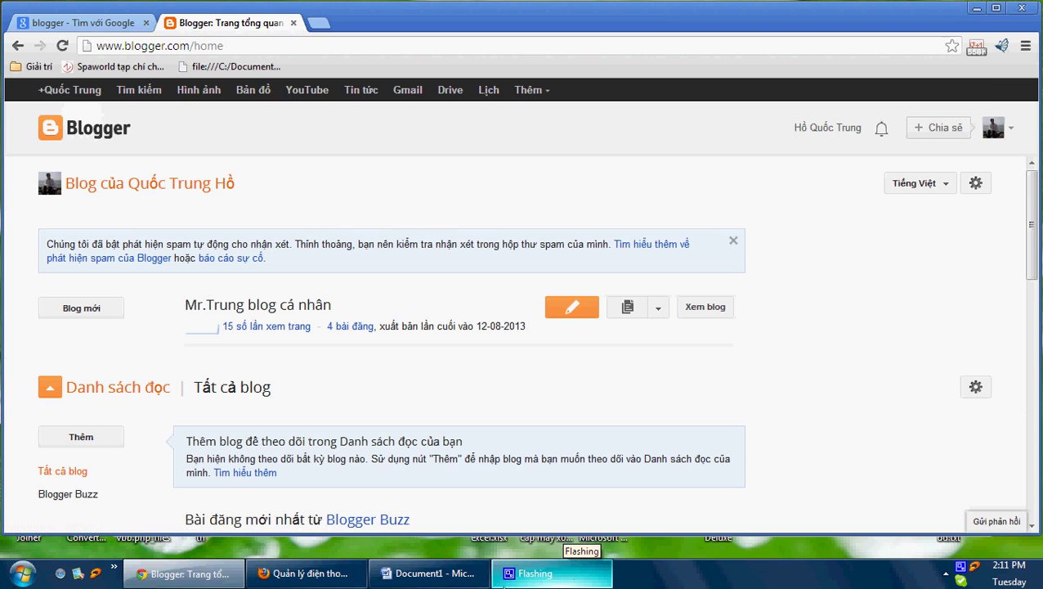
In the Word document, append "ok" to the Bước 2 line and add a bullet reading "Bây giờ mình sẽ tạo 1 tên miền cho blog".
left_click(428, 573)
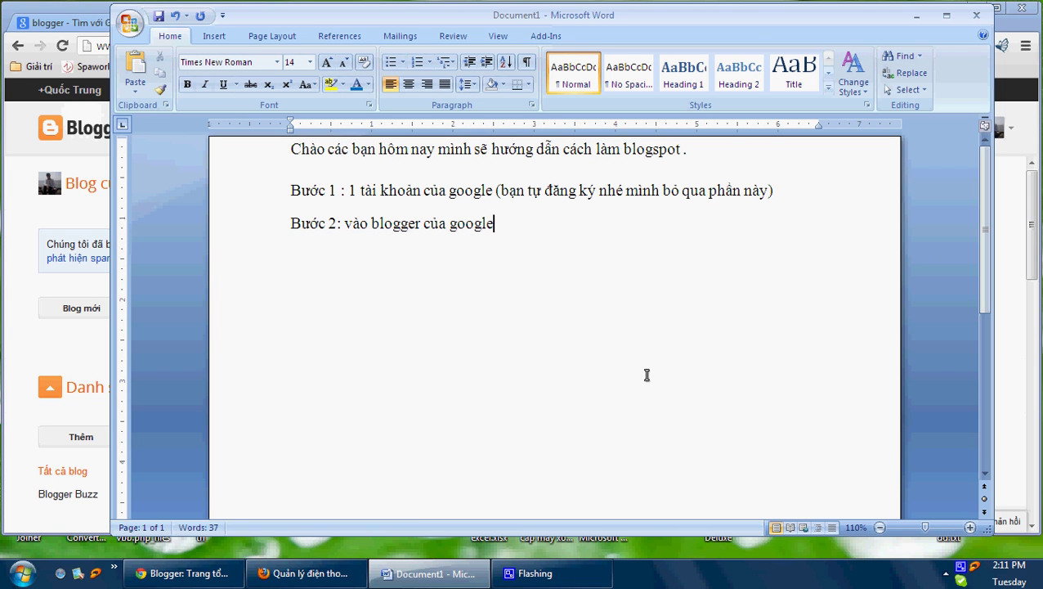
type("ok")
key("Return")
type("- ")
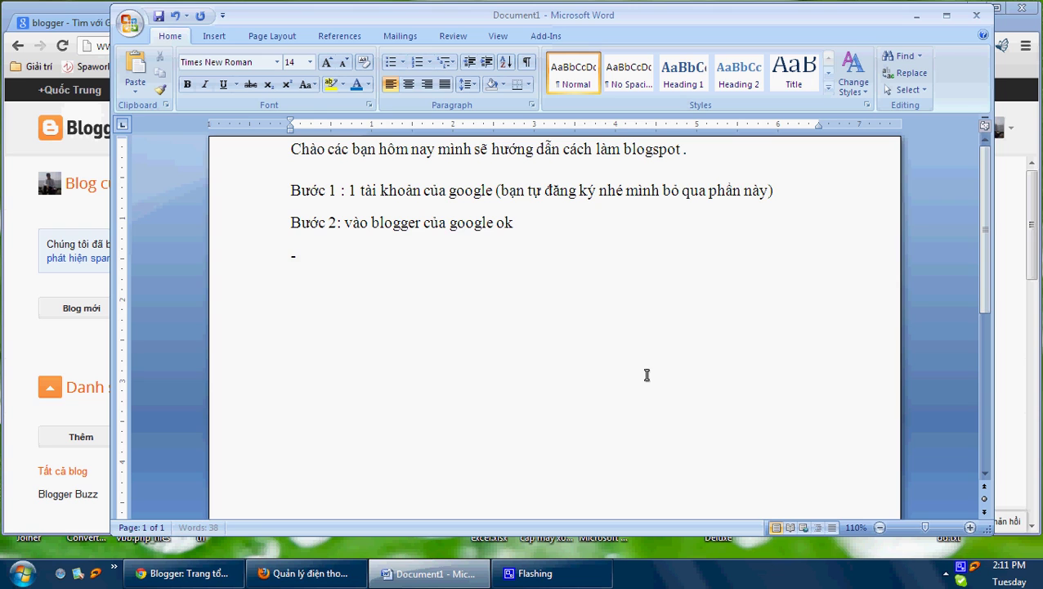
type("bây")
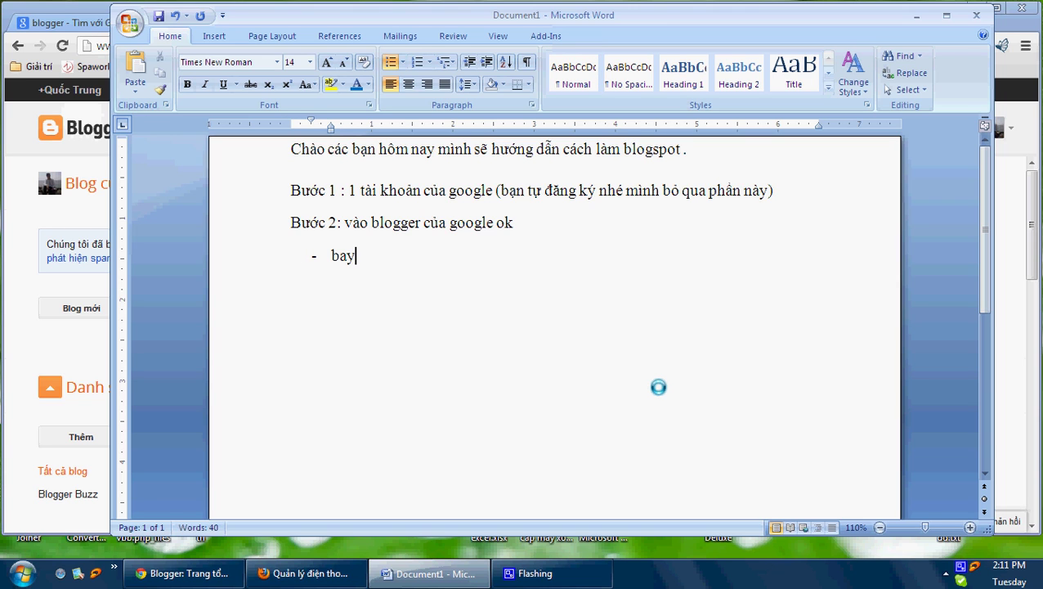
type(" giơ")
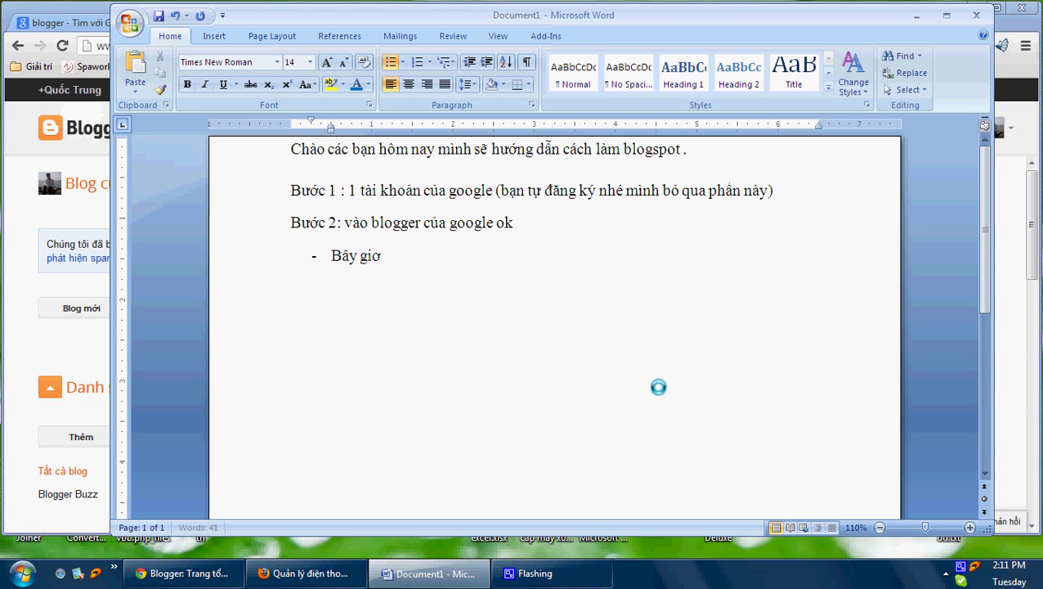
type("f minhf sex")
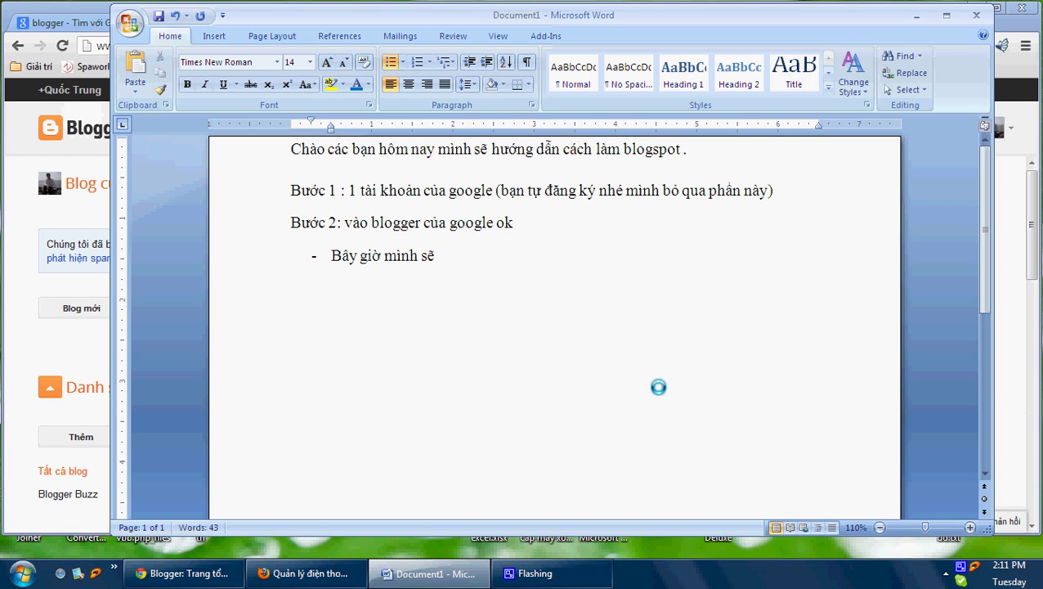
type(" taoj 1 teen mieenf ")
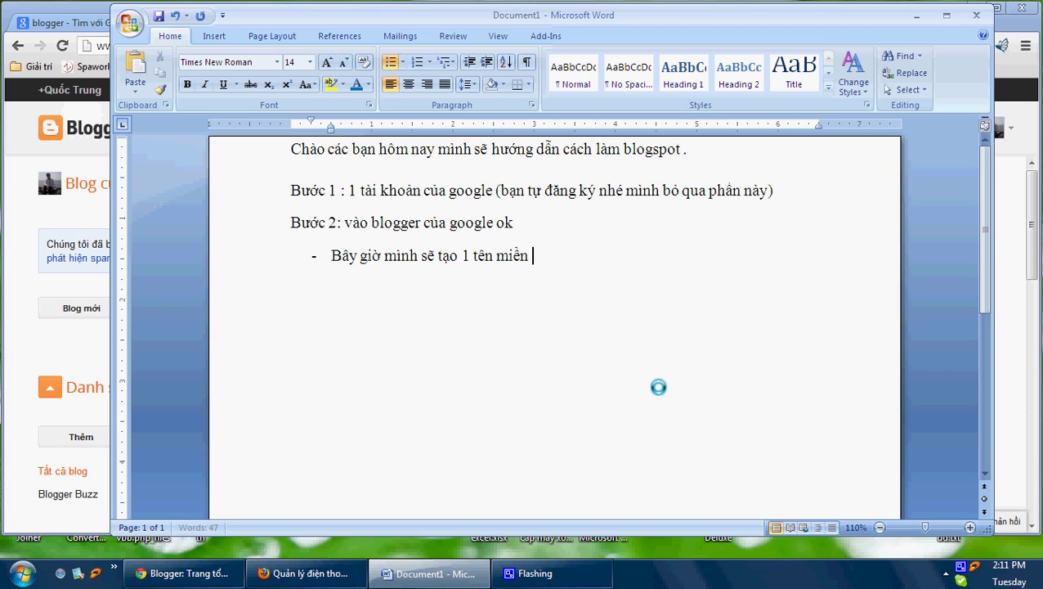
type("cho blog")
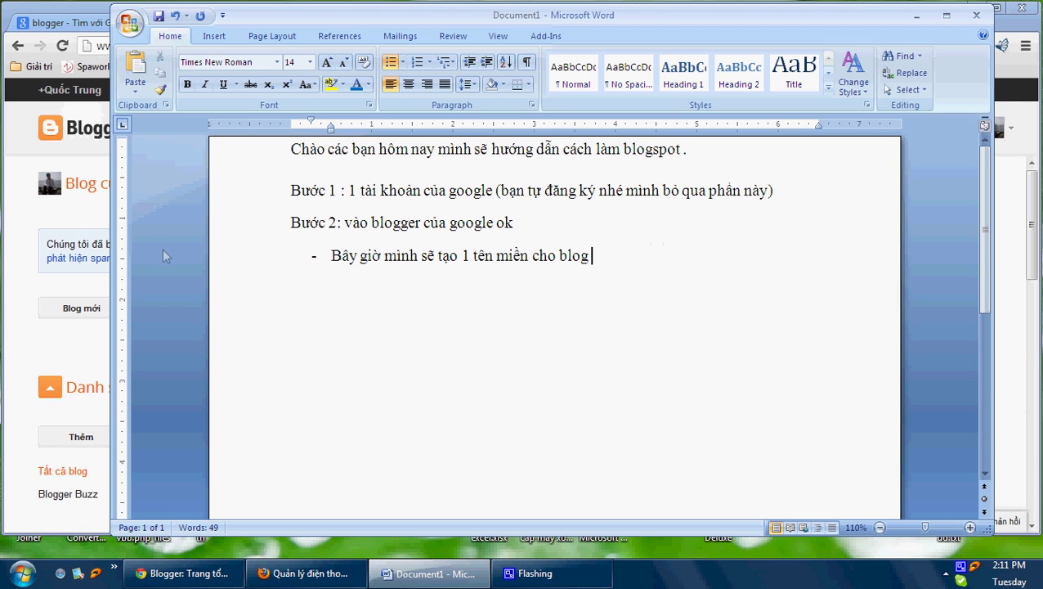
In Blogger in Chrome, create a new blog titled "Tin tức cá nhân" with the address tintucblognhanh.blogspot.com.
left_click(7, 249)
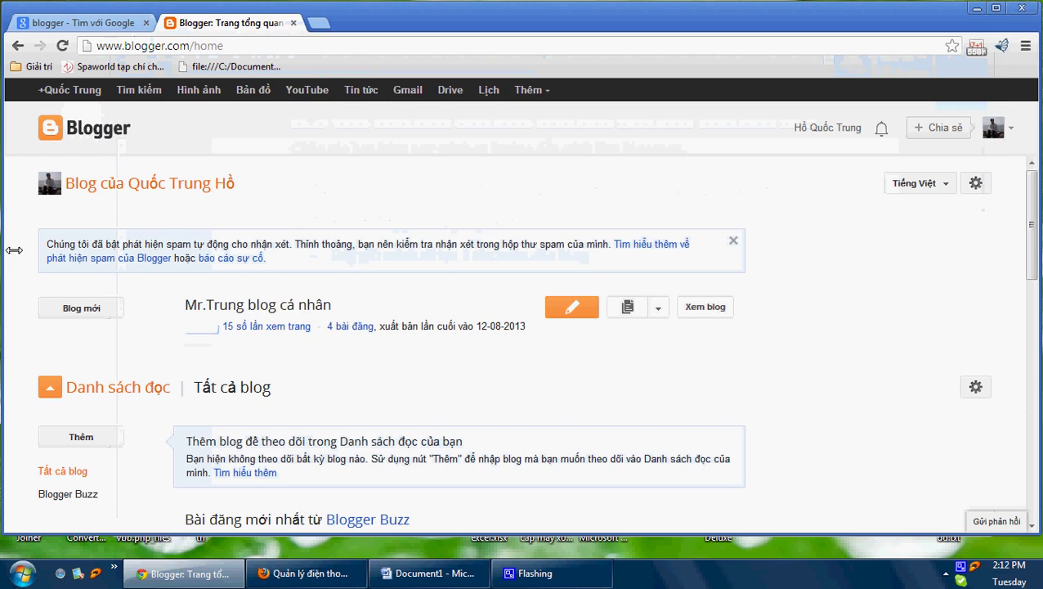
left_click(94, 314)
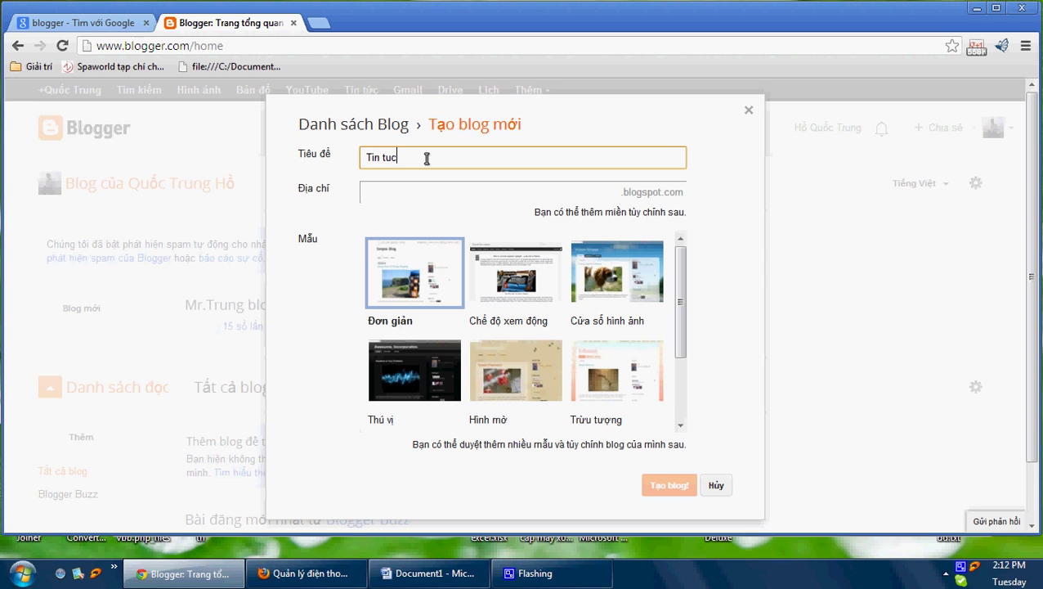
type("cá nhân")
left_click(427, 194)
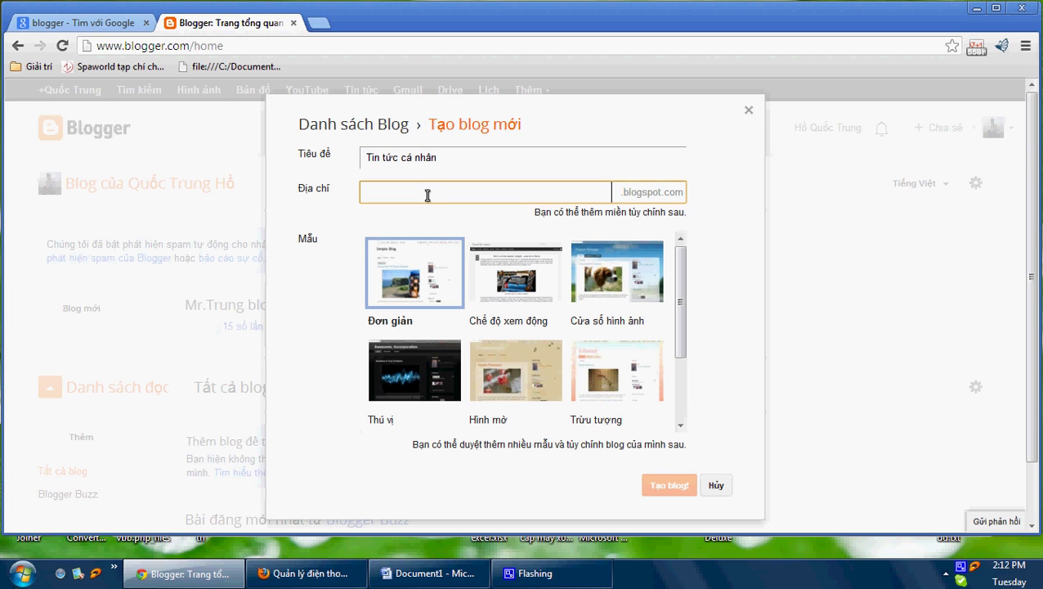
type("tintuc")
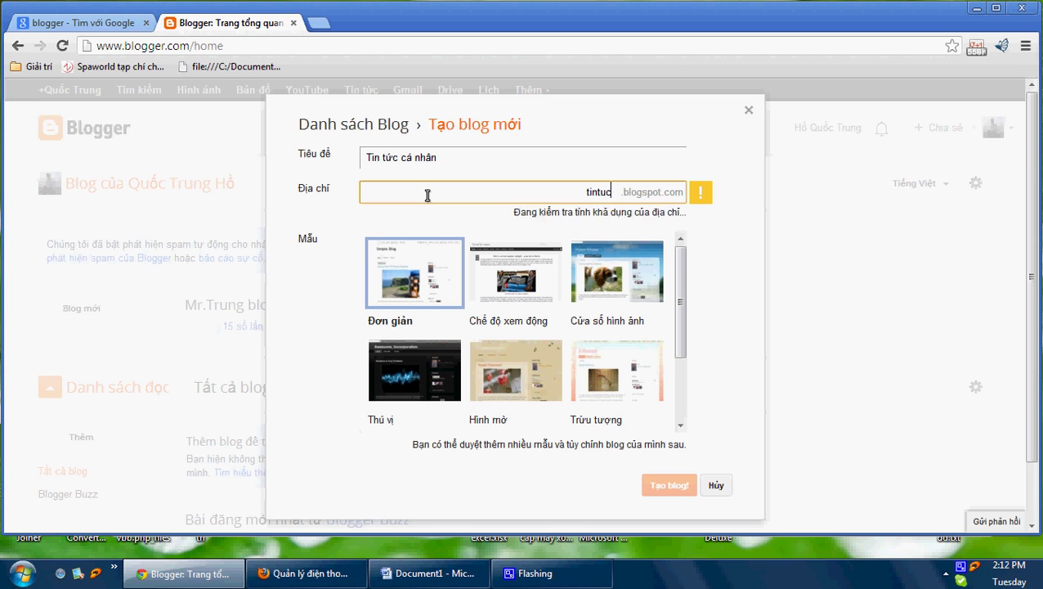
type("blog")
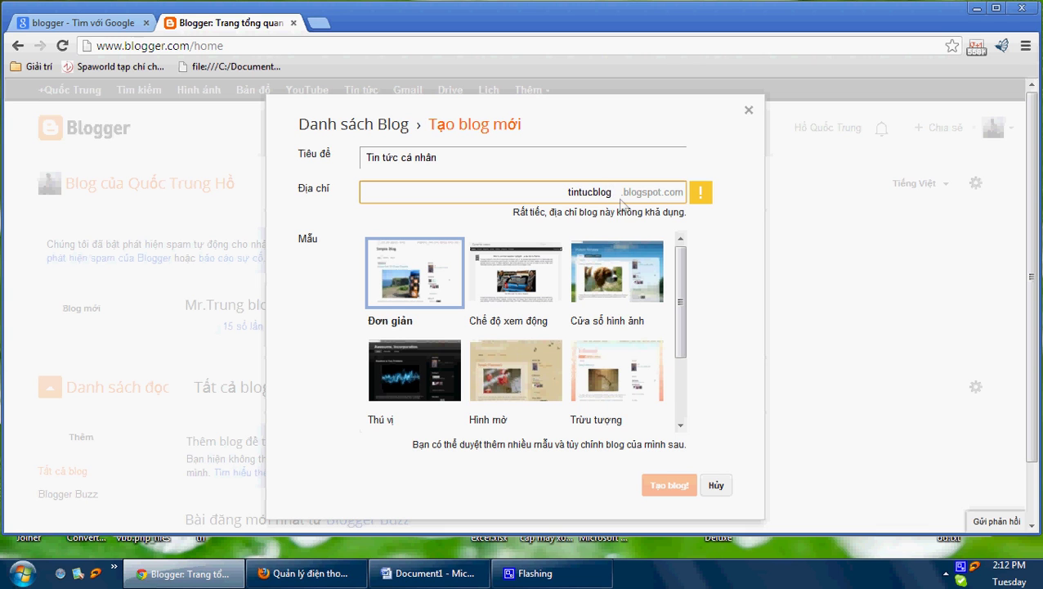
type("nhanh")
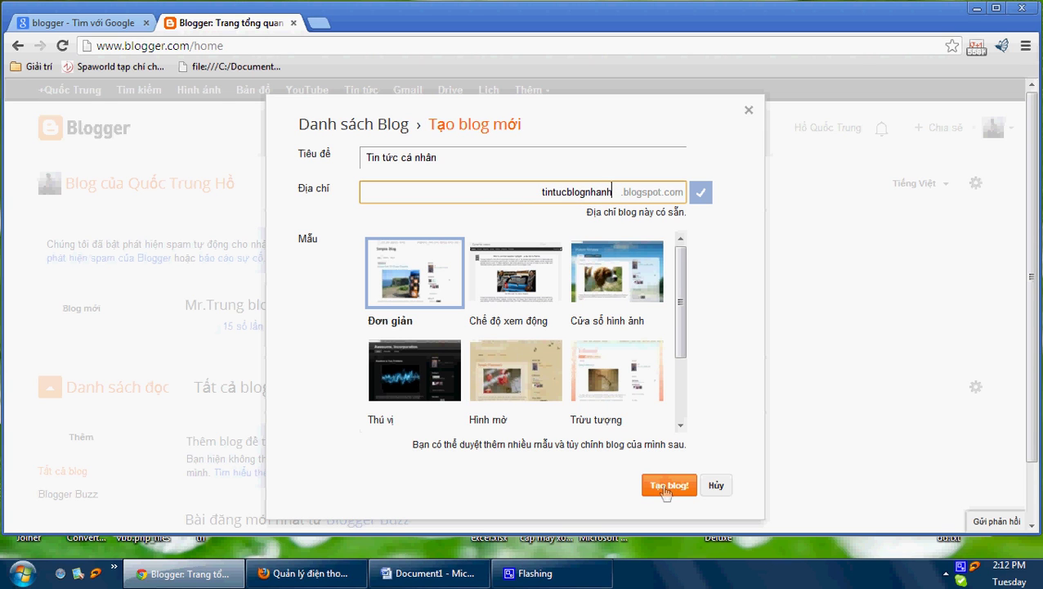
left_click(664, 489)
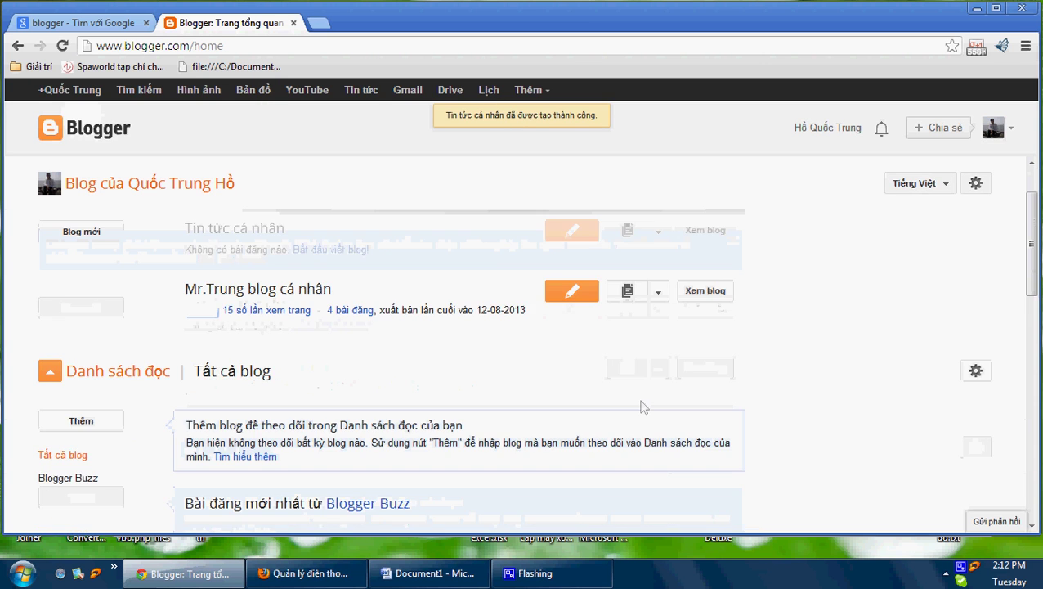
In the Word document, add a second bullet reading "Ok vậy sẽ chọn 1 mẫu giao diện cho blog nào :)".
left_click(430, 579)
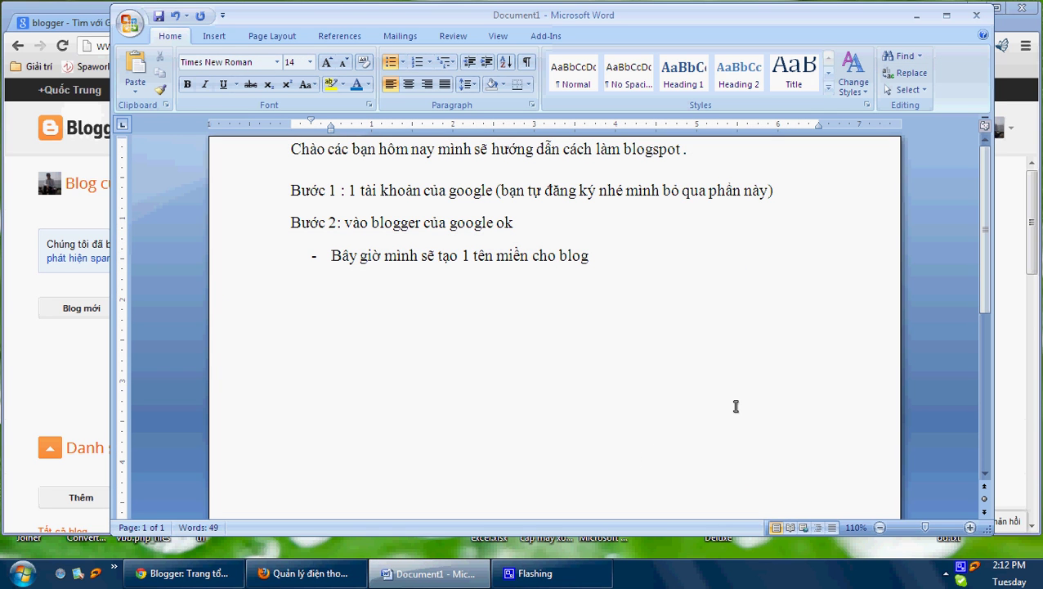
key("Return")
type("Ok")
type(" vay ")
type("se")
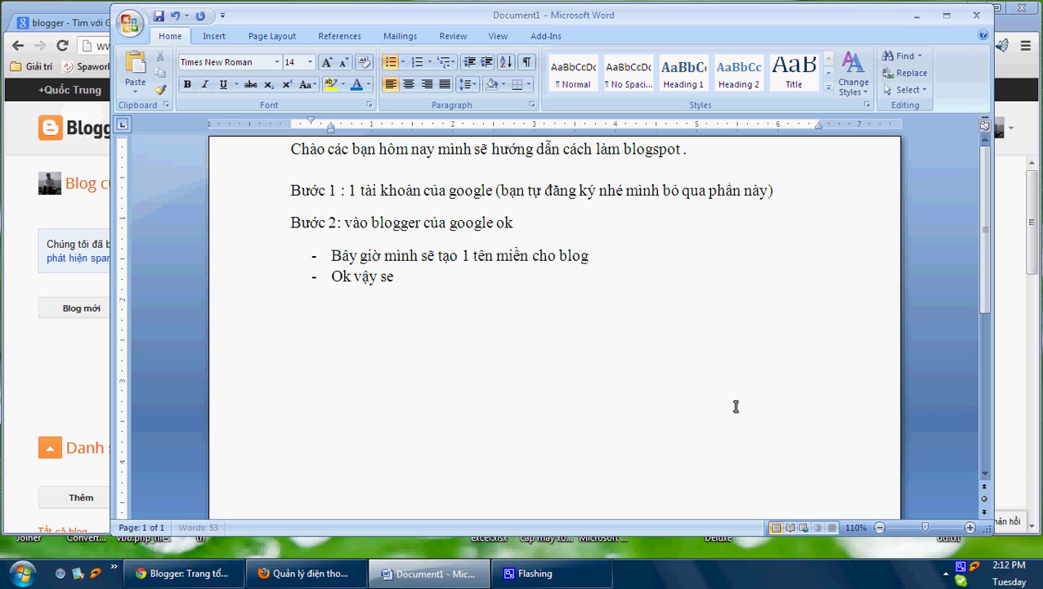
type("x chon")
type("j")
type(" 1 mau")
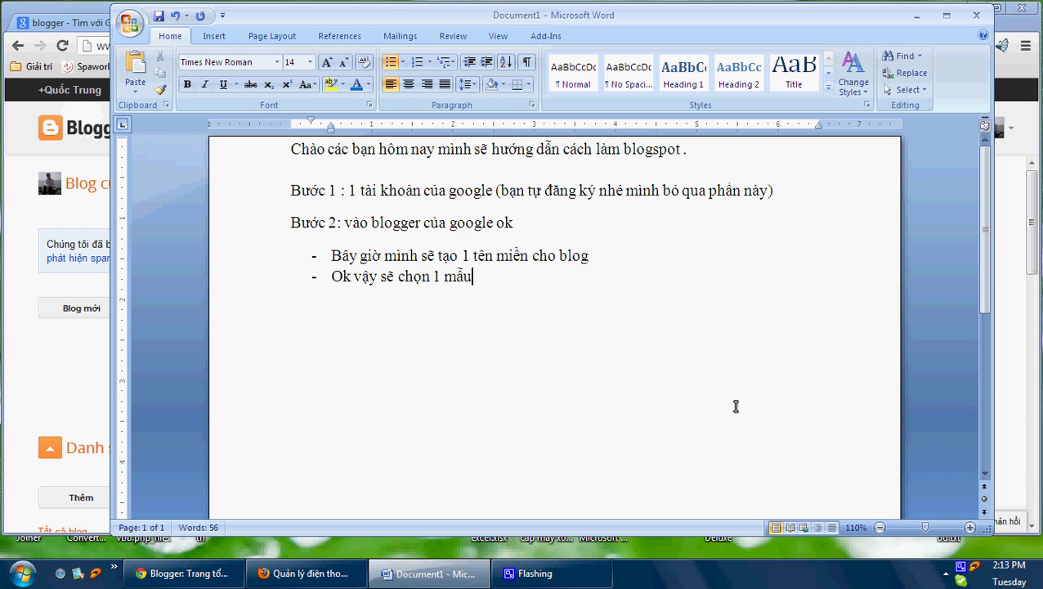
type(" giao dien")
type("ej cho blog")
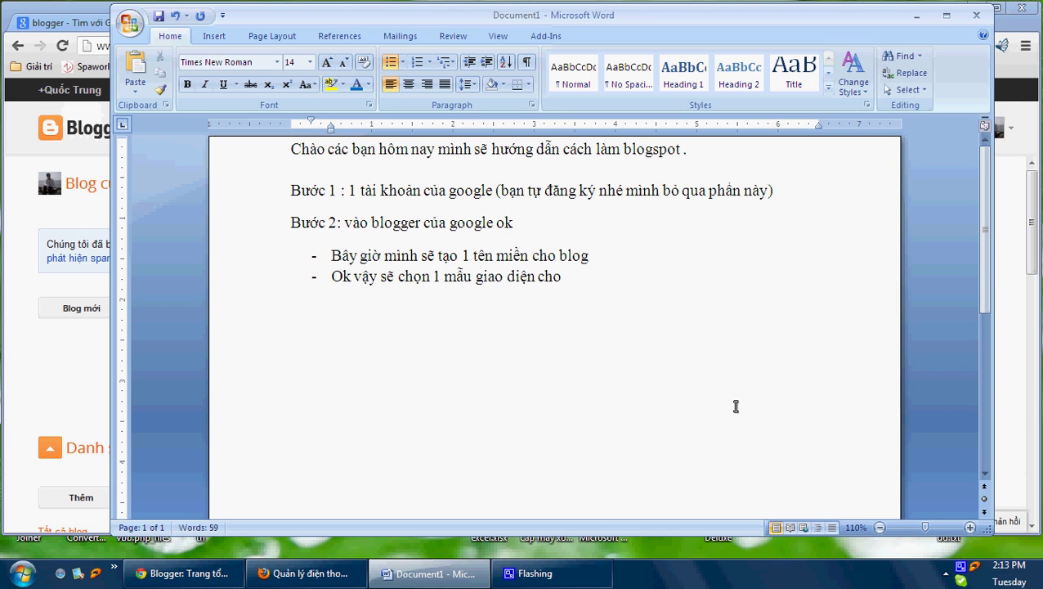
type(" nao :)")
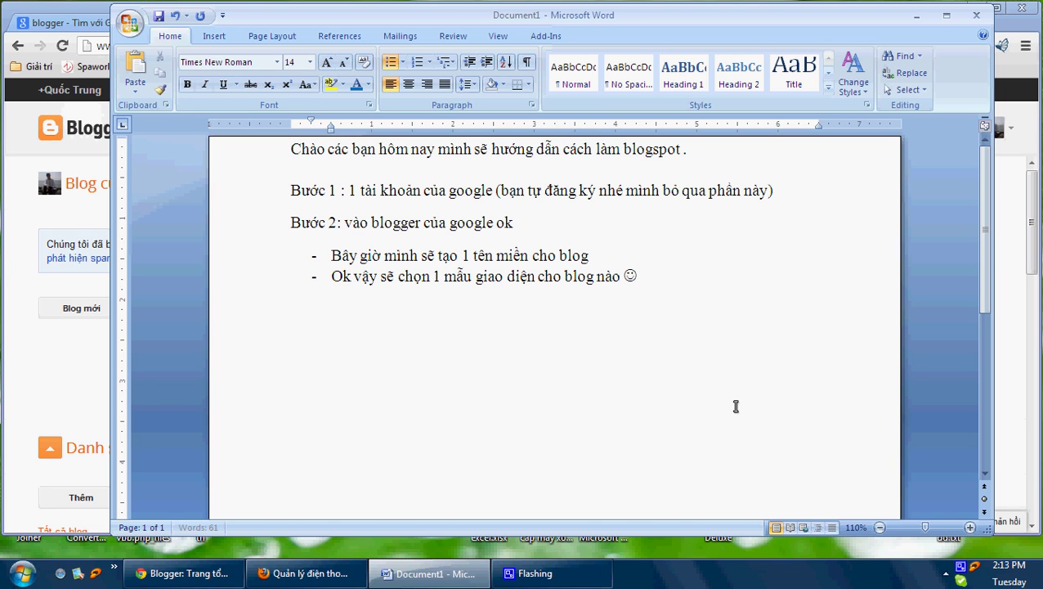
Back in Blogger, open the template (Mẫu) settings of the blog "Tin tức cá nhân".
left_click(66, 361)
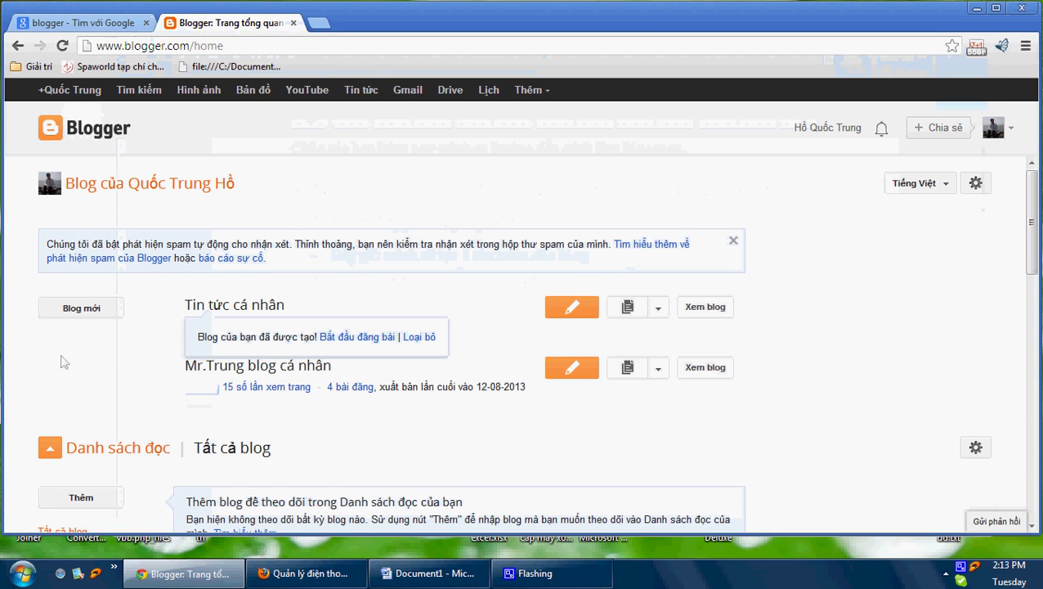
left_click(252, 309)
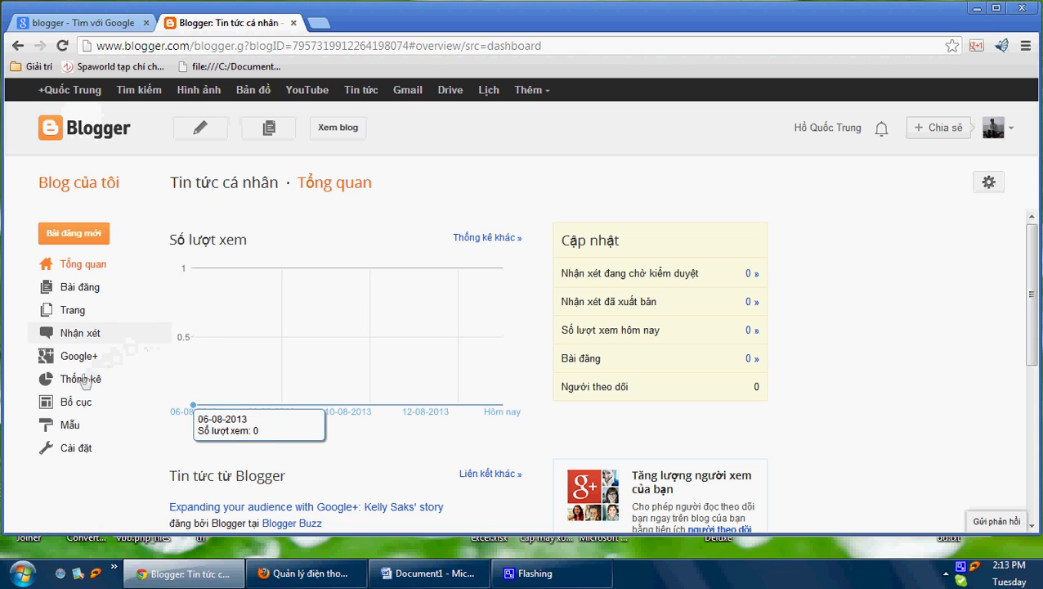
left_click(71, 431)
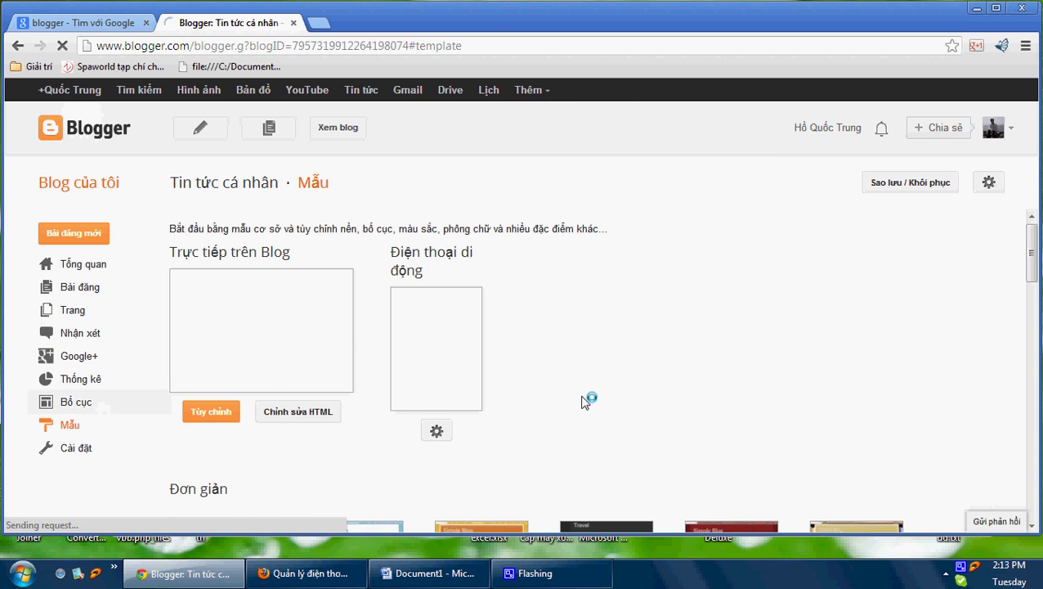
Apply the dark brown Watermark template from the Hình mờ group to the blog.
scroll(594, 395, "down", 2)
scroll(595, 395, "down", 1)
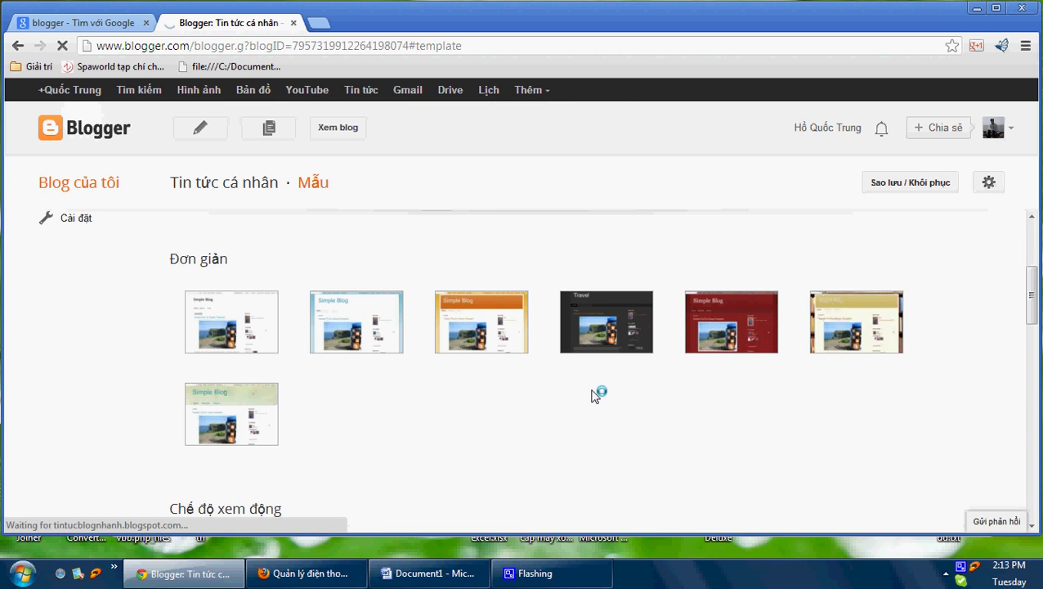
scroll(596, 395, "down", 1)
scroll(572, 392, "up", 1)
mouse_move(468, 343)
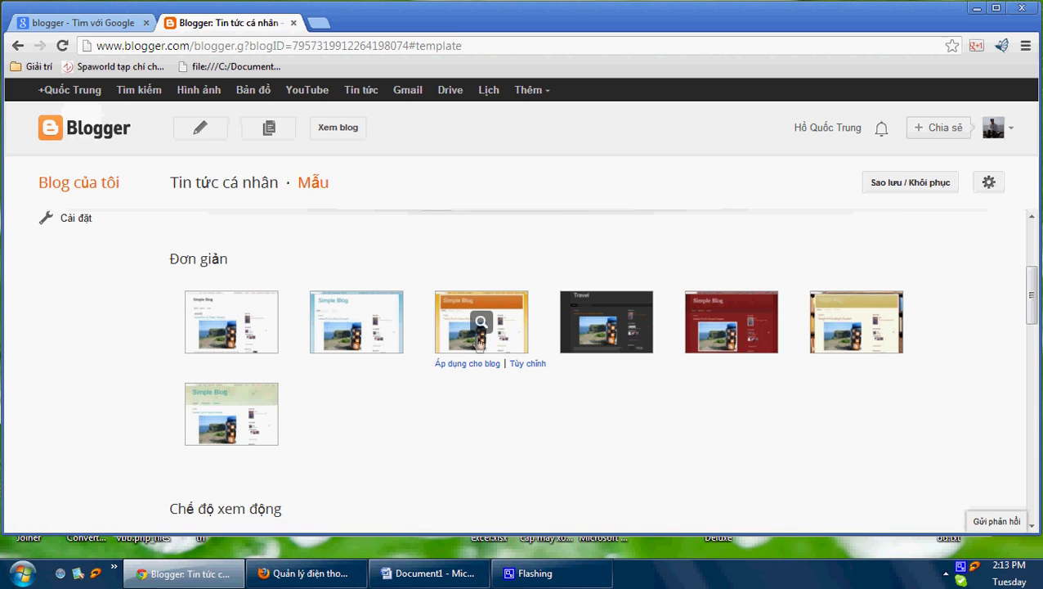
scroll(457, 353, "down", 2)
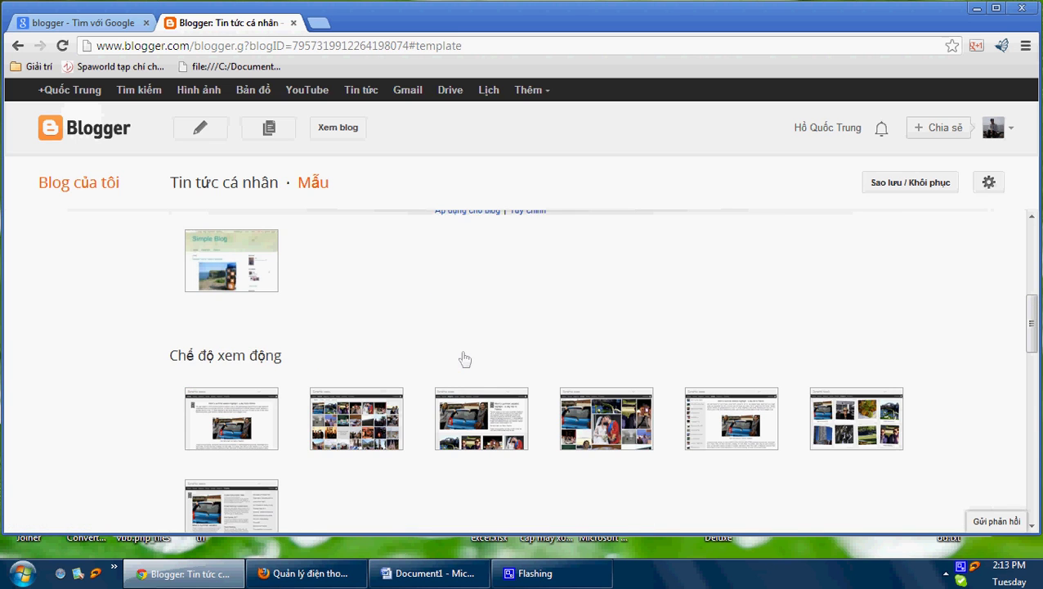
scroll(470, 389, "down", 6)
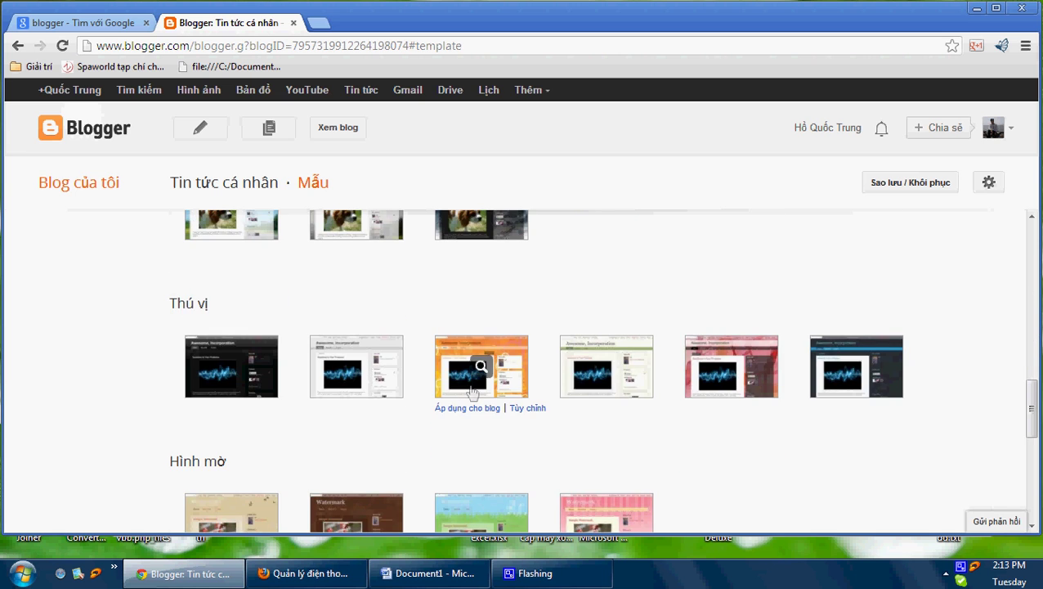
scroll(491, 392, "down", 2)
mouse_move(379, 382)
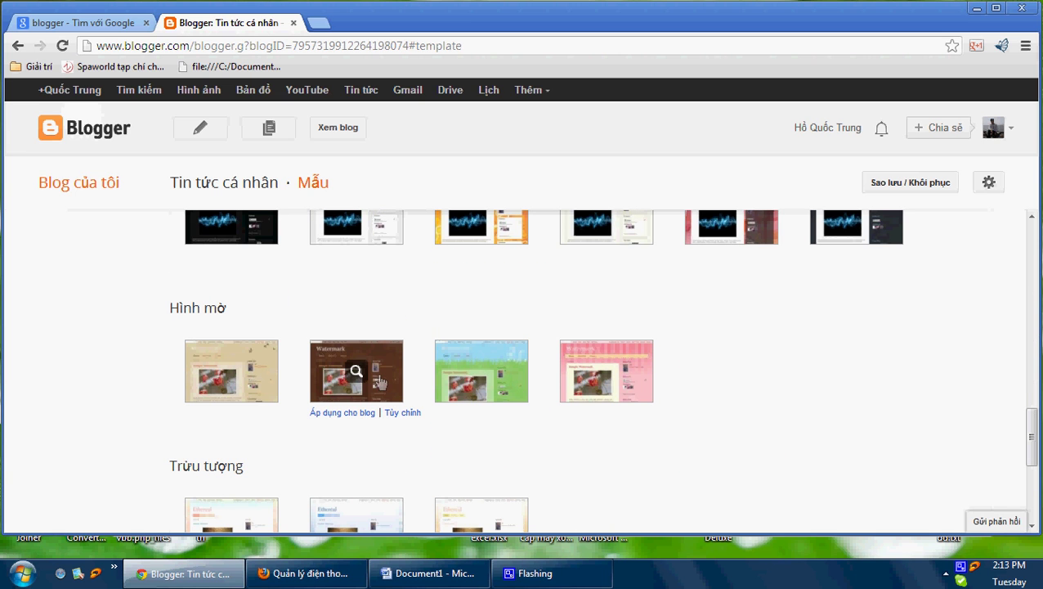
scroll(379, 382, "down", 2)
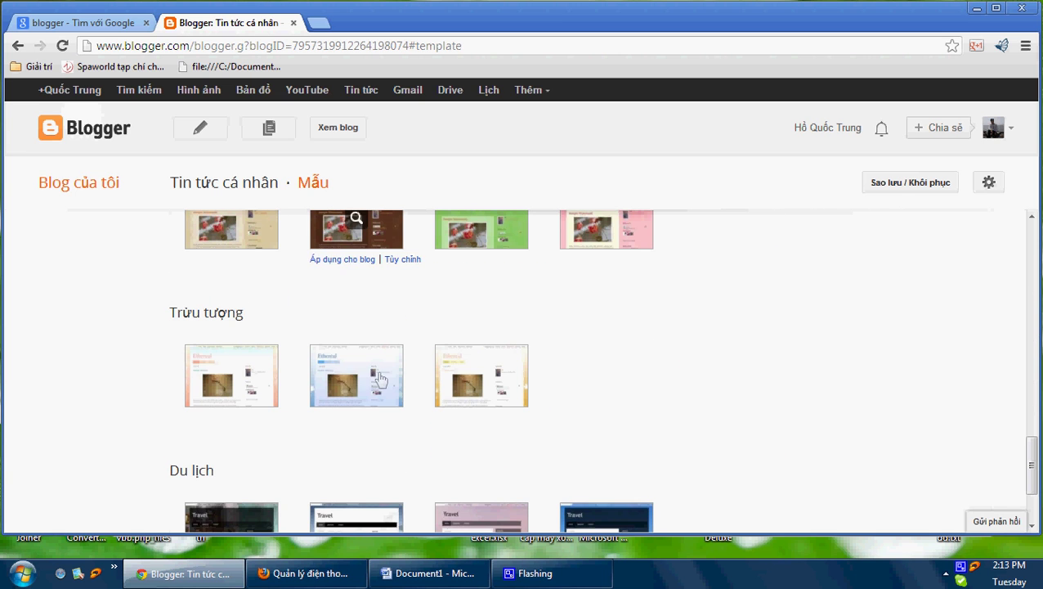
left_click(331, 260)
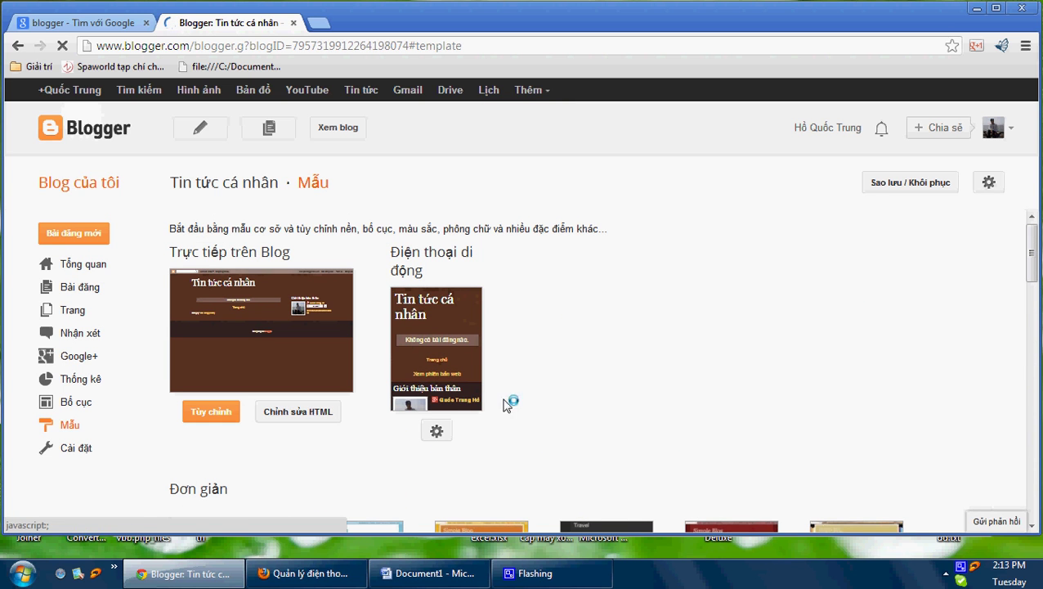
In the Word document, add a third bullet reading "Đã chọn xong rồi chúng ta coi thử nhé".
left_click(430, 574)
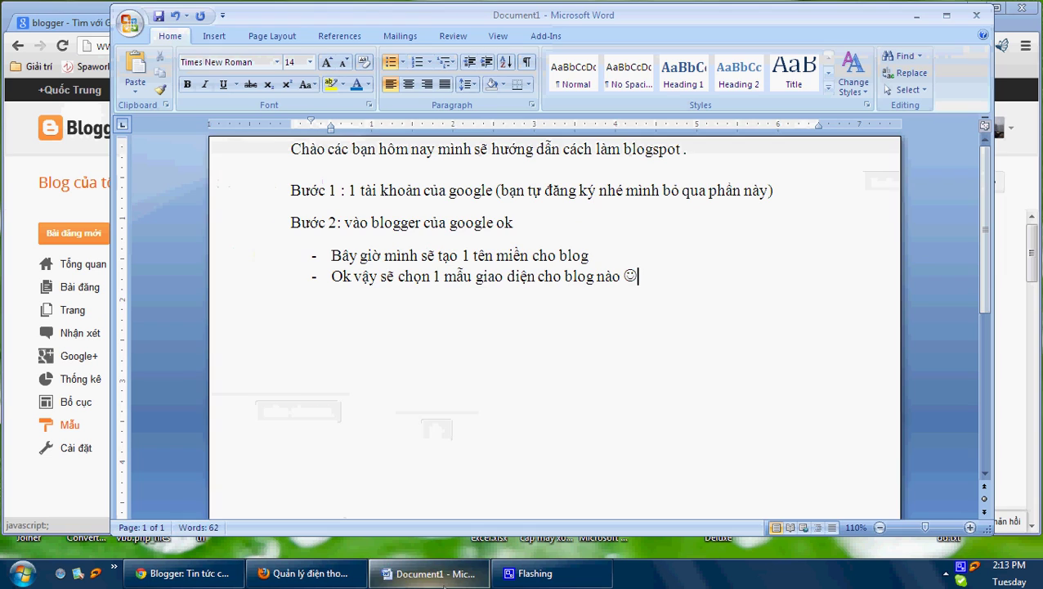
key("Return")
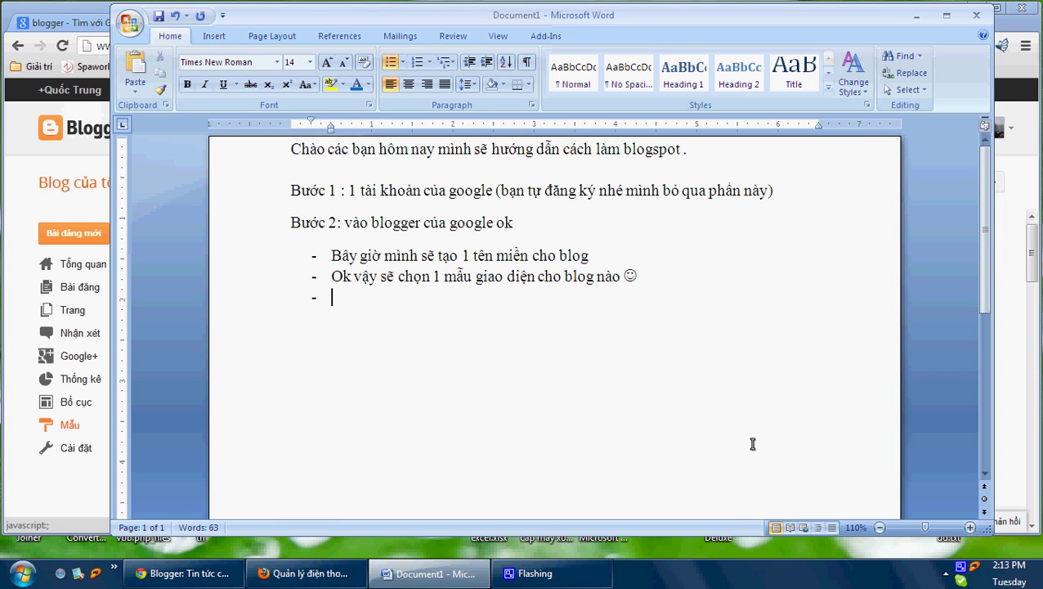
type("đax chonj x")
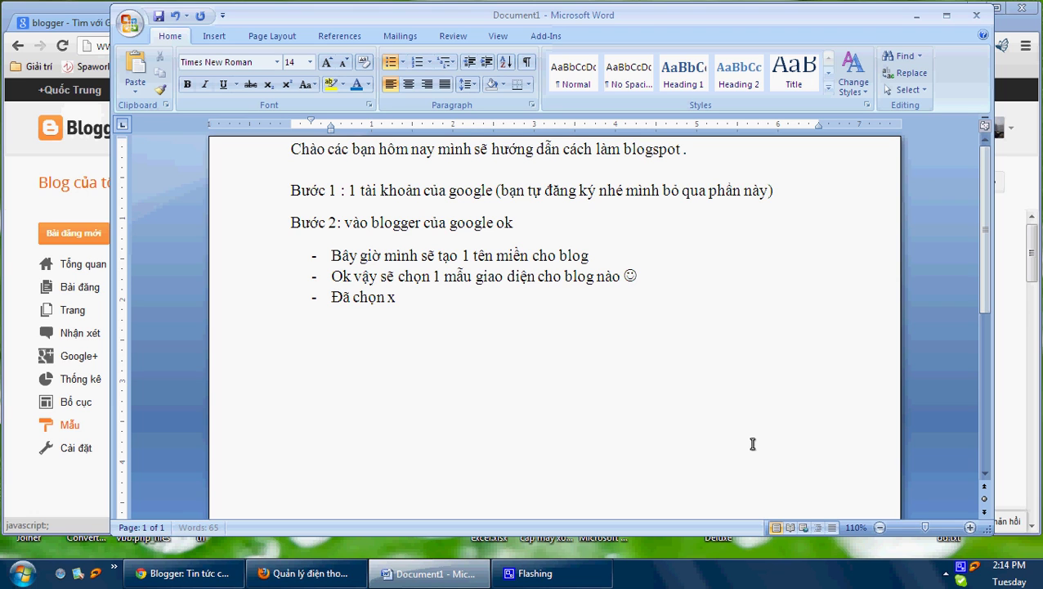
type("ong roi chu")
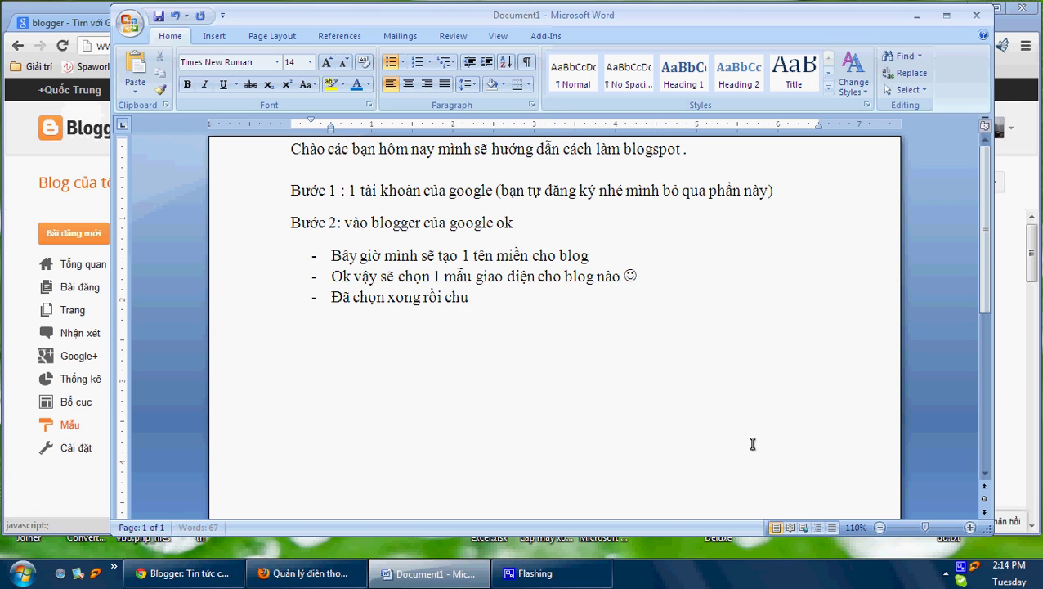
type("ngs ta coi thử")
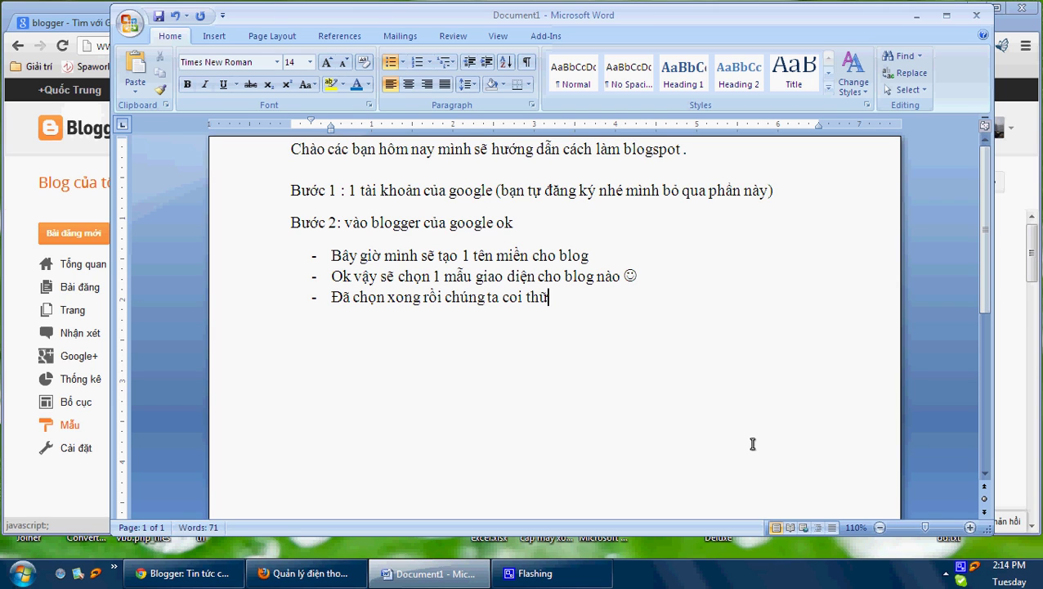
type(" nhé")
Return to Blogger and view the live "Tin tức cá nhân" blog with its new template.
left_click(17, 163)
left_click(340, 132)
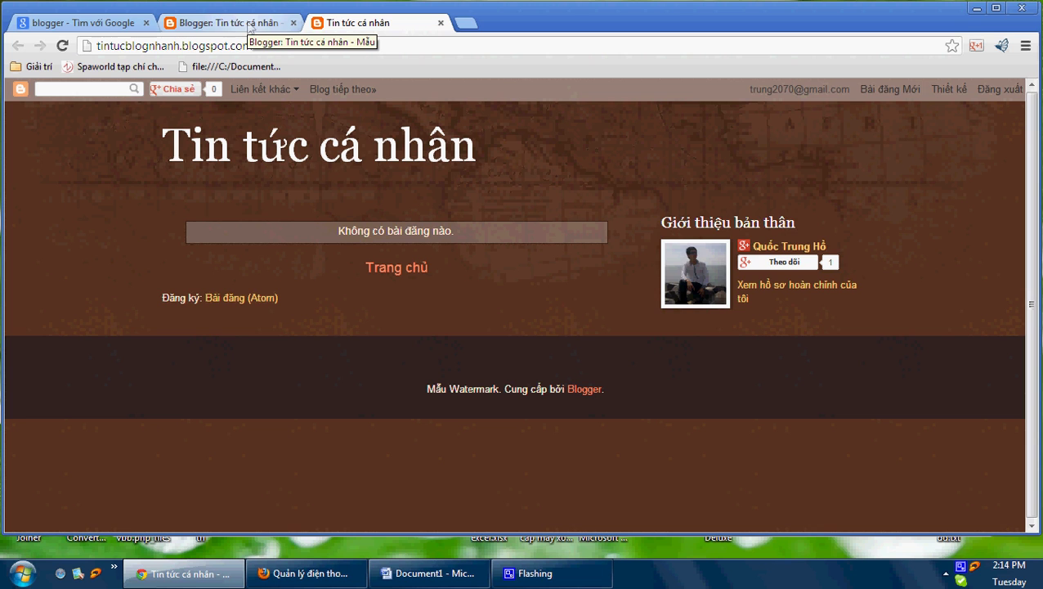
Switch to the Word document and start a fourth bullet below the existing list.
left_click(430, 573)
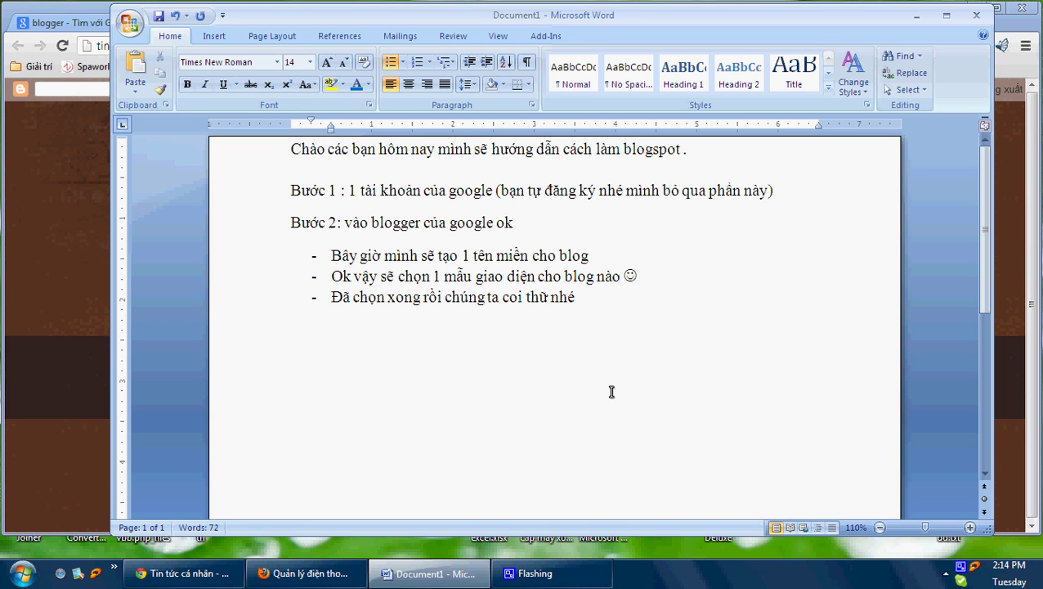
key("Return")
type("chungs")
type(" ta sẽ")
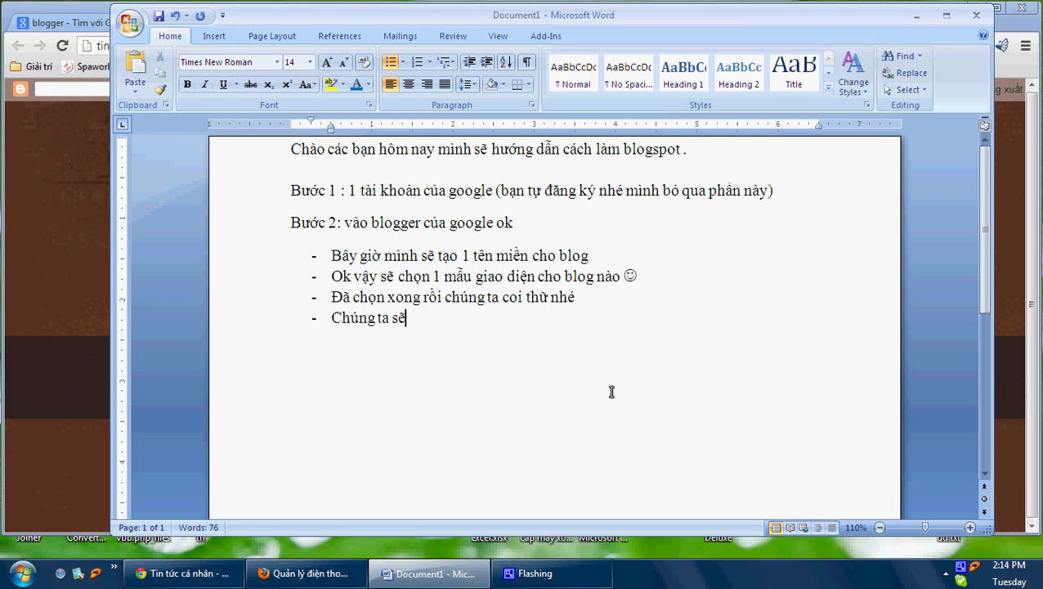
key("BackSpace")
key("BackSpace")
key("BackSpace")
key("BackSpace")
key("BackSpace")
key("BackSpace")
key("BackSpace")
key("BackSpace")
key("BackSpace")
key("BackSpace")
key("BackSpace")
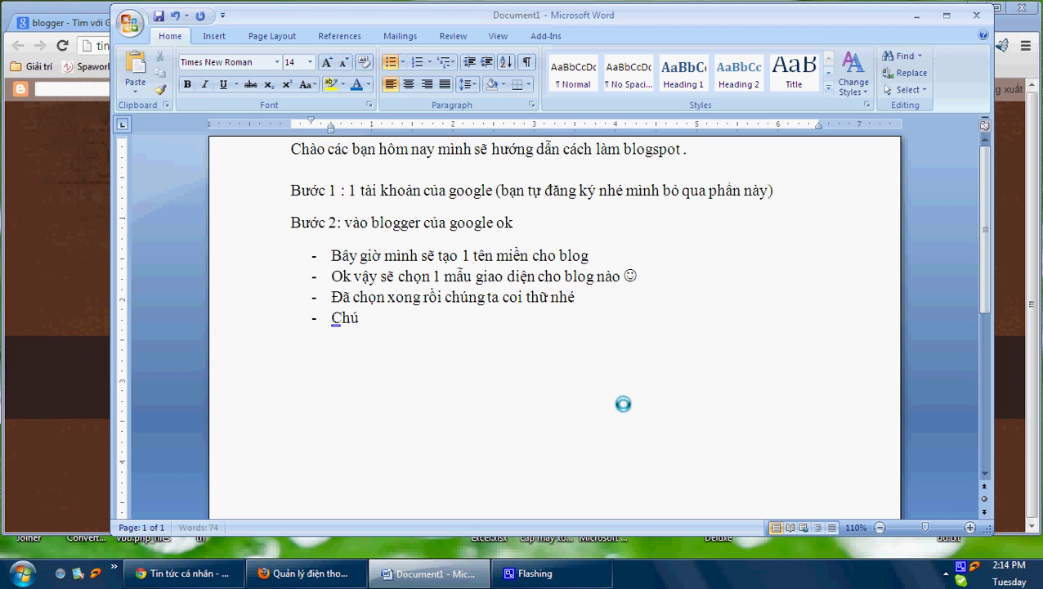
Write the fourth bullet as "Mình sẽ hướng dẫn đến cách viết bài cho blog".
type("minhf sex huongdaan")
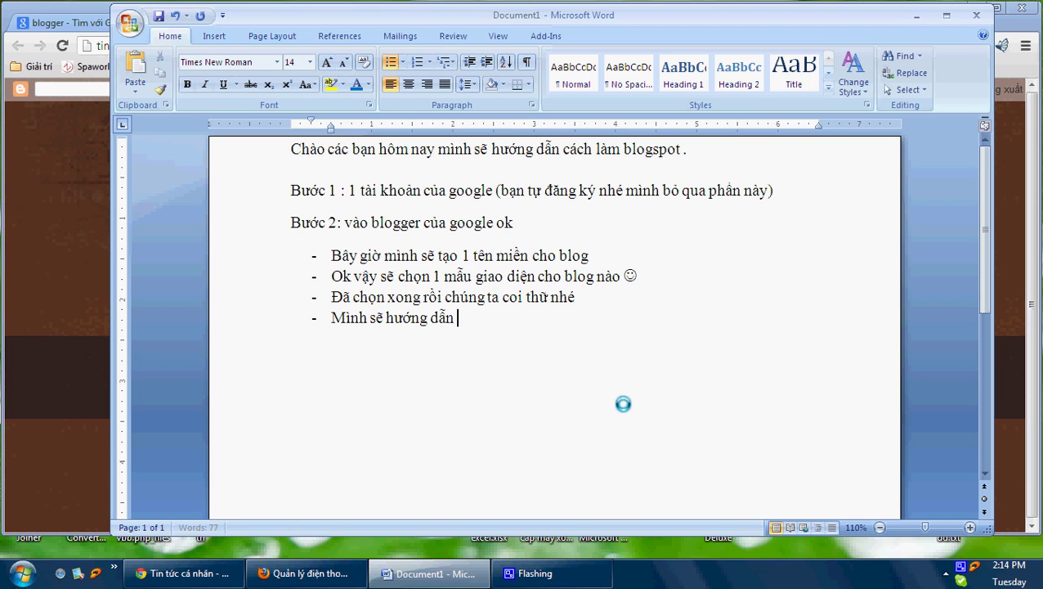
type("x dendes cachs vieets bai")
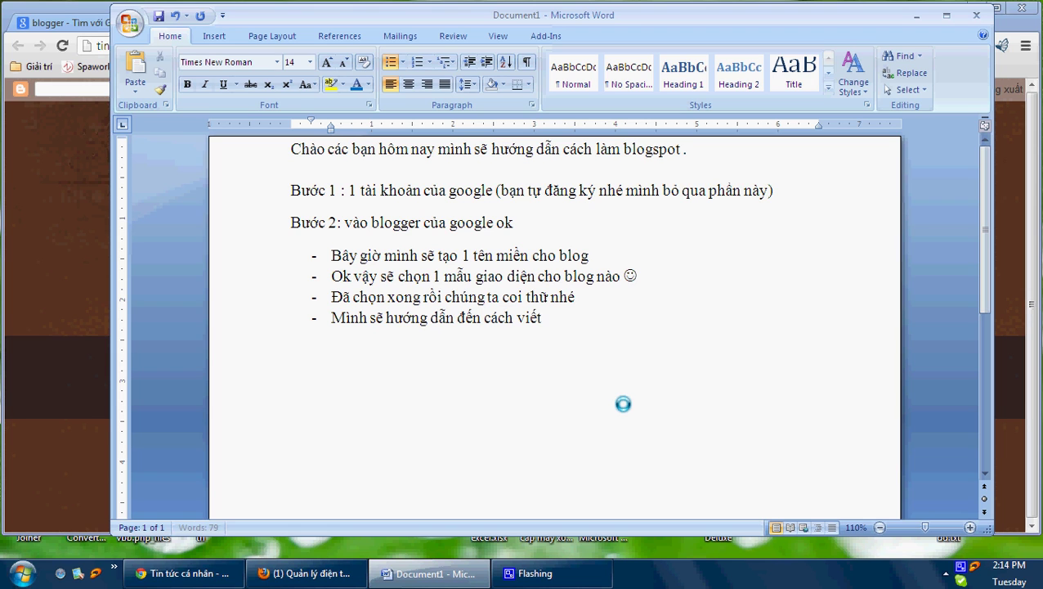
type("f")
type(" ch")
type("o blog")
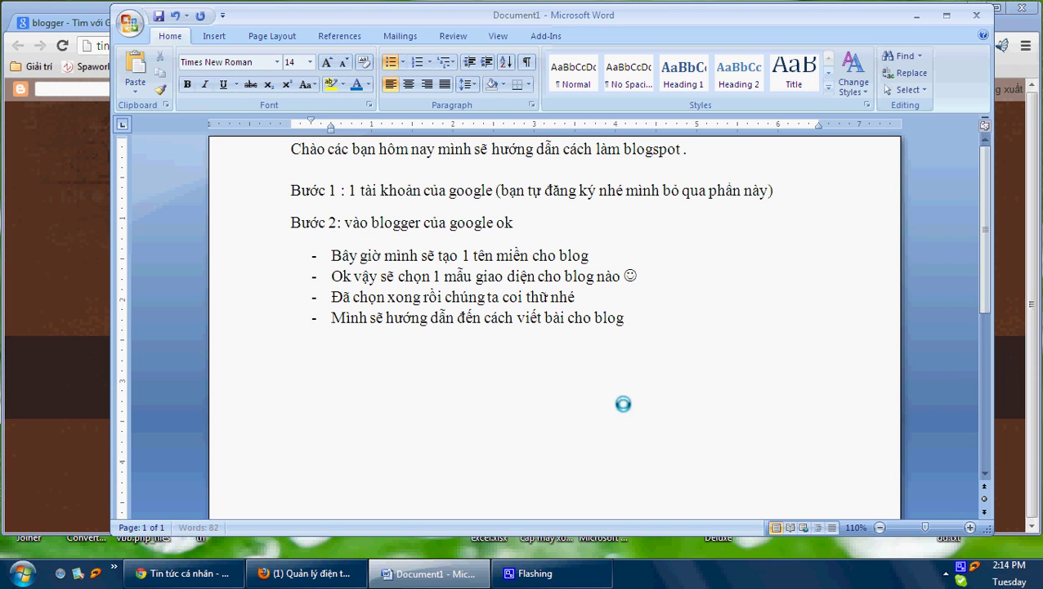
Return to the Blogger dashboard of "Tin tức cá nhân" and start a new post from its Bài đăng section.
left_click(45, 245)
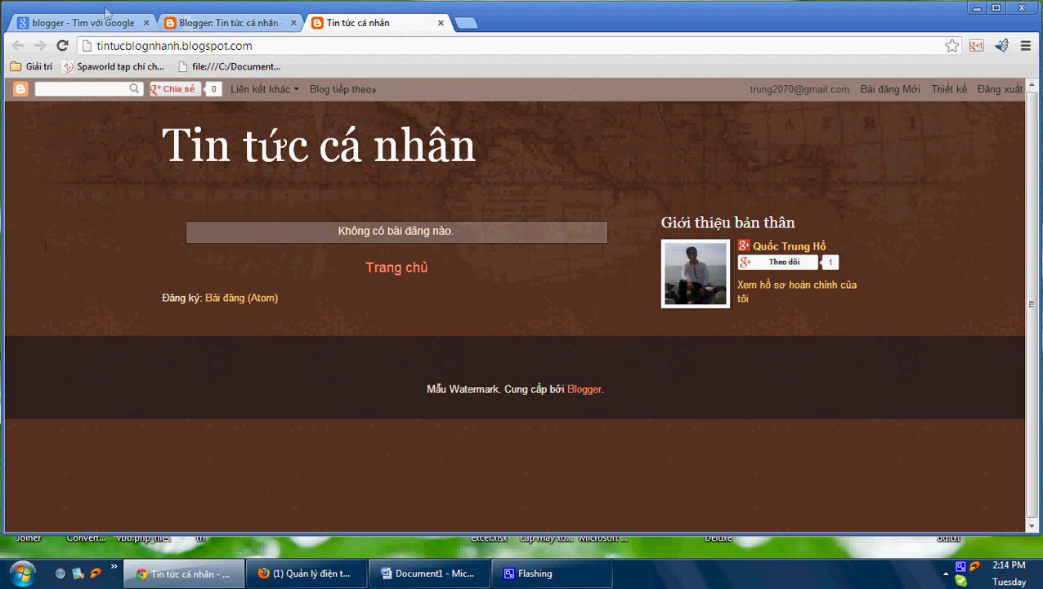
left_click(206, 23)
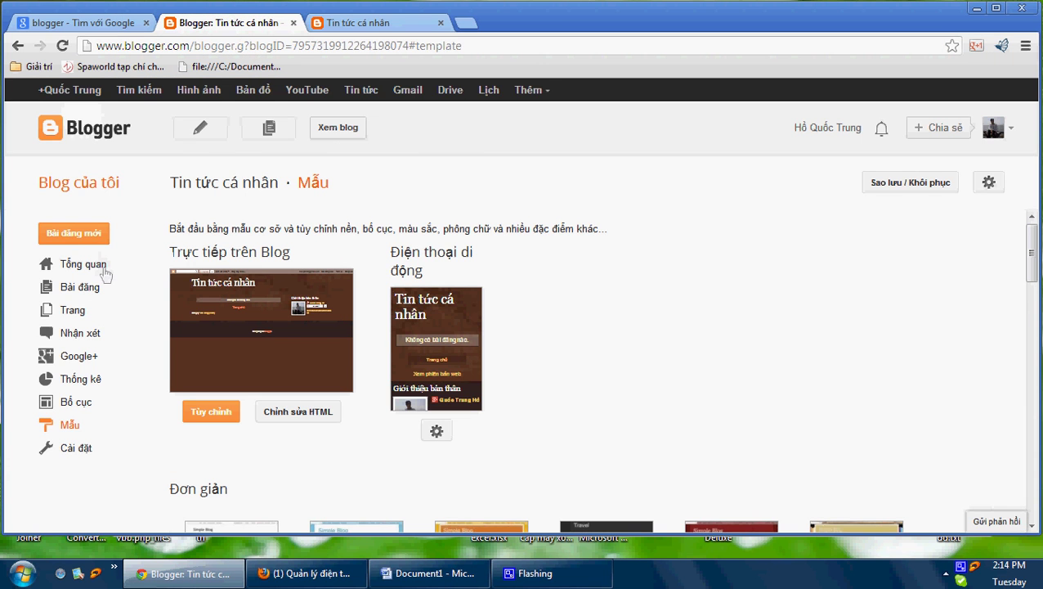
left_click(75, 287)
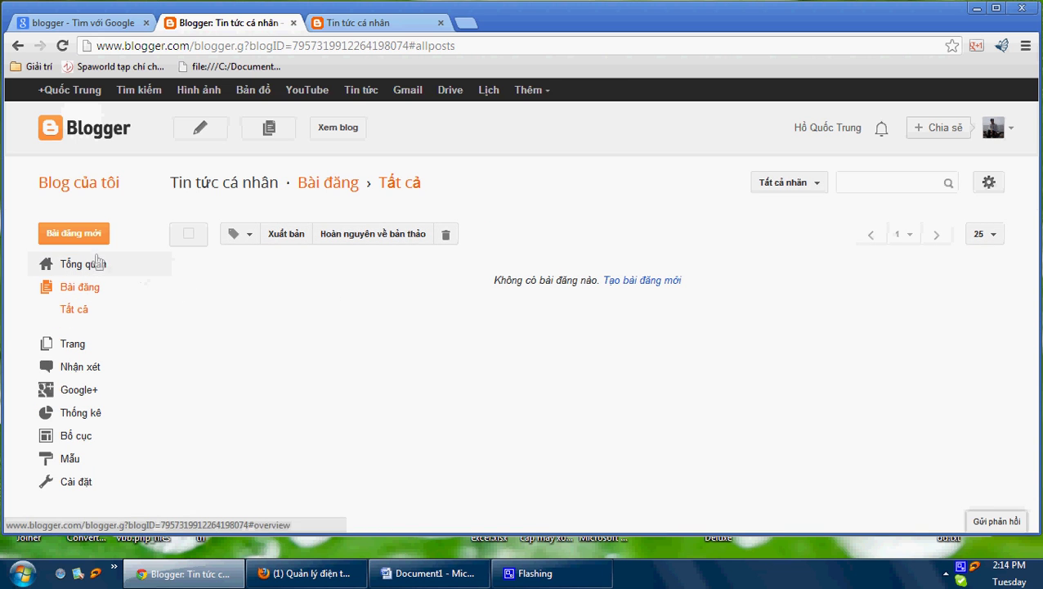
left_click(77, 234)
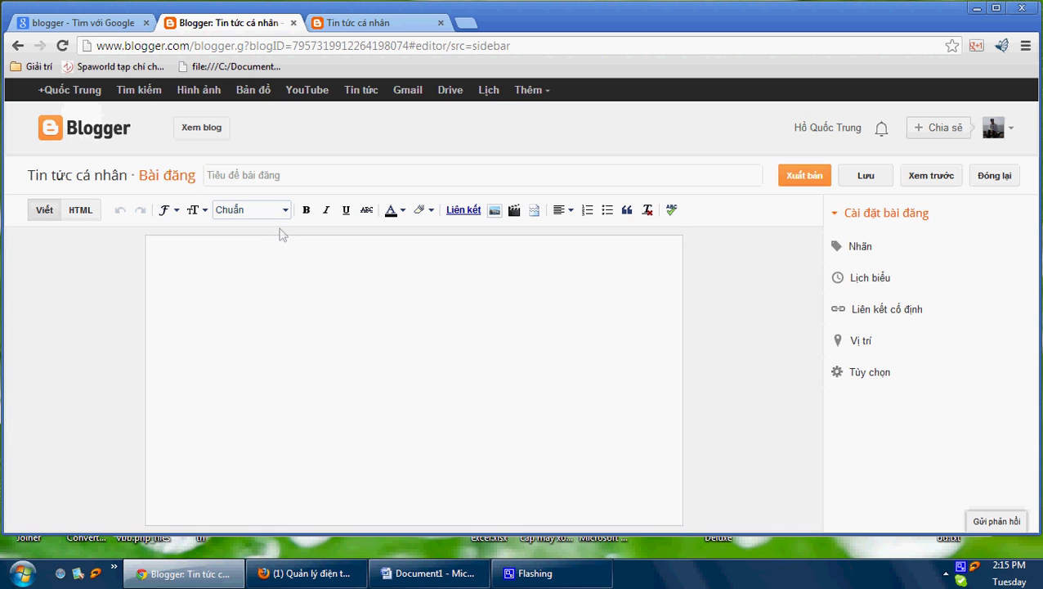
Open zing.vn in a new browser tab and open the article "Giám khảo Next Top Model 'vồ ếch' trước cả ngàn thí sinh".
left_click(466, 23)
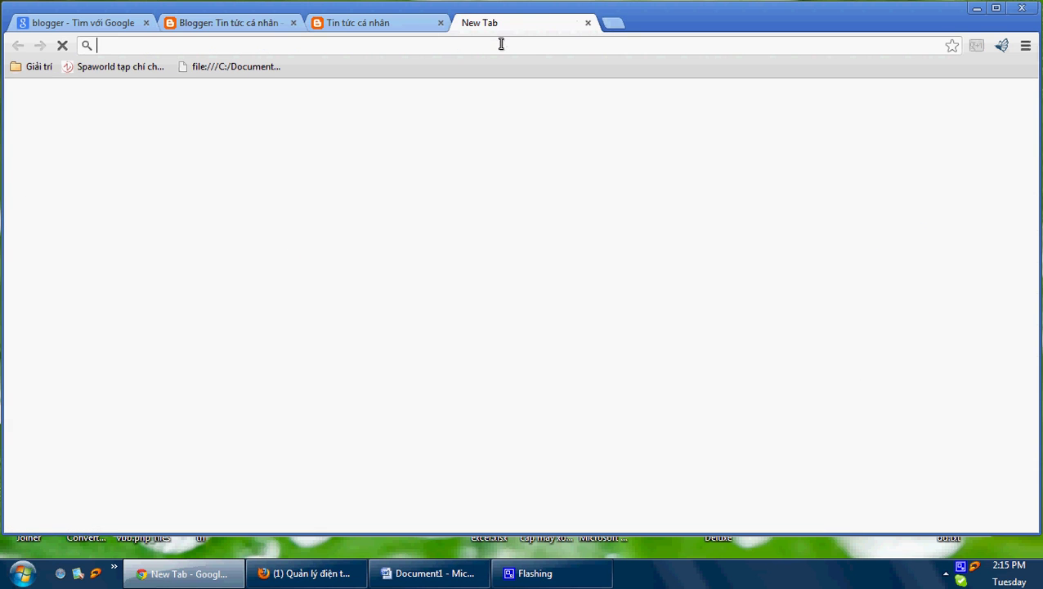
type("zing.vn")
key("Return")
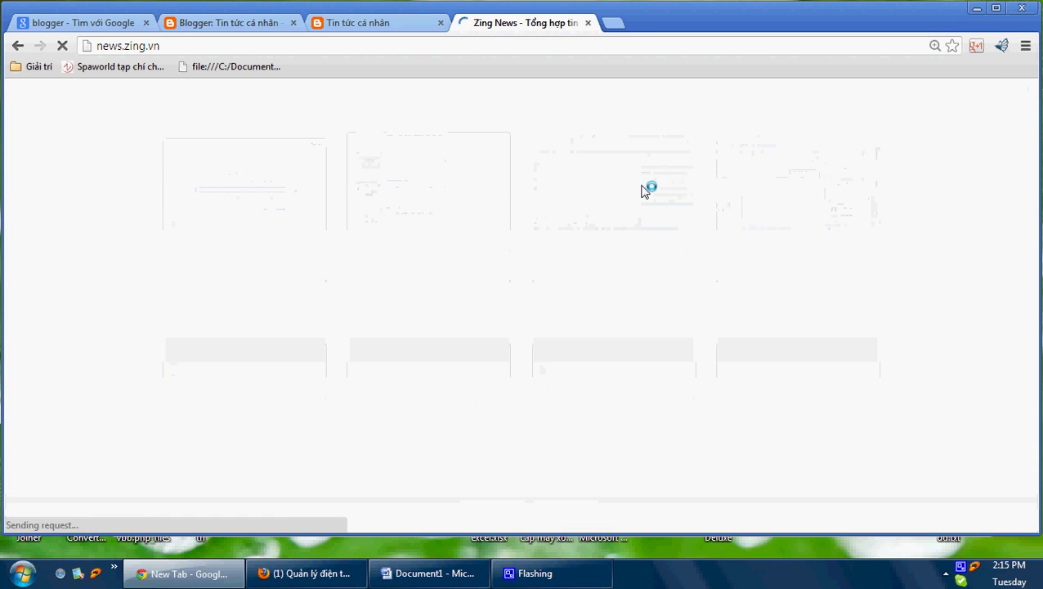
scroll(646, 188, "down", 3)
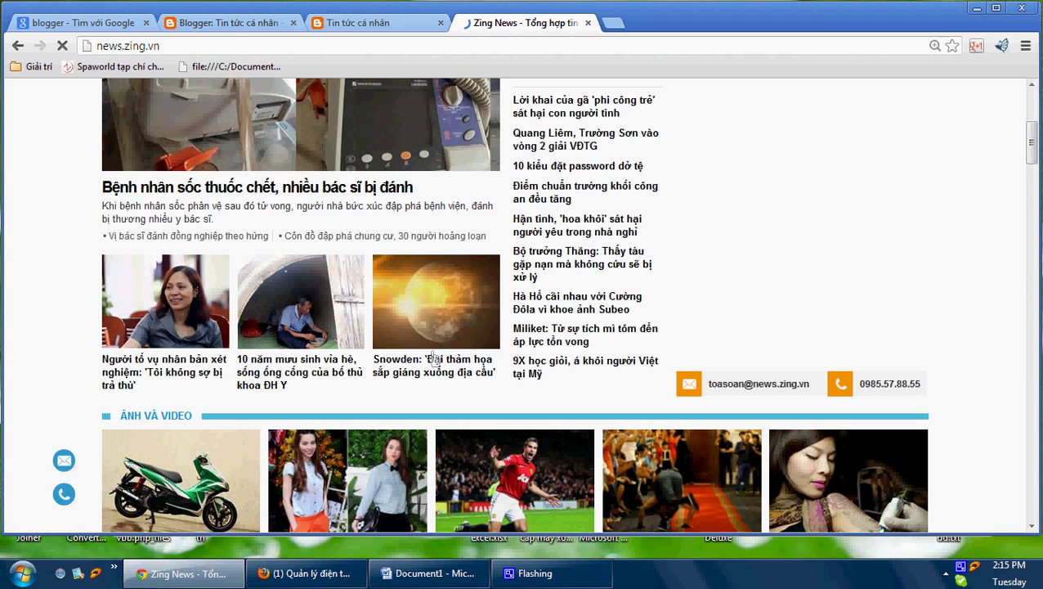
scroll(531, 328, "down", 4)
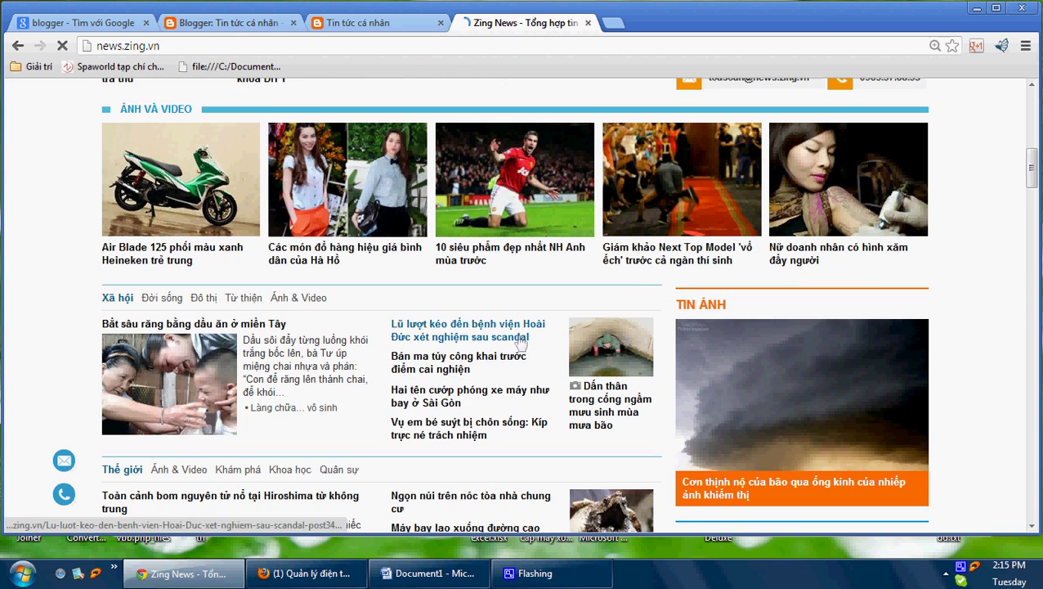
left_click(662, 252)
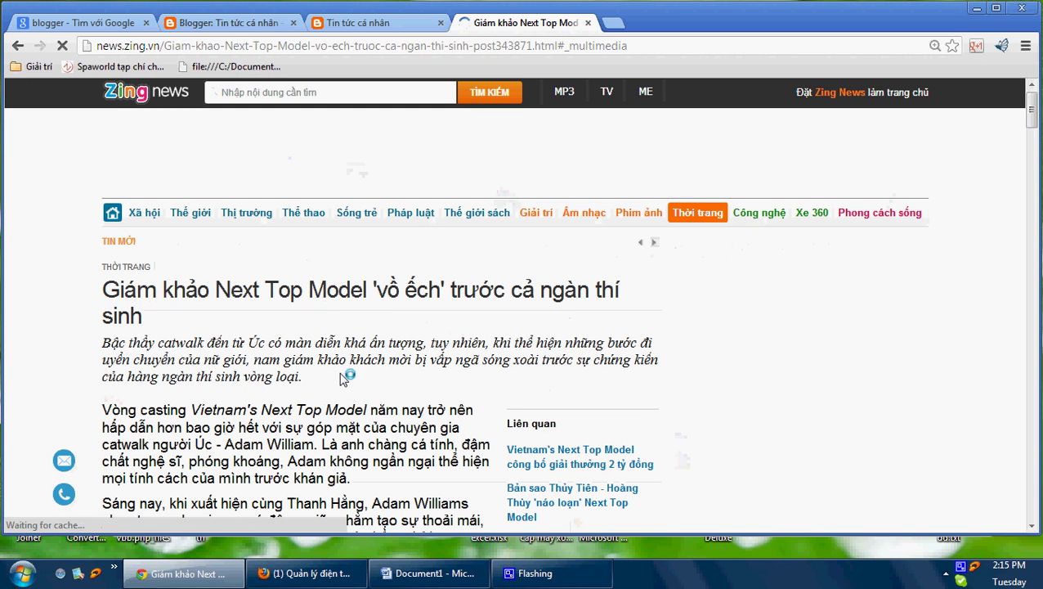
Copy the article's headline and paste it as the title of the new Blogger post.
left_click_drag(102, 285, 160, 314)
key("ctrl+c")
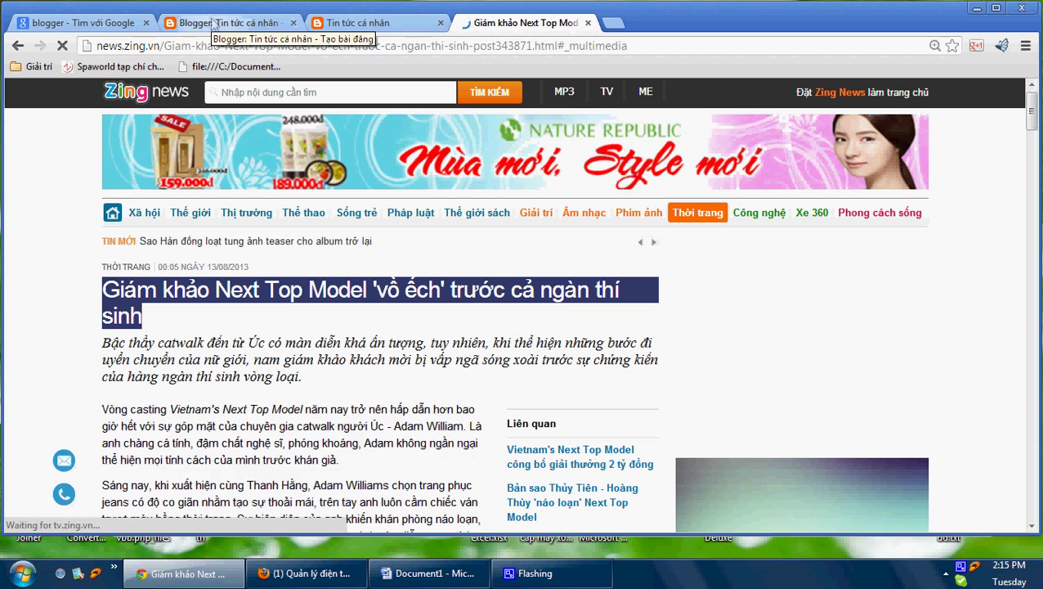
left_click(225, 22)
left_click(294, 175)
key("ctrl+v")
Copy the article from its italic introduction through the author credit, including images, and paste it into the body of the Blogger post.
left_click(291, 327)
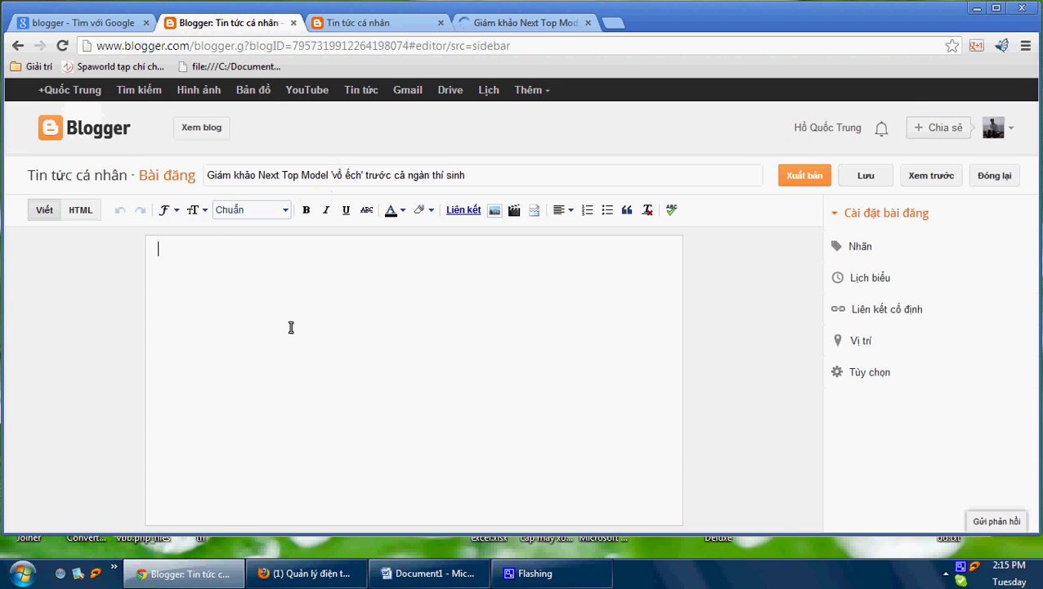
left_click(505, 22)
scroll(123, 270, "down", 2)
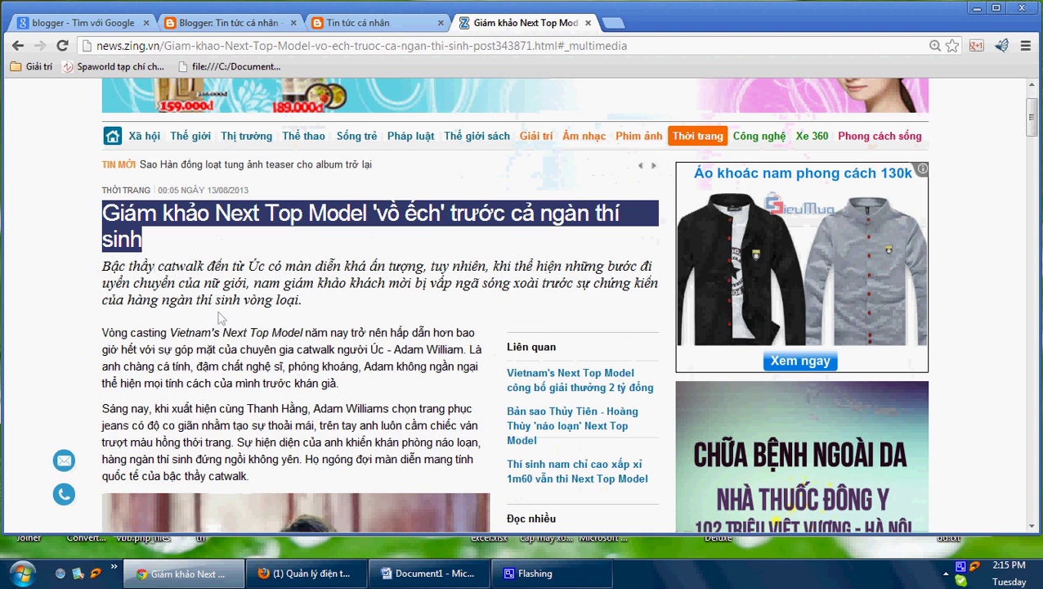
left_click_drag(105, 266, 286, 408)
scroll(282, 401, "down", 7)
scroll(280, 399, "down", 10)
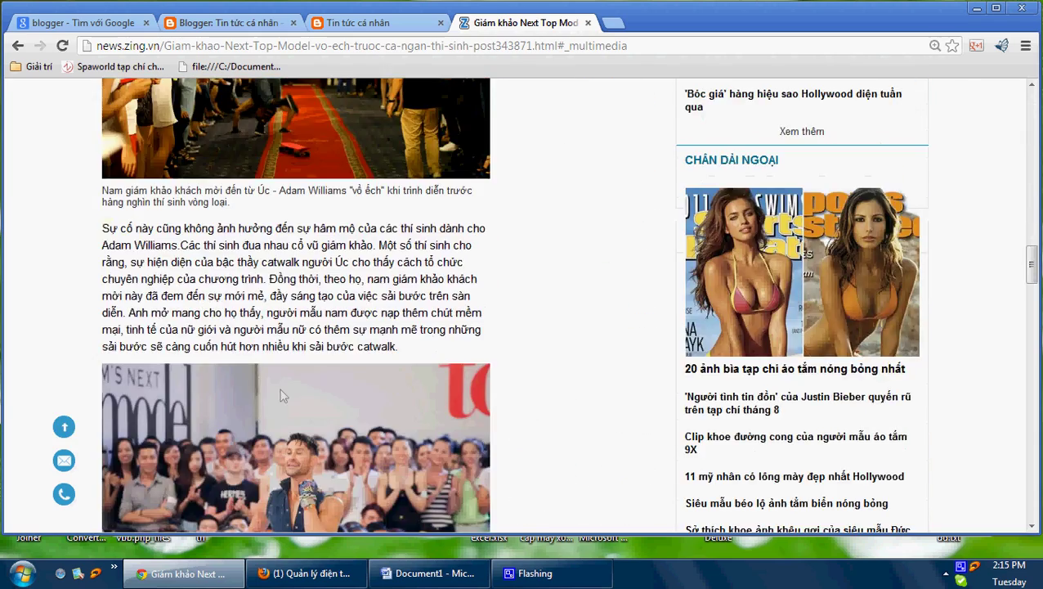
scroll(281, 393, "down", 15)
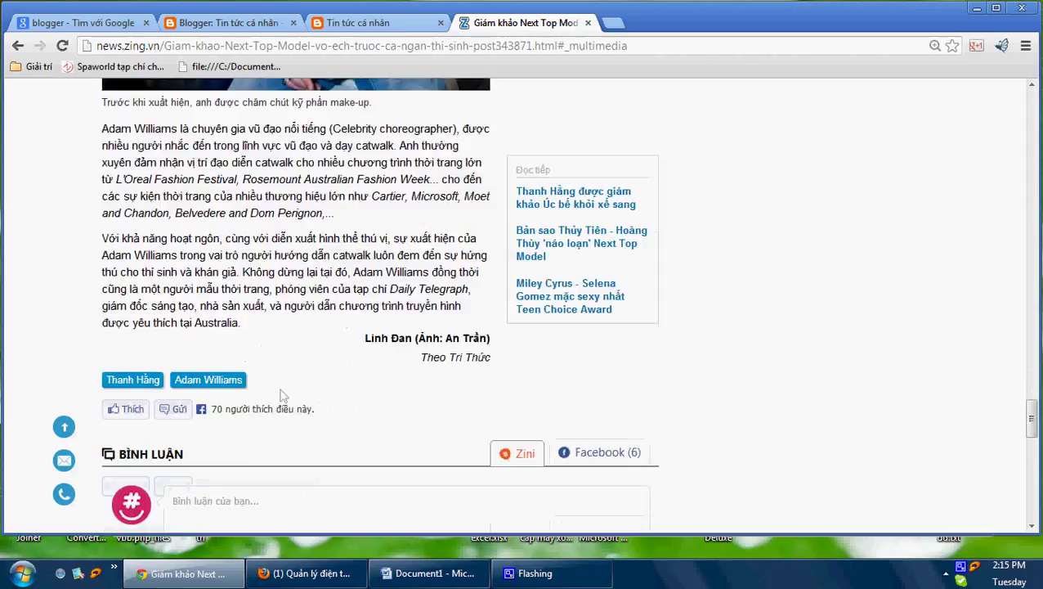
left_click(489, 345)
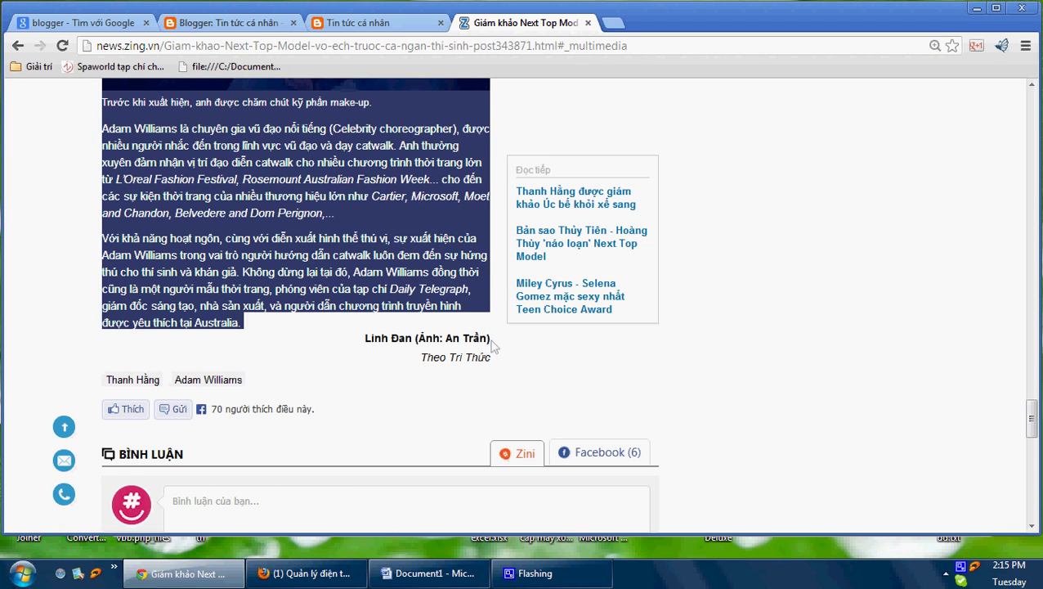
triple_click(493, 347)
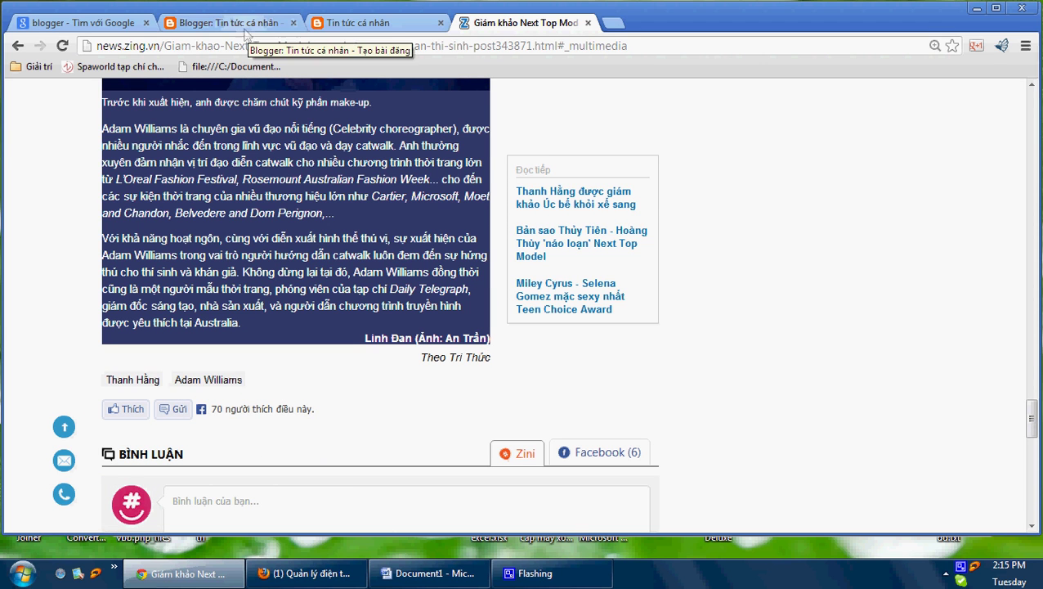
left_click(224, 23)
key("ctrl+v")
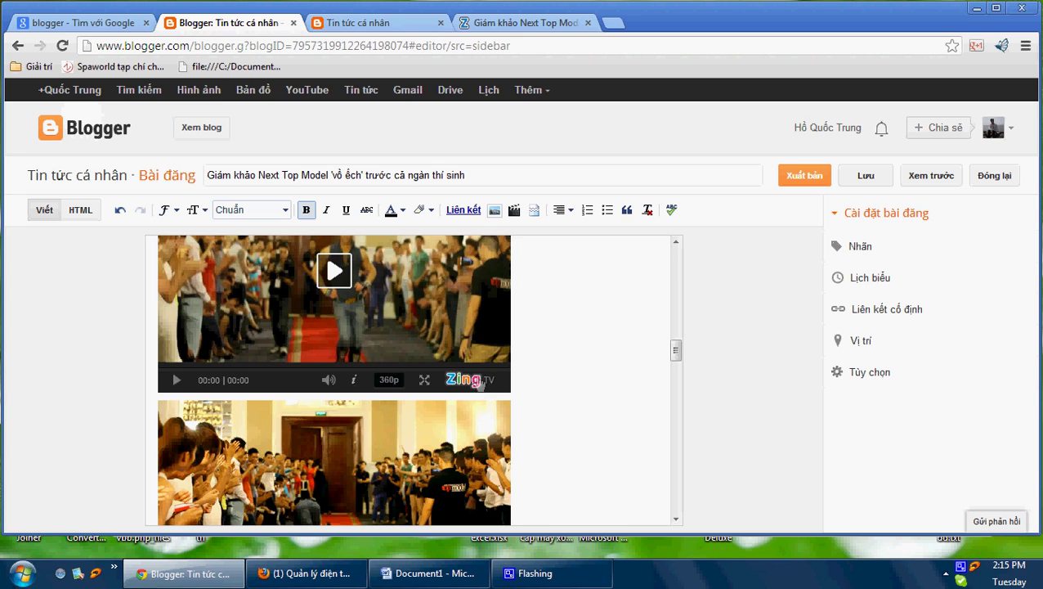
Review the pasted text and images in the post body and briefly play the embedded video.
scroll(447, 421, "up", 2)
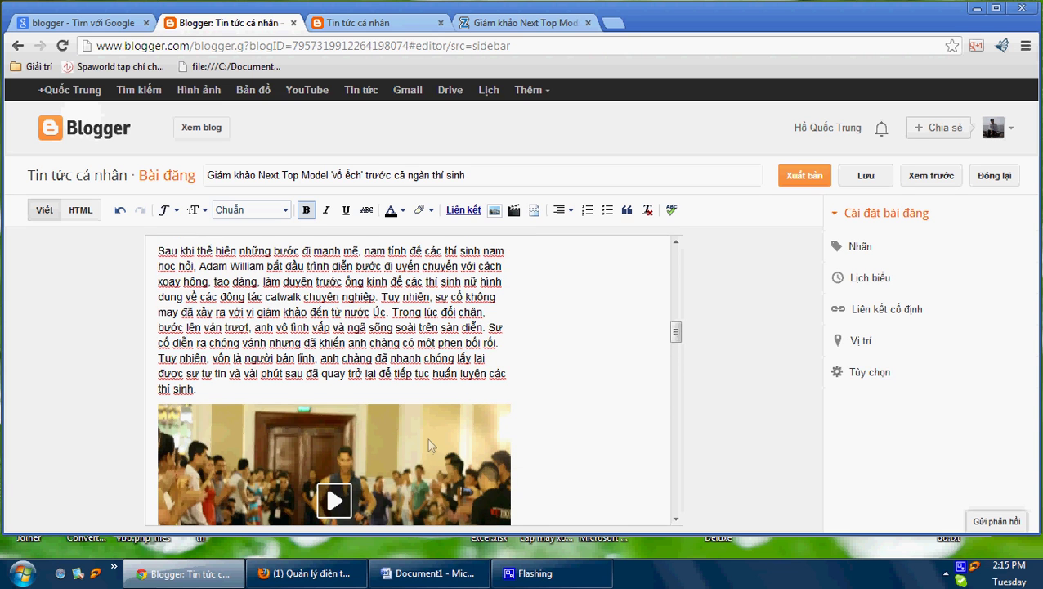
scroll(430, 445, "down", 2)
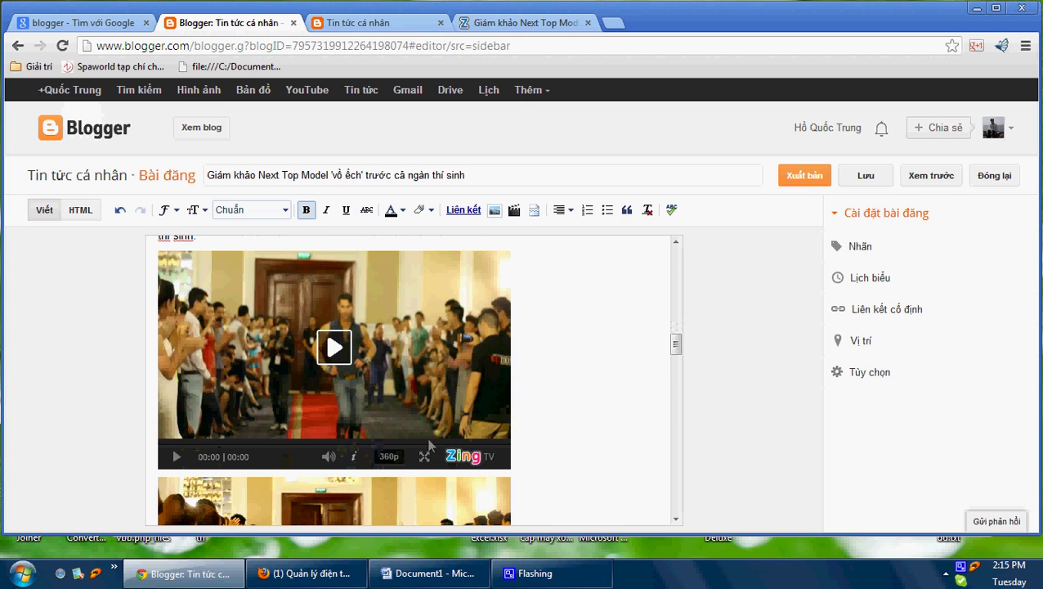
left_click(335, 349)
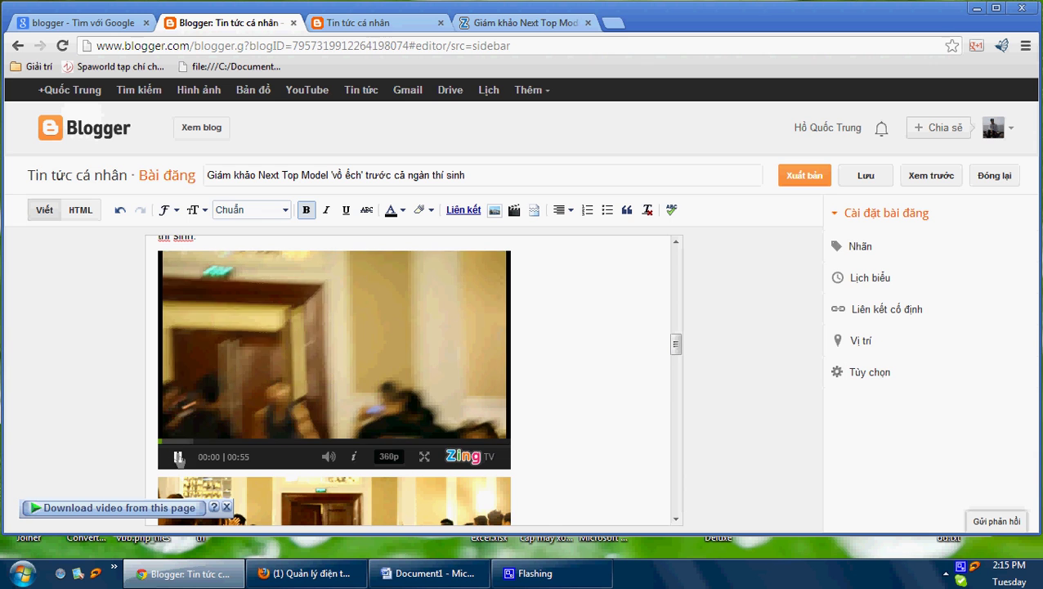
left_click(174, 454)
scroll(523, 450, "up", 3)
scroll(533, 452, "down", 6)
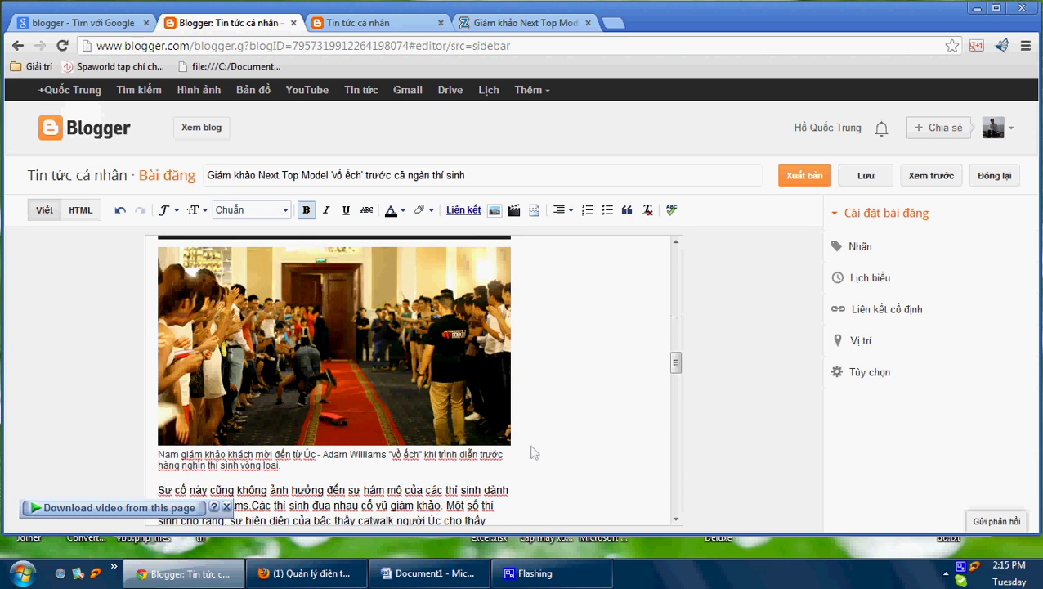
scroll(495, 445, "up", 10)
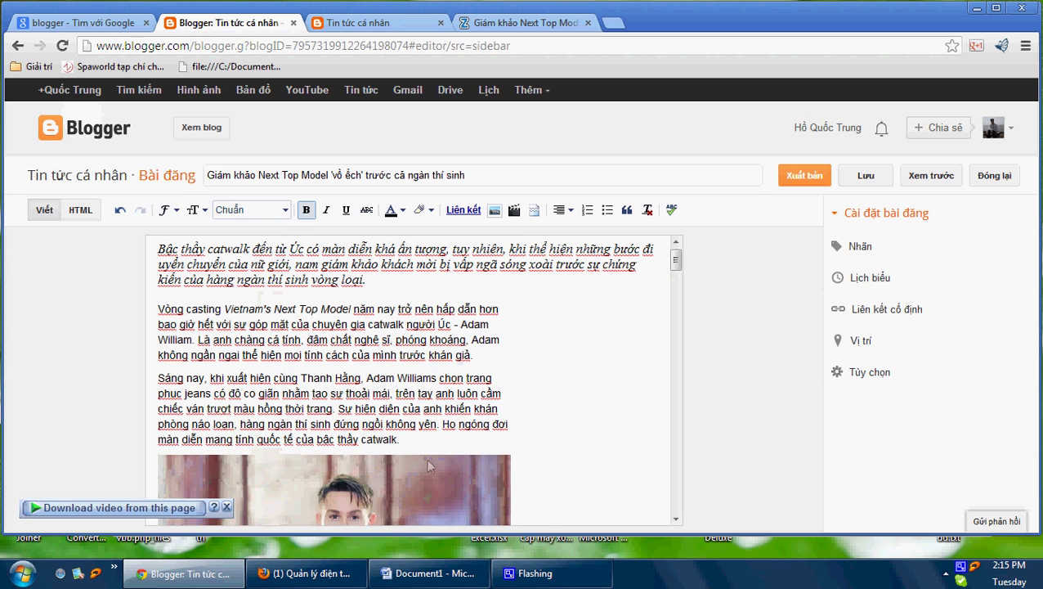
Center-align (Căn giữa) the first image in the post body.
left_click(407, 471)
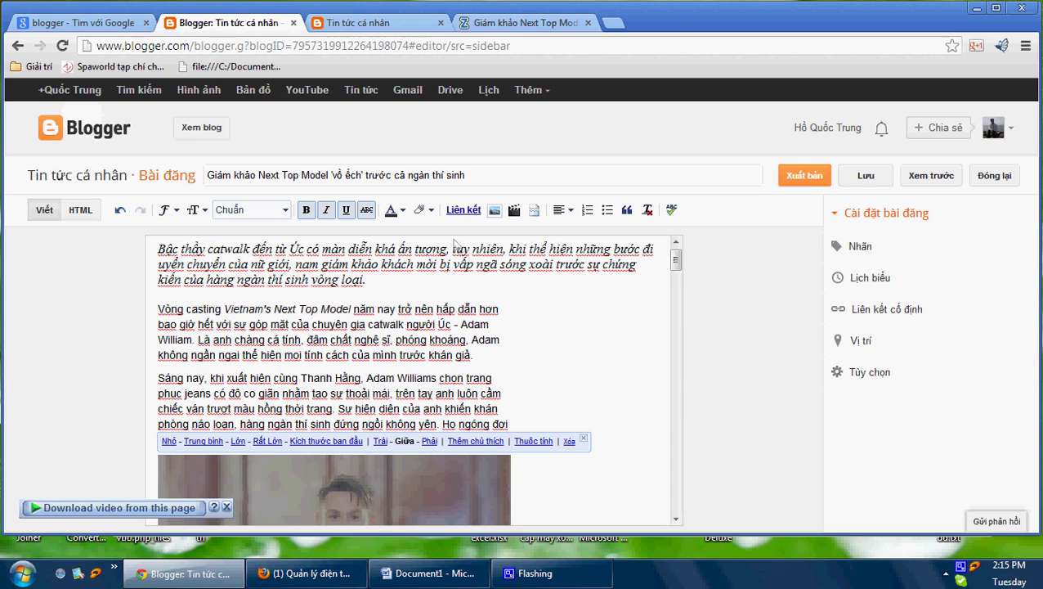
left_click(570, 211)
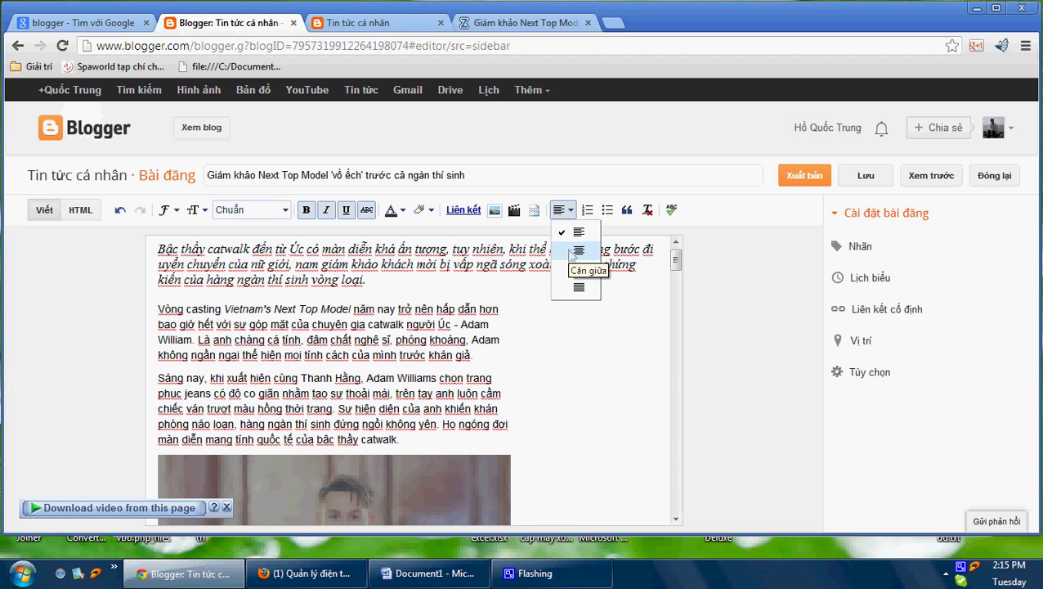
left_click(578, 251)
Check the remaining images in the post body, then publish the post to the blog.
scroll(525, 377, "down", 15)
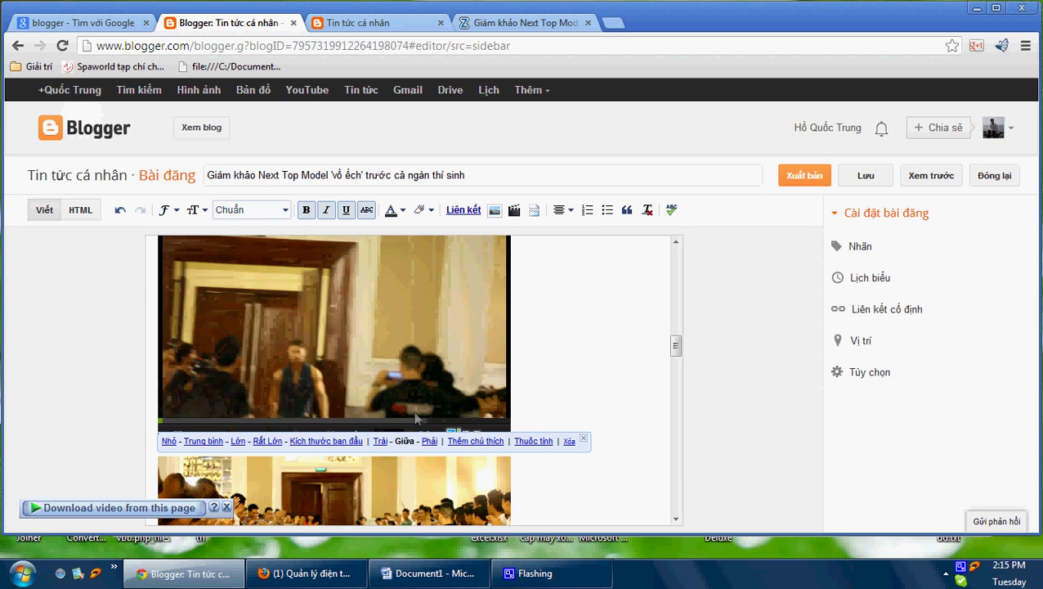
scroll(420, 330, "down", 3)
left_click(378, 350)
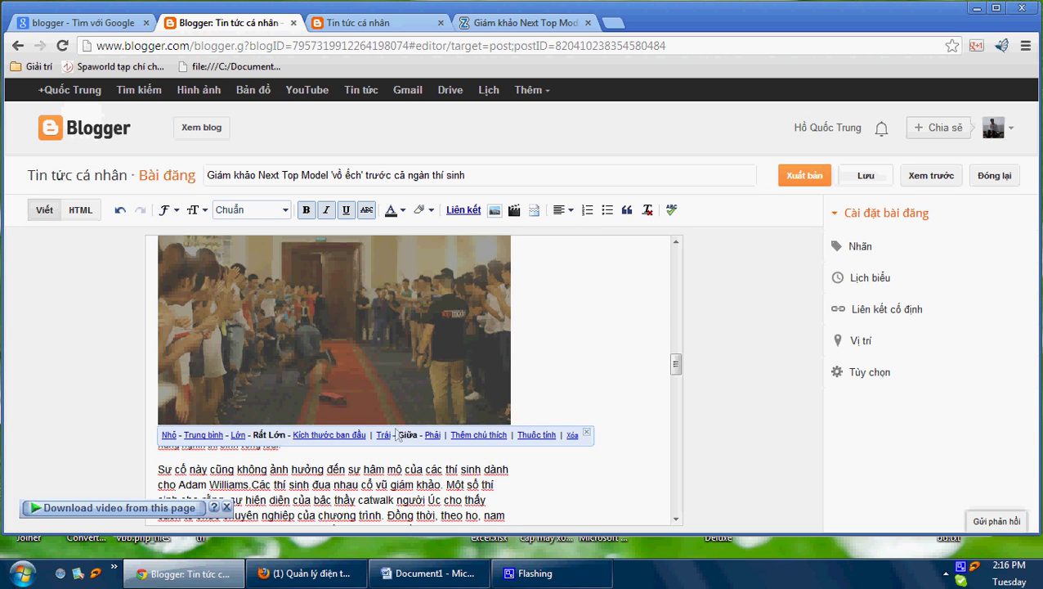
scroll(481, 454, "down", 5)
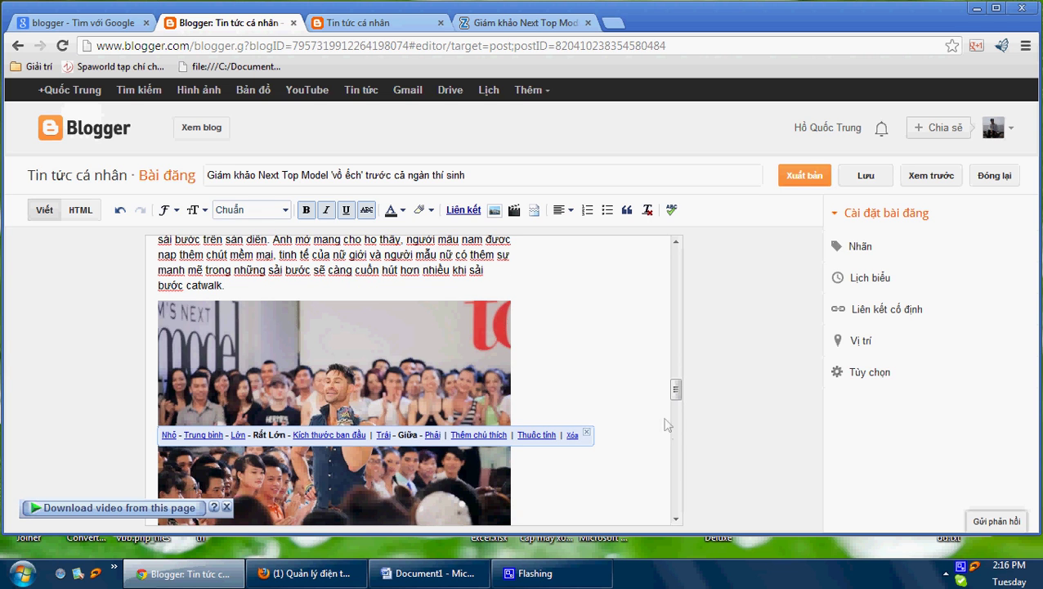
left_click(807, 182)
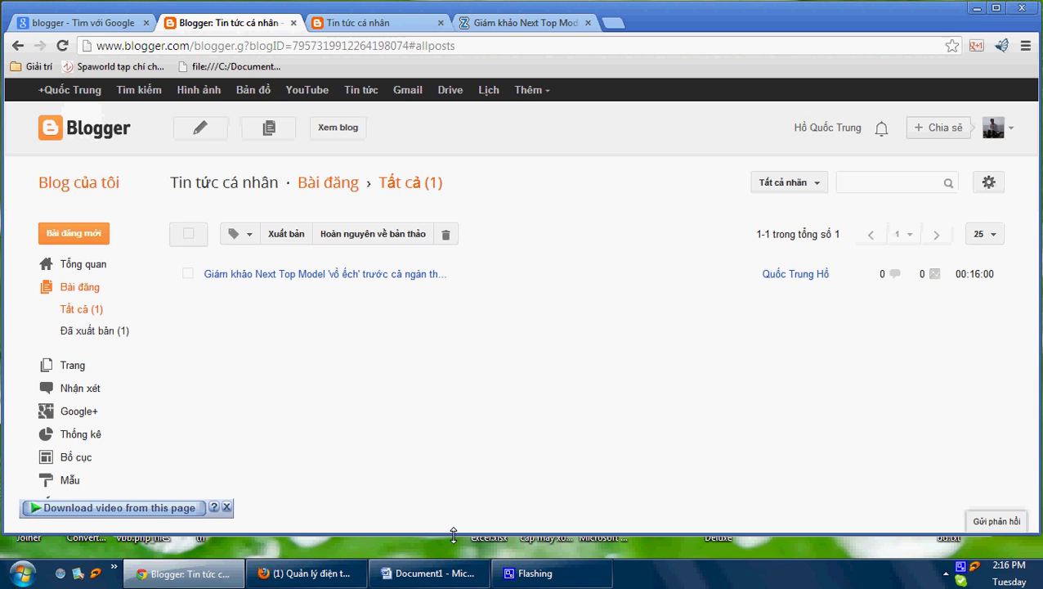
Switch to the Word document and write "Ok xem blog bạn thế nào nhé" in the empty last bullet.
left_click(433, 573)
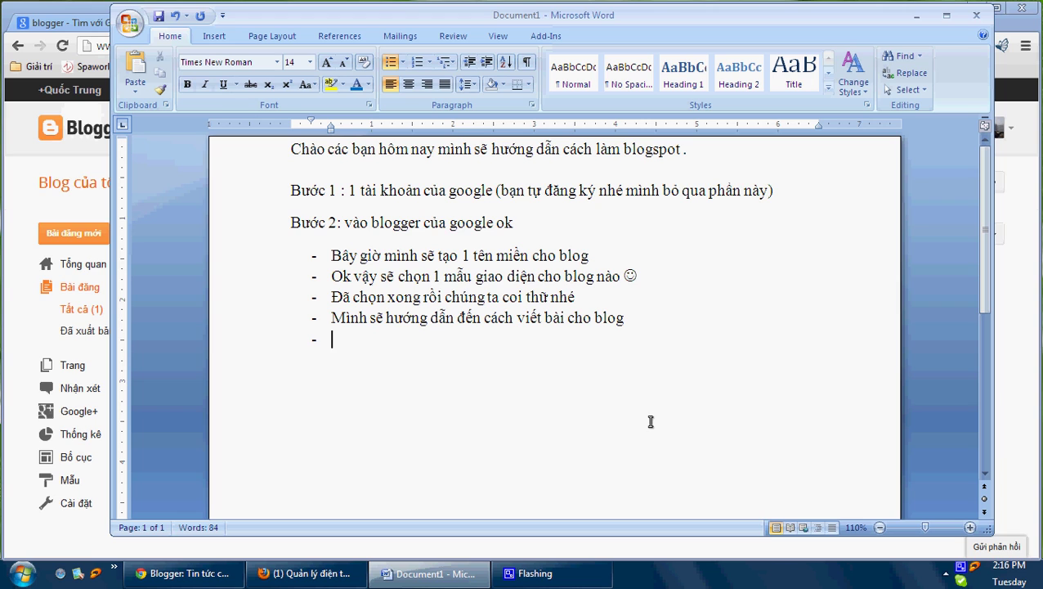
type("ok xem thế")
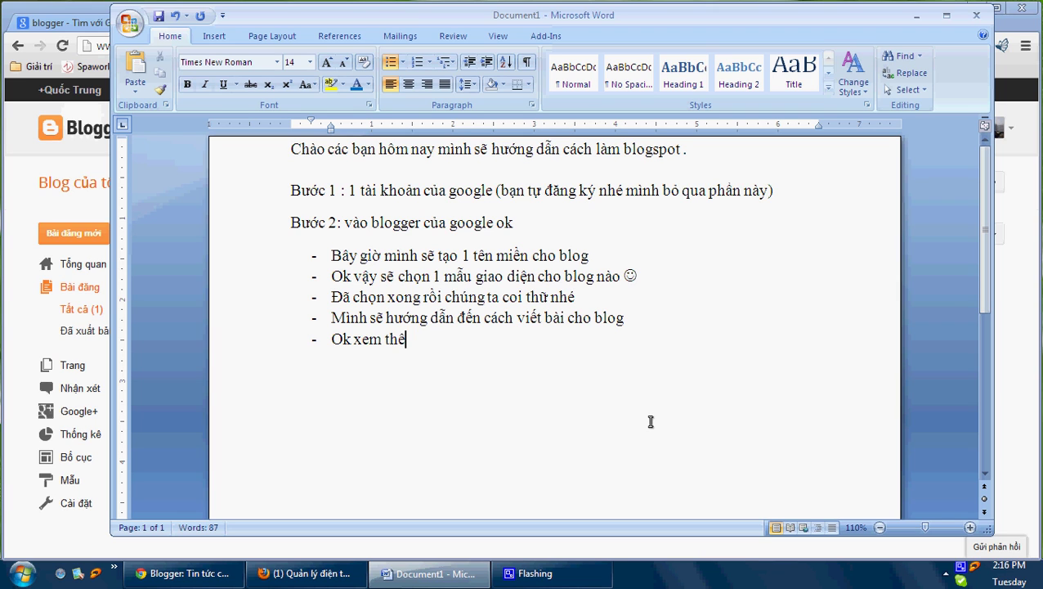
key("BackSpace")
key("BackSpace")
type("thế nào nhé")
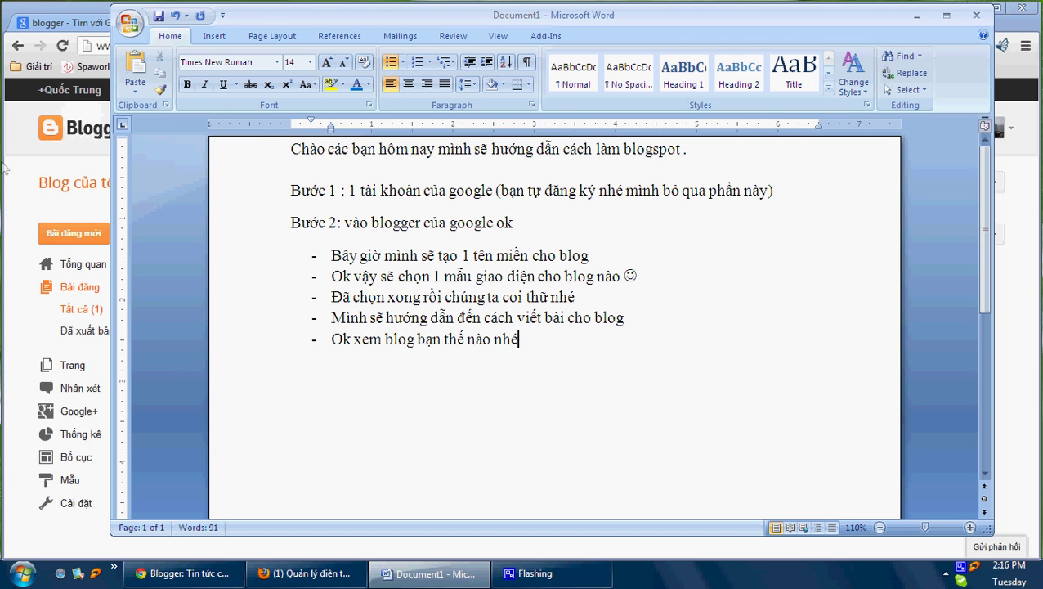
Switch to the browser and reload the public page of the Tin tức cá nhân blog.
left_click(4, 167)
left_click(368, 23)
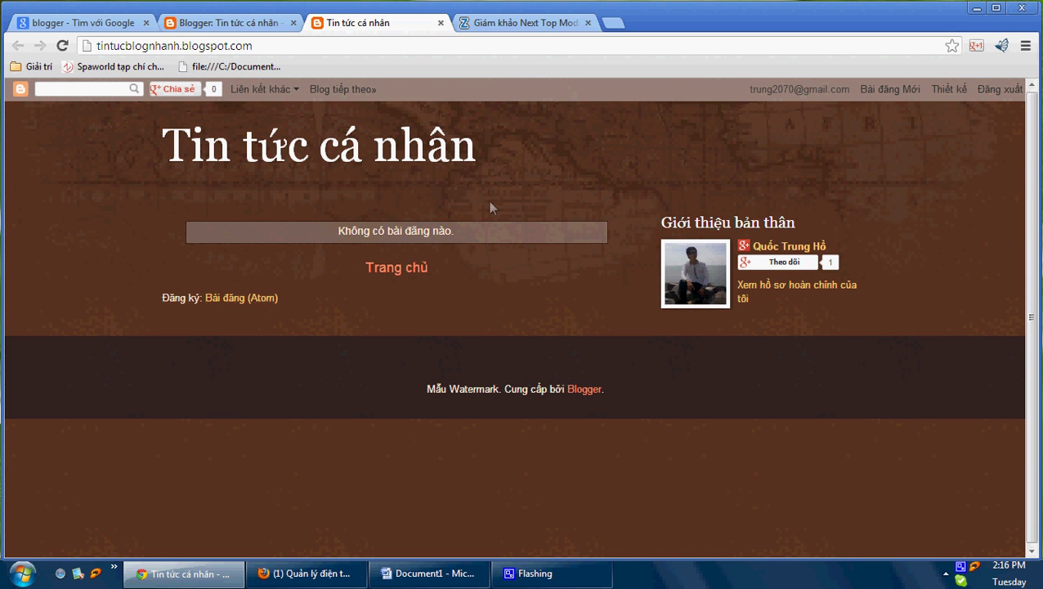
right_click(739, 150)
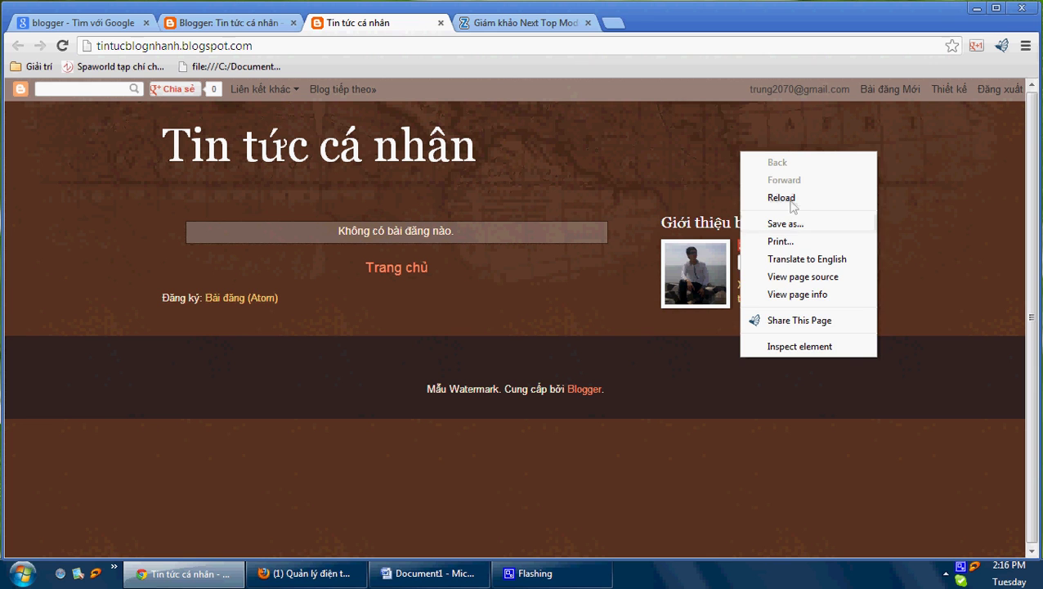
left_click(788, 203)
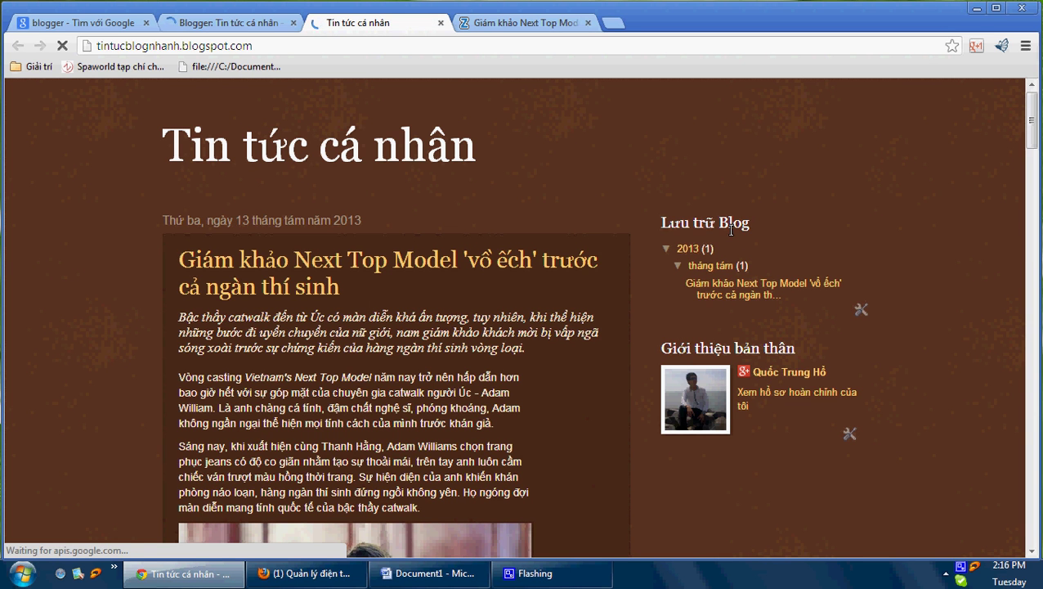
Review the published post's text and images on the blog, and briefly play the embedded video.
scroll(559, 260, "down", 10)
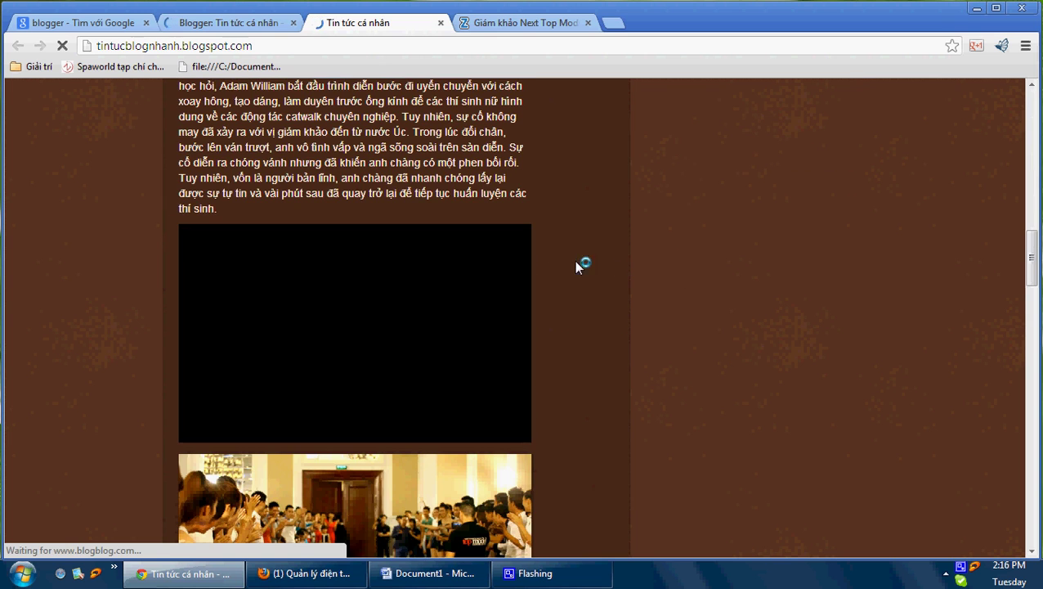
left_click(328, 336)
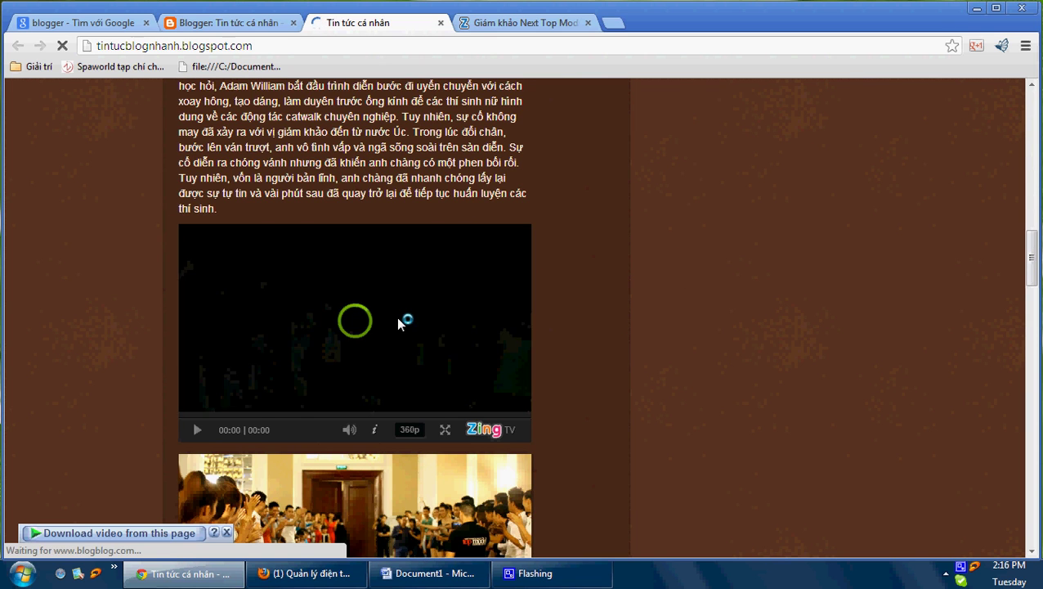
left_click(197, 431)
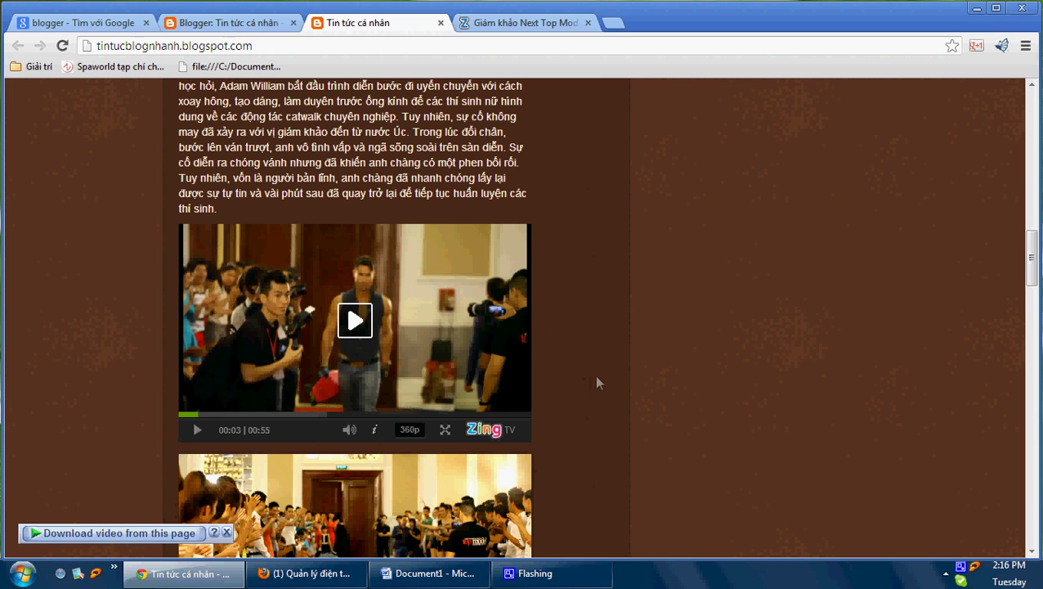
scroll(560, 401, "down", 10)
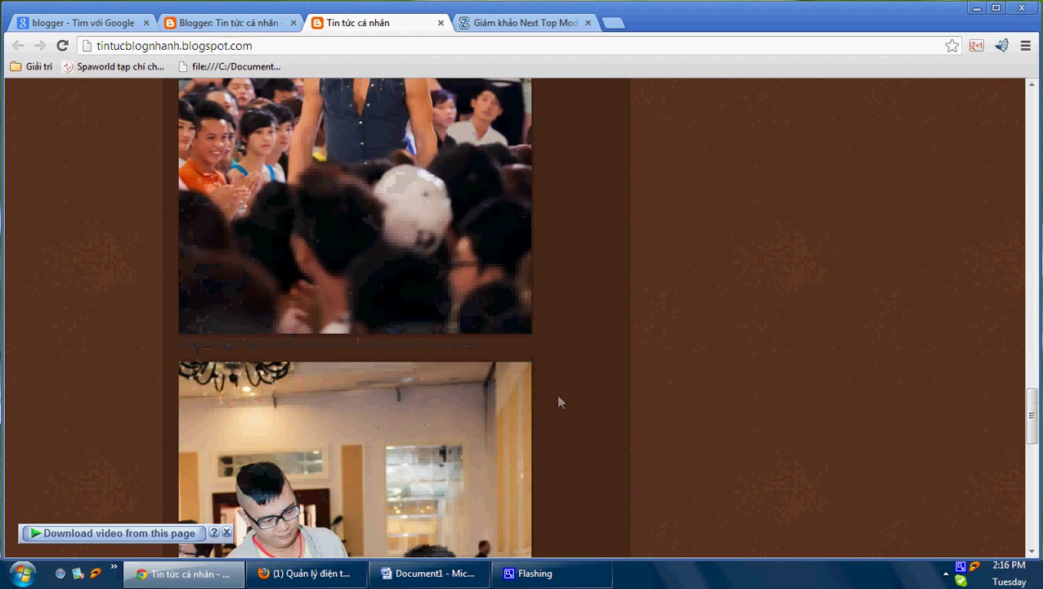
scroll(559, 401, "down", 10)
scroll(559, 401, "up", 4)
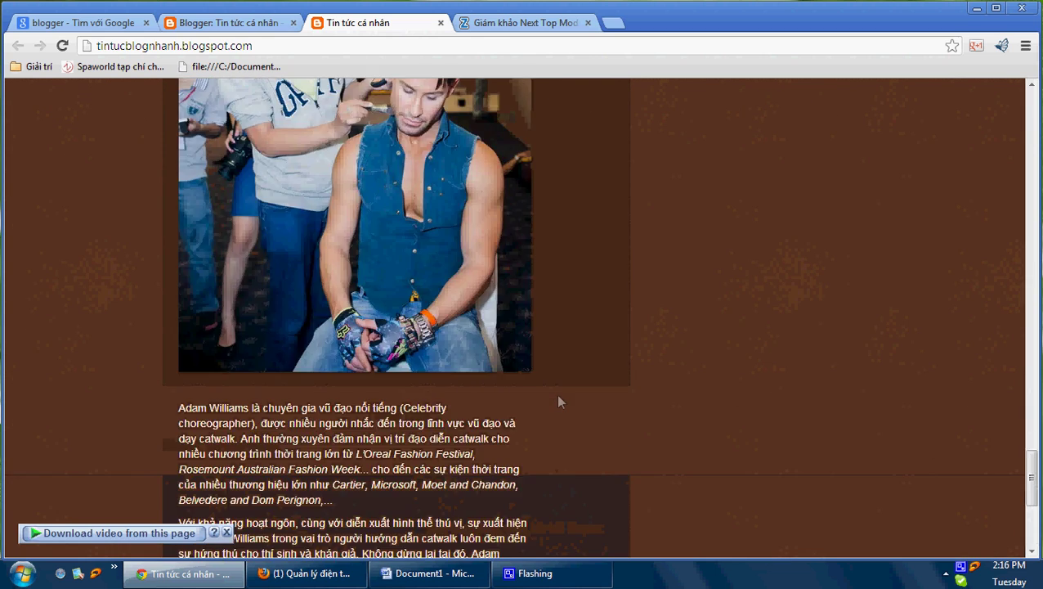
scroll(559, 401, "up", 10)
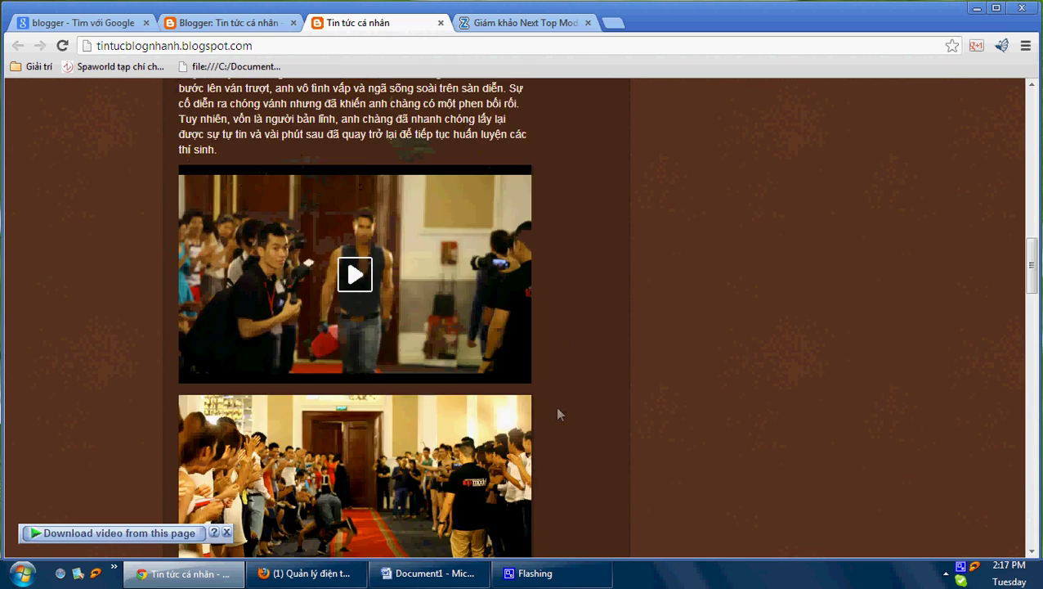
scroll(555, 406, "up", 4)
Switch to the Word document and add the bullet "Bây giờ mình sẽ viết nhiều bài để xem thế nao".
left_click(448, 576)
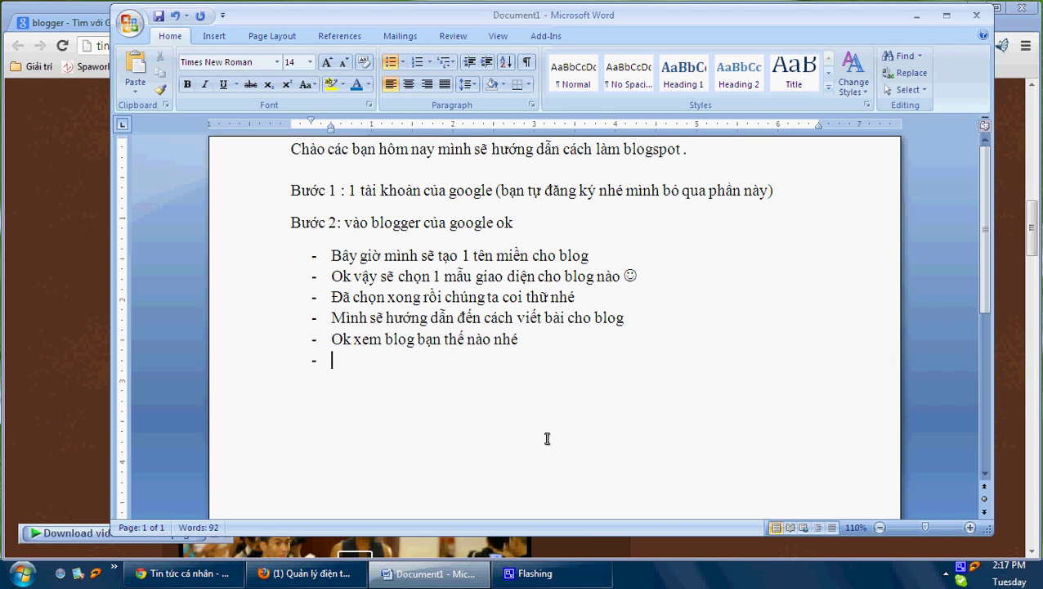
type("bay gio")
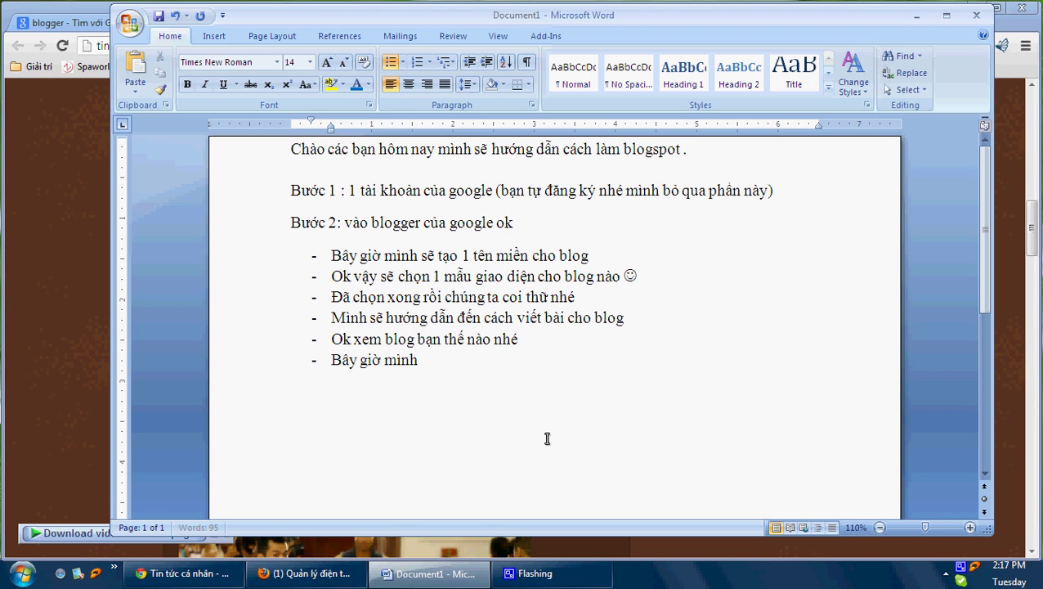
type(" mình sẽ hướng dan")
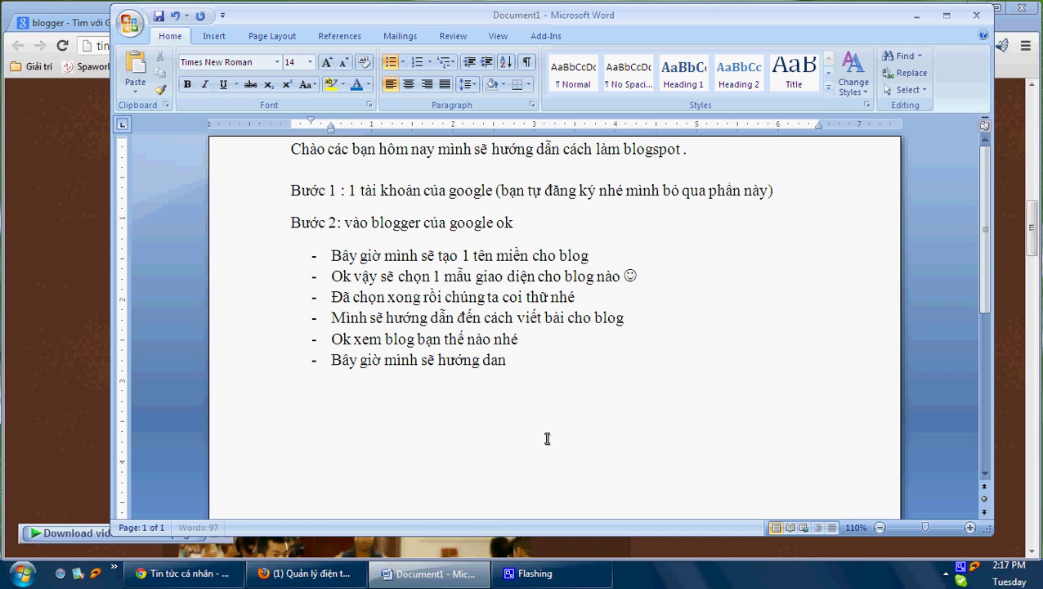
key("BackSpace")
key("BackSpace")
key("BackSpace")
key("BackSpace")
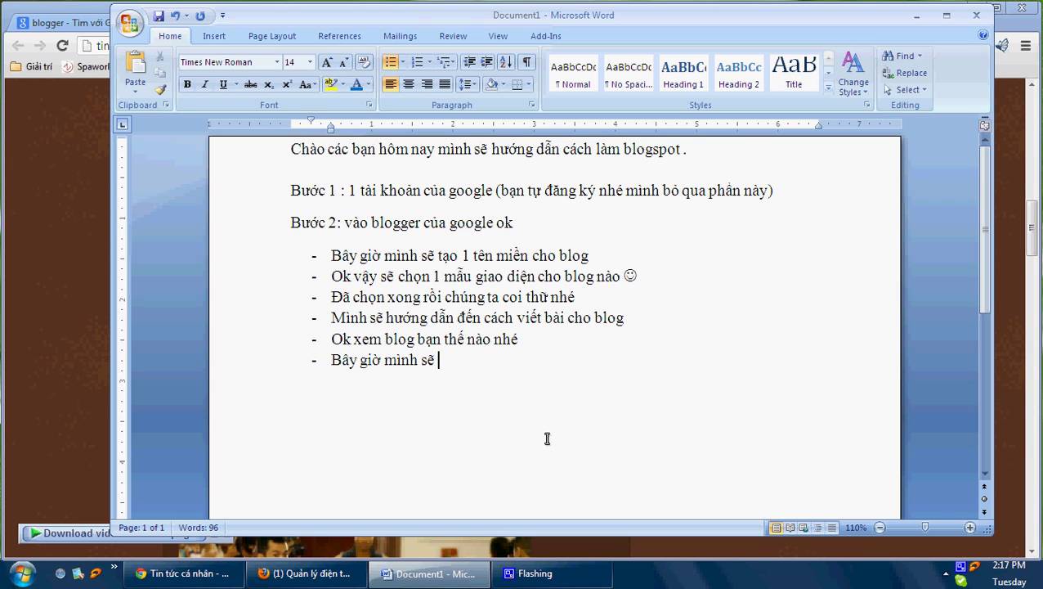
type("vie")
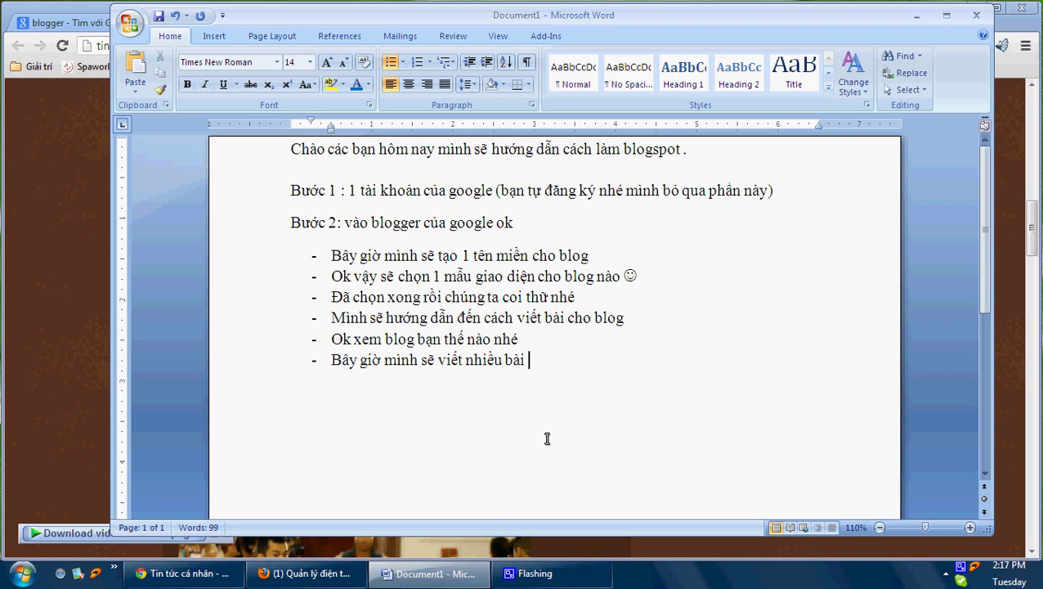
type("đê")
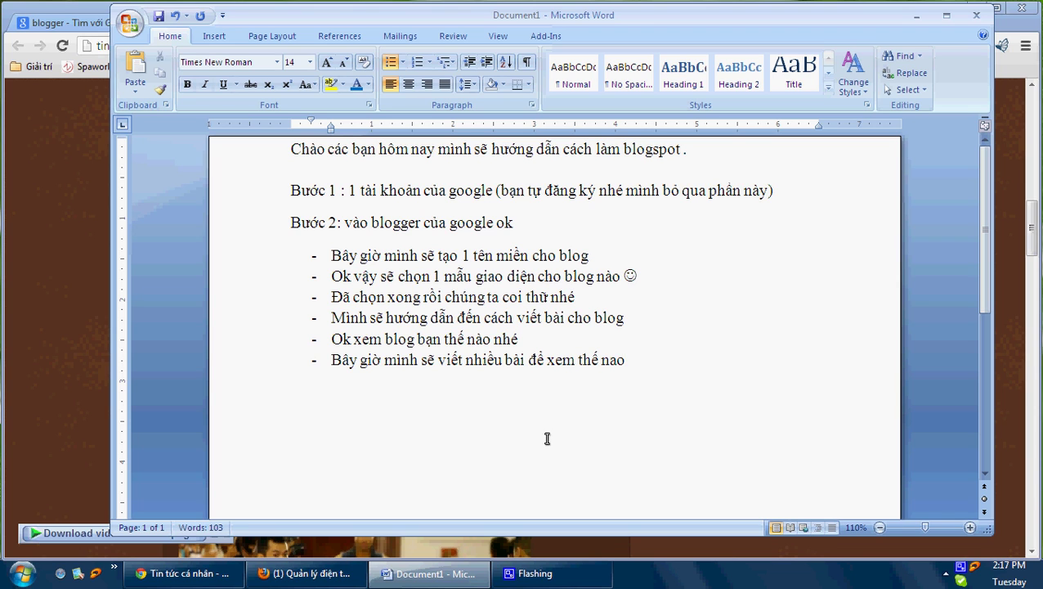
Return to Blogger in the browser, cancel the Google+ share and start a new post.
left_click(57, 321)
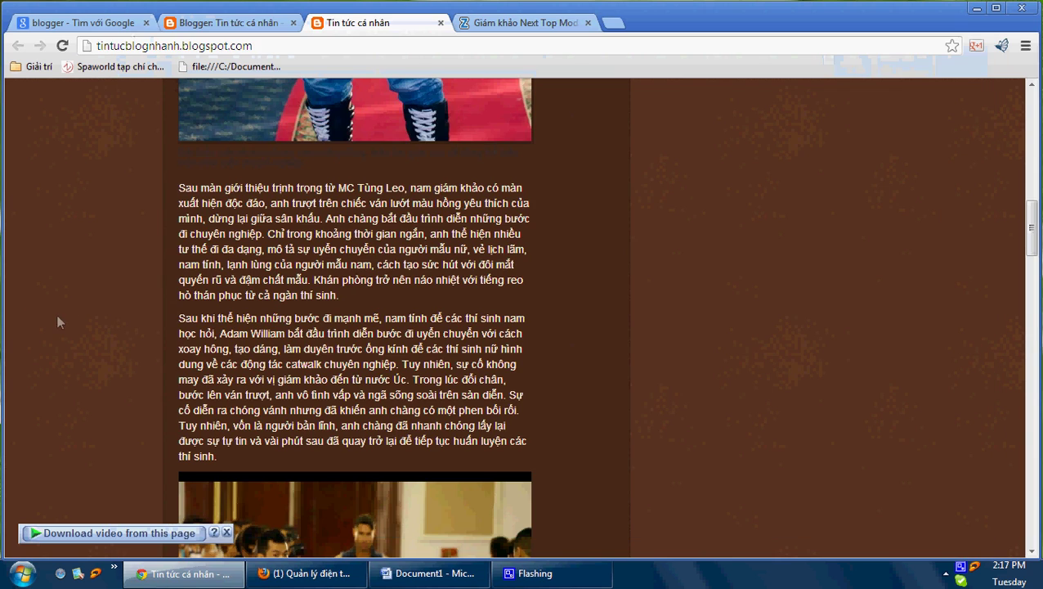
left_click(232, 23)
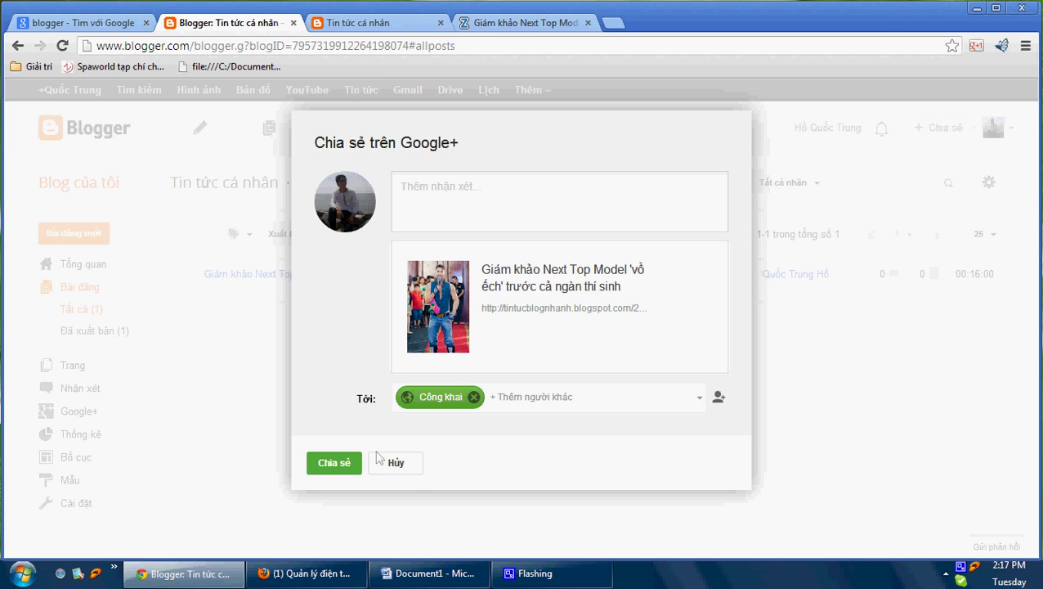
left_click(410, 470)
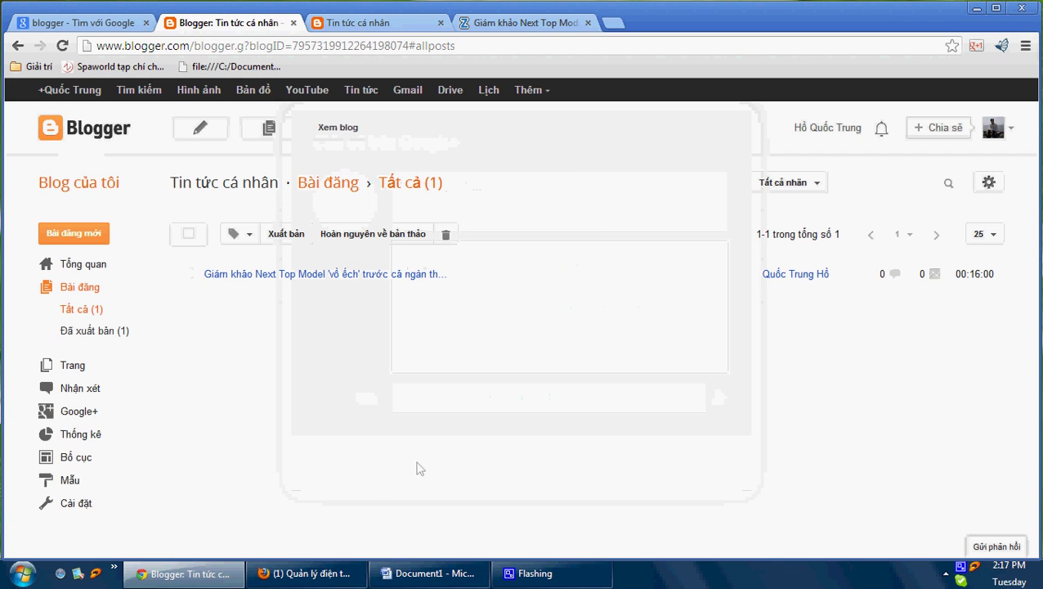
left_click(90, 234)
From the Zing News article page, open the article "Người tiêu dùng nói gì về Super Max?" and skim its beginning.
left_click(523, 23)
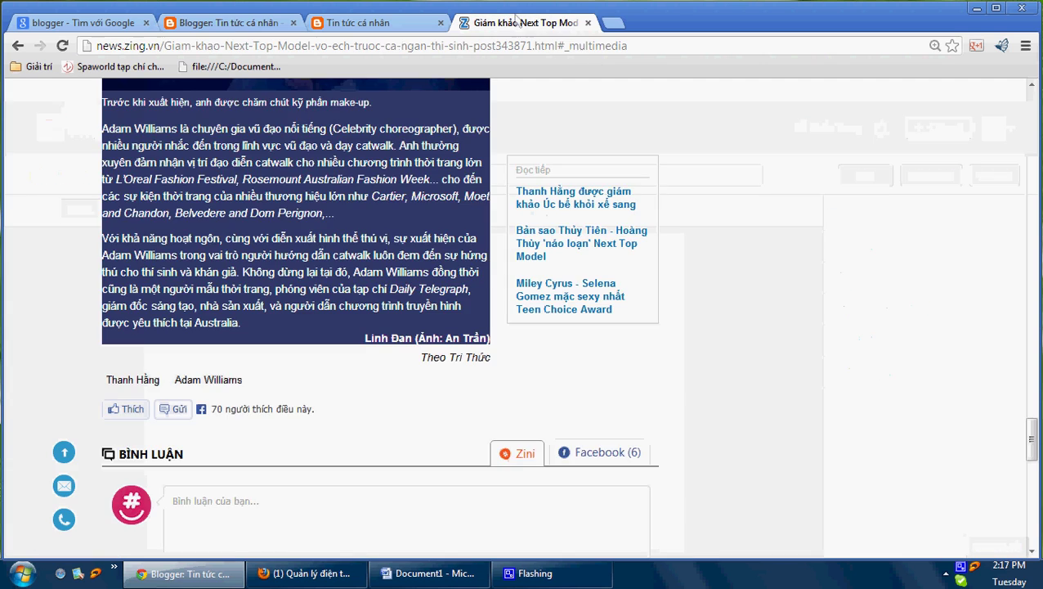
scroll(712, 323, "up", 5)
scroll(708, 341, "up", 5)
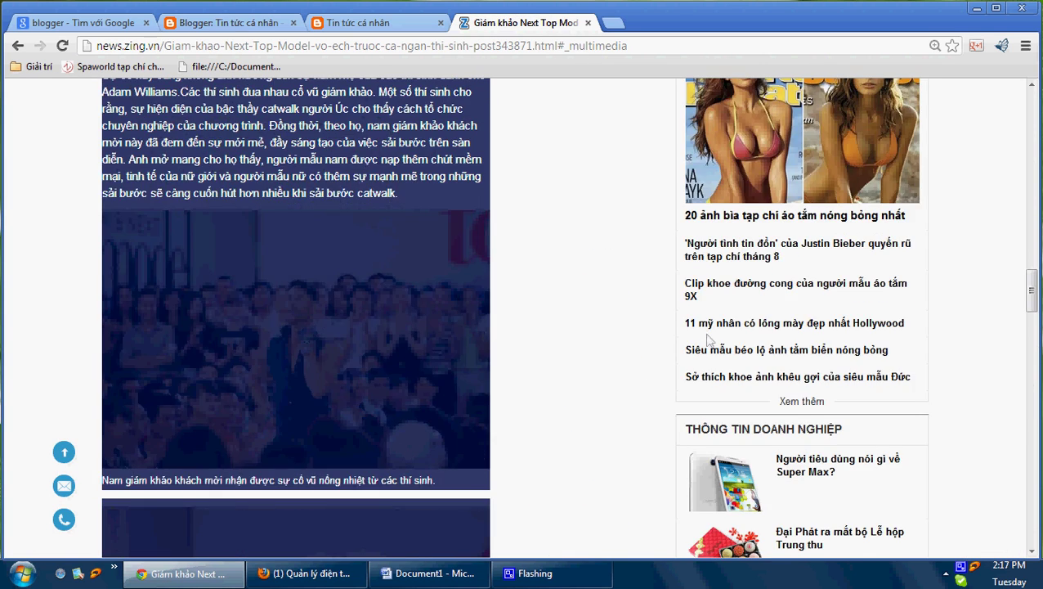
scroll(827, 319, "down", 3)
left_click(834, 241)
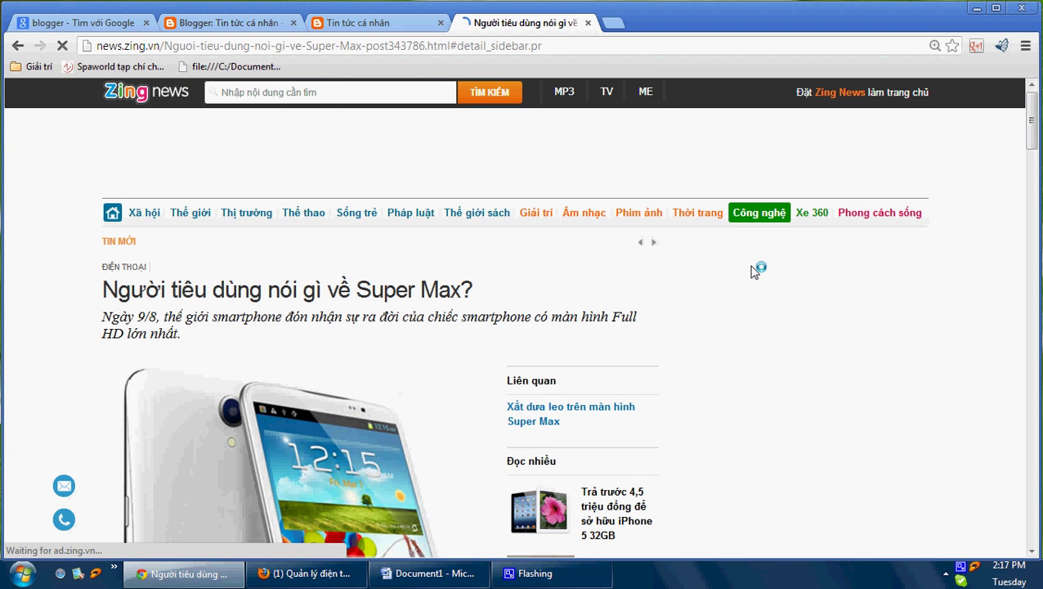
scroll(720, 274, "down", 6)
scroll(690, 269, "up", 4)
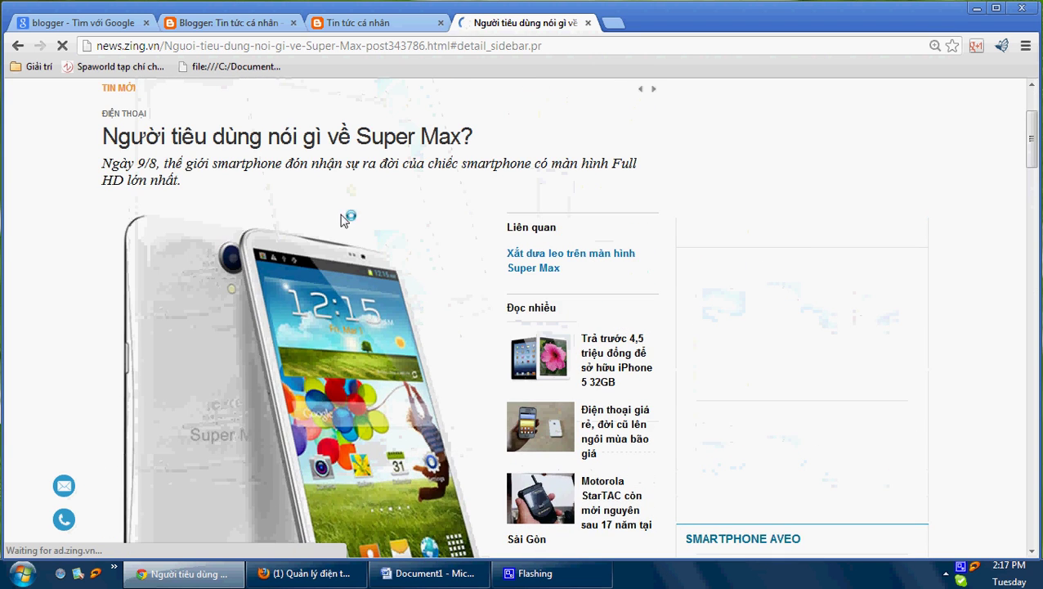
scroll(361, 240, "up", 3)
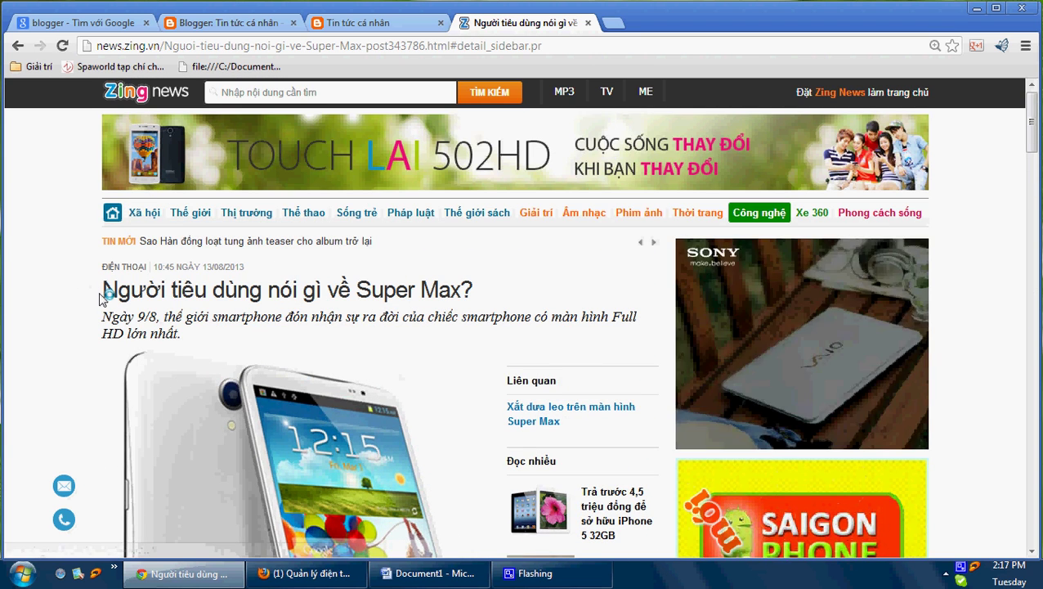
Copy the headline "Người tiêu dùng nói gì về Super Max?" into the new Blogger post's title and place the cursor in the body.
left_click_drag(103, 310, 150, 291)
left_click(217, 297)
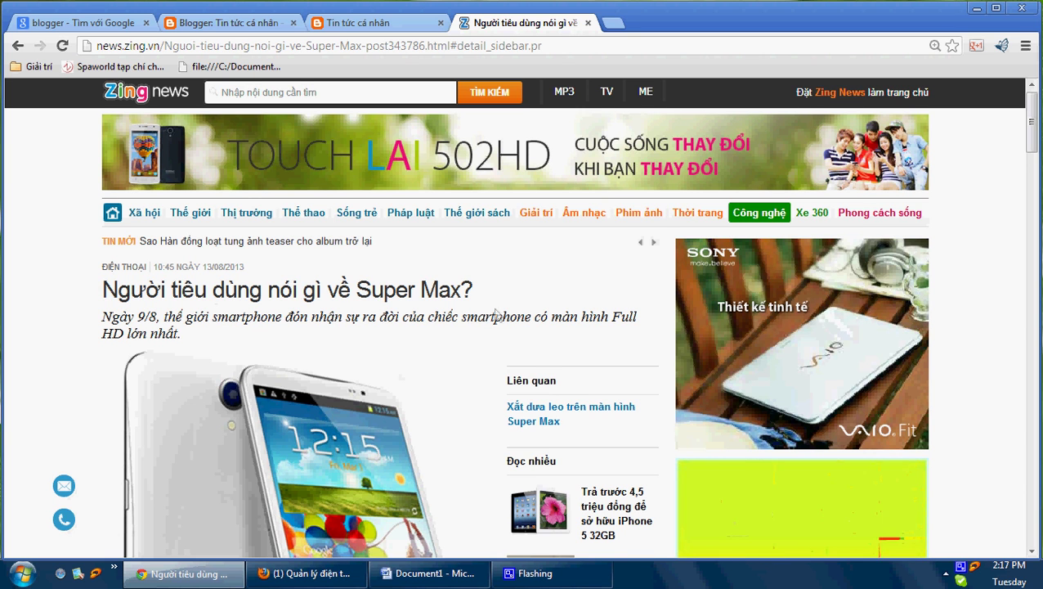
left_click_drag(474, 291, 107, 288)
key("ctrl+c")
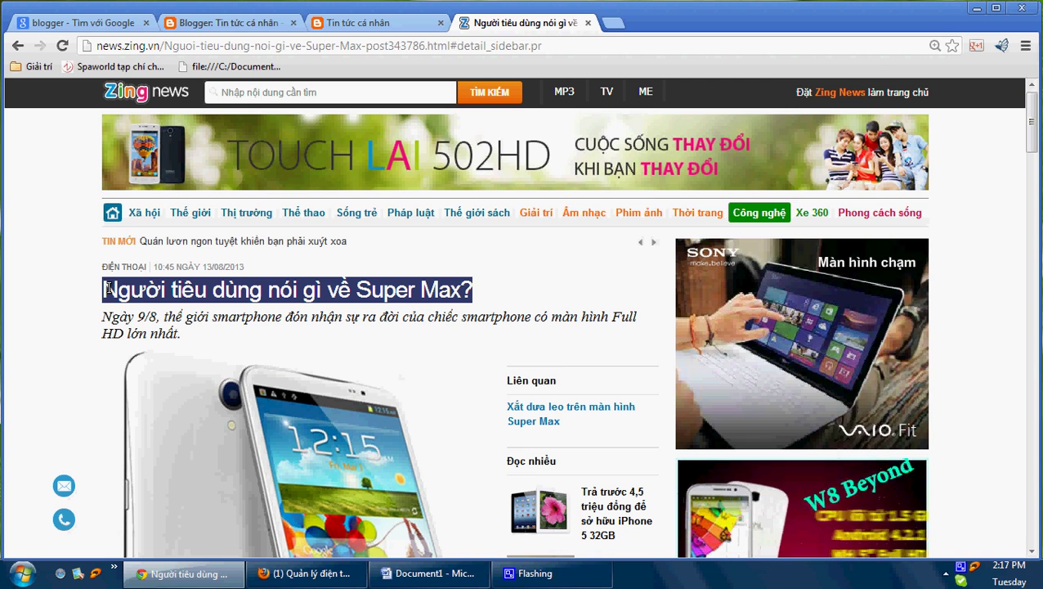
left_click(345, 22)
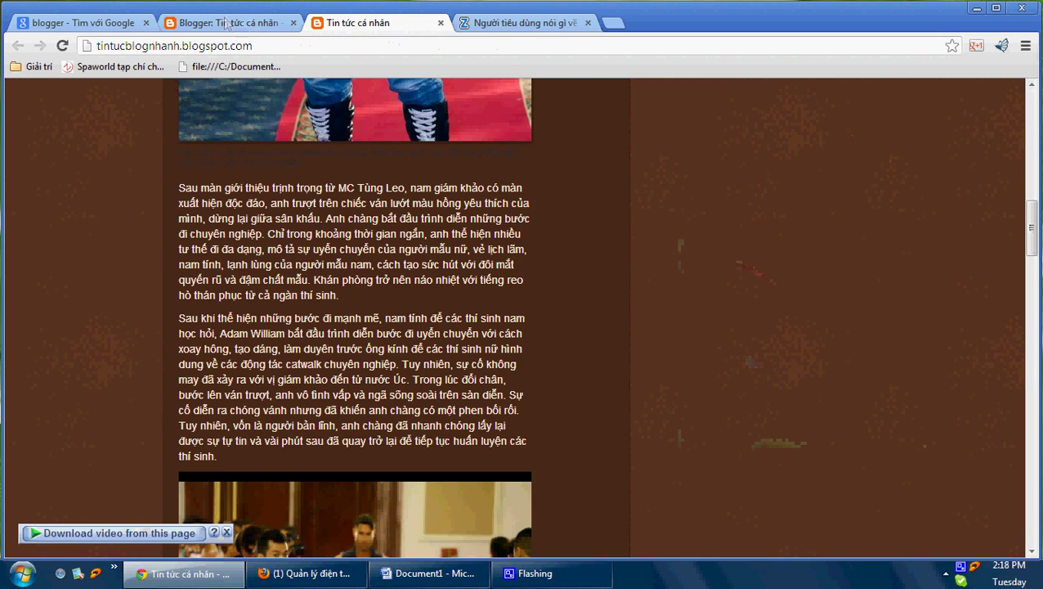
left_click(229, 22)
left_click(277, 174)
key("ctrl+v")
left_click(344, 274)
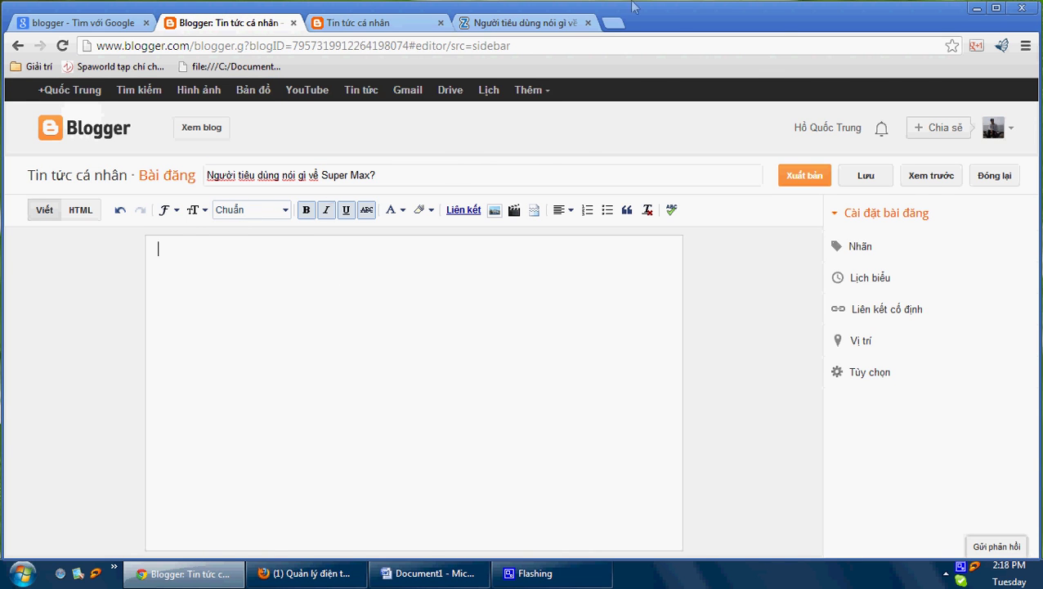
Copy the Super Max article's text and images, from the italic intro through "Theo Tri Thức", into the Blogger post body.
left_click(523, 23)
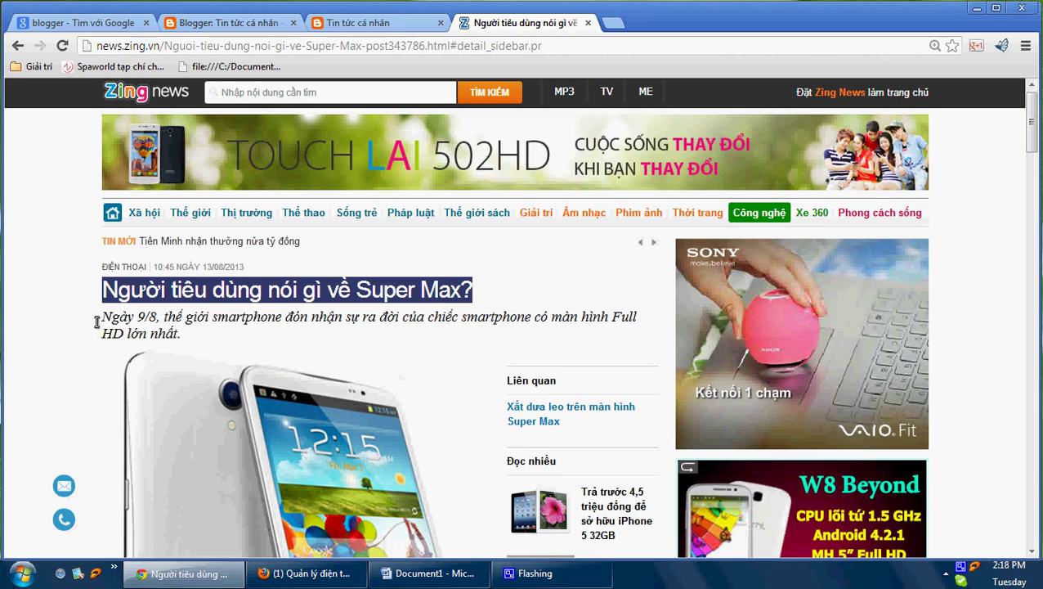
left_click_drag(102, 309, 193, 332)
key("ctrl+c")
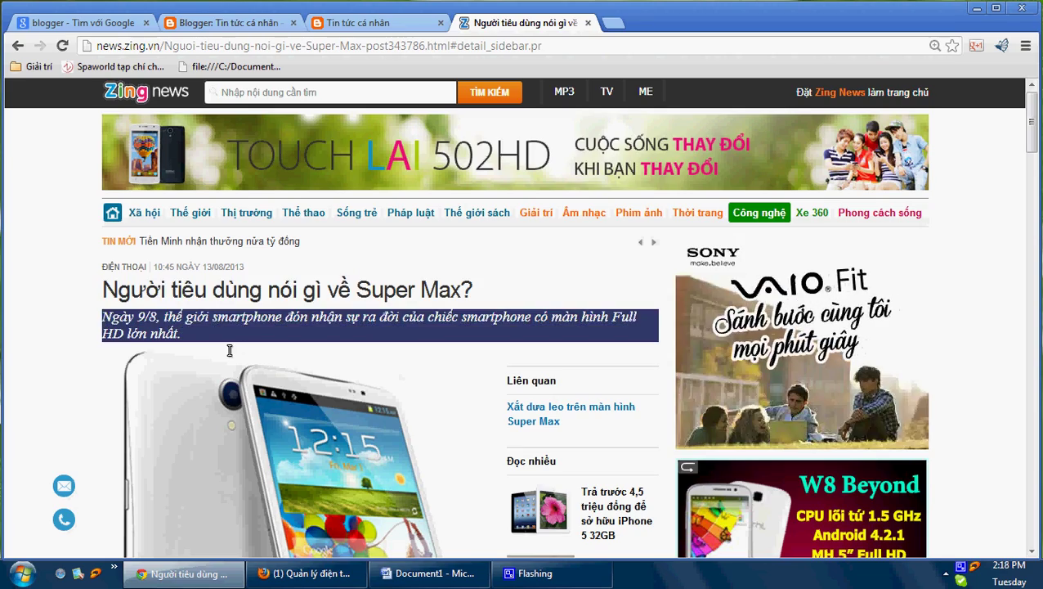
scroll(229, 354, "down", 10)
scroll(251, 347, "down", 15)
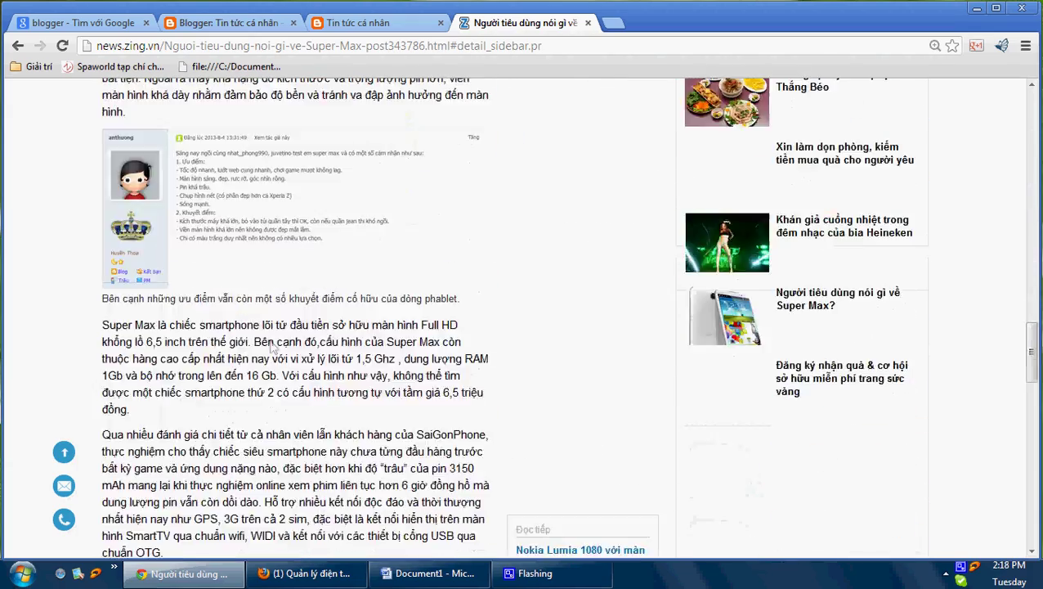
scroll(268, 340, "up", 3)
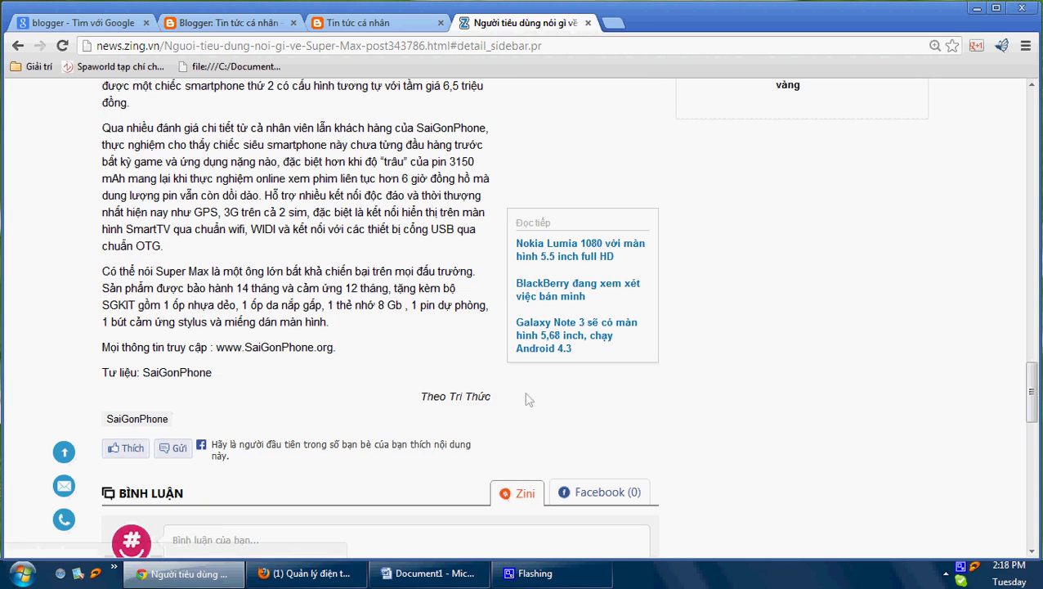
left_click_drag(494, 400, 491, 404)
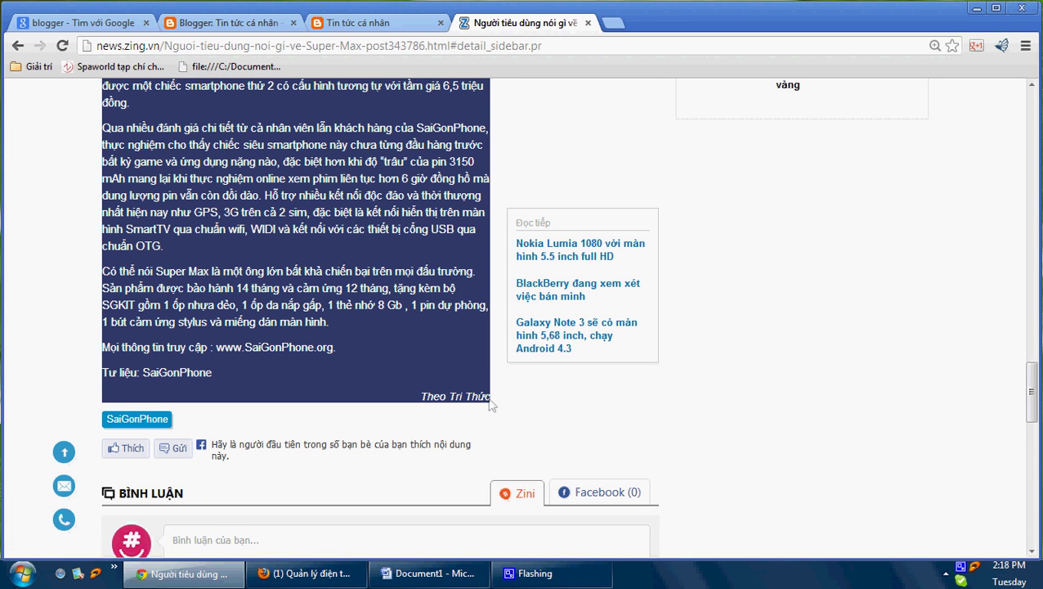
left_click(237, 22)
left_click(367, 313)
key("ctrl+v")
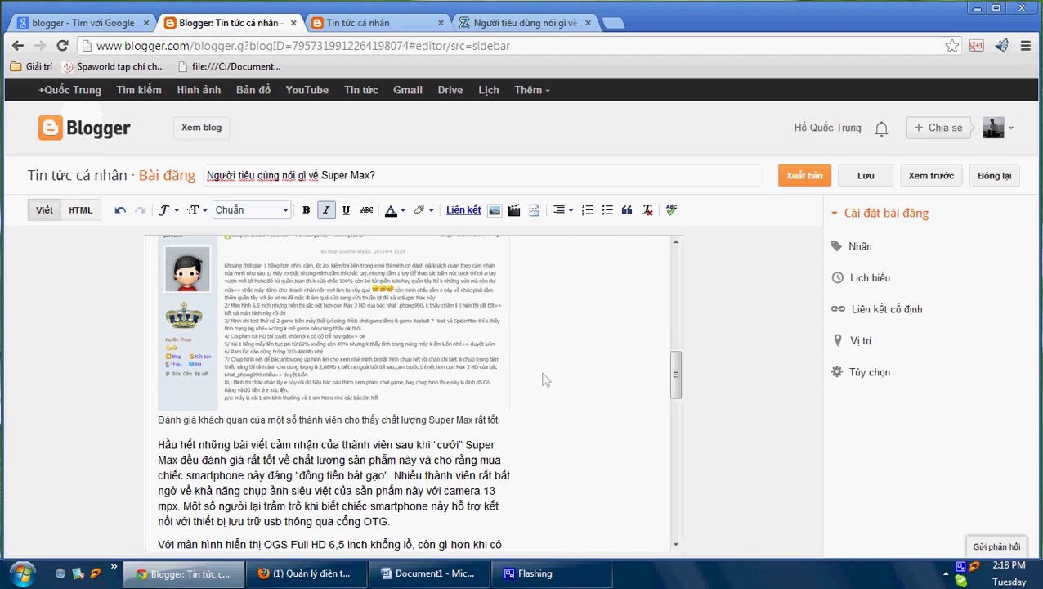
scroll(533, 384, "up", 10)
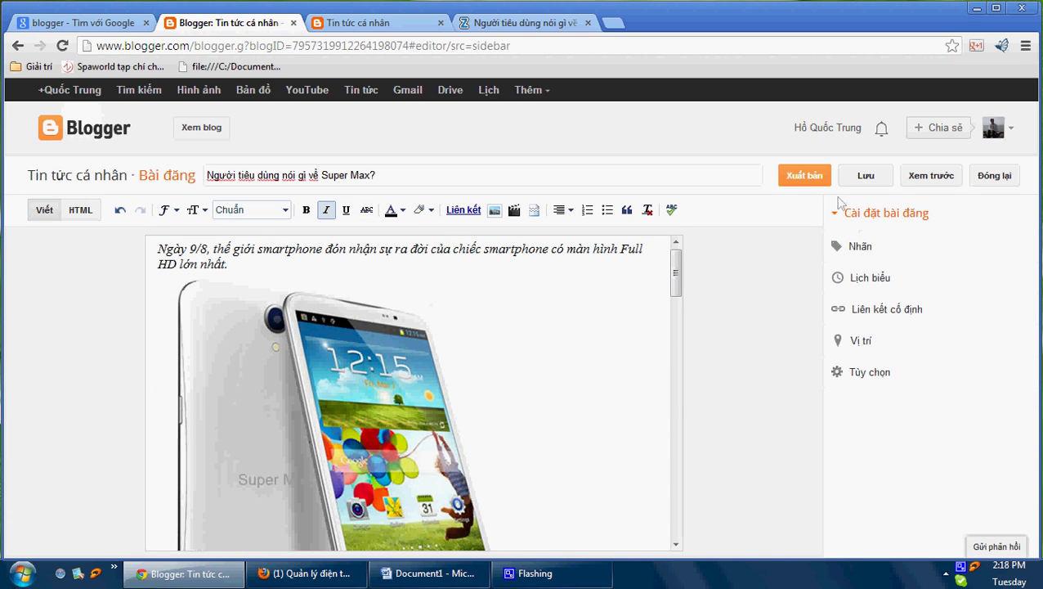
Publish the Super Max post without sharing it on Google+ and start a new post.
left_click(797, 178)
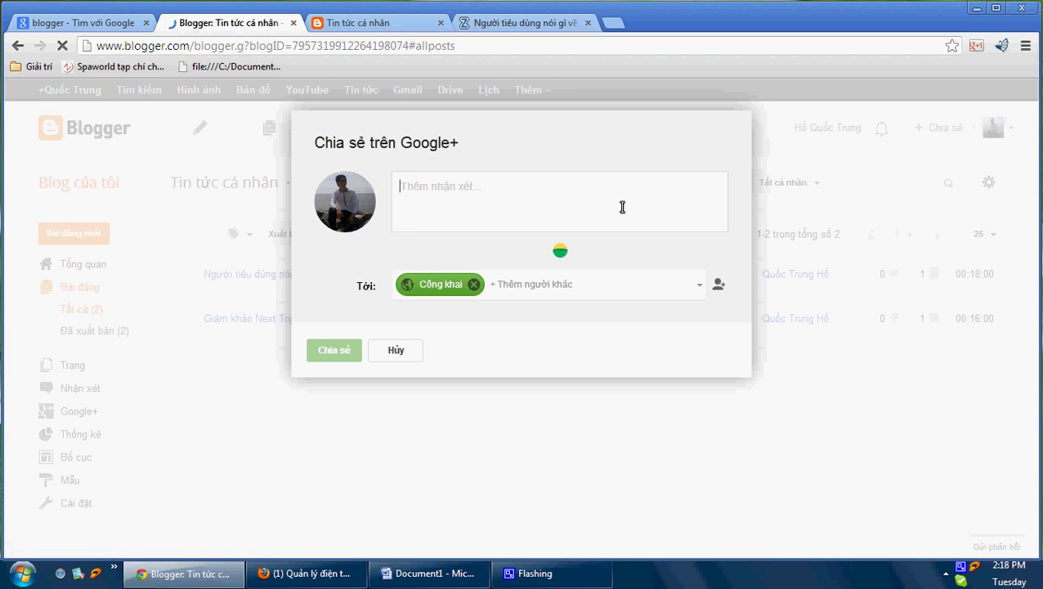
left_click(398, 352)
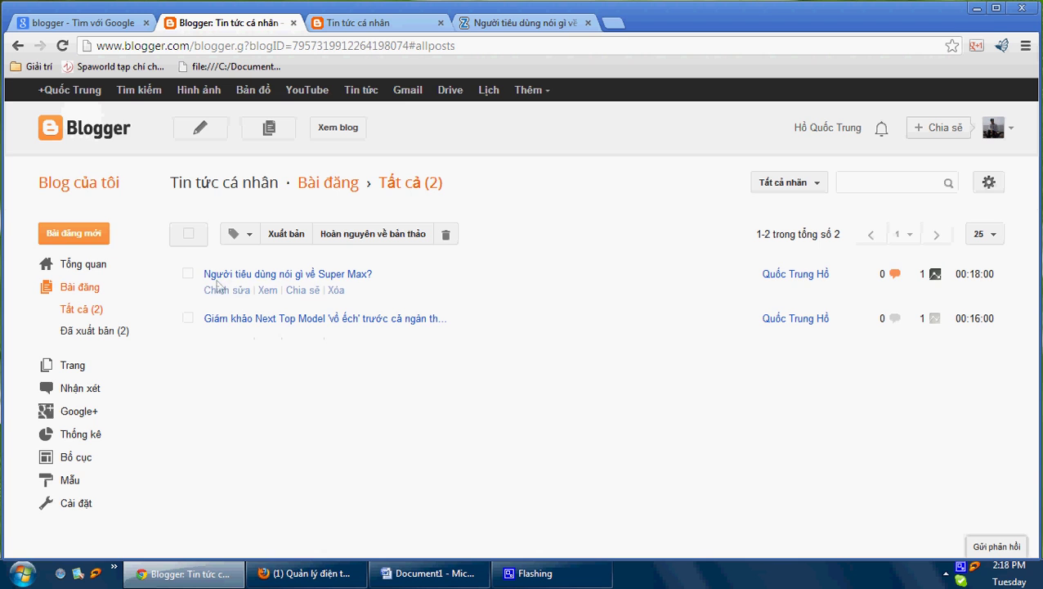
left_click(90, 235)
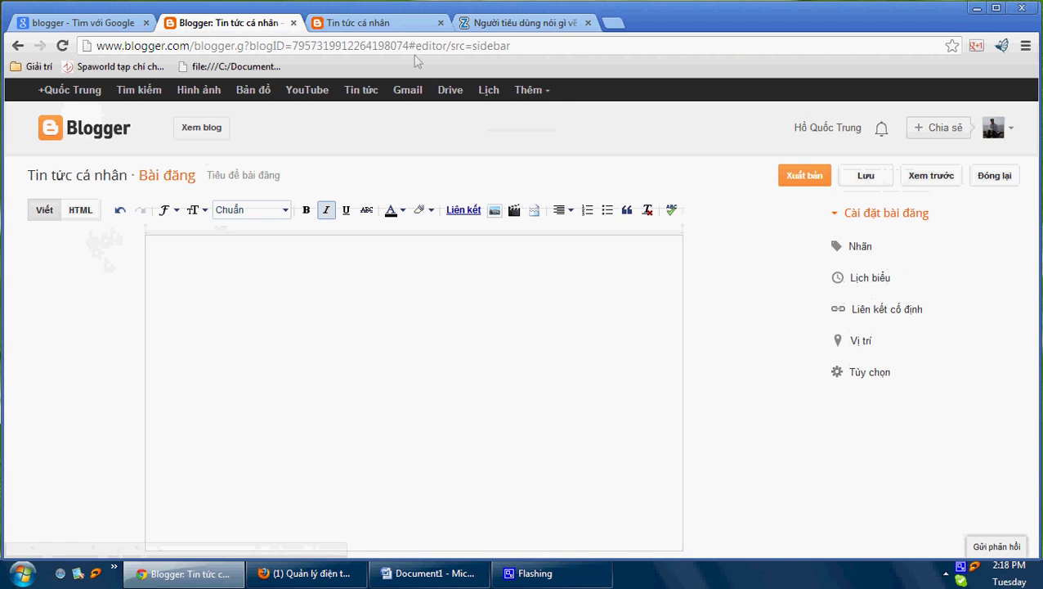
Return to the Zing News page and open the article "Hương vị Tây Bắc tại quán Thắng Béo".
left_click(509, 16)
scroll(813, 287, "up", 6)
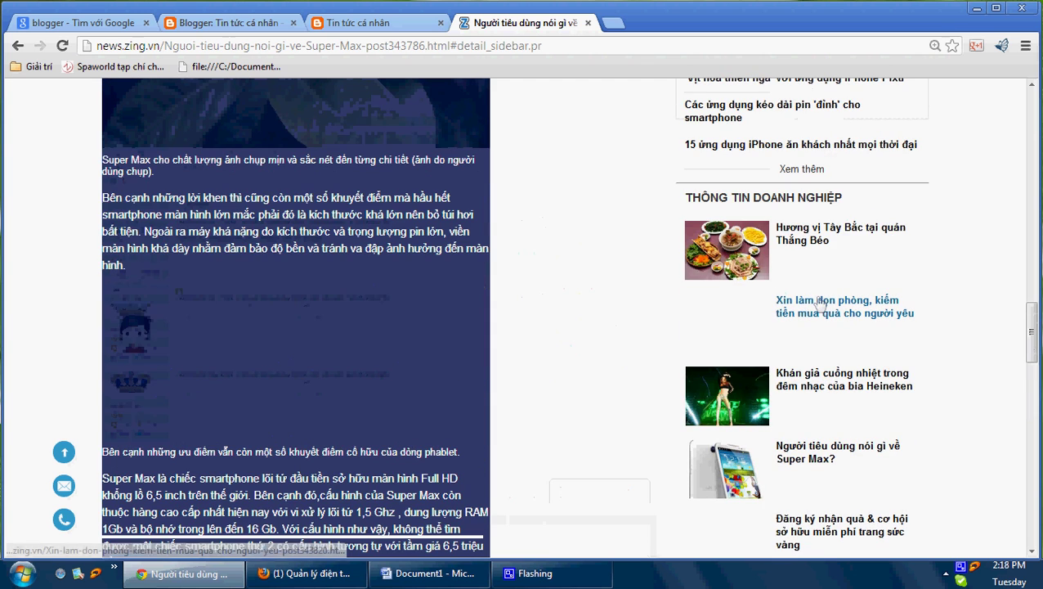
left_click(814, 238)
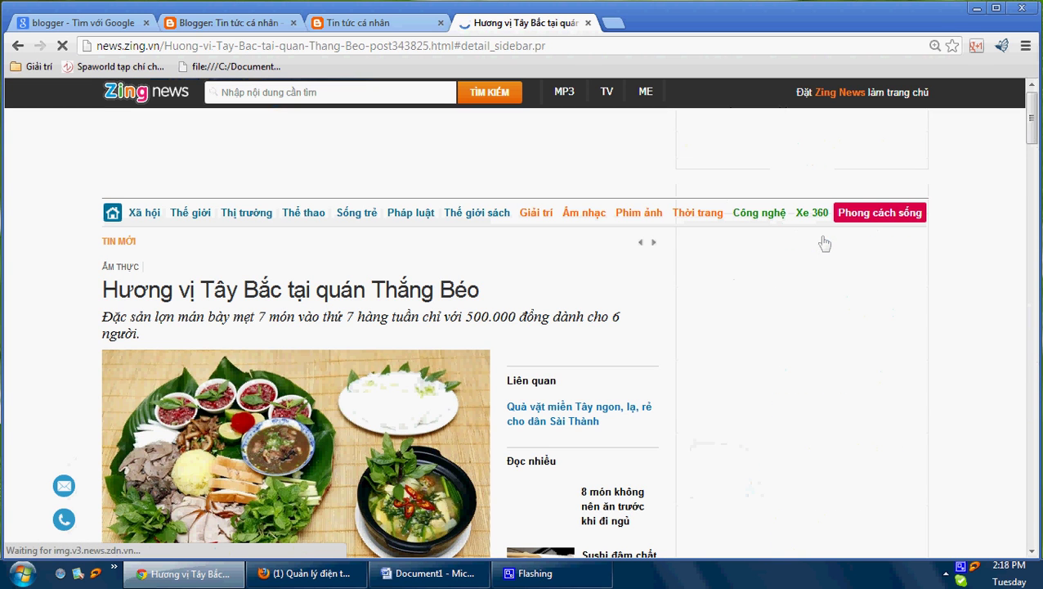
Copy the headline "Hương vị Tây Bắc tại quán Thắng Béo" into the new Blogger post's title.
left_click_drag(101, 291, 480, 290)
key("ctrl+c")
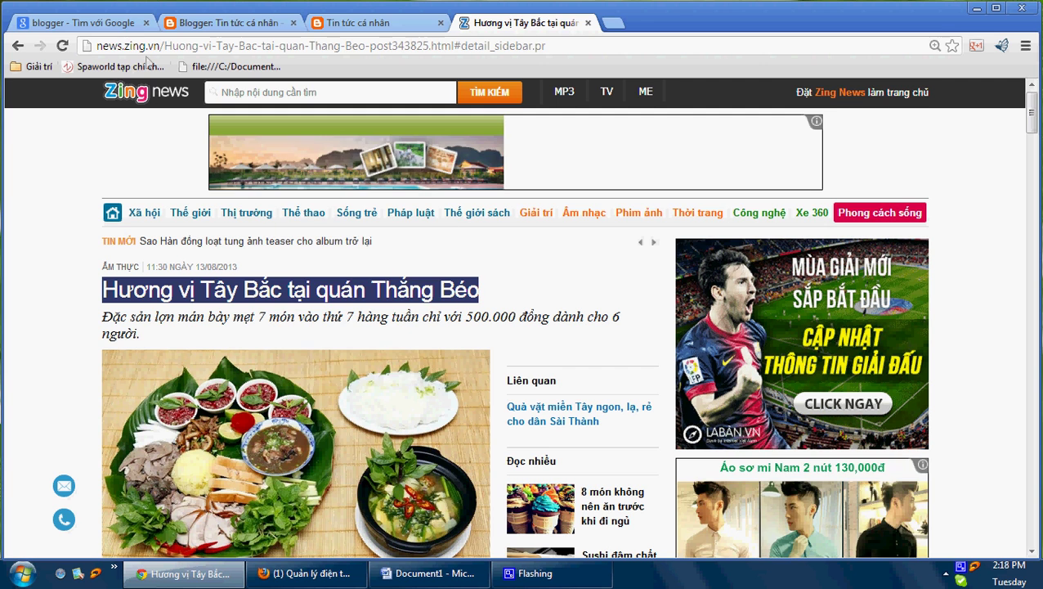
left_click(91, 24)
left_click(223, 23)
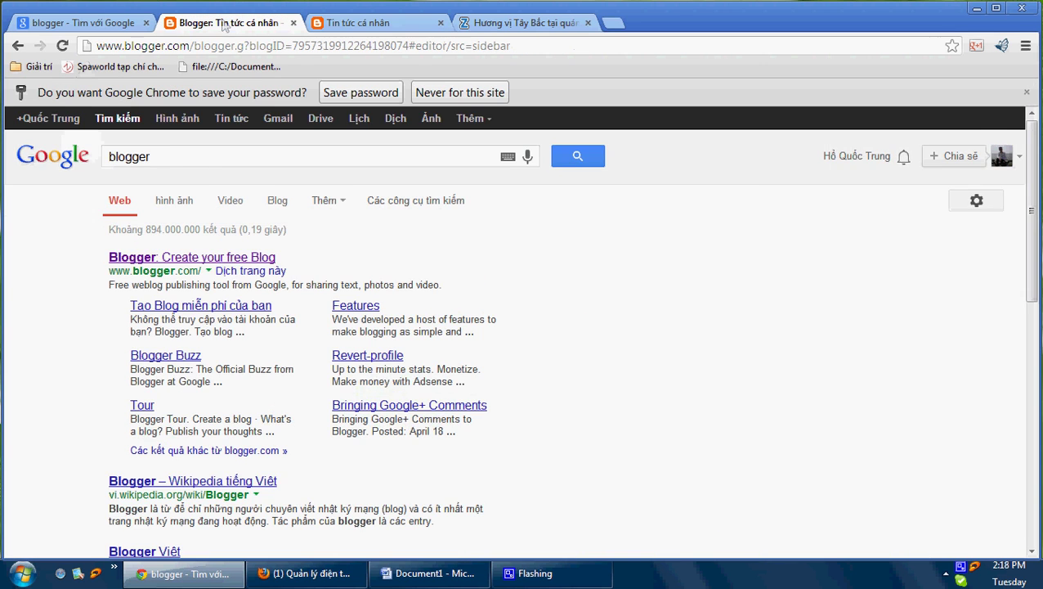
left_click(297, 173)
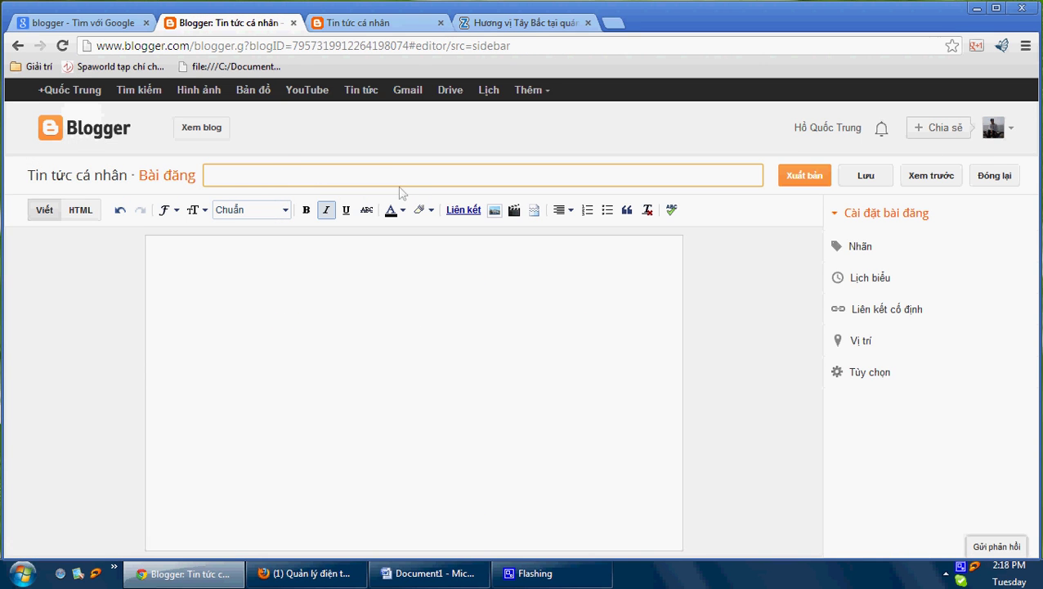
key("ctrl+v")
Copy the Thắng Béo article, from its intro through the line "Tư liệu: Quán Thắng Béo", into the Blogger post body.
left_click(516, 23)
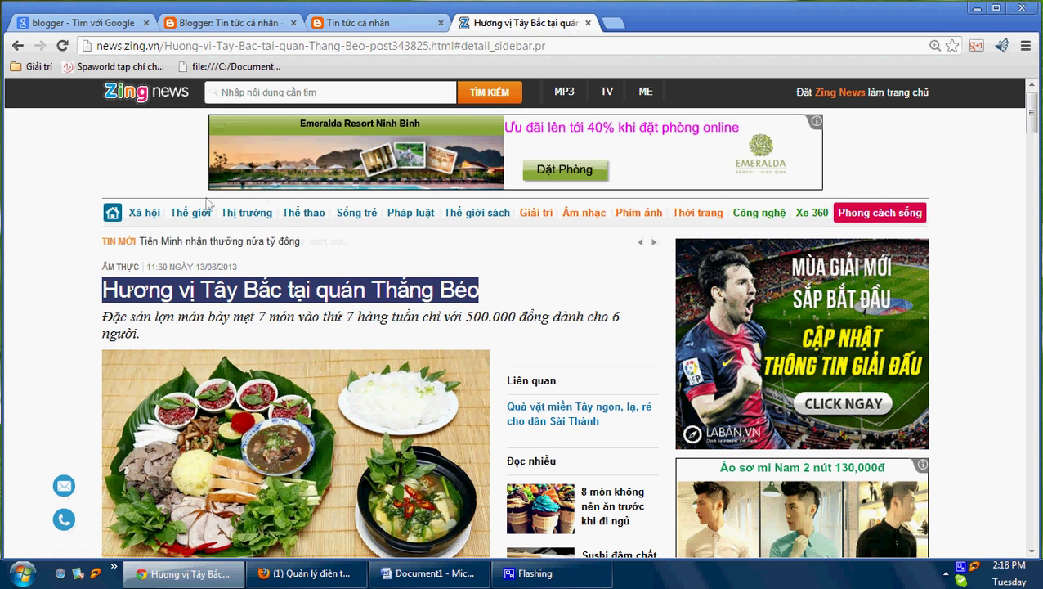
left_click_drag(103, 317, 141, 336)
scroll(209, 446, "down", 5)
scroll(209, 446, "down", 20)
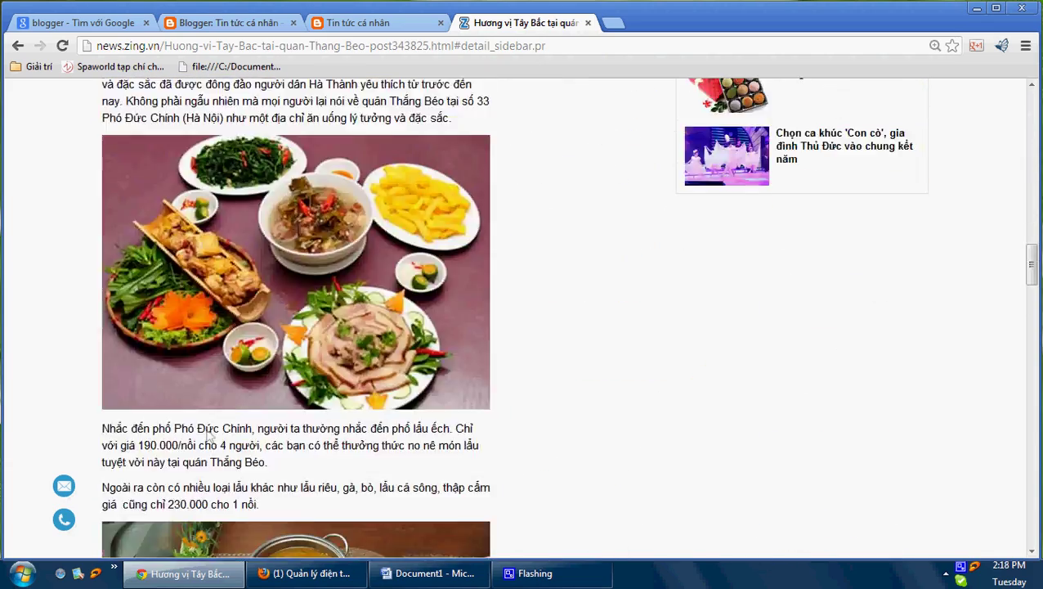
scroll(208, 433, "down", 2)
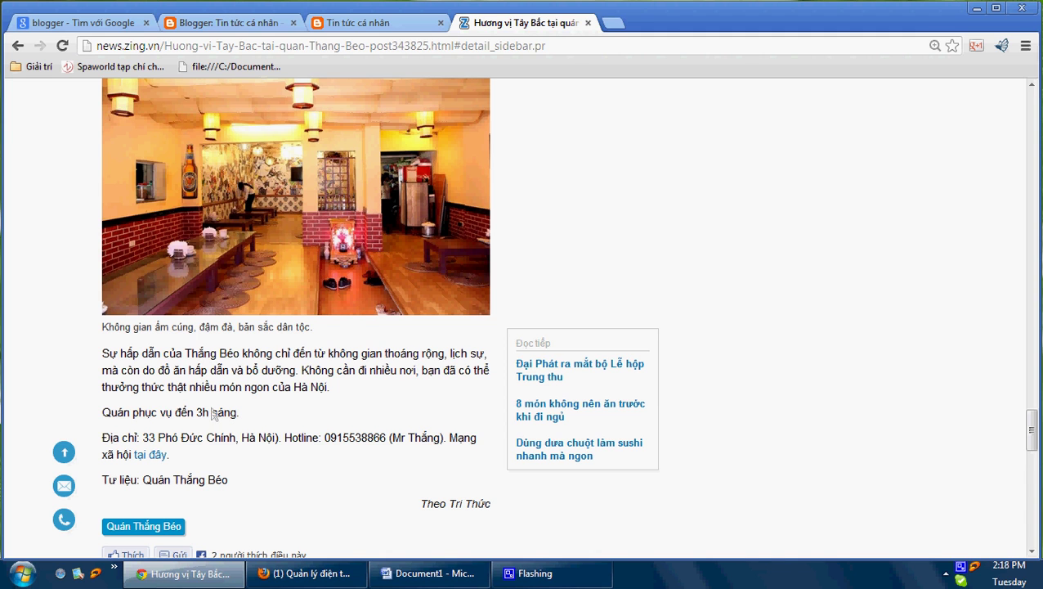
scroll(221, 406, "down", 1)
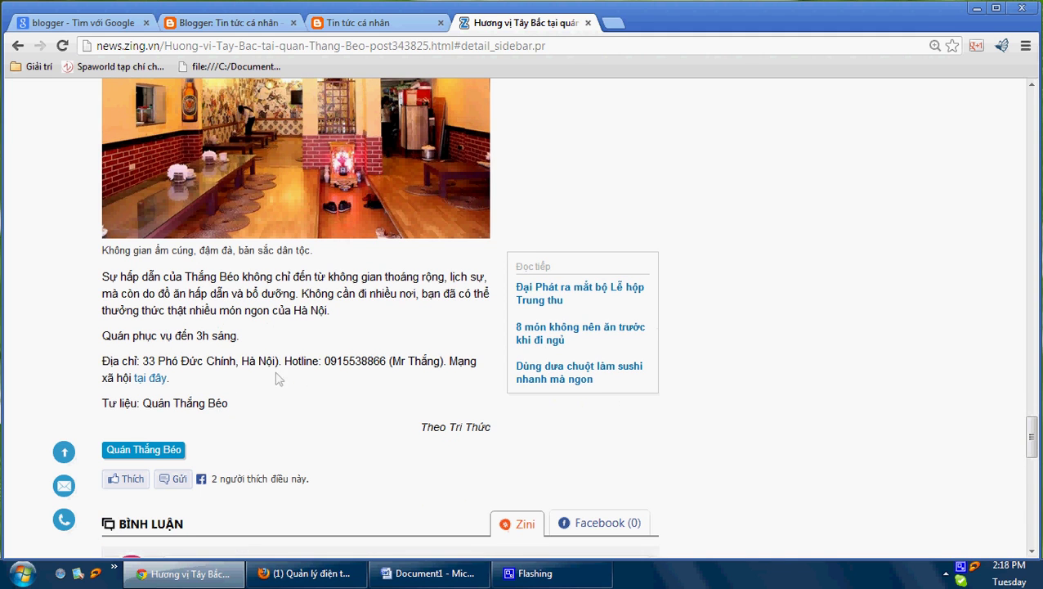
left_click(230, 406, "shift")
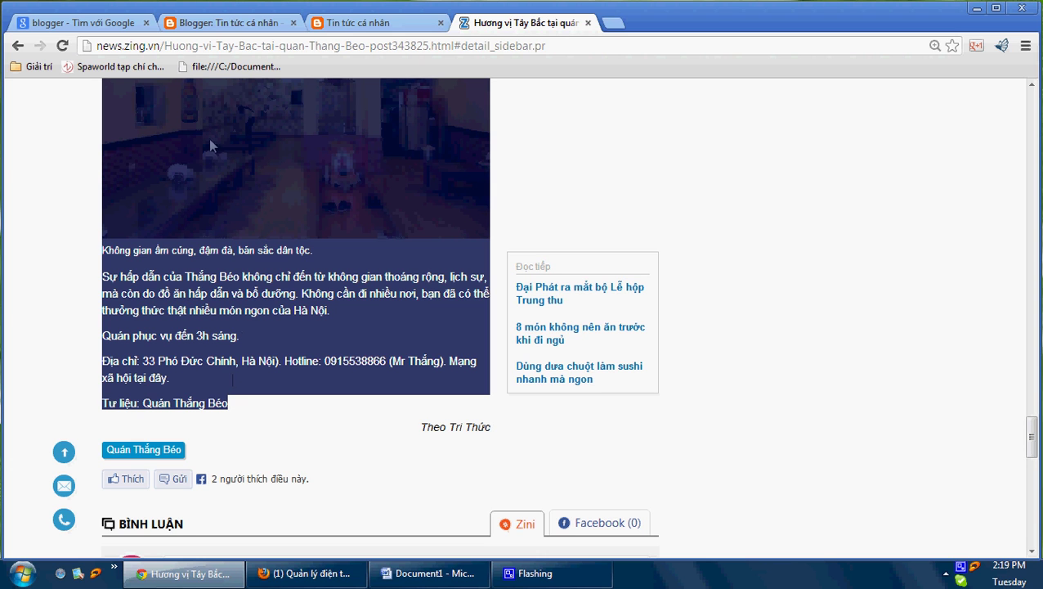
left_click(221, 22)
key("ctrl+v")
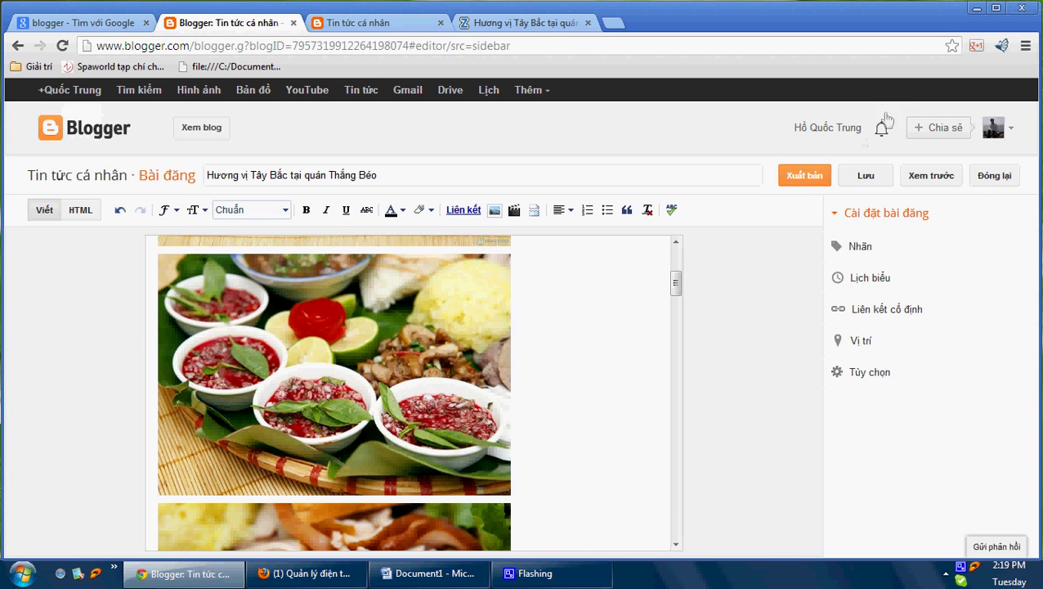
Publish the Thắng Béo post, cancel the Google+ share and start another new post.
left_click(785, 176)
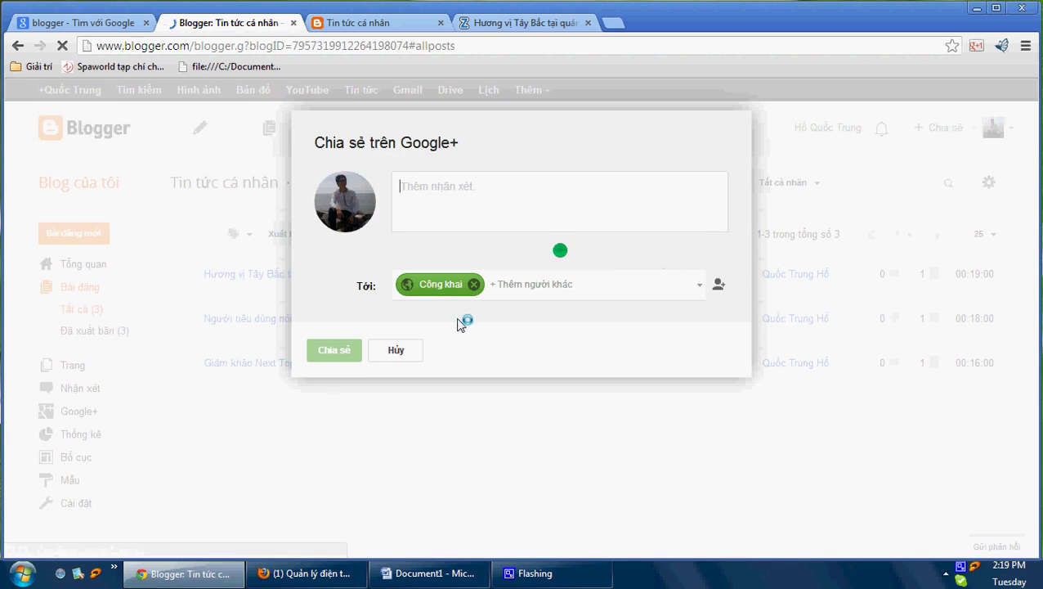
left_click(399, 353)
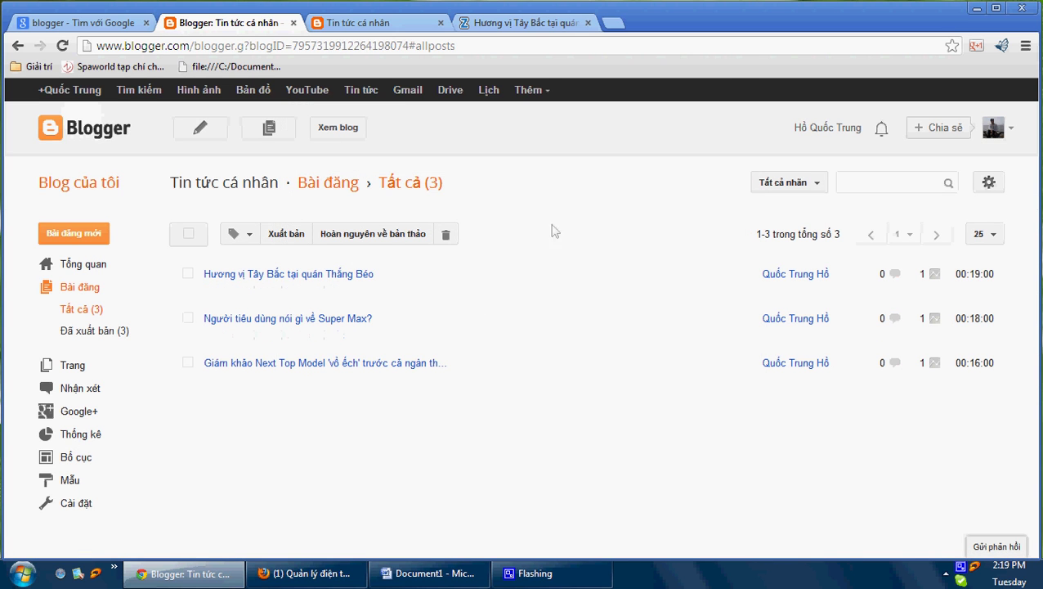
left_click(96, 235)
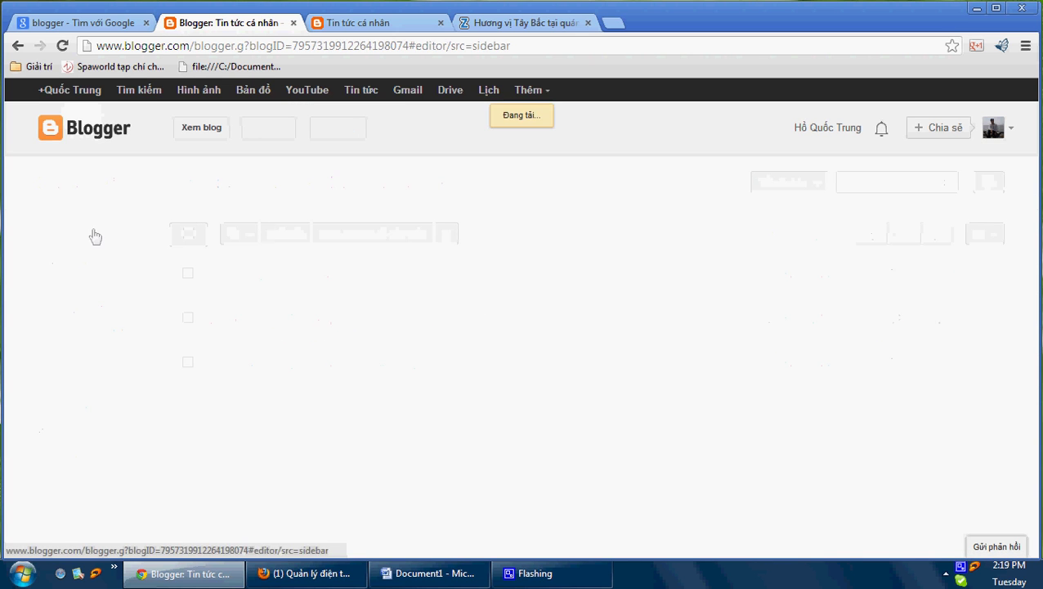
From the Zing News article page, open the article "Đại Phát ra mắt bộ Lễ hộp Trung thu".
left_click(523, 23)
scroll(769, 372, "up", 15)
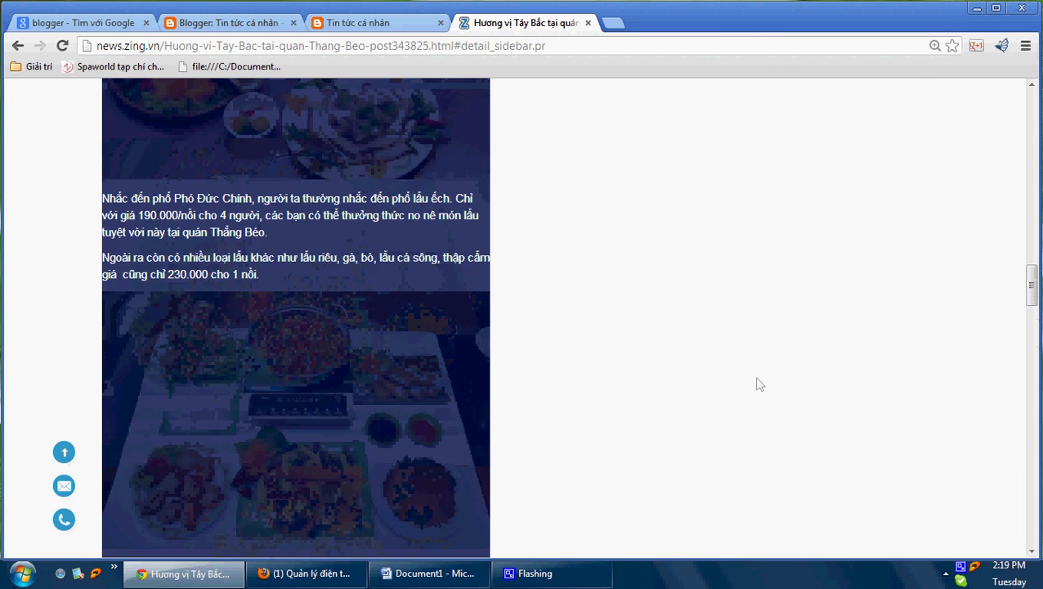
scroll(763, 381, "down", 1)
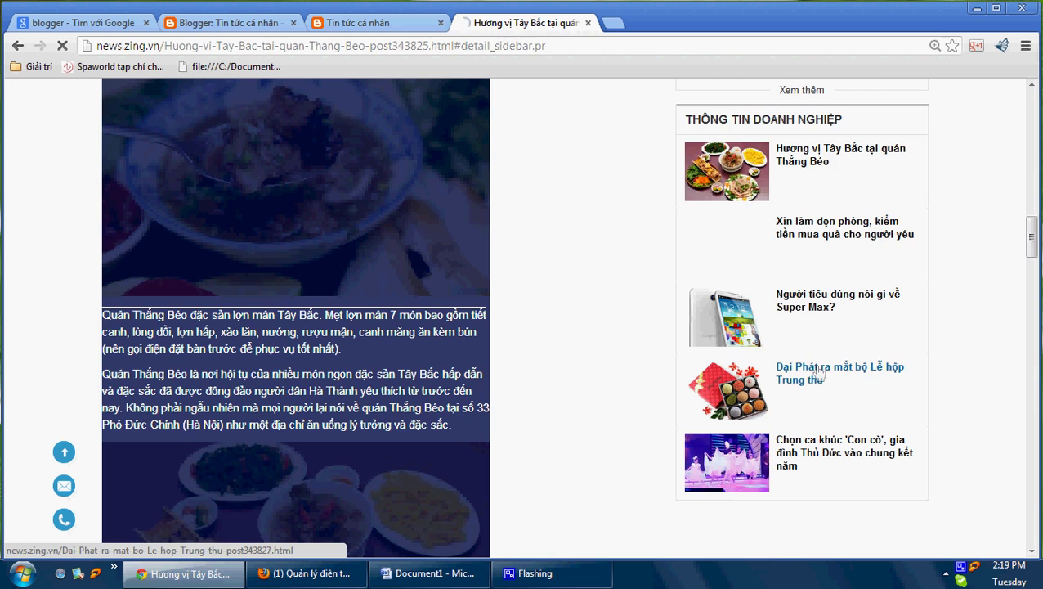
left_click(818, 366)
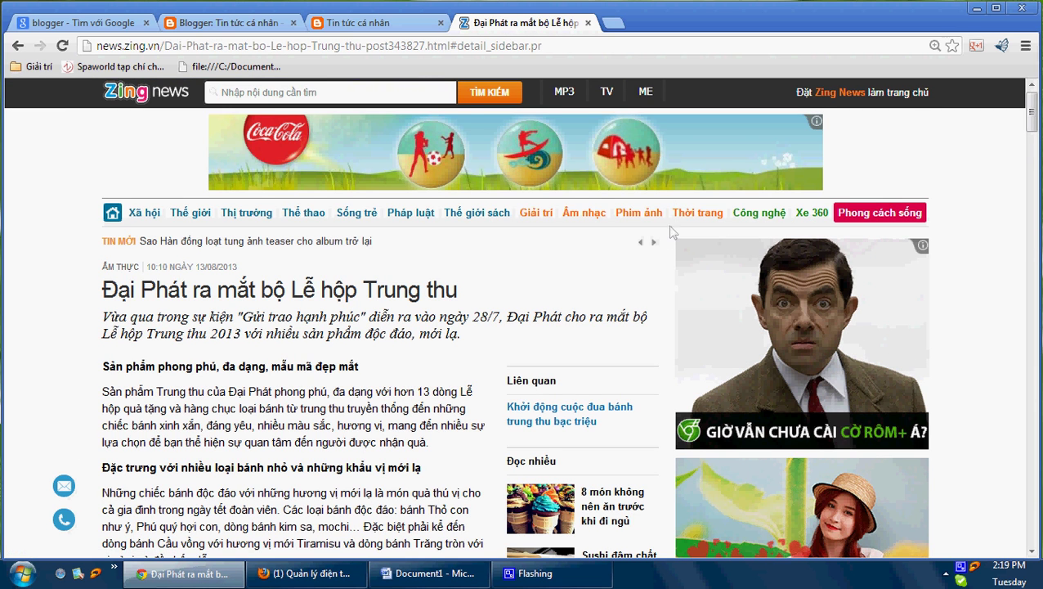
Copy the headline "Đại Phát ra mắt bộ Lễ hộp Trung thu" into the new post's title and place the cursor in the body.
left_click_drag(107, 288, 468, 289)
key("ctrl+c")
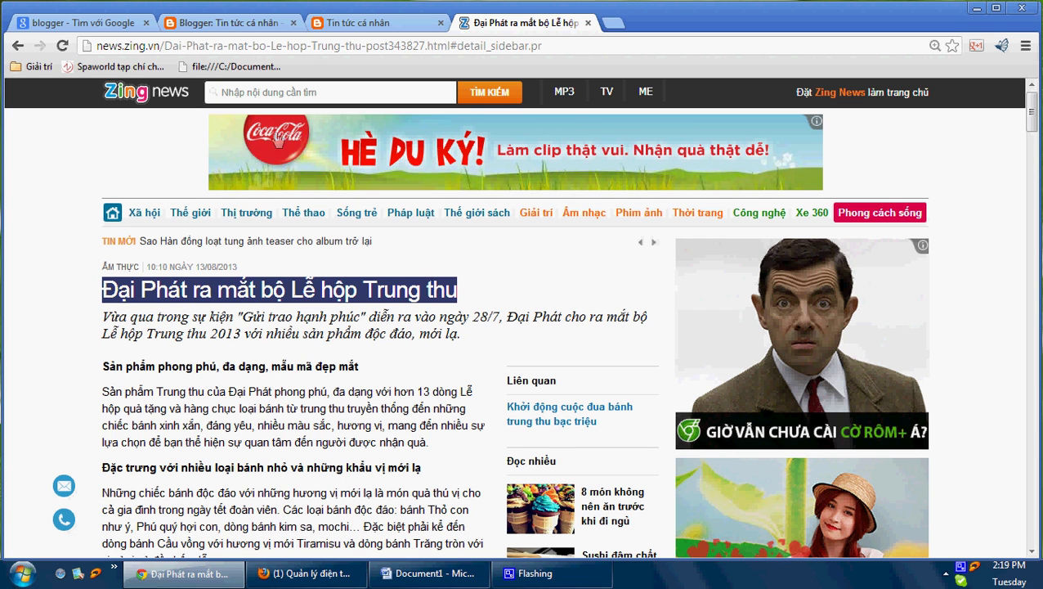
left_click(207, 19)
left_click(291, 171)
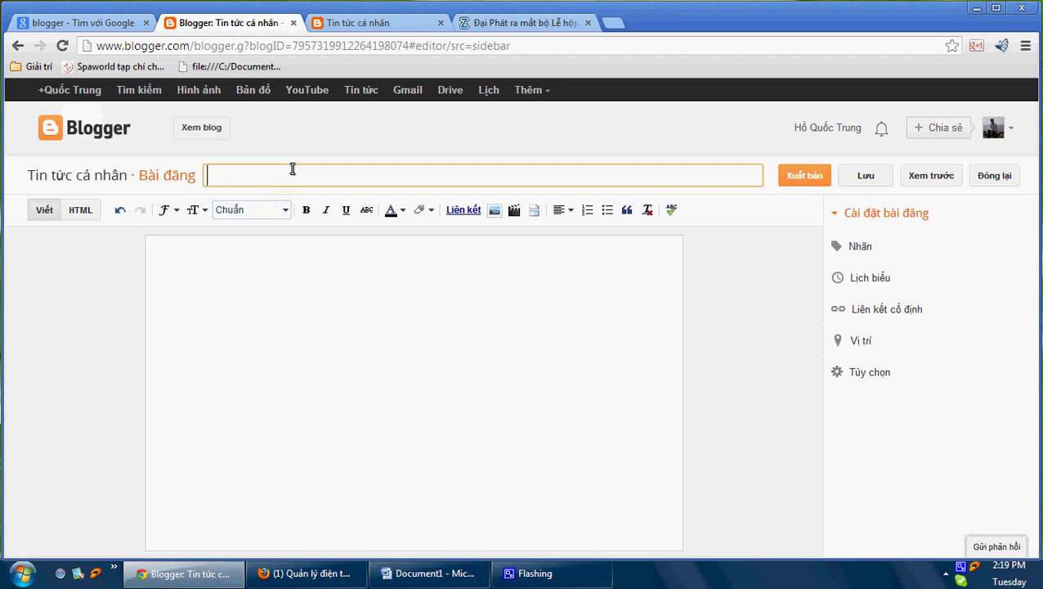
key("ctrl+v")
left_click(318, 331)
Copy the Đại Phát article, from its italic intro through the line "Tư liệu: Đại Phát", into the Blogger post body.
left_click(544, 23)
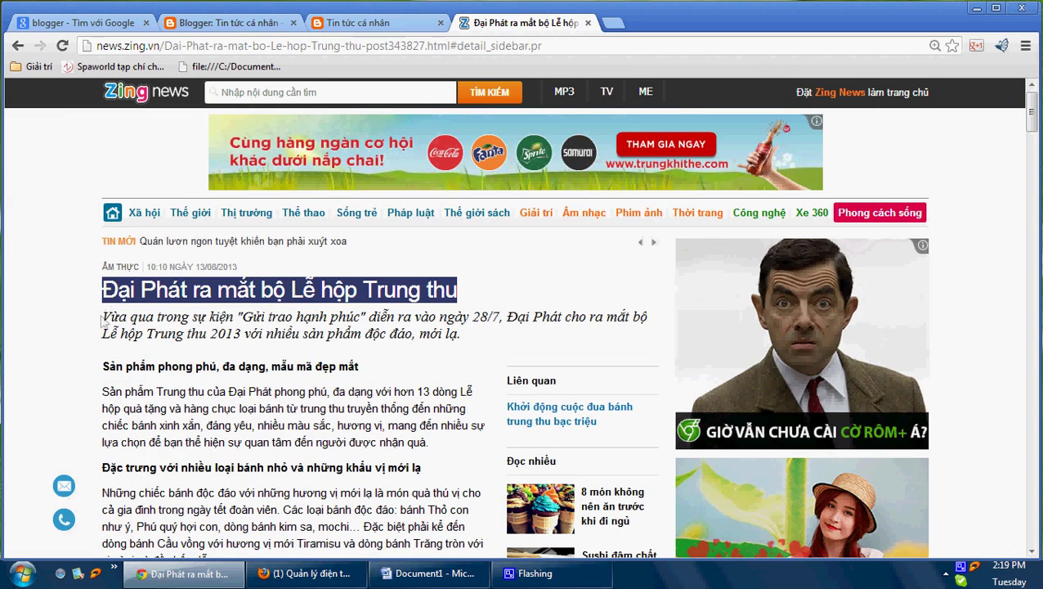
left_click_drag(103, 316, 234, 460)
scroll(238, 454, "down", 15)
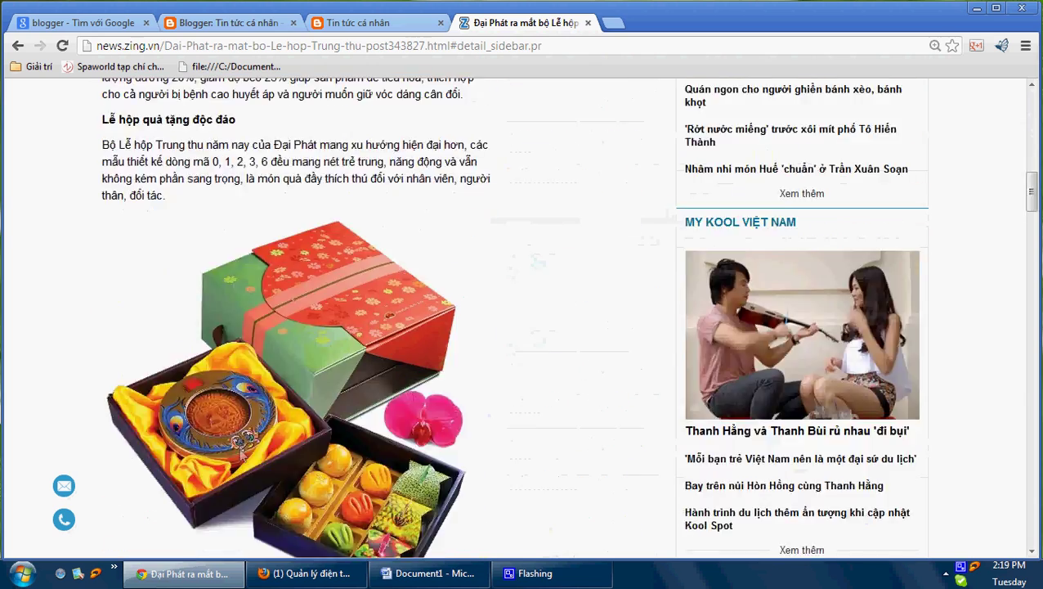
scroll(242, 455, "down", 15)
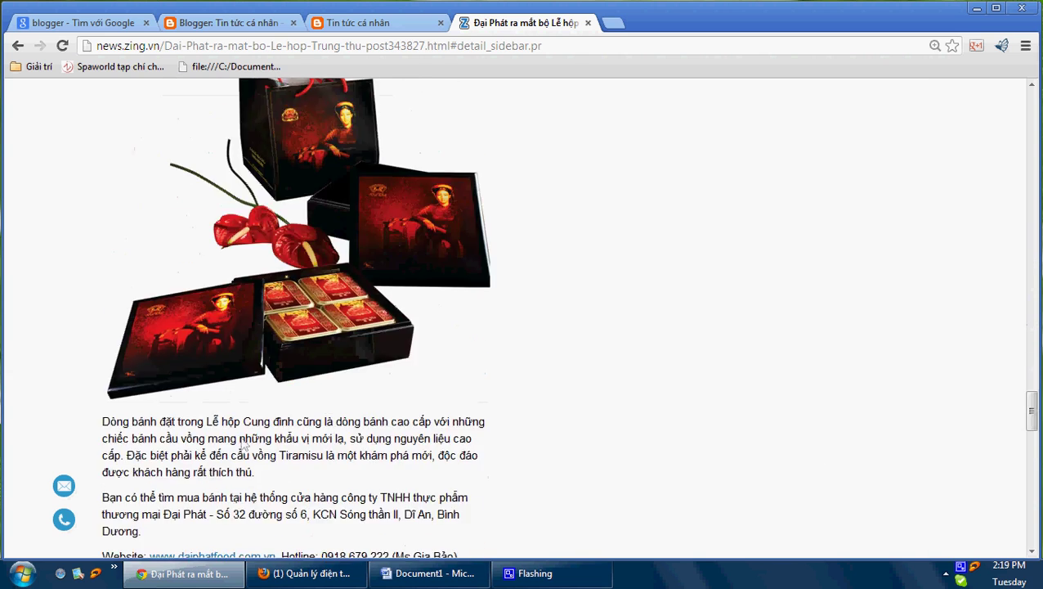
scroll(303, 414, "down", 6)
scroll(327, 392, "up", 4)
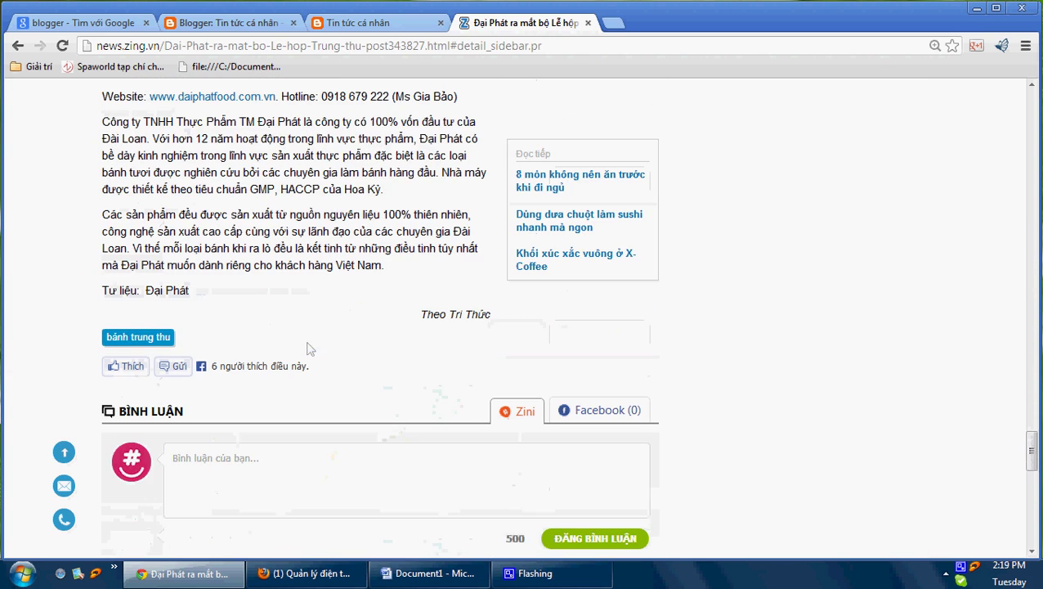
left_click(406, 290, "shift")
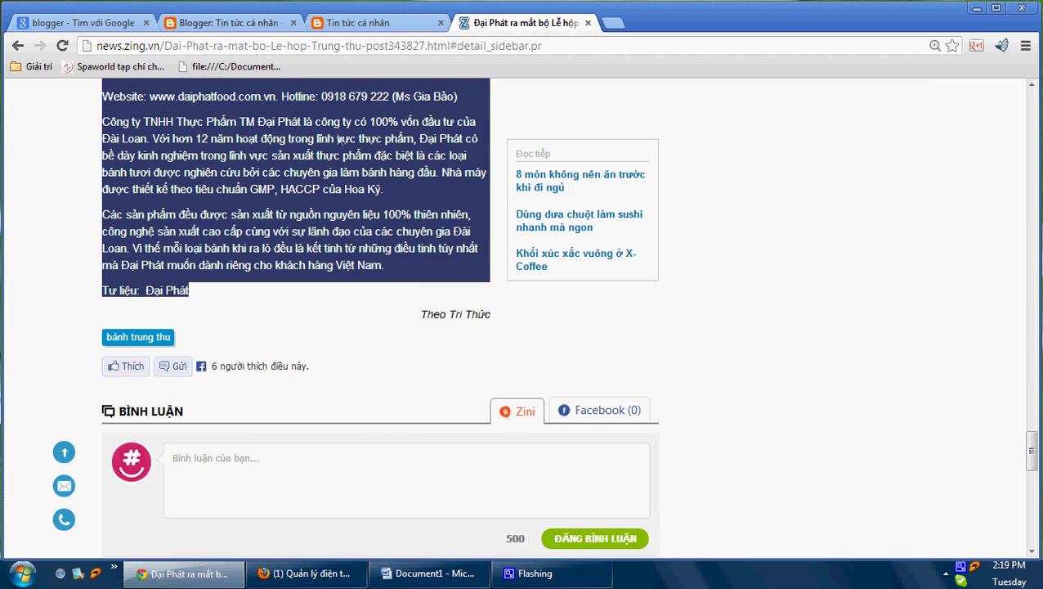
key("ctrl+c")
left_click(214, 23)
left_click(333, 350)
key("ctrl+v")
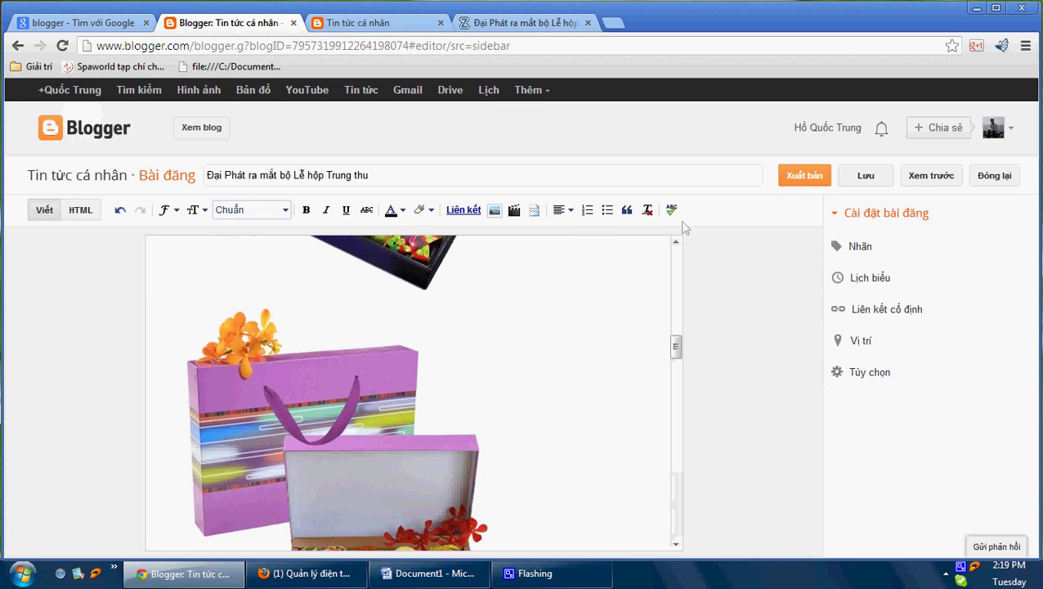
Publish the Đại Phát post, decline the Google+ share and switch to the public blog page.
left_click(798, 176)
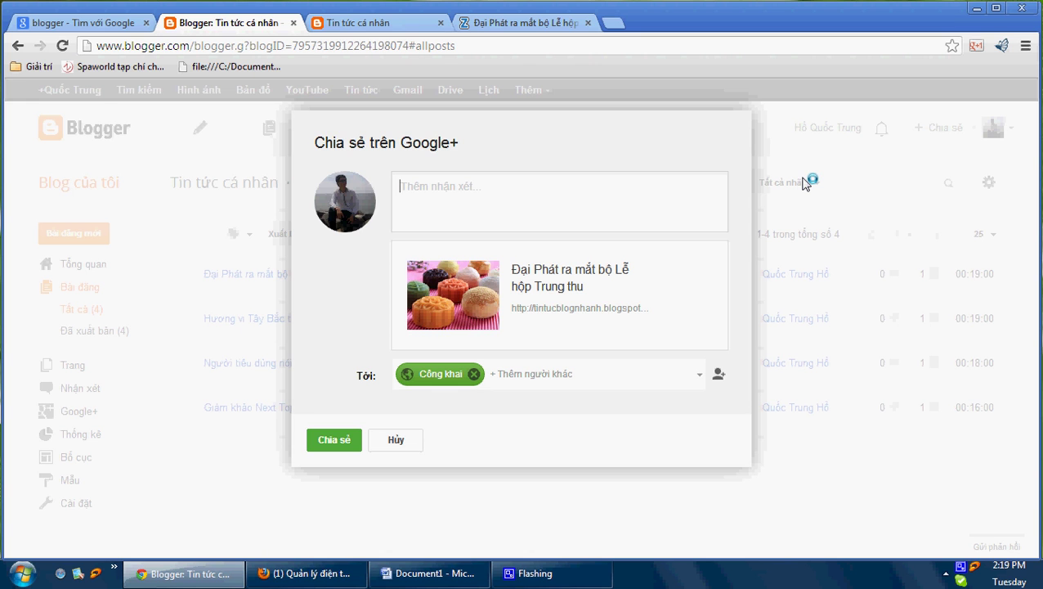
left_click(401, 439)
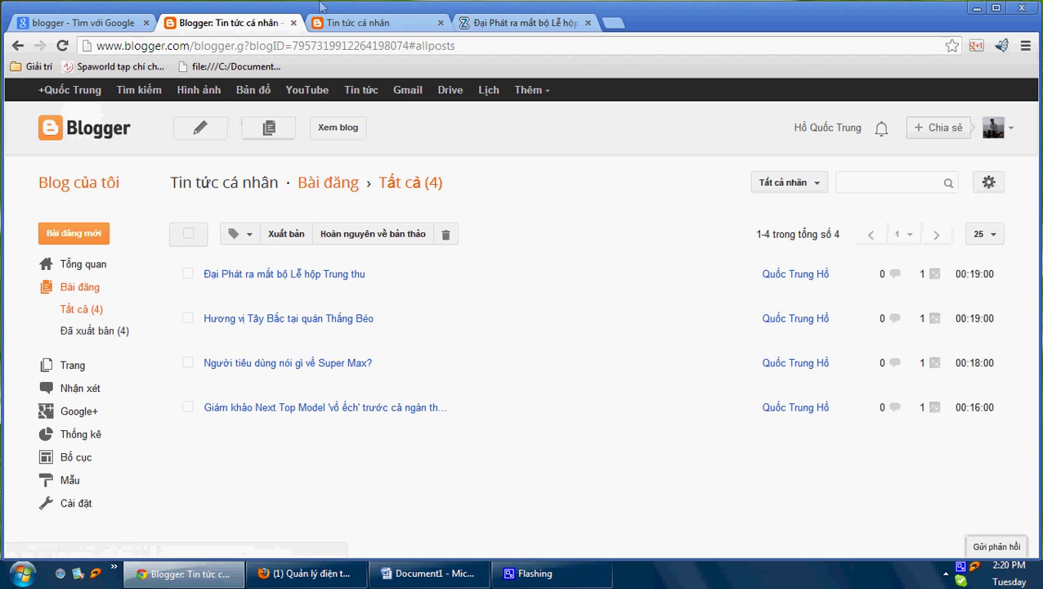
left_click(356, 25)
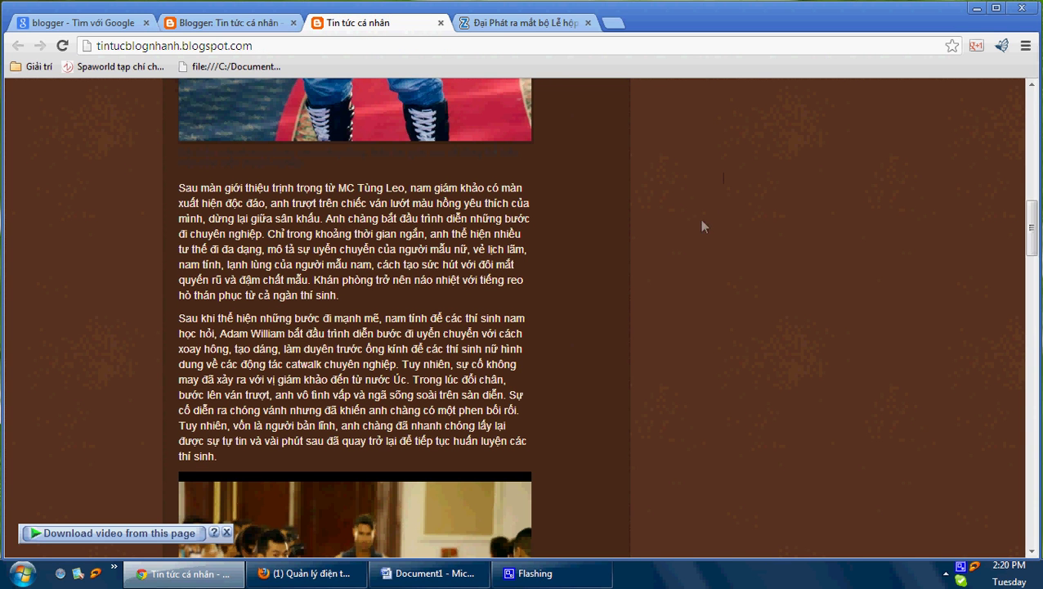
In the Word document, add the bullet "Hi nhờ xem thữ khi nhiều bài viết nó hiễn thị thế nào nhé".
left_click(429, 573)
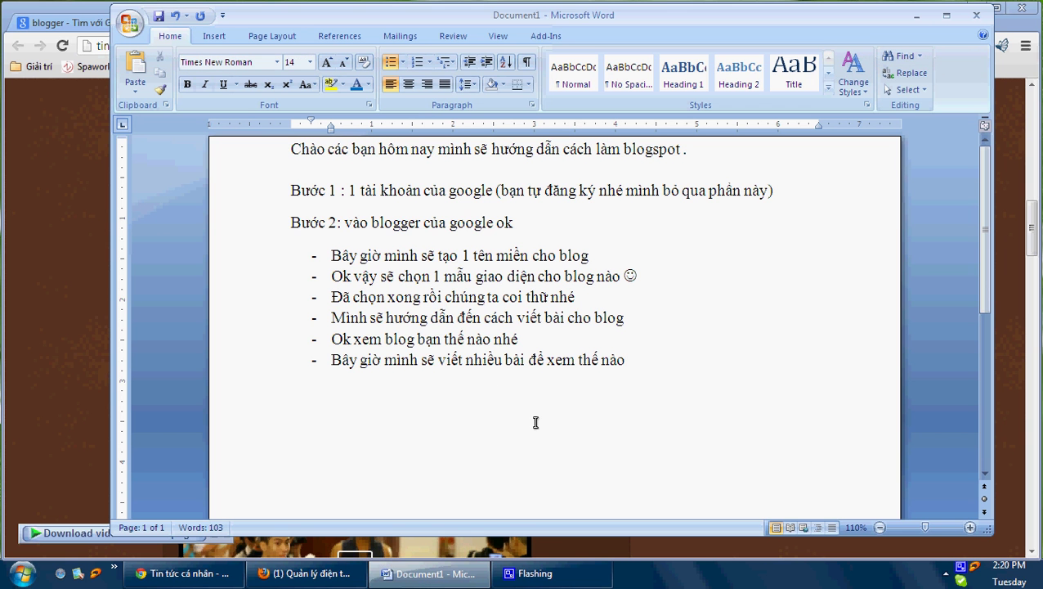
key("Return")
type("hi nhiều bai")
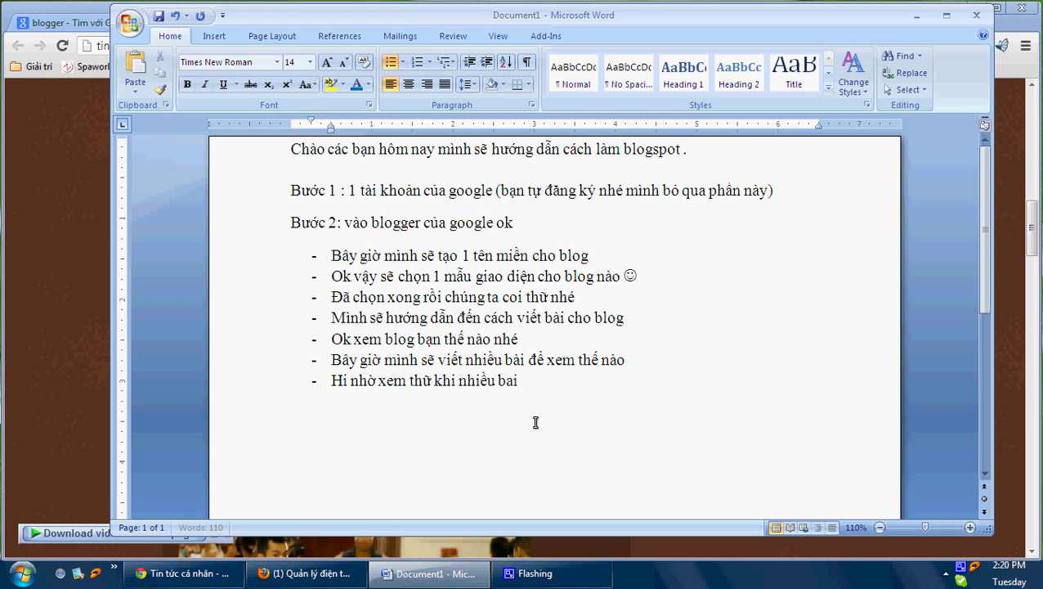
type("n")
type("ó hienex")
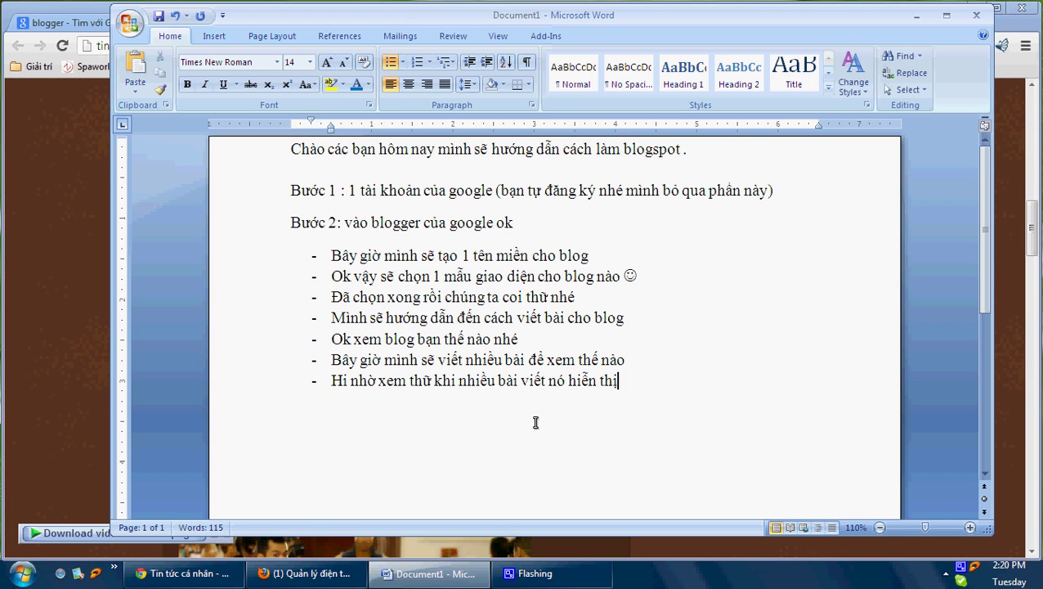
type(" thị thế nào nhé")
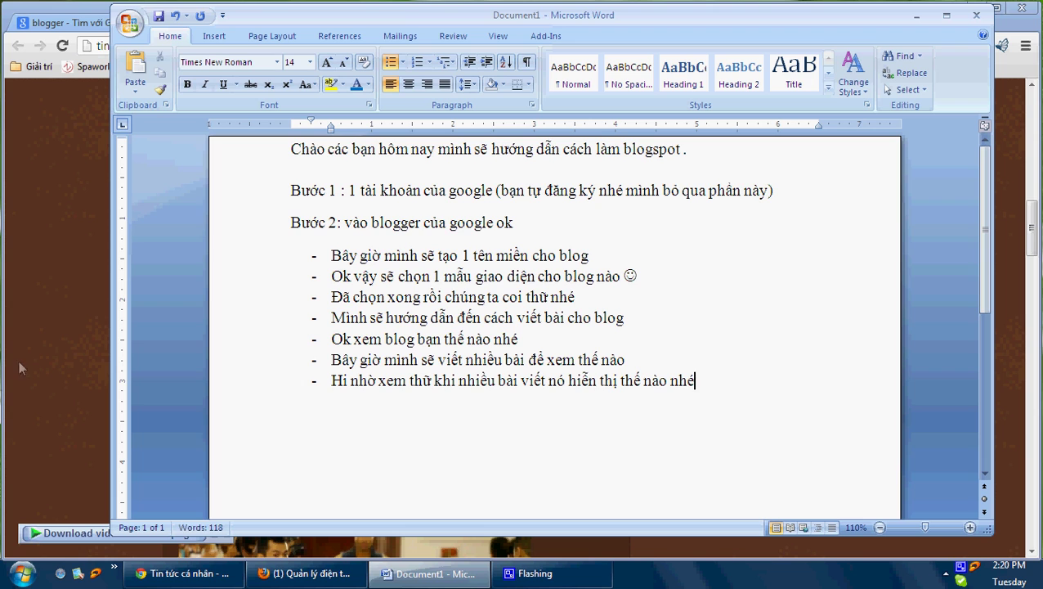
Return to the Tin tức cá nhân blog page in Chrome and reload it.
key("alt+Tab")
scroll(638, 282, "up", 10)
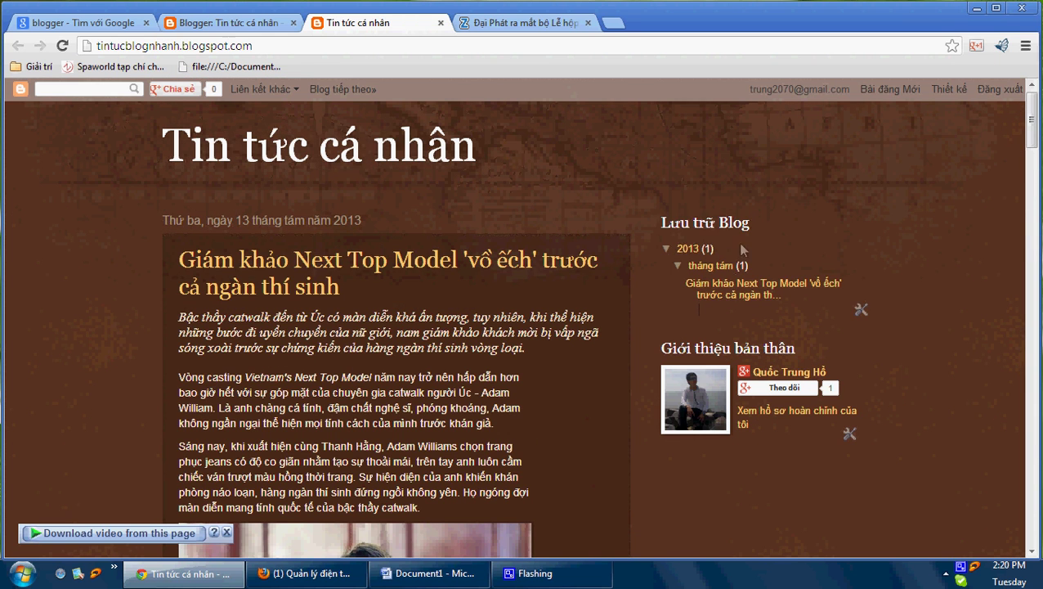
right_click(769, 189)
left_click(809, 236)
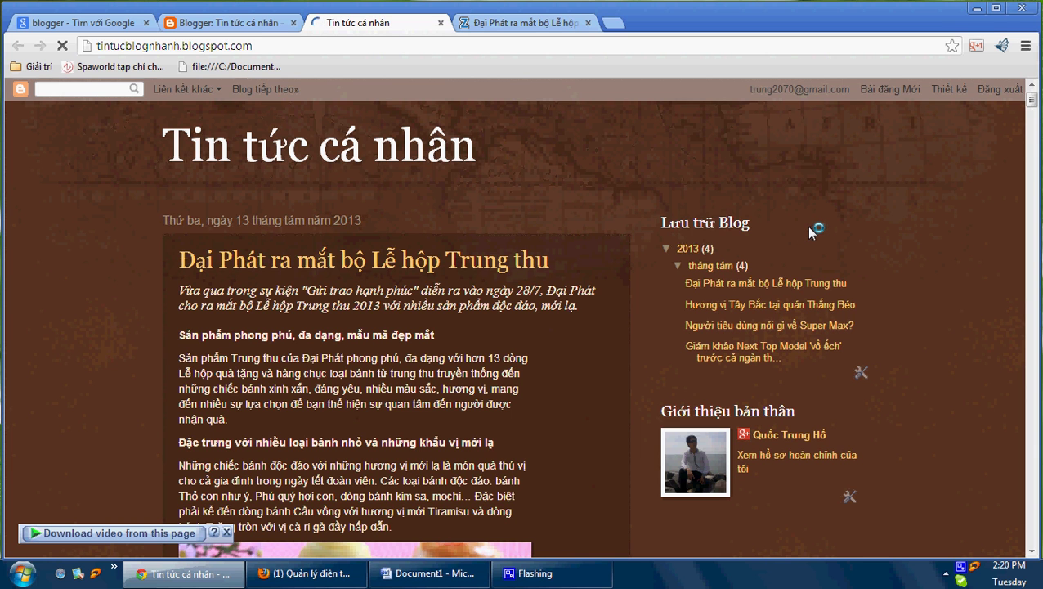
Look through all the posts on the blog page down to its footer and return to the page header.
scroll(809, 229, "down", 10)
scroll(809, 225, "down", 10)
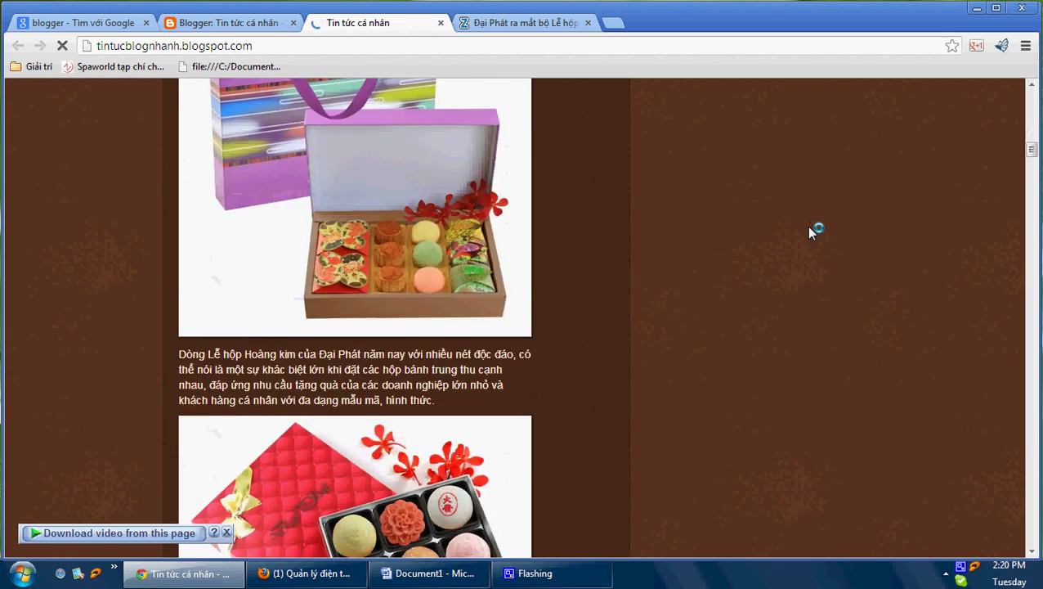
scroll(808, 230, "down", 12)
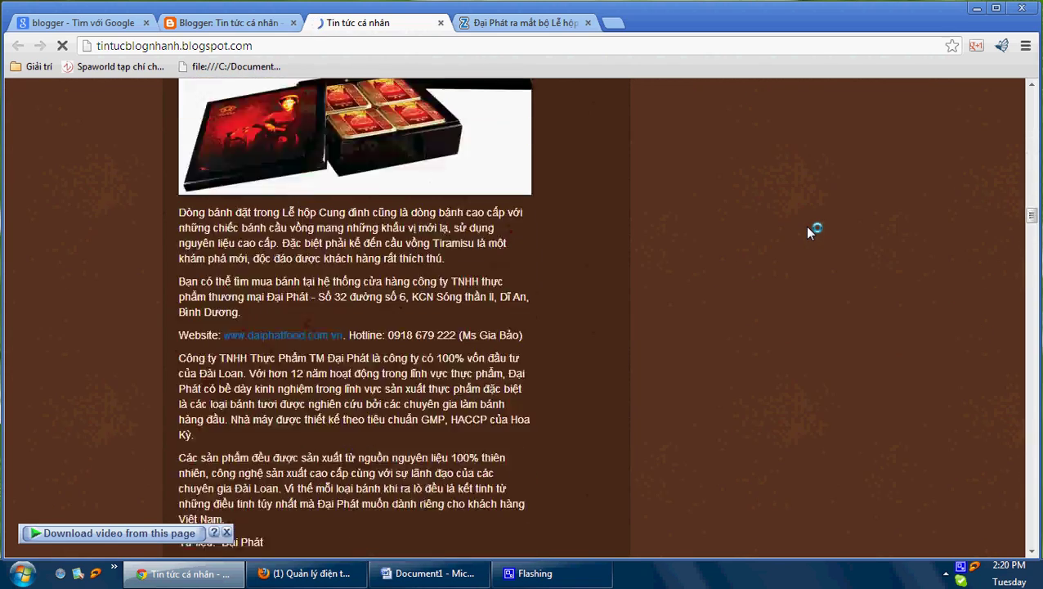
scroll(808, 232, "down", 10)
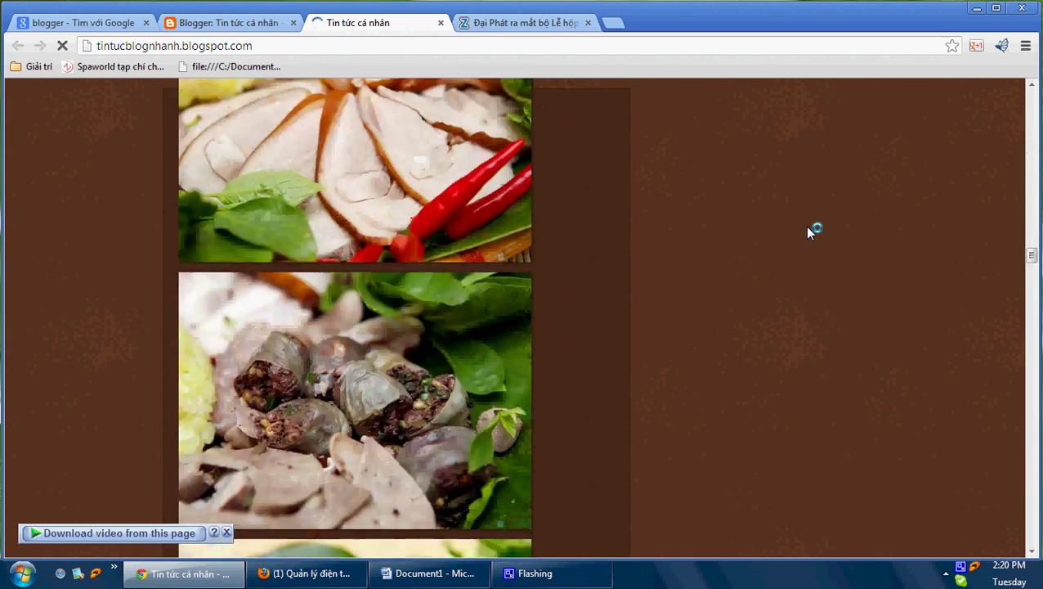
scroll(808, 232, "down", 3)
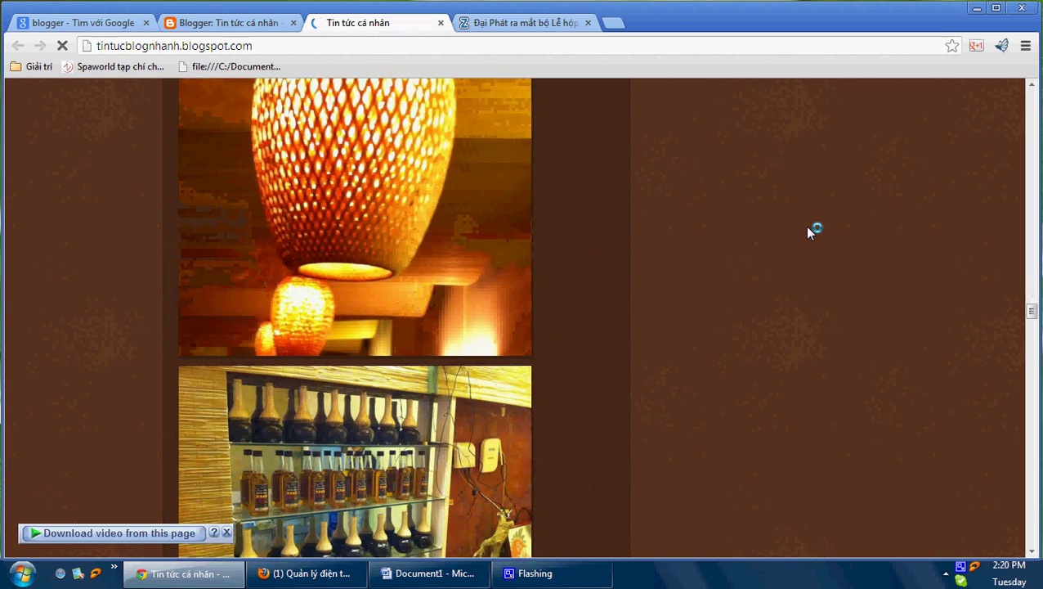
scroll(808, 231, "down", 15)
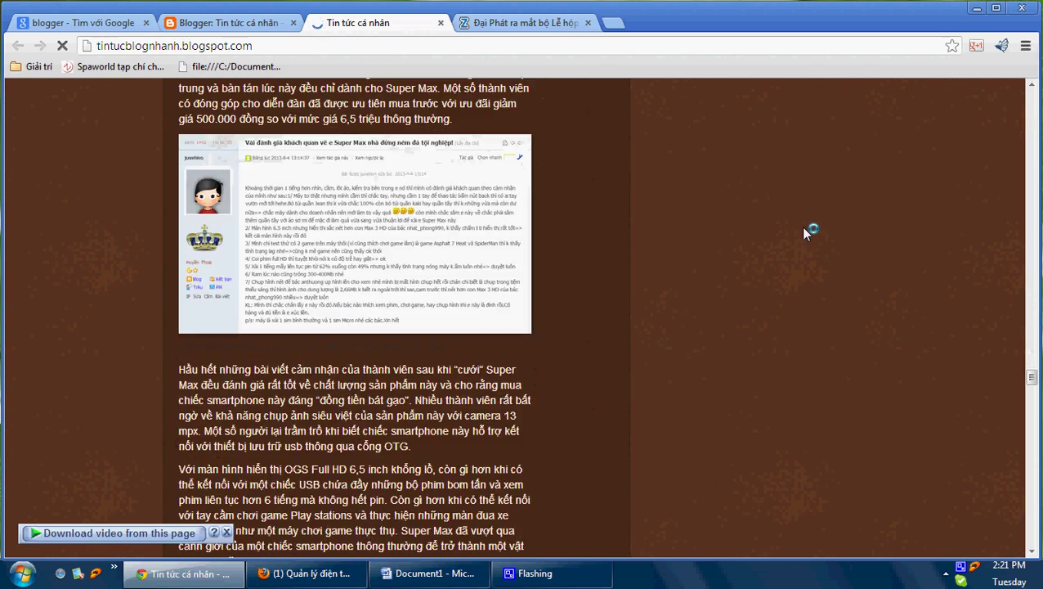
scroll(800, 232, "down", 20)
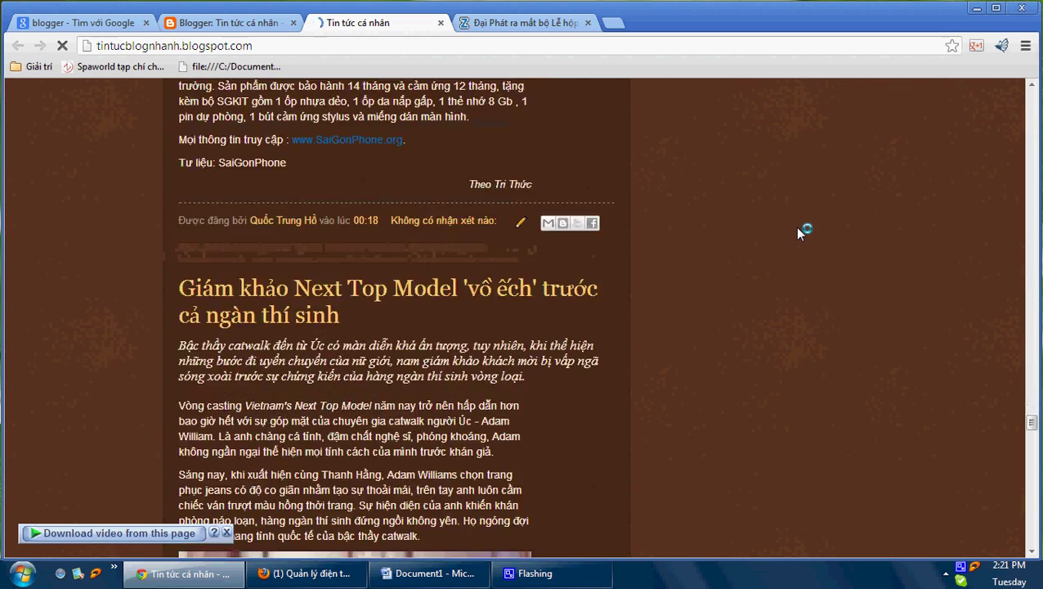
scroll(799, 228, "down", 20)
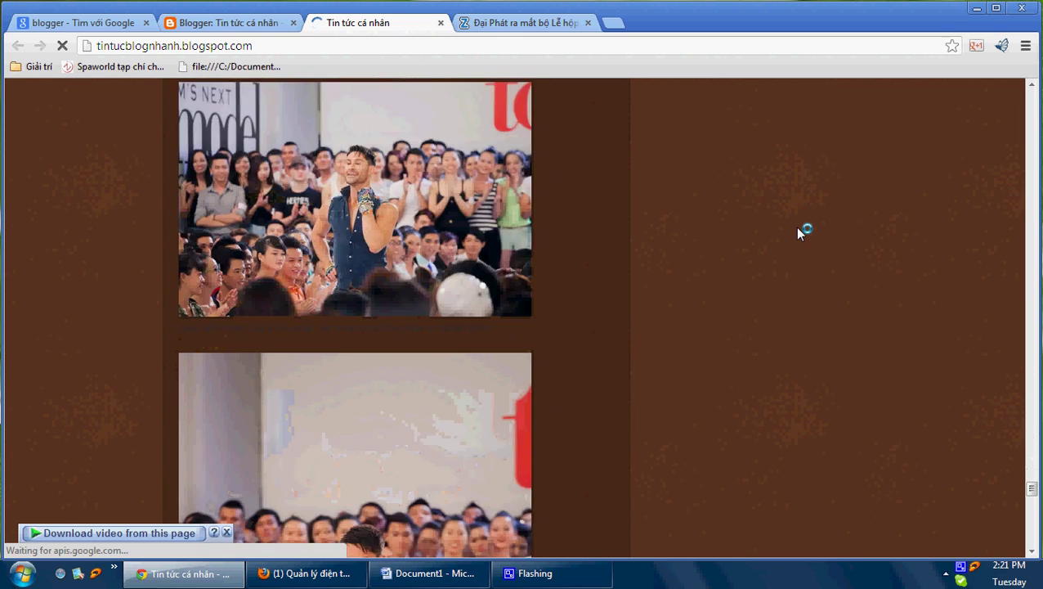
scroll(799, 229, "down", 5)
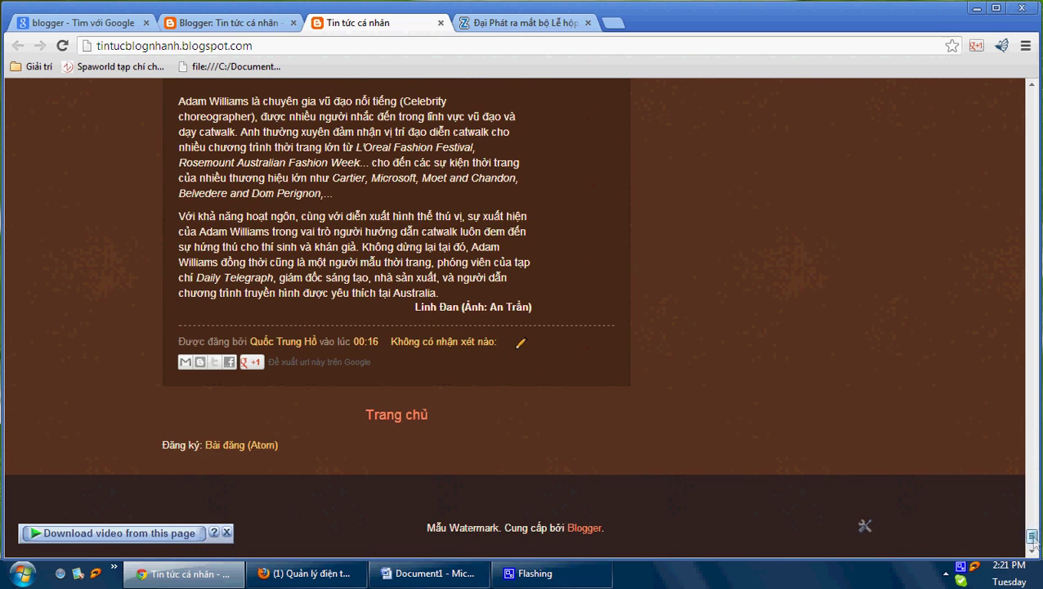
left_click_drag(1032, 537, 1032, 98)
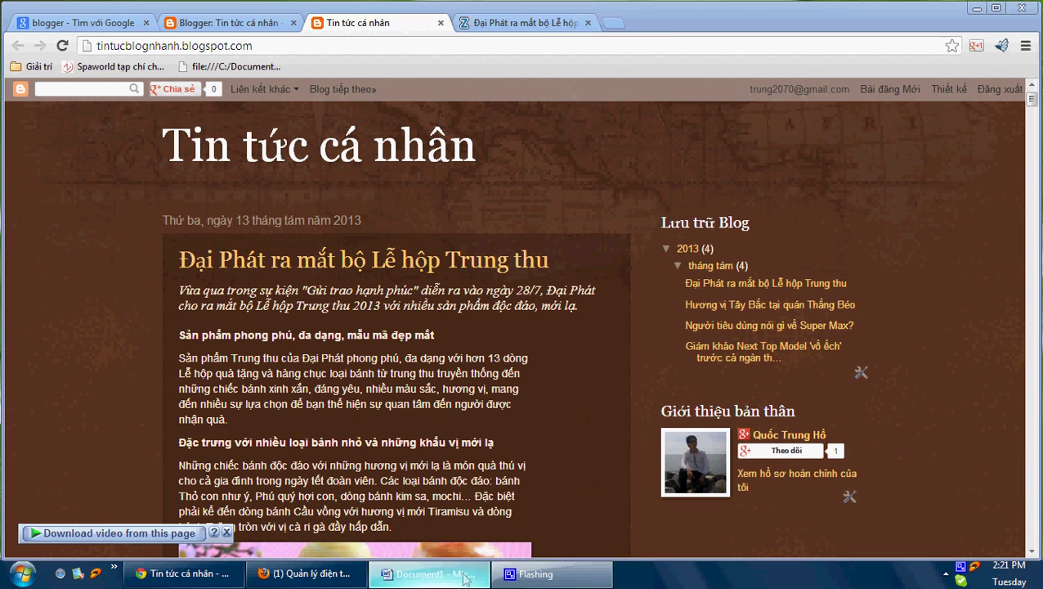
In the Word document, add a new bullet reading "Mỗi lần mà đọc kéo xuống dưới là mệt lun" followed by a smiley.
left_click(427, 573)
key("Return")
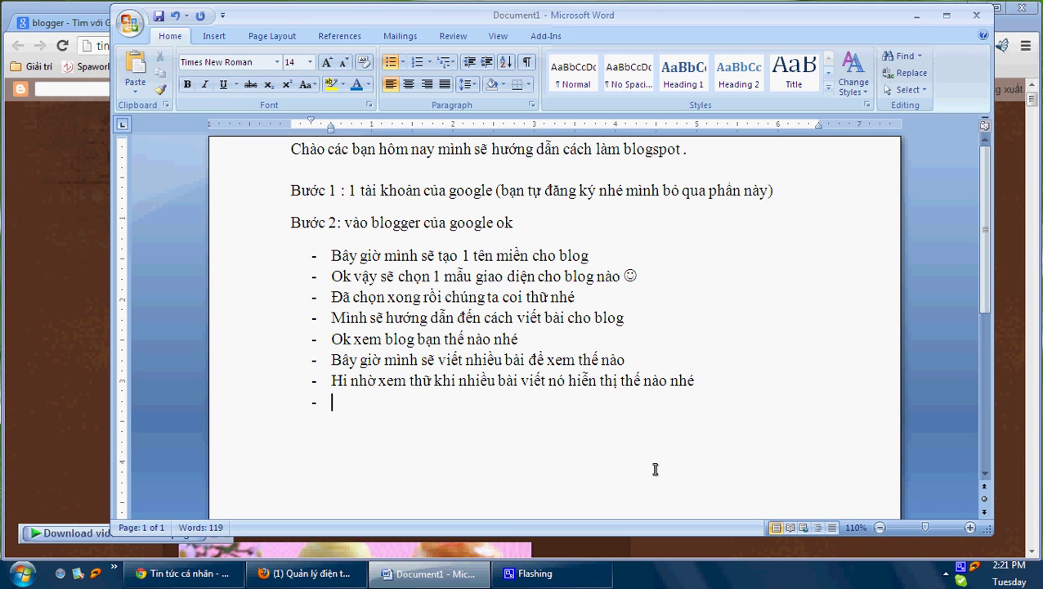
type("mo")
type("i la")
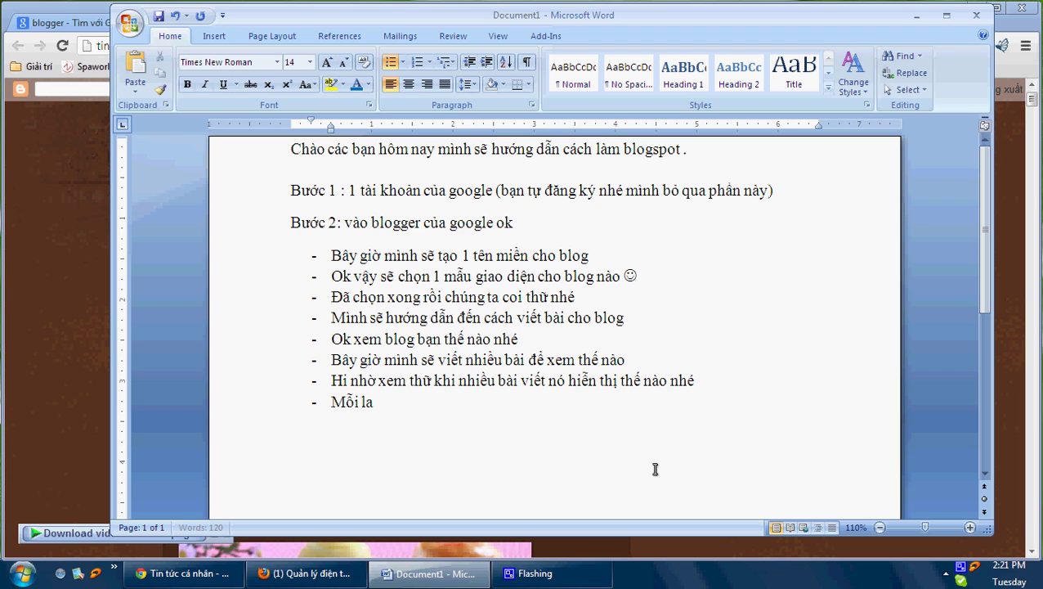
type("n mà doc")
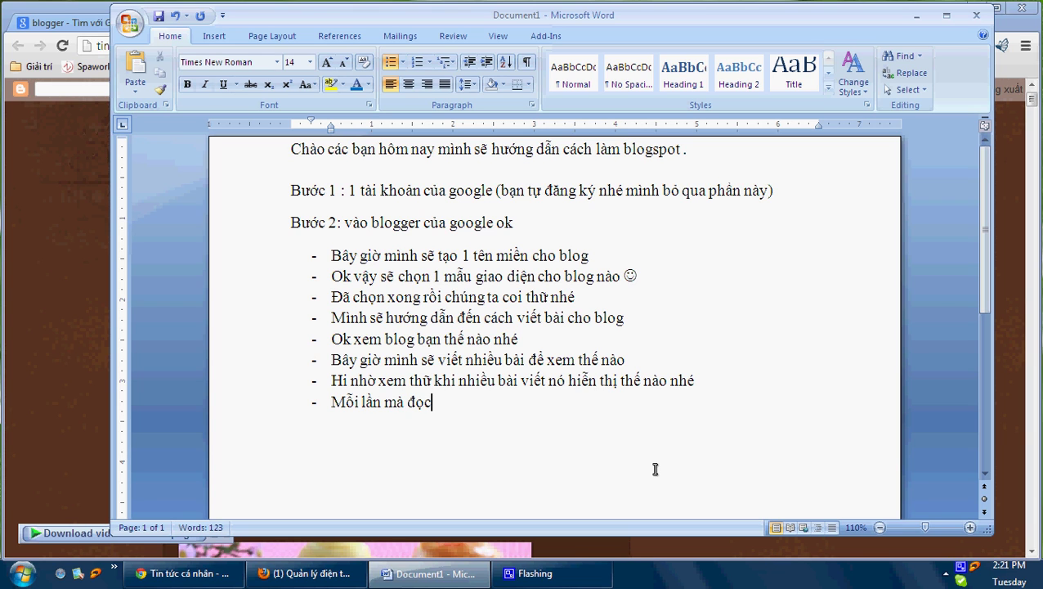
type("j keo")
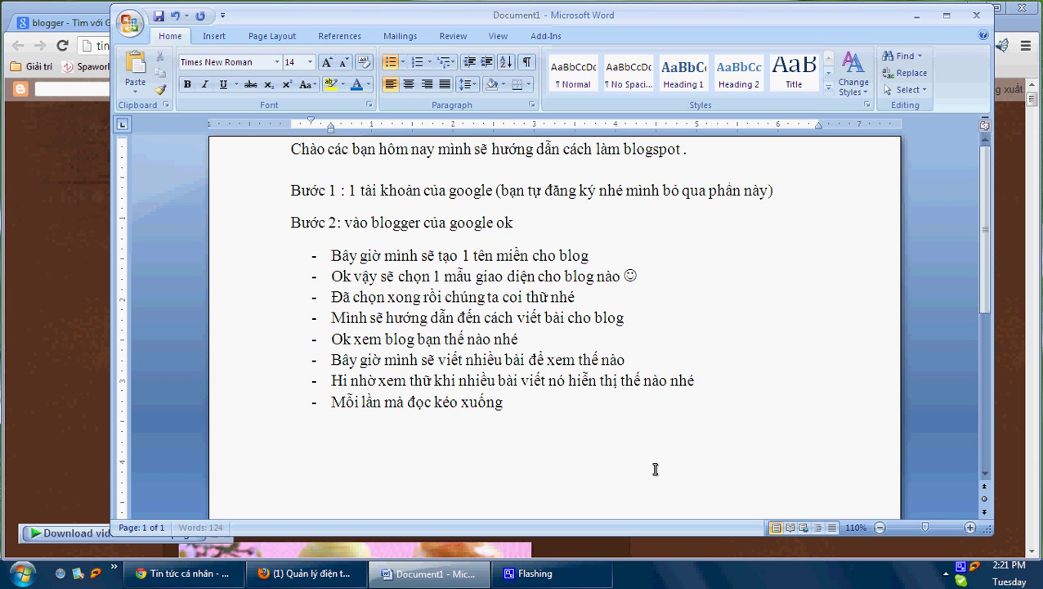
type(" duo")
type("là mệt l")
type("un ")
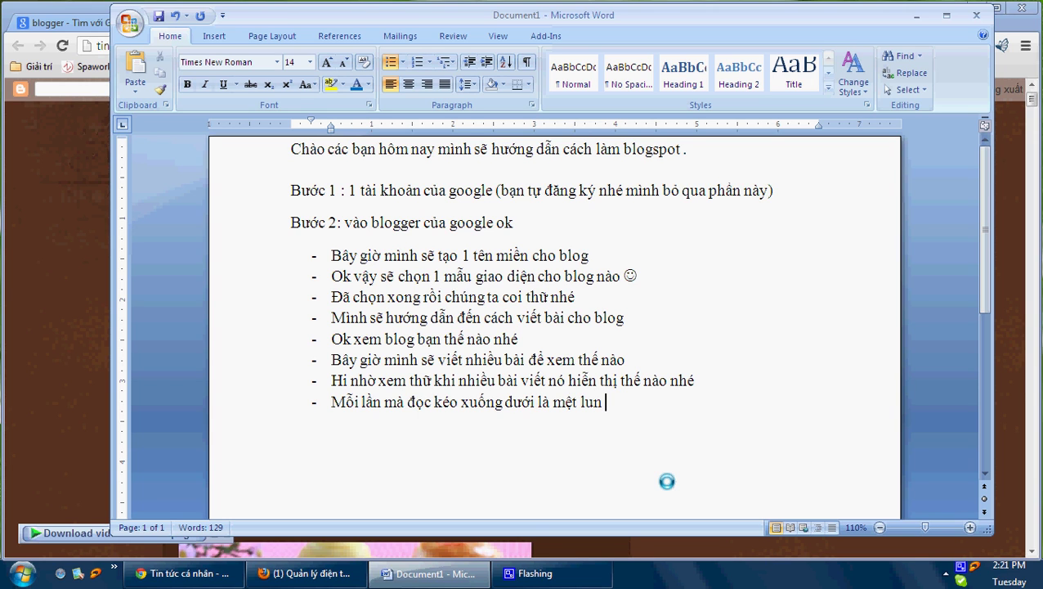
type(",")
key("BackSpace")
type(":)")
Continue the last bullet with "mình sẽ thu gọn bài viết lại cho dễ nhìn tí bạn chú ý xem kỹ nhé".
type(" minh")
type(" se")
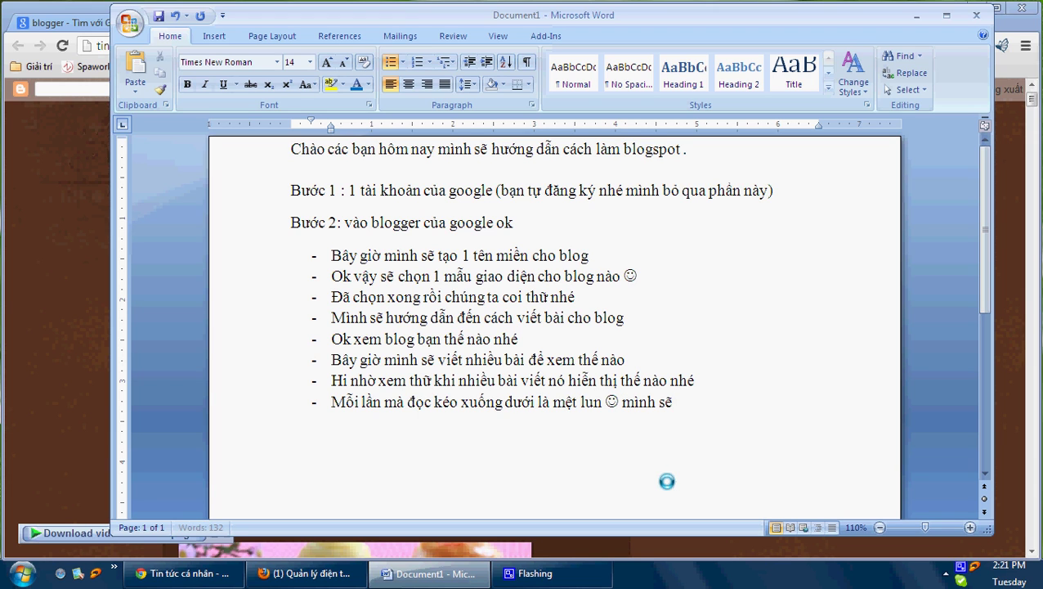
type(" thu gon")
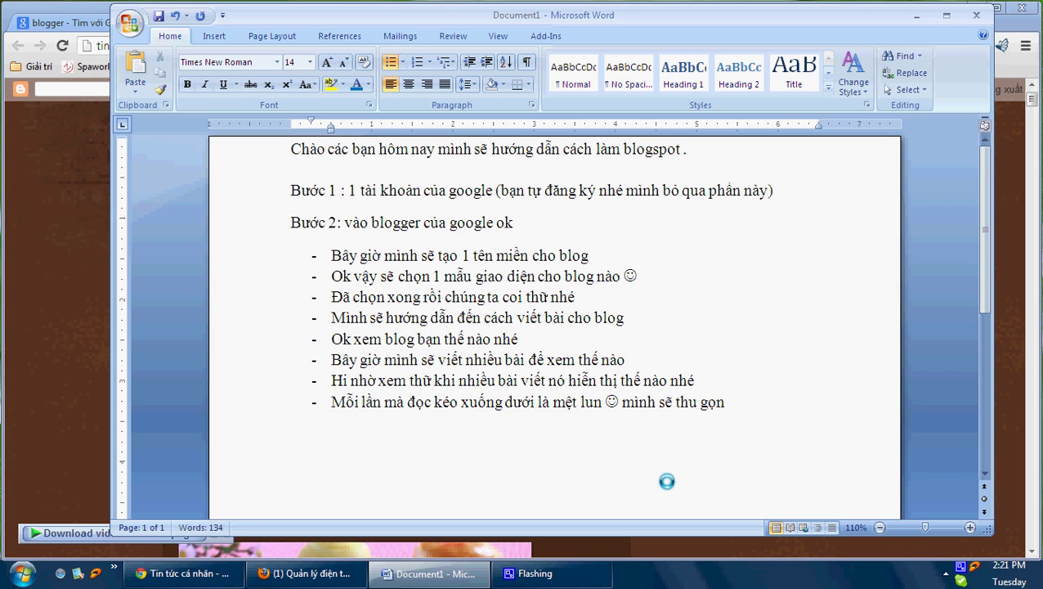
type("j laij")
key("BackSpace")
type("bài v")
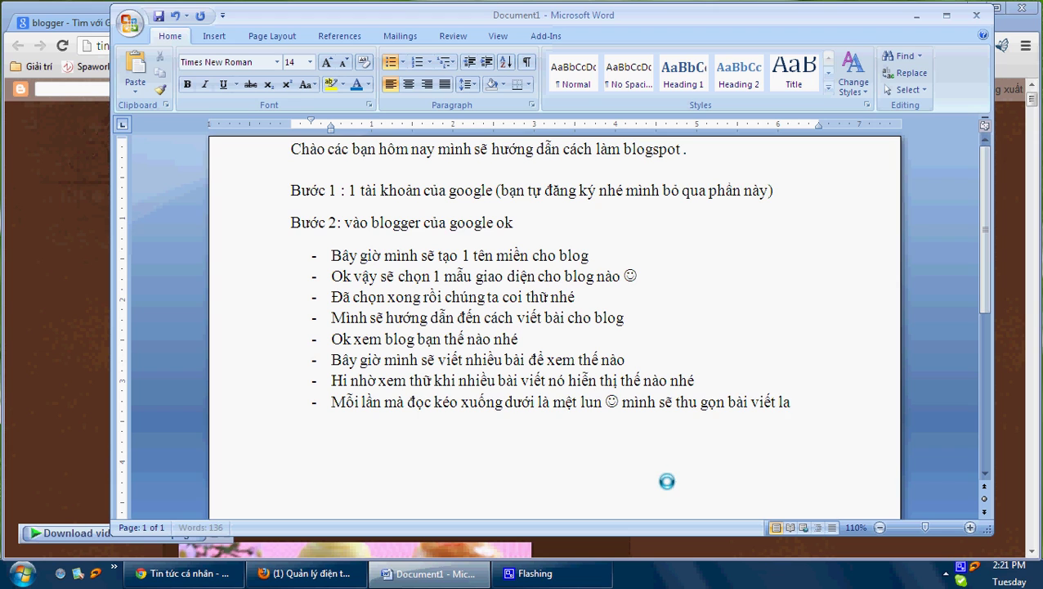
type("iết lại cho dễ")
type(" nhìn tis ")
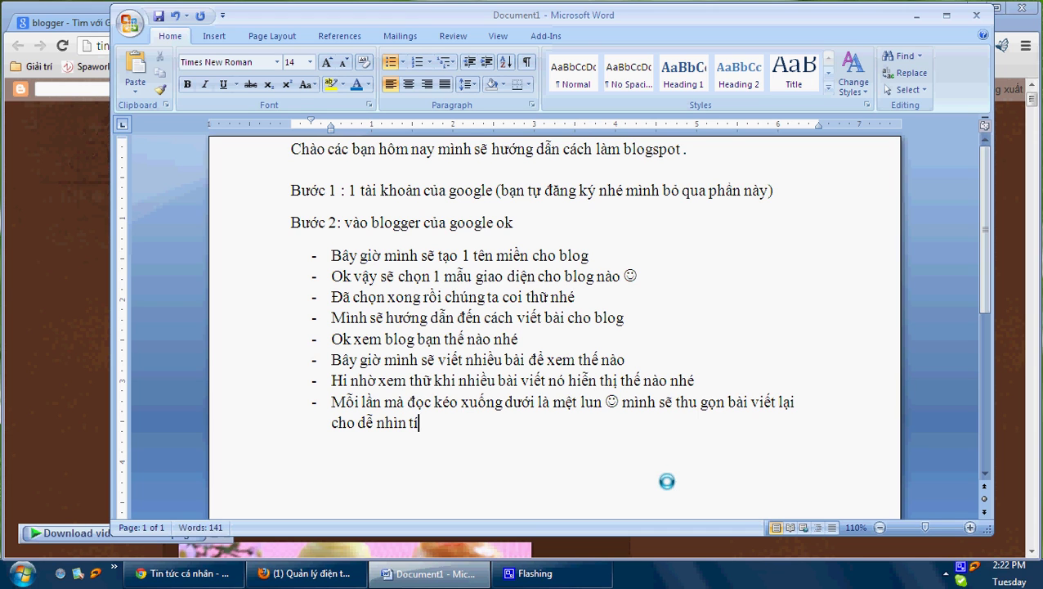
type("bạn chú ý xem ky")
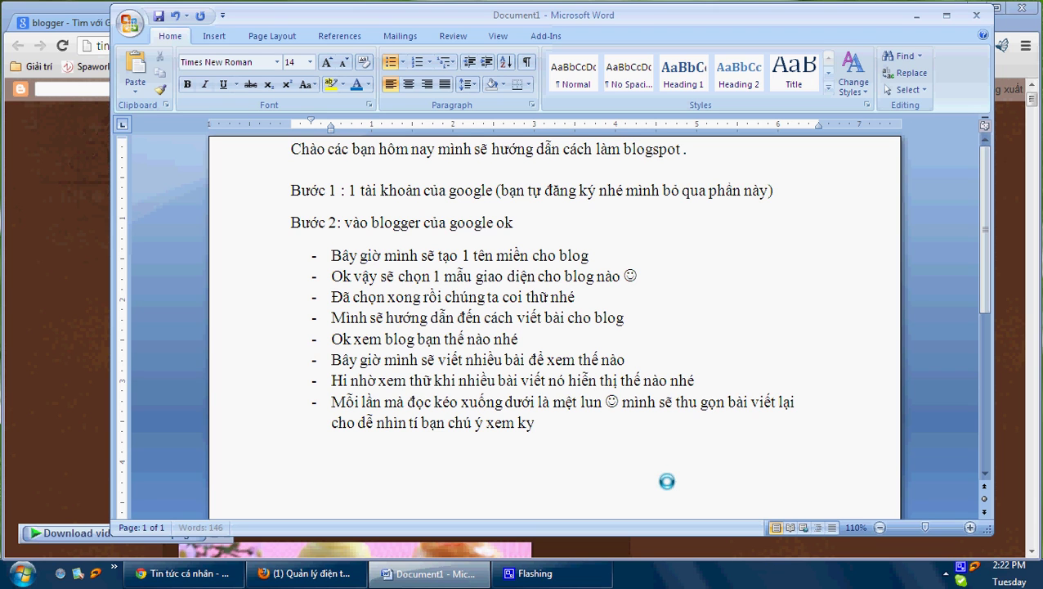
type(" nhes")
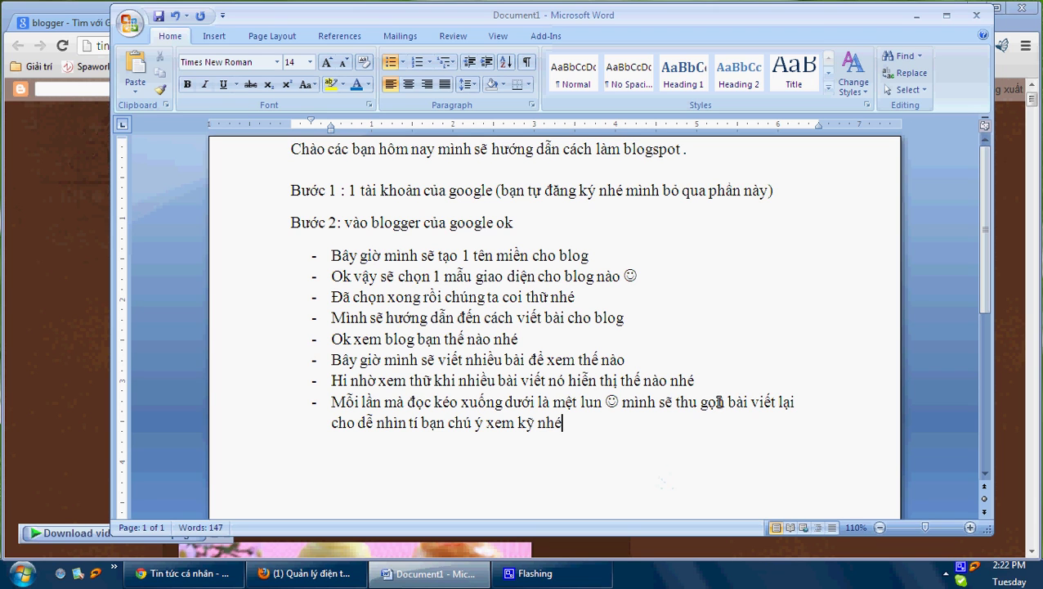
type(".")
Go back to Blogger's post list in Chrome and open the Đại Phát post for editing.
left_click(32, 282)
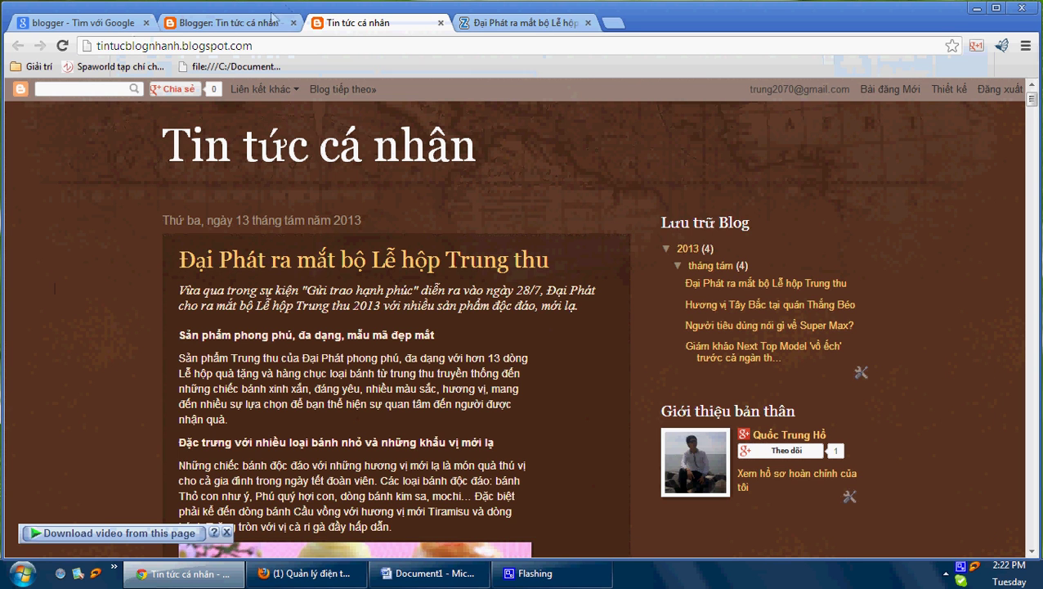
left_click(245, 22)
left_click(270, 273)
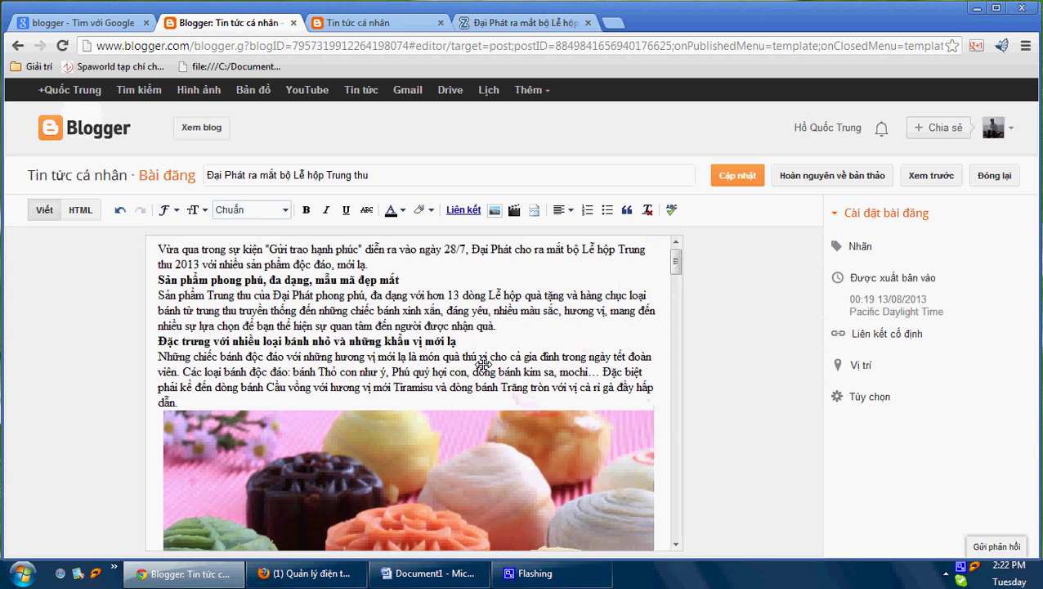
Resize the first mooncake image in the Đại Phát post to medium (Trung bình).
scroll(484, 364, "down", 3)
left_click(486, 361)
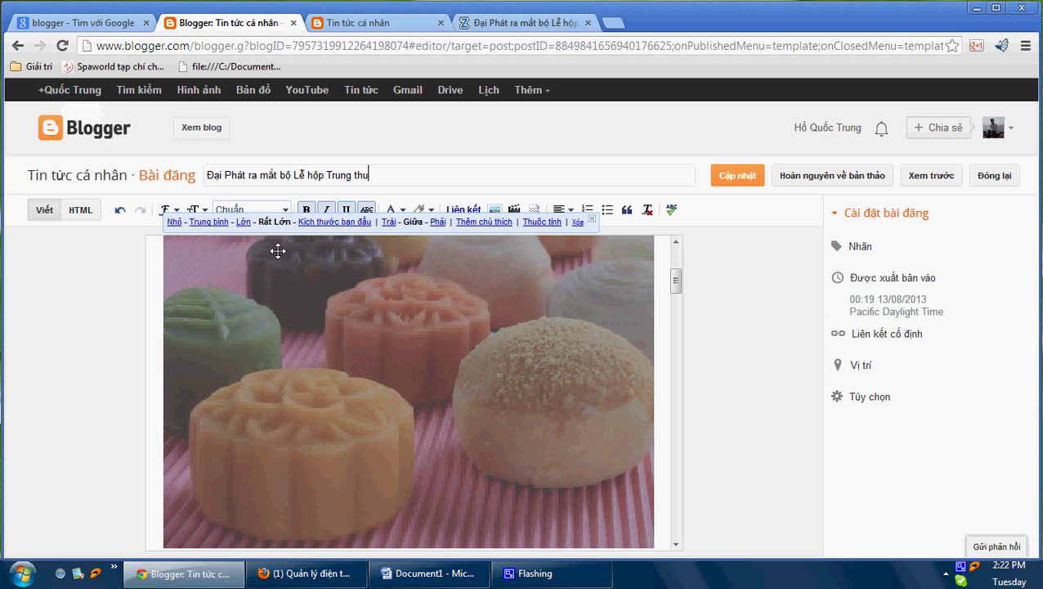
left_click(211, 223)
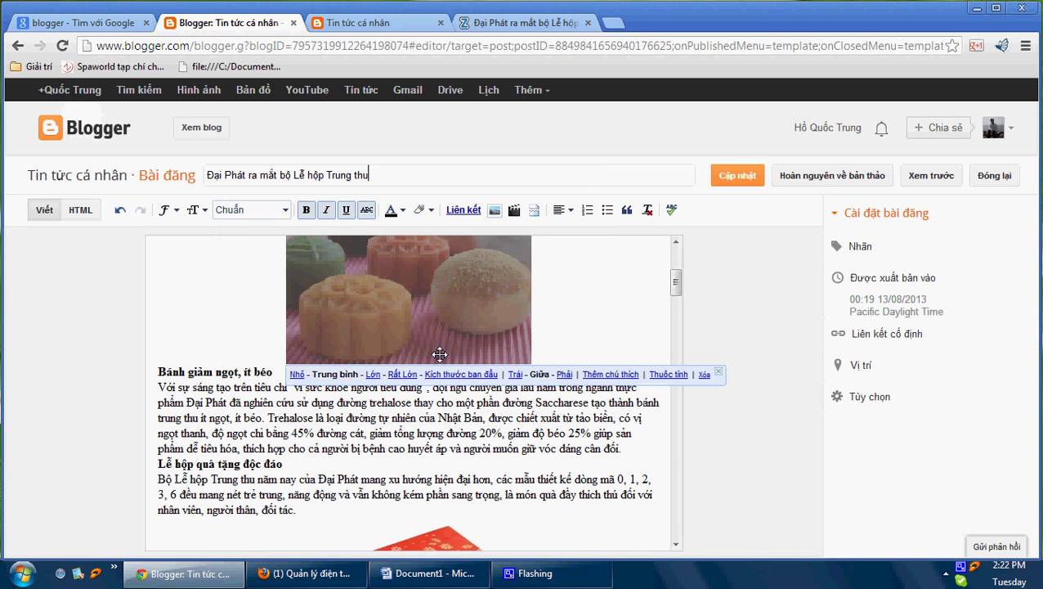
Insert a jump break directly after the first mooncake image in the post body.
left_click(580, 350)
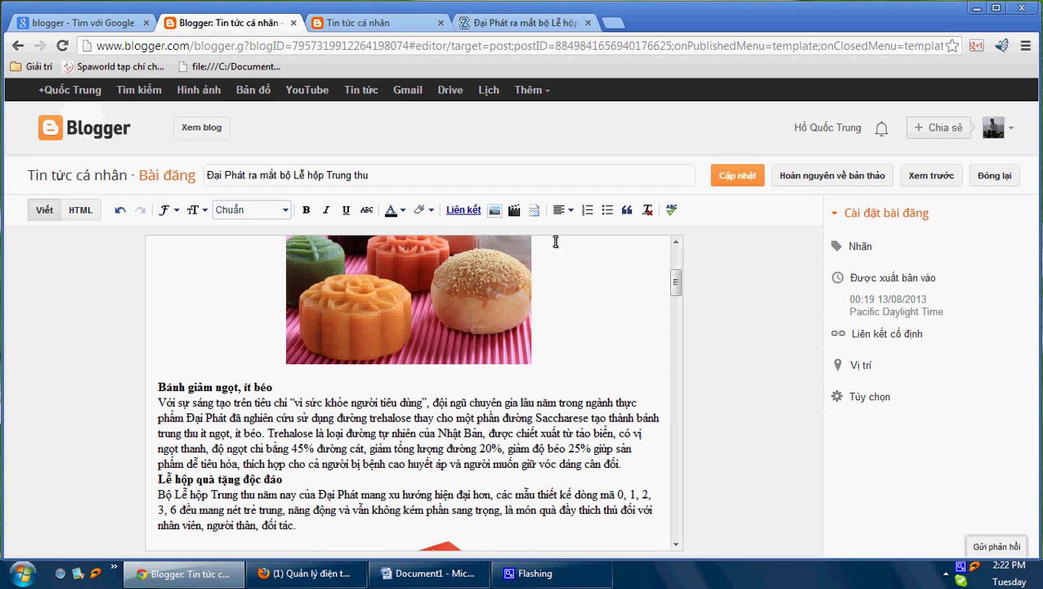
left_click(534, 210)
scroll(581, 344, "up", 3)
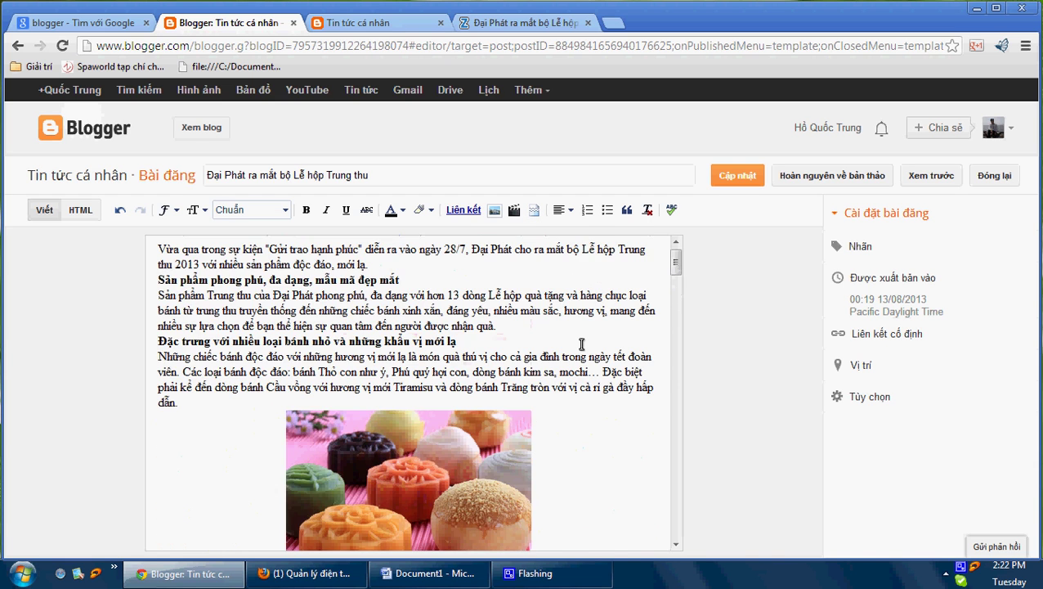
Move the first mooncake image to the very beginning of the Đại Phát post and align it left (Trái).
scroll(581, 345, "down", 2)
scroll(580, 340, "up", 2)
left_click(441, 477)
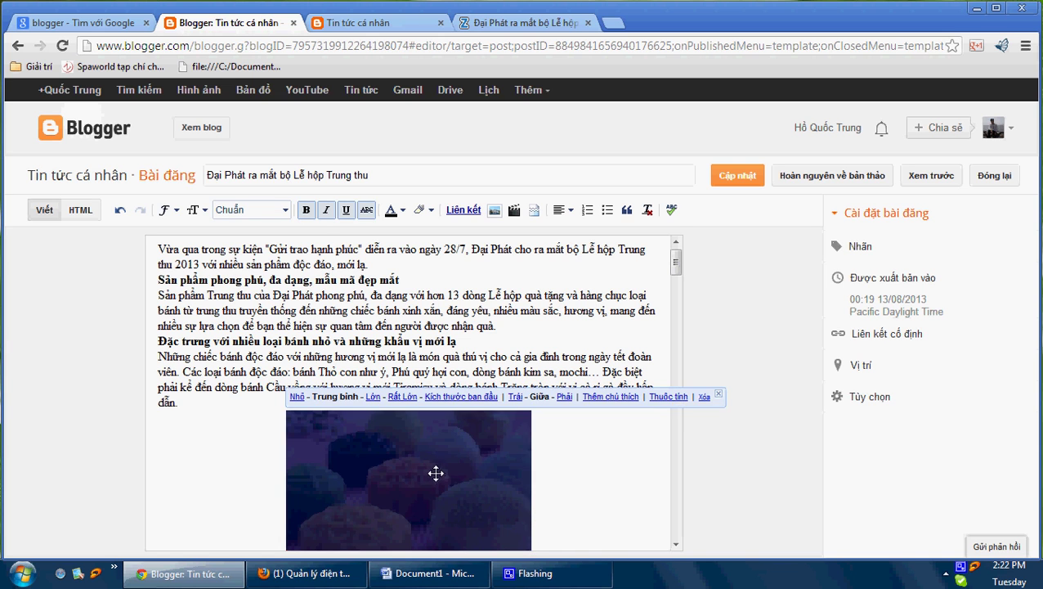
key("Delete")
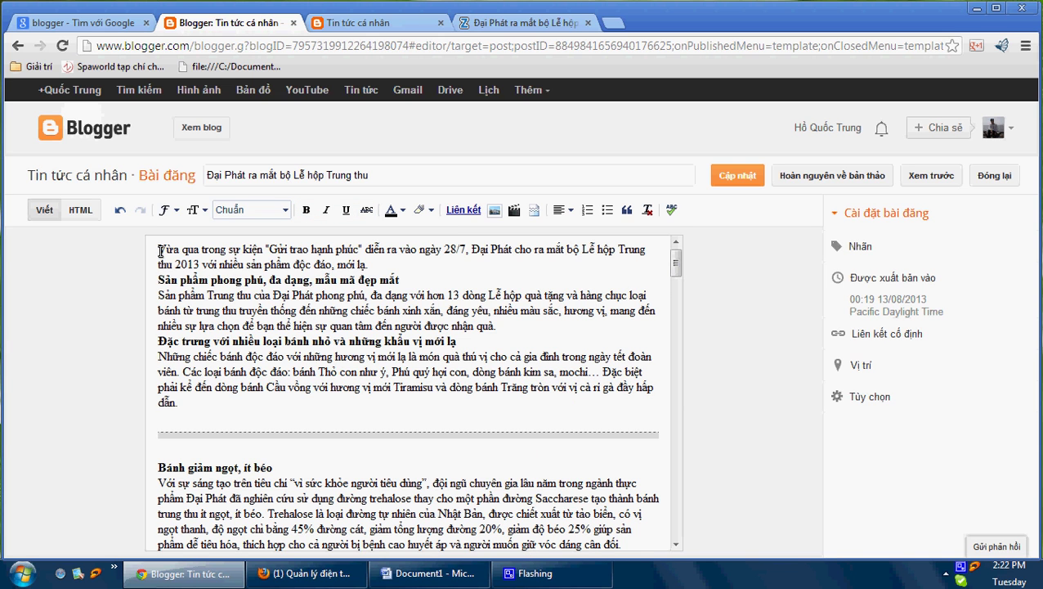
key("ctrl+v")
left_click(267, 328)
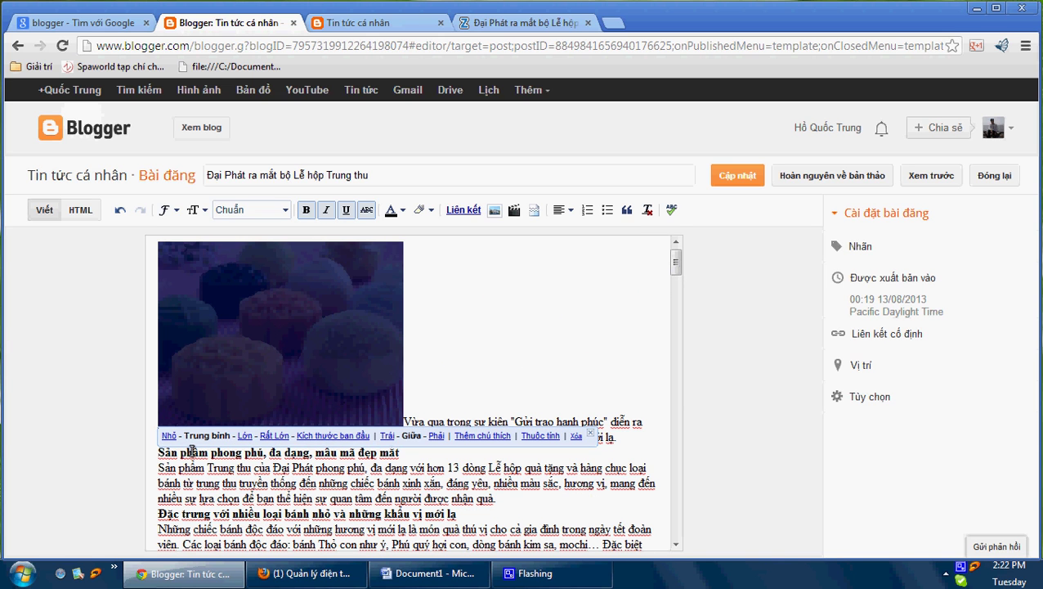
left_click(386, 436)
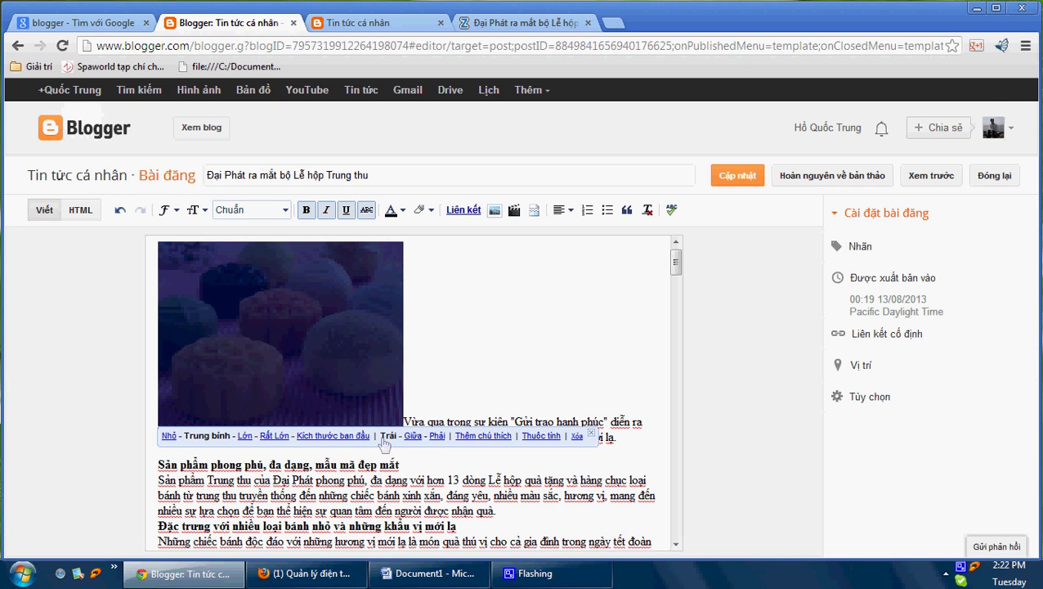
Try the mooncake image at small (Nhỏ) and medium (Trung bình) size, and delete it from the start of the post.
left_click(168, 435)
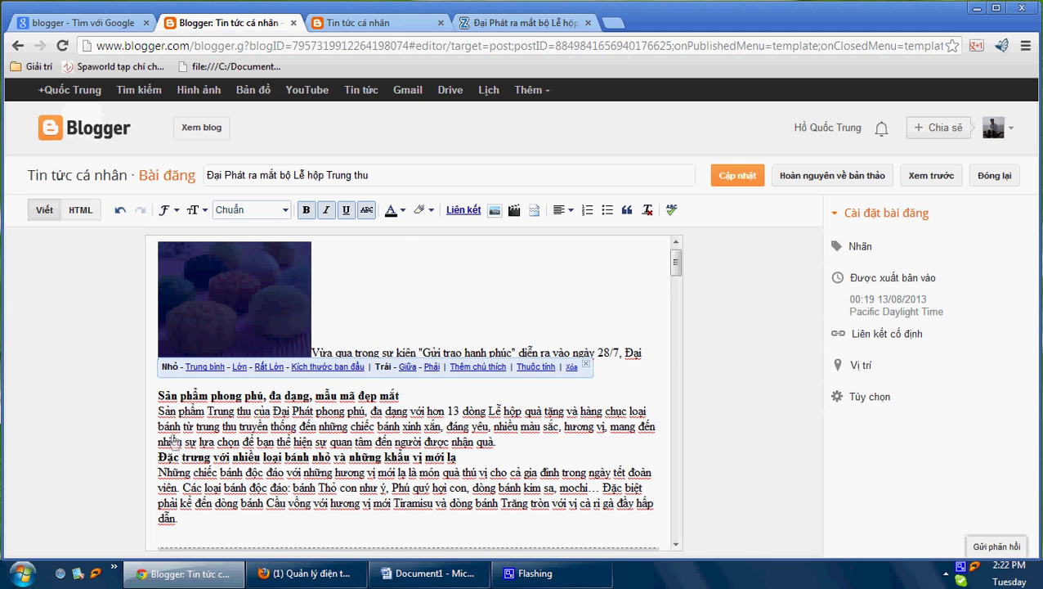
left_click(205, 367)
left_click(494, 380)
left_click(412, 413)
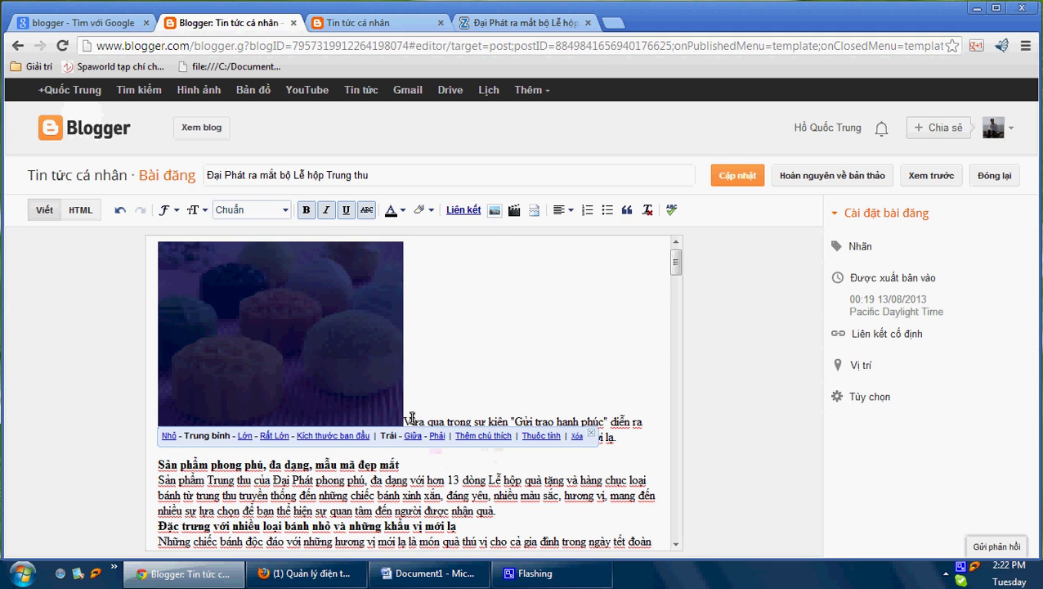
left_click(405, 419)
key("BackSpace")
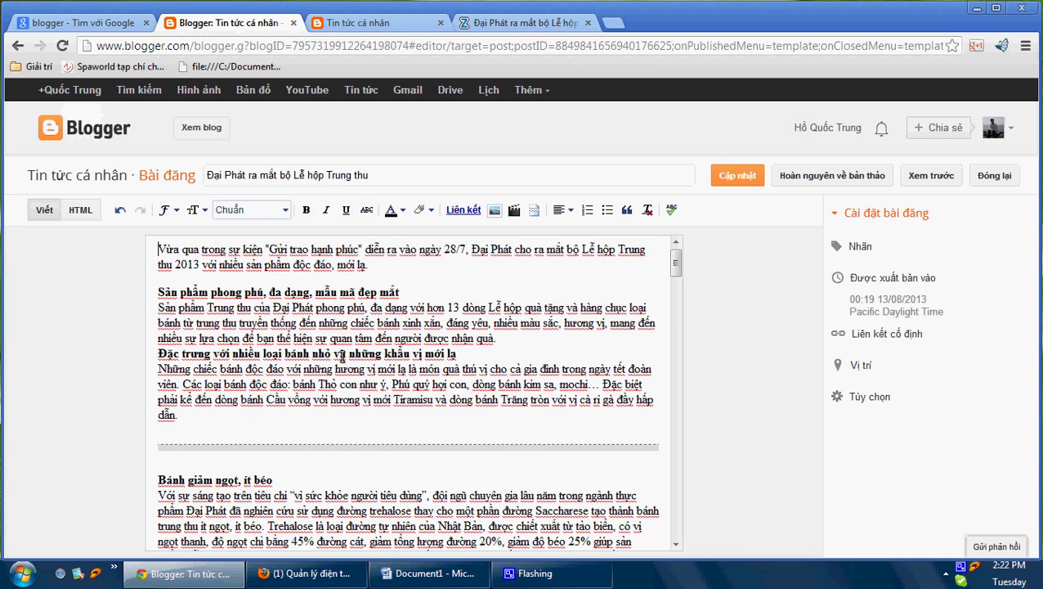
Try pasting the mooncake image before the heading "Sản phẩm phong phú, đa dạng, mẫu mã đẹp mắt", and undo it.
left_click(157, 292)
key("ctrl+v")
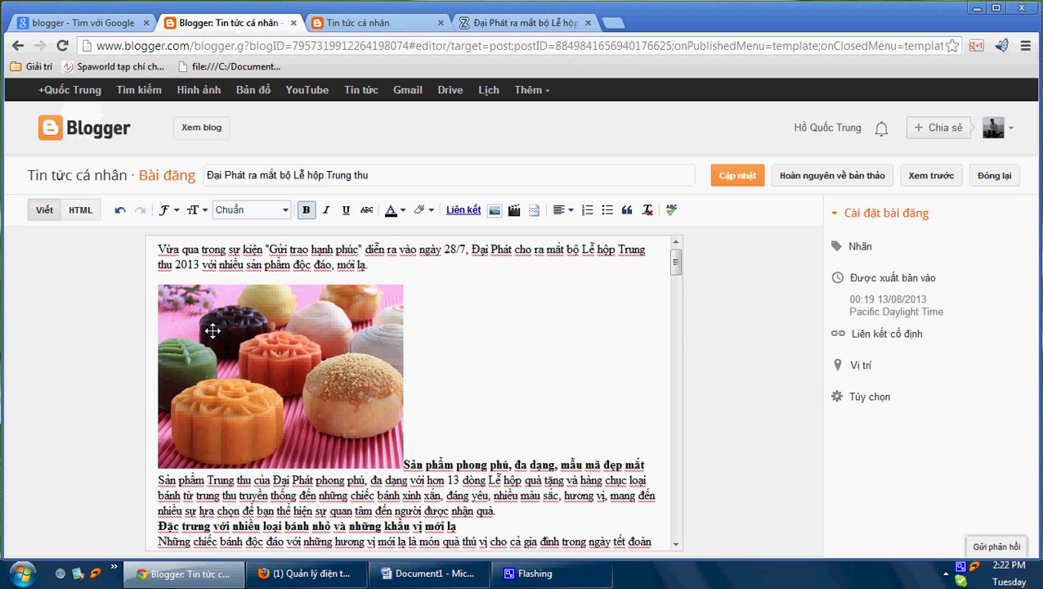
key("ctrl+z")
Paste the mooncake image before the post's opening sentence and add the default caption (Thêm chú thích) to it.
left_click(153, 251)
key("ctrl+v")
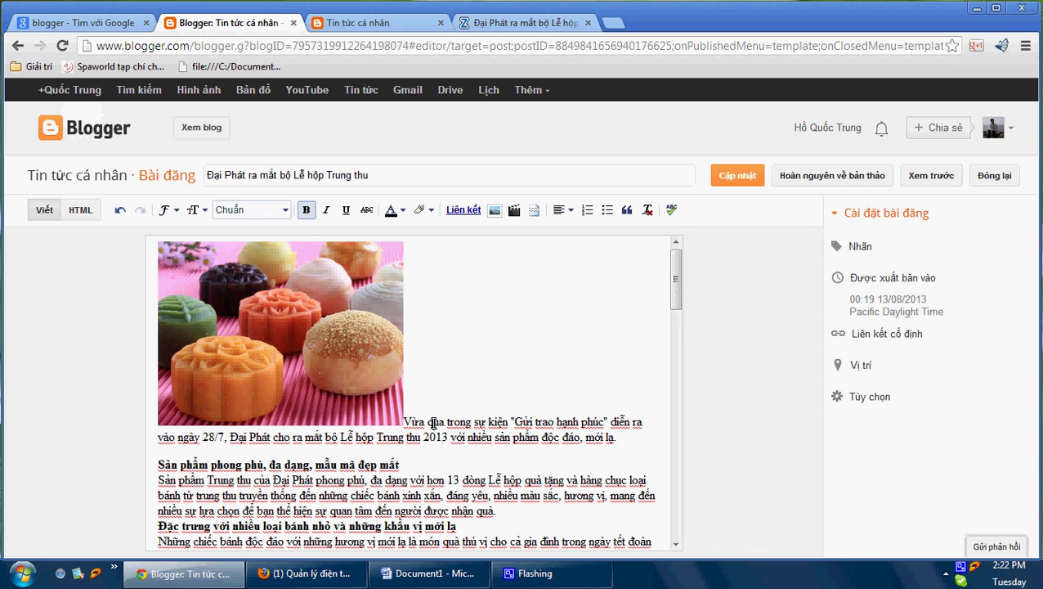
left_click(343, 361)
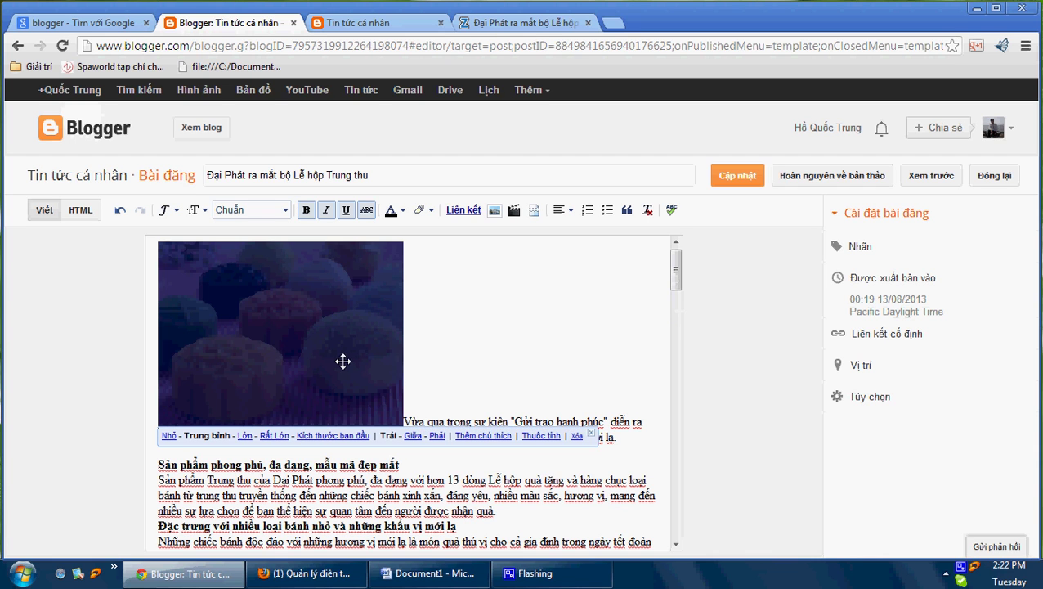
left_click(476, 436)
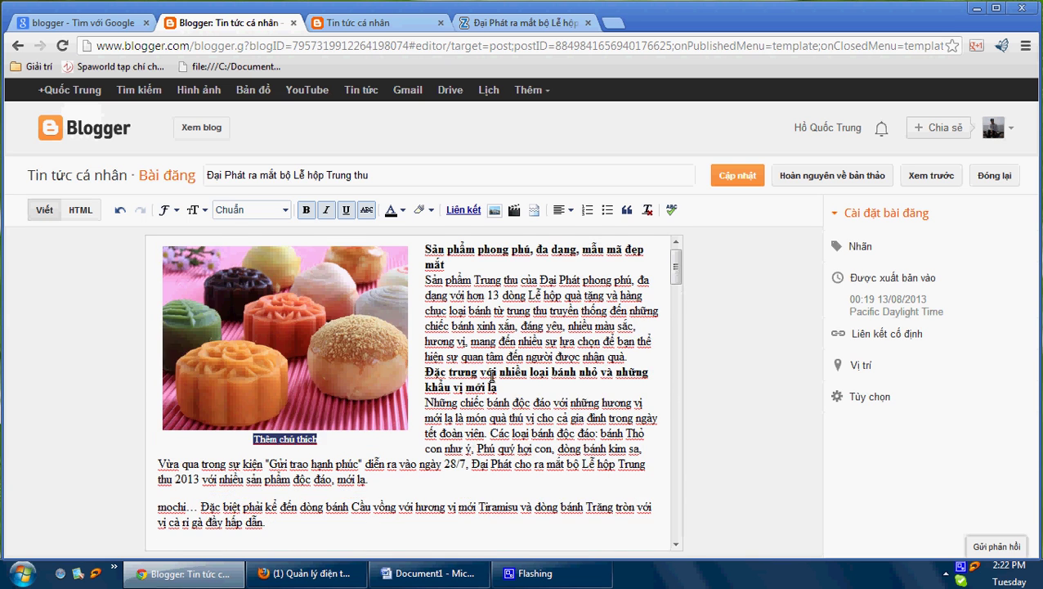
Update the Đại Phát post and open the post "Hương vị Tây Bắc tại quán Thắng Béo" for editing.
scroll(479, 372, "down", 3)
scroll(470, 372, "up", 2)
left_click(738, 179)
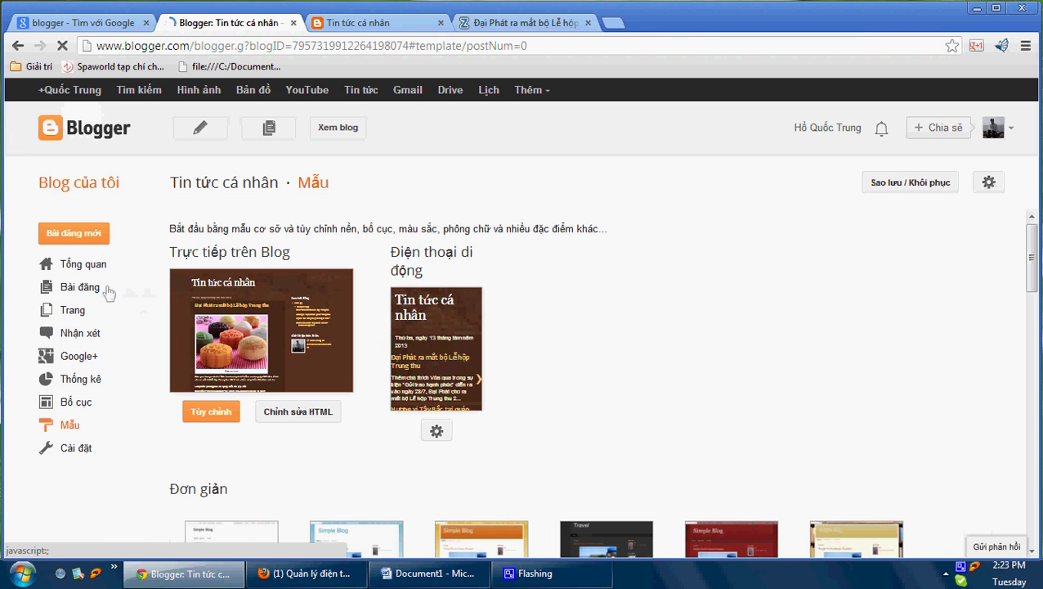
left_click(78, 286)
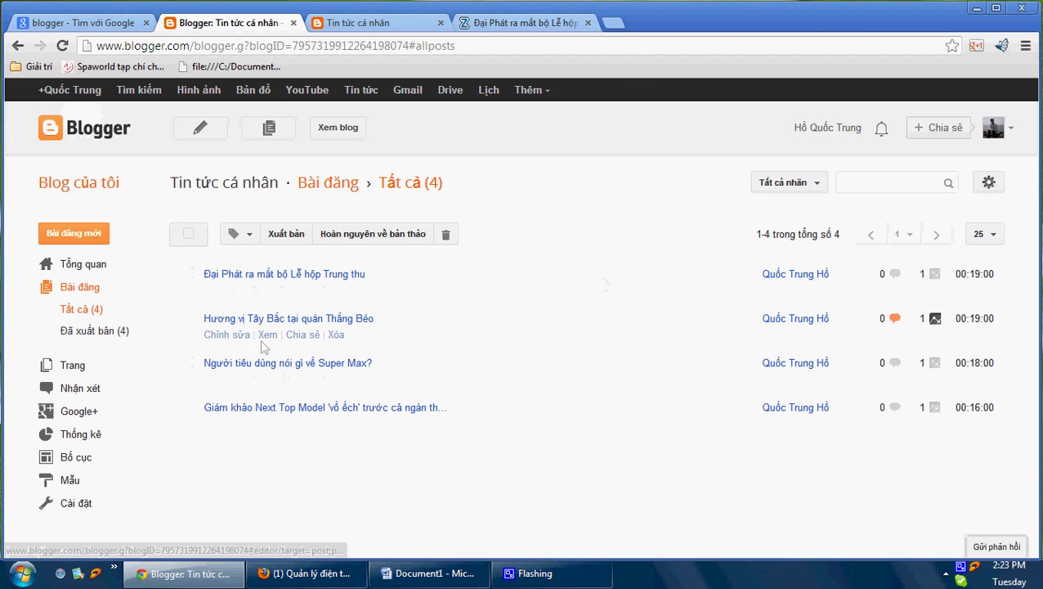
left_click(229, 335)
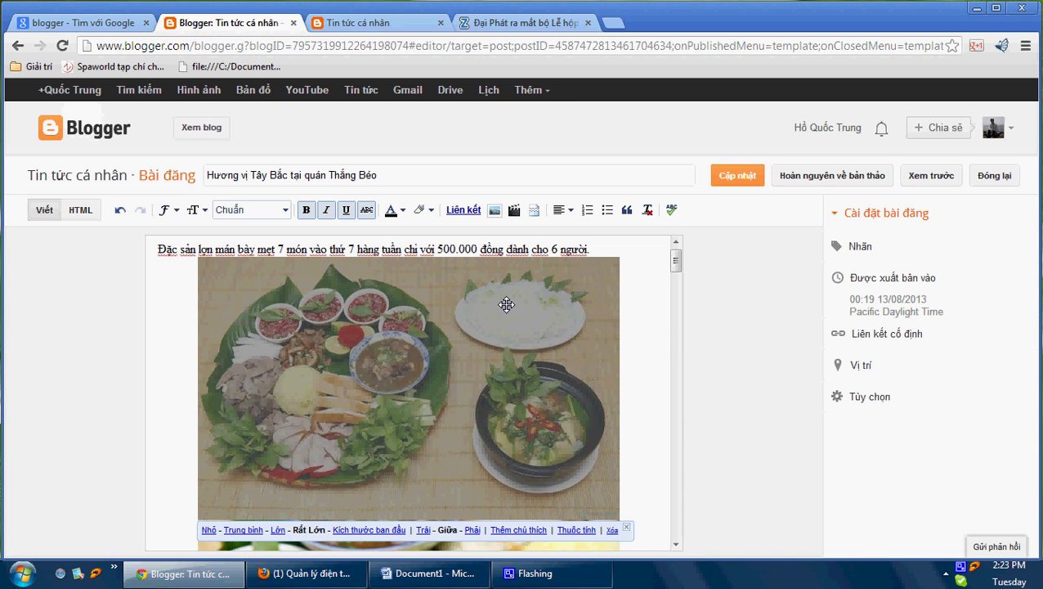
Resize the first food image to medium (Trung bình), align it left (Trái) and add a default caption.
left_click(244, 530)
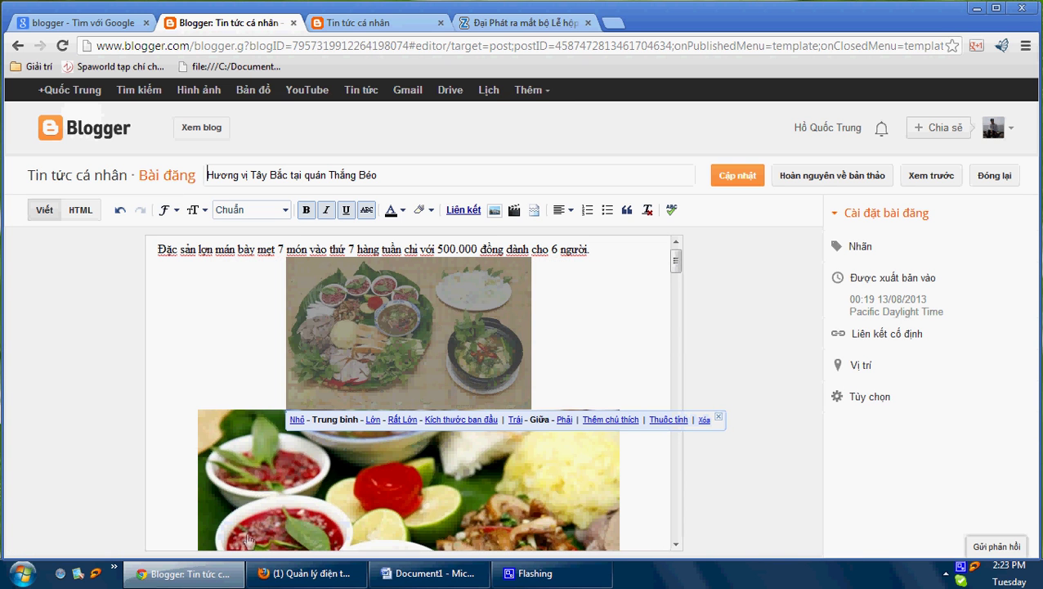
left_click(516, 420)
left_click(490, 421)
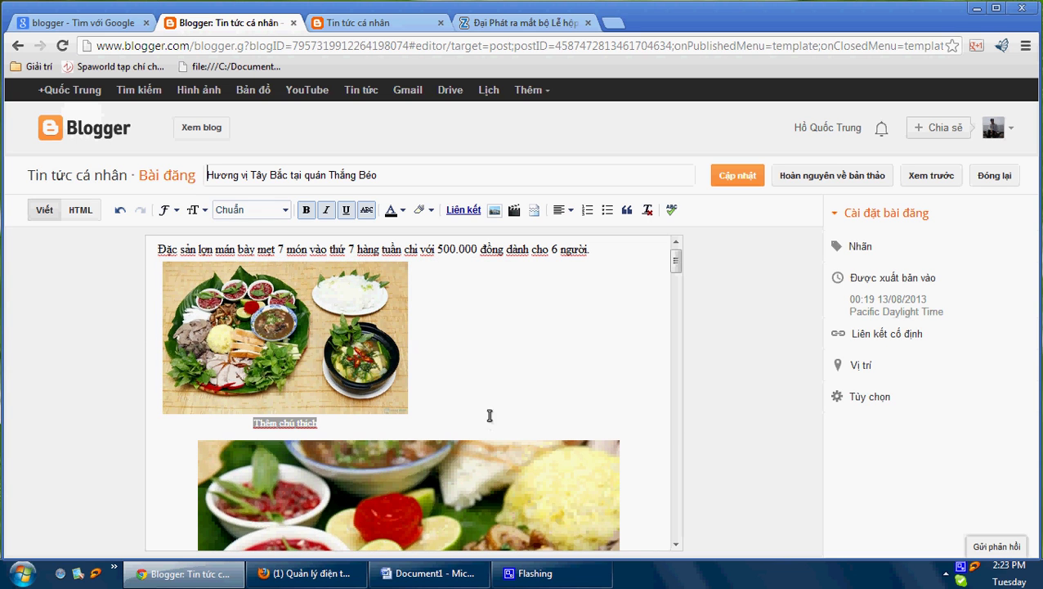
Remove the first food image's caption and move the image before the post's opening sentence.
left_click(288, 327)
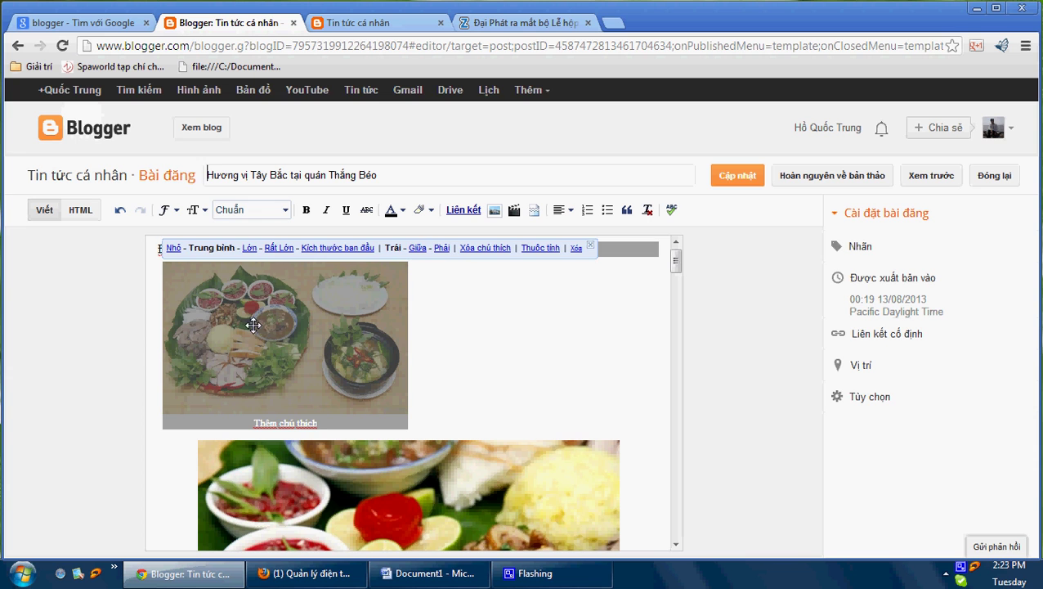
left_click(524, 331)
left_click(343, 318)
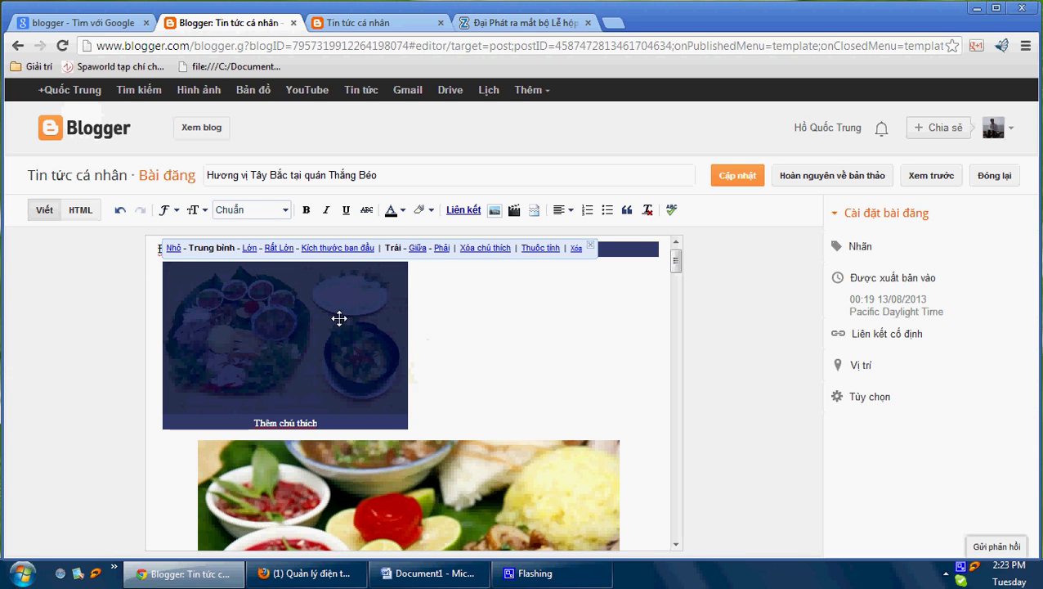
left_click(475, 247)
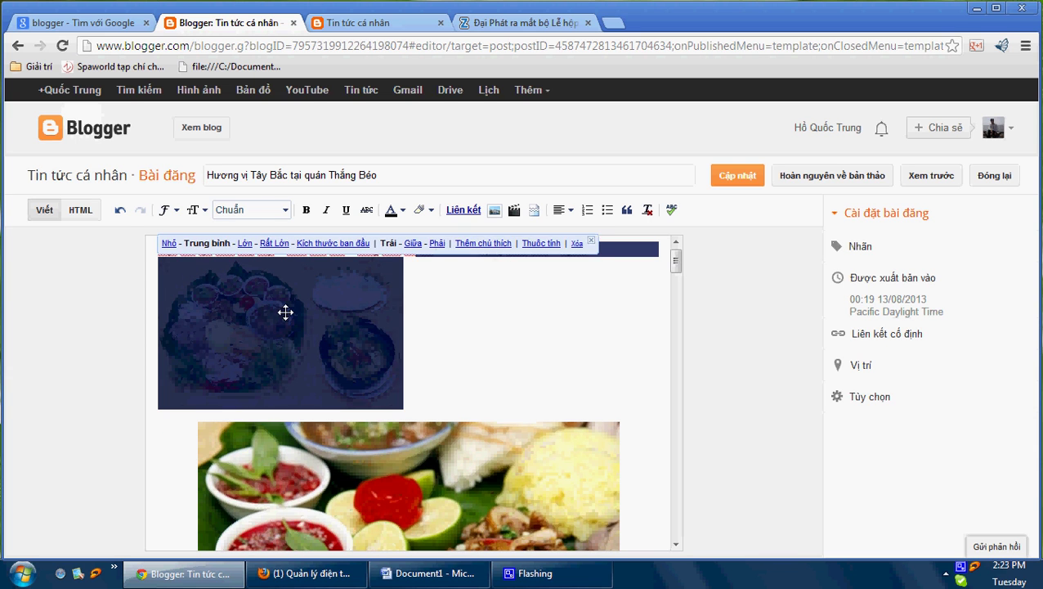
key("Delete")
left_click(157, 250)
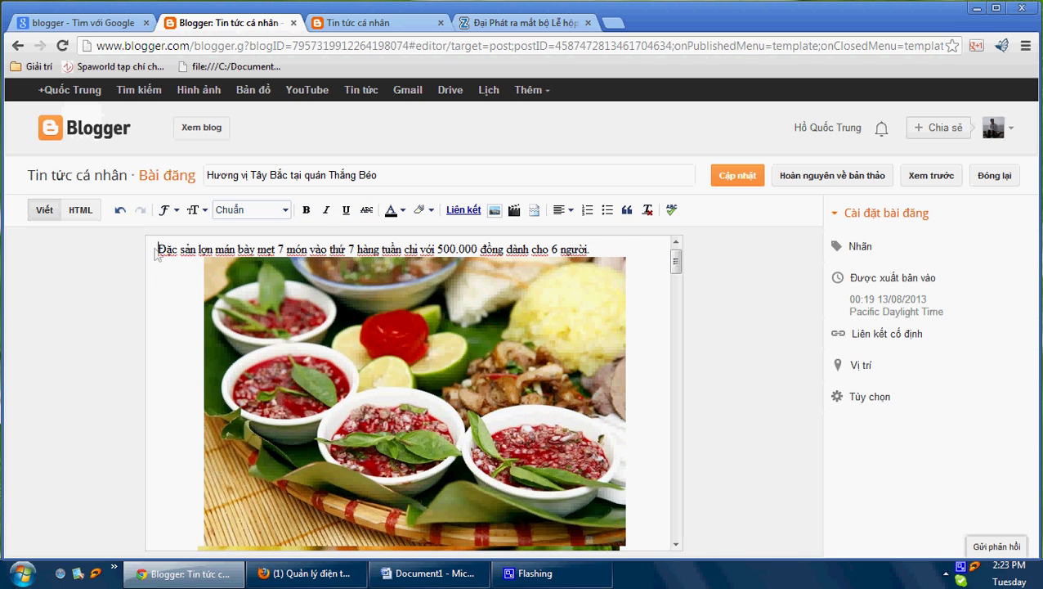
key("ctrl+v")
Add the default caption to the food image at the start of the post and align it left (Trái).
left_click(316, 327)
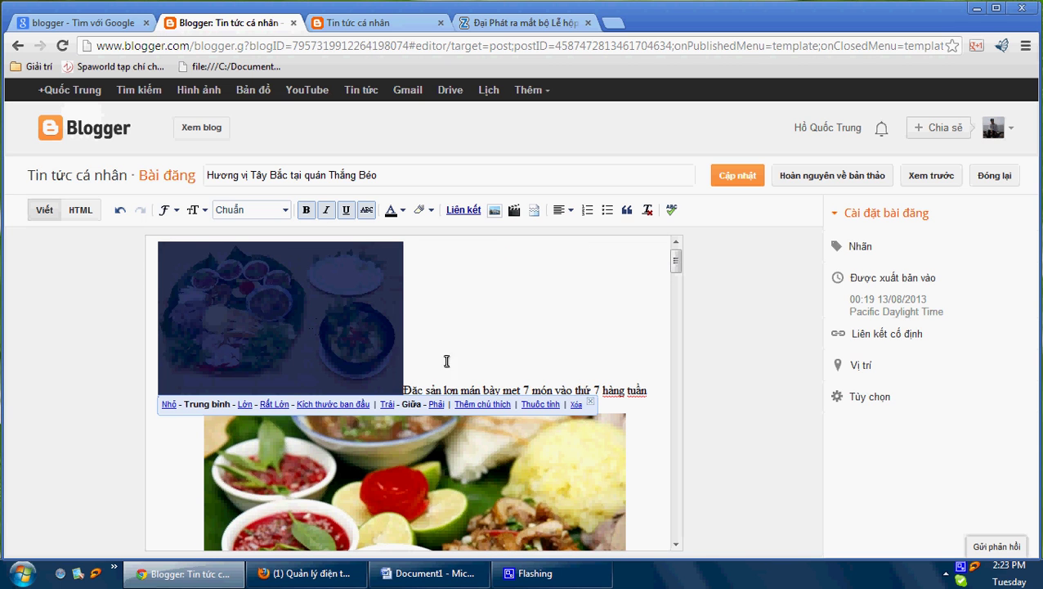
left_click(471, 405)
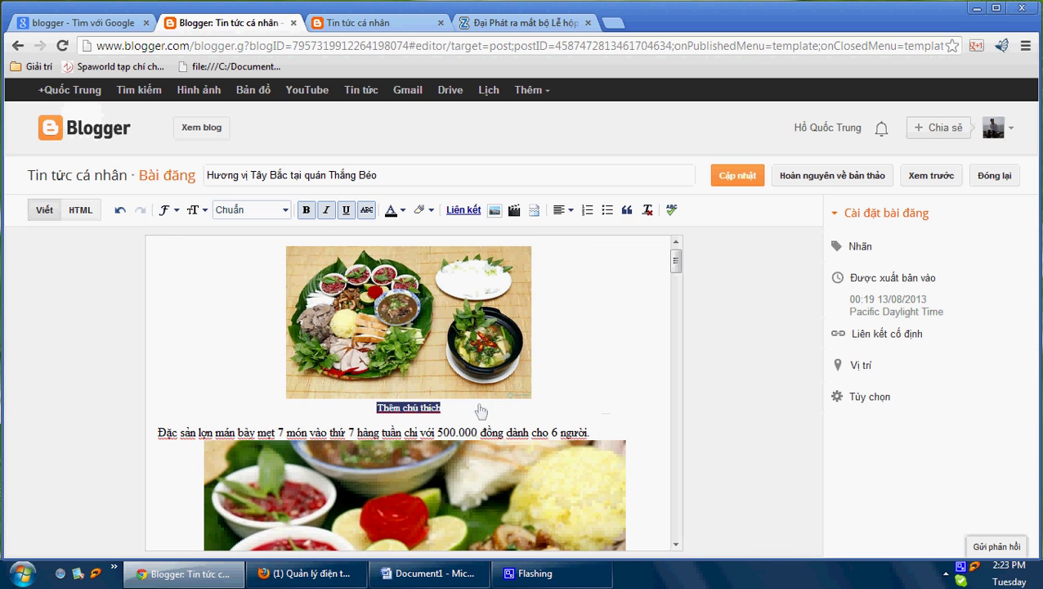
left_click(436, 364)
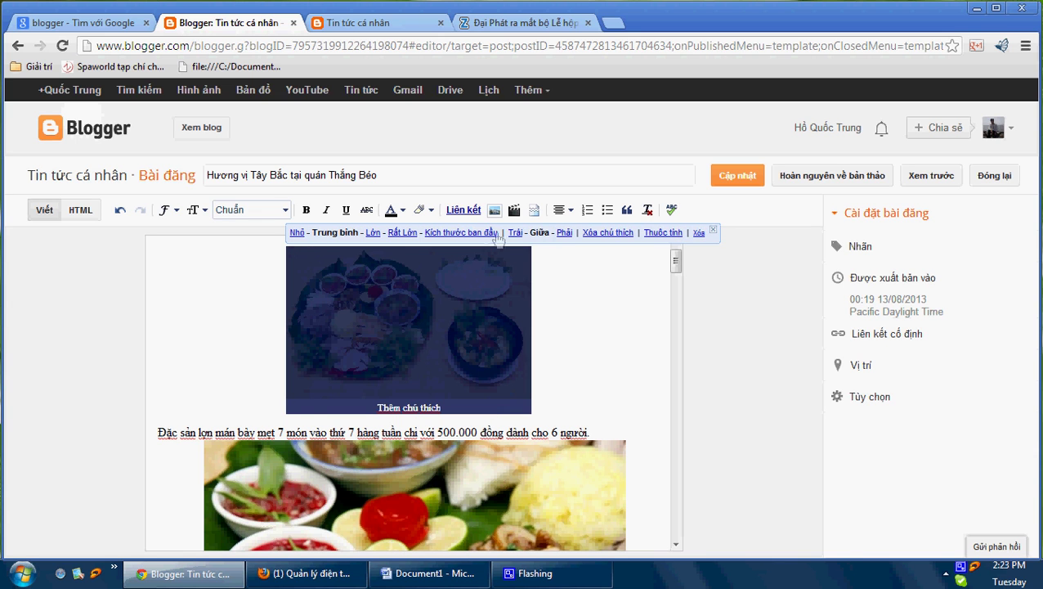
left_click(514, 233)
left_click(489, 316)
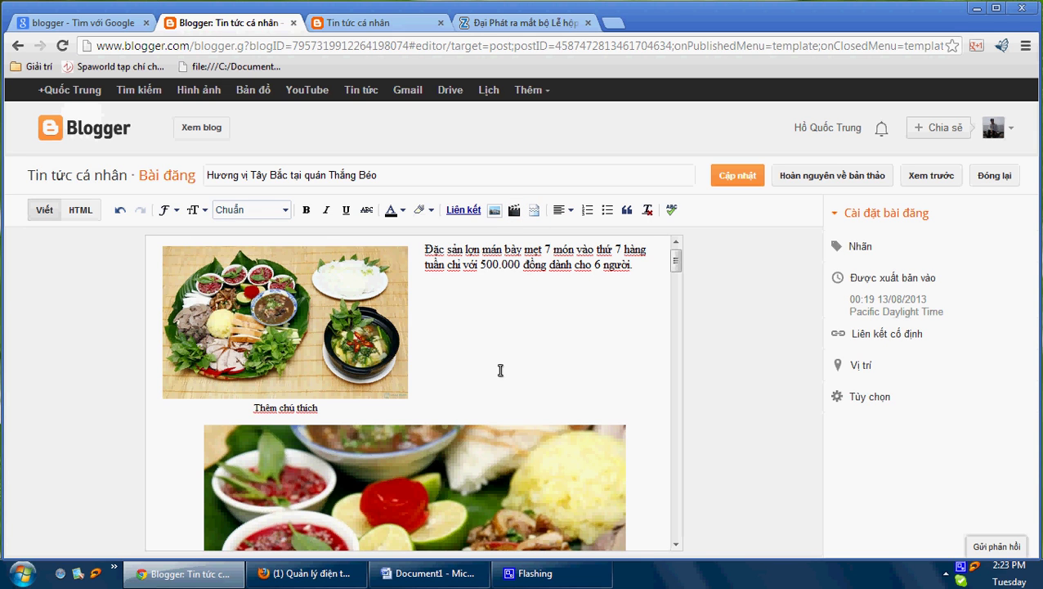
Delete the large image of red dipping sauces above the jump break in the post body.
scroll(486, 356, "down", 3)
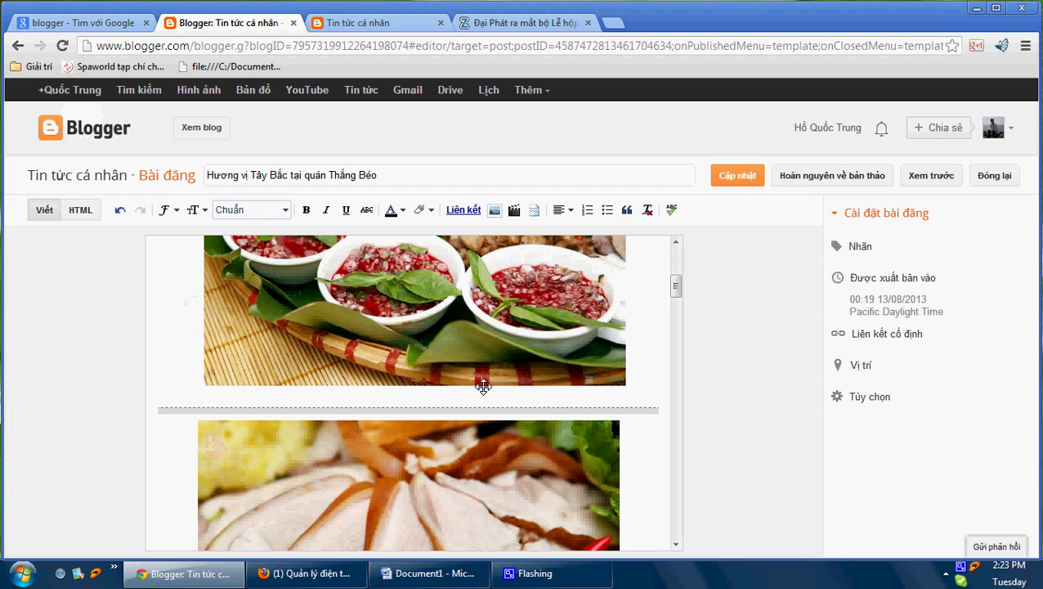
scroll(480, 388, "up", 3)
left_click(463, 447)
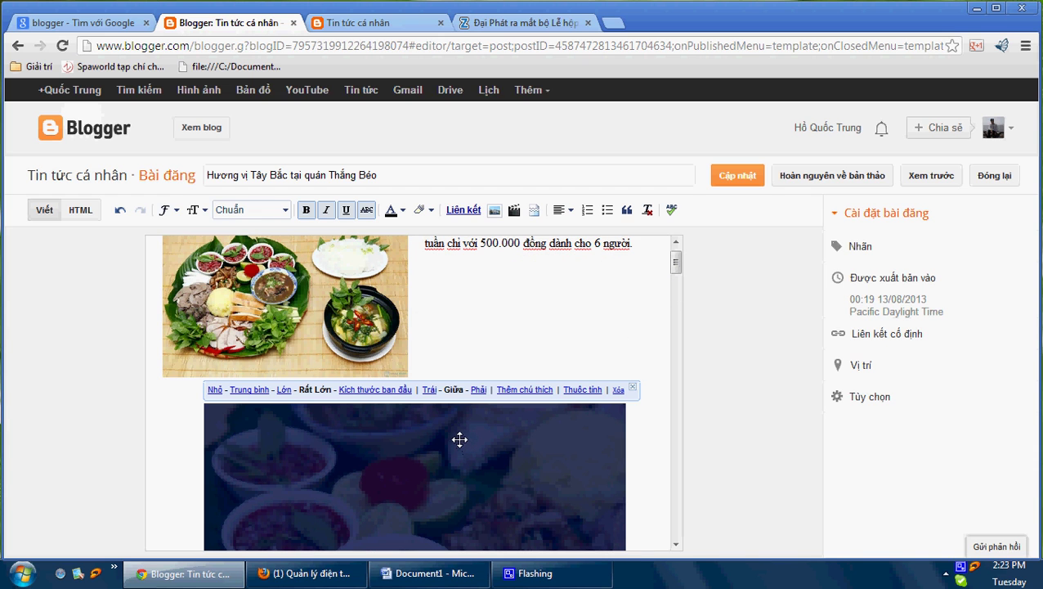
left_click(461, 429)
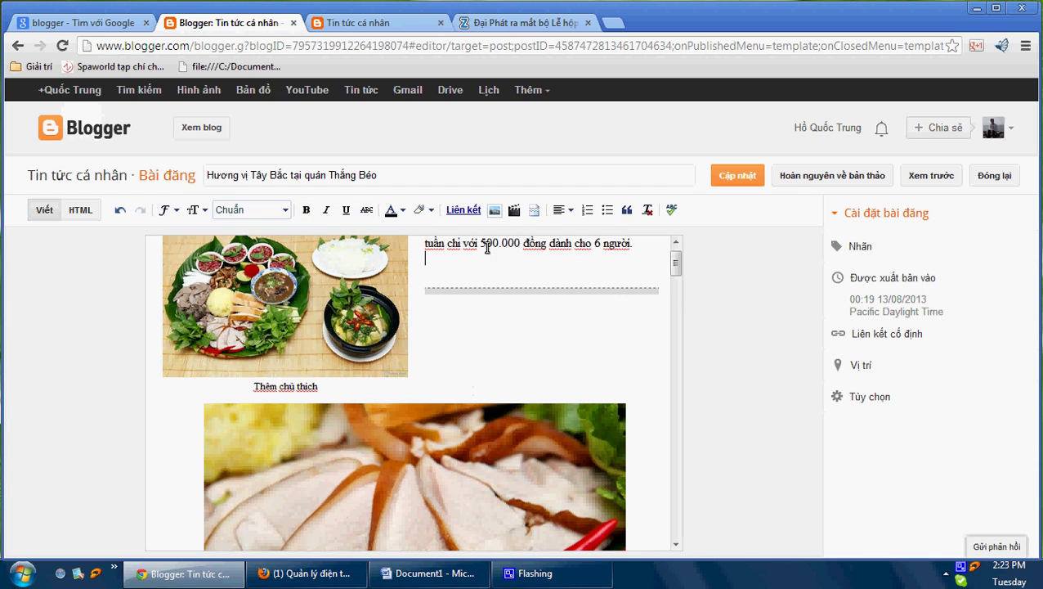
scroll(530, 361, "up", 1)
Update the Hương vị Tây Bắc post and open "Người tiêu dùng nói gì về Super Max?" for editing.
left_click(736, 175)
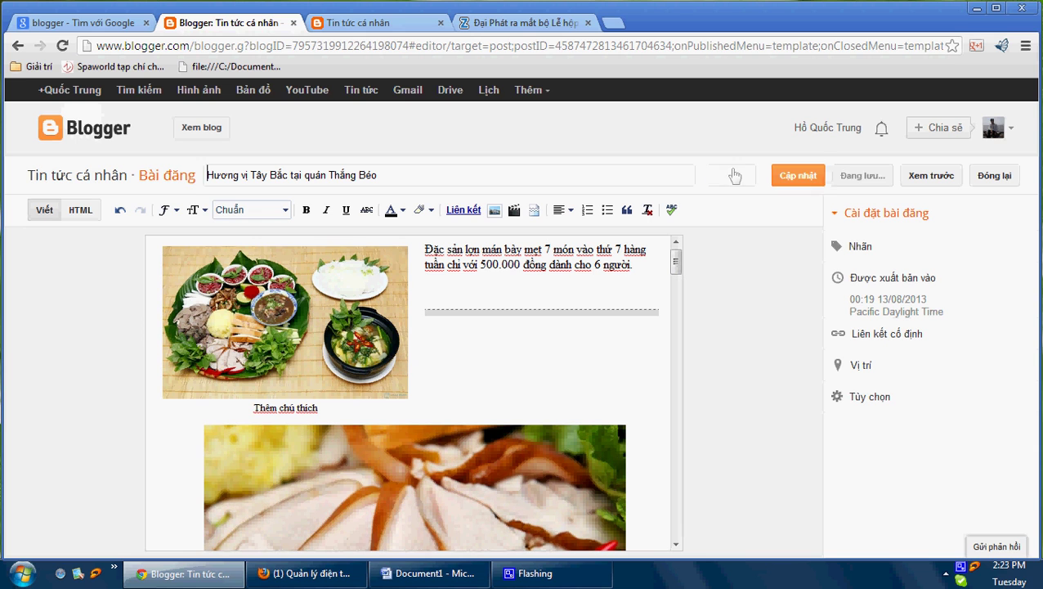
left_click(787, 175)
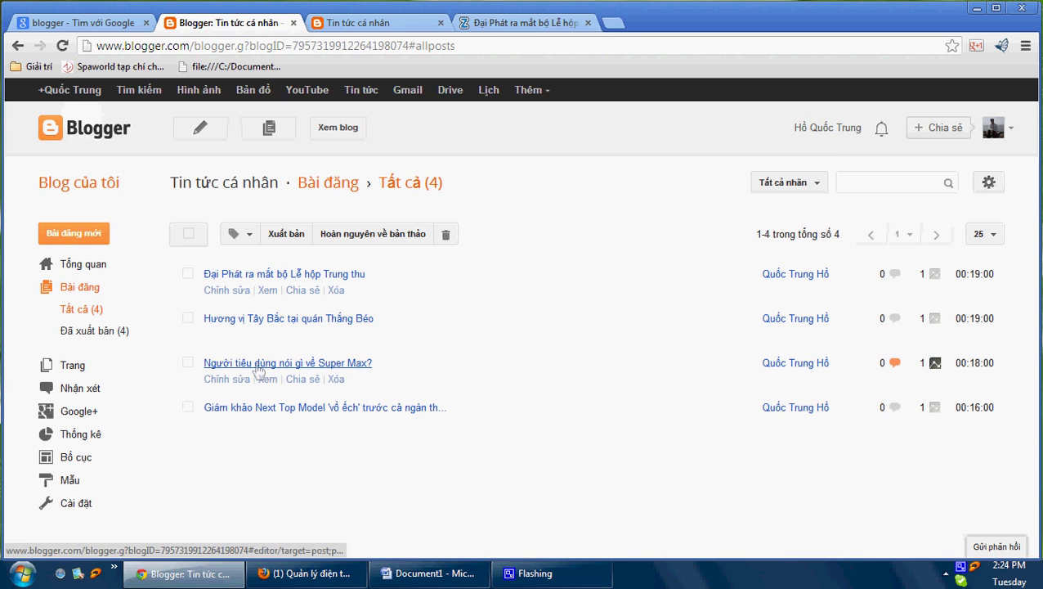
left_click(278, 362)
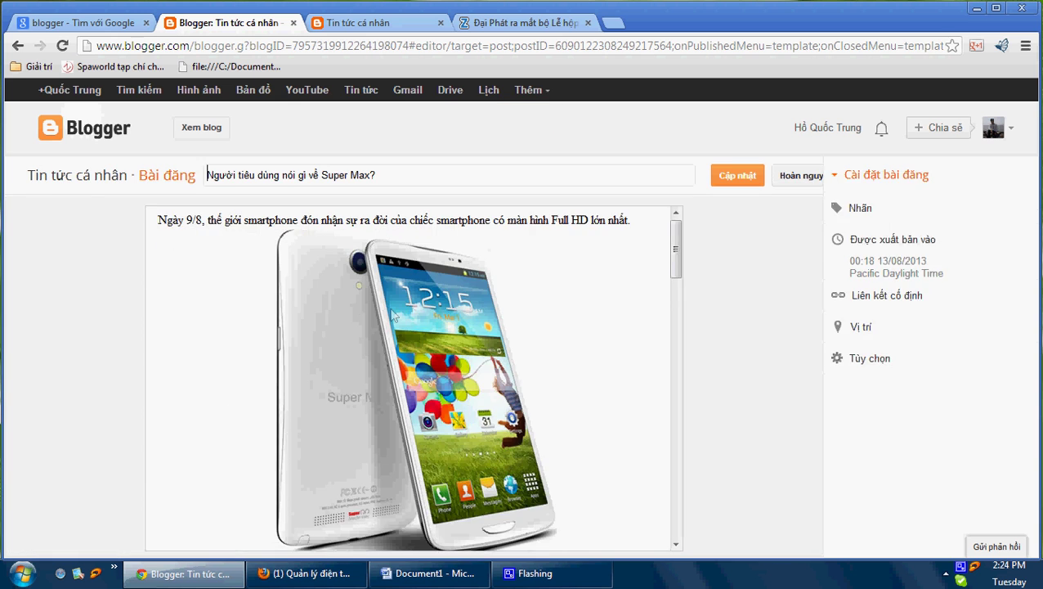
scroll(423, 365, "down", 5)
scroll(417, 343, "up", 3)
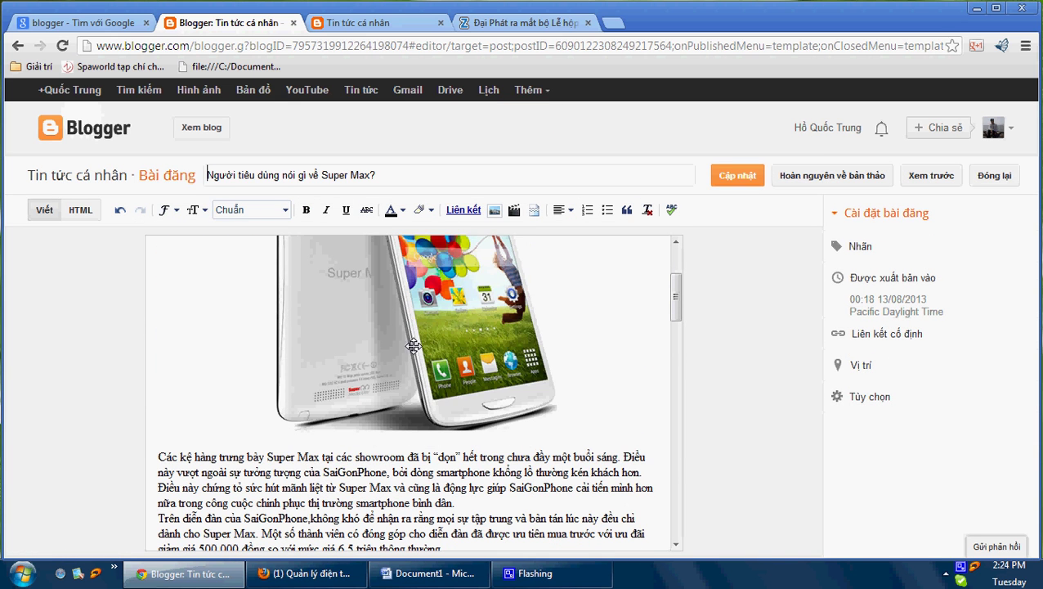
Resize the Super Max phone image to medium (Trung bình) and align it left (Trái).
left_click(406, 323)
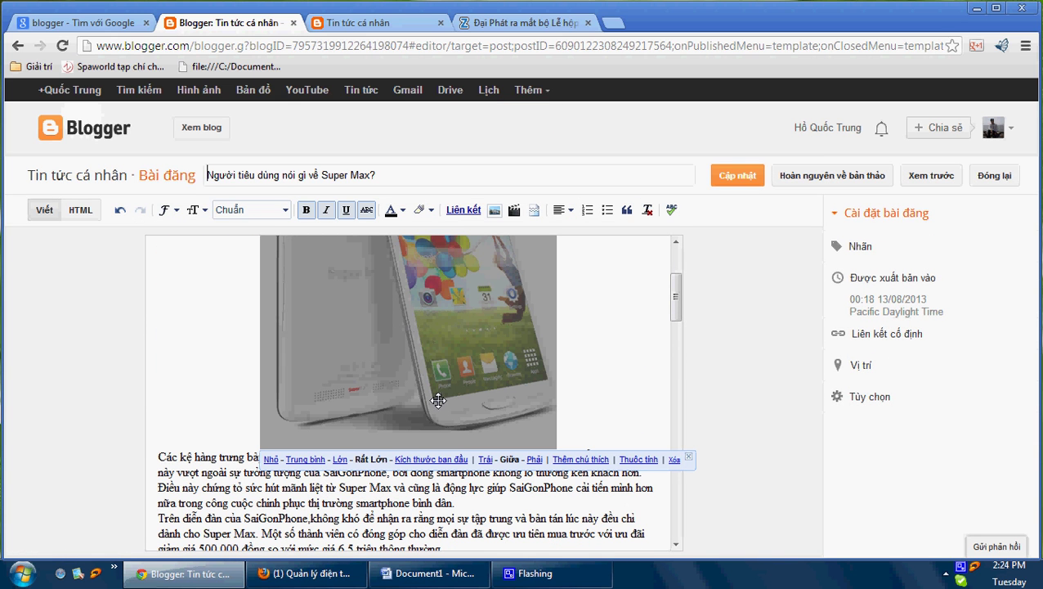
left_click(298, 459)
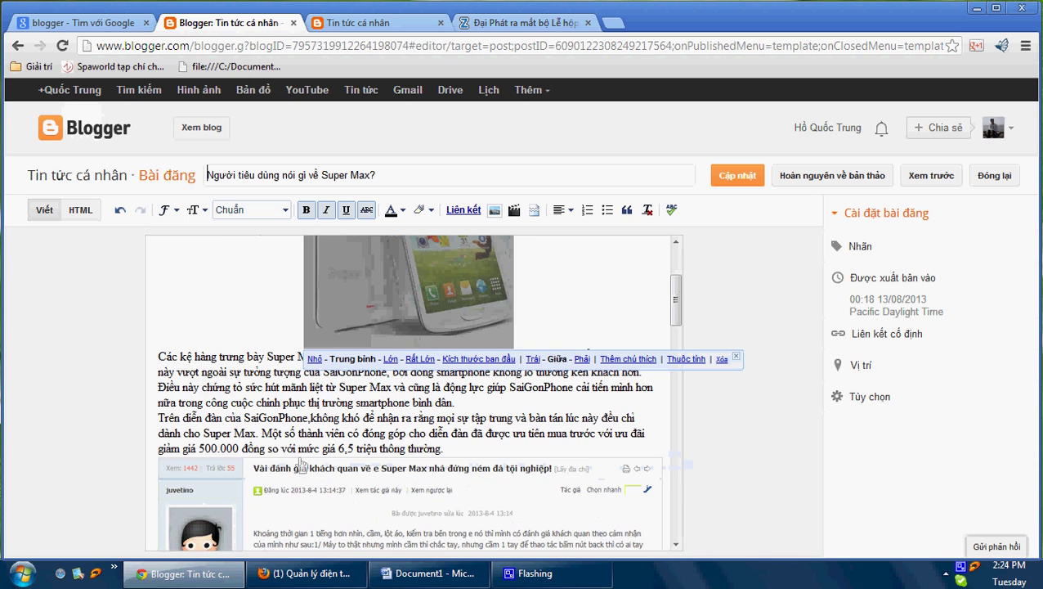
left_click(533, 360)
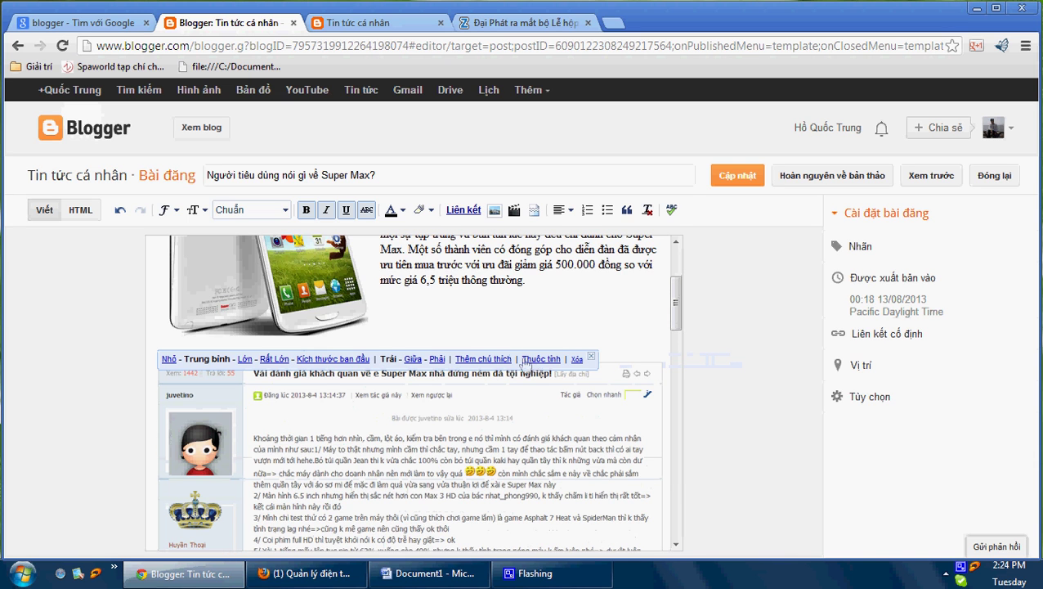
Insert a jump break after the paragraph ending "mức giá 6,5 triệu thông thường." in the Super Max post.
scroll(527, 372, "up", 3)
left_click(552, 461)
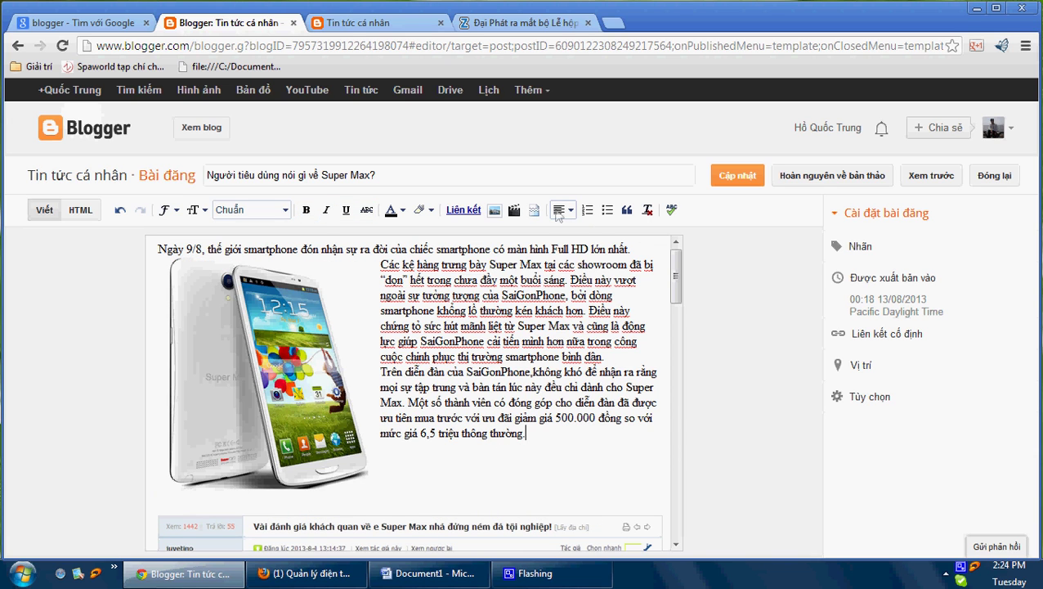
left_click(536, 210)
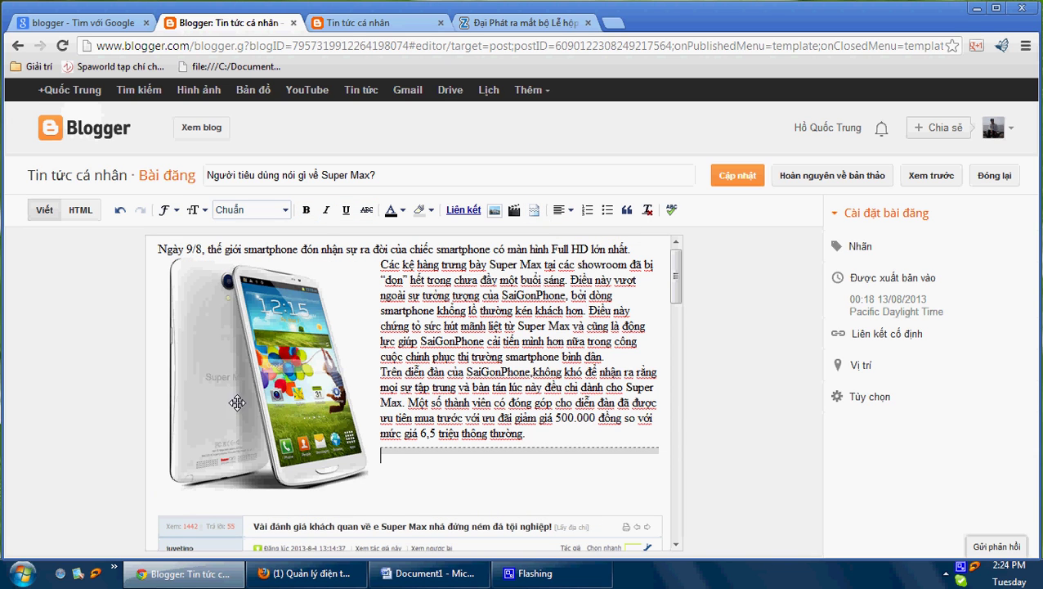
left_click(271, 366)
left_click(411, 468)
left_click(317, 344)
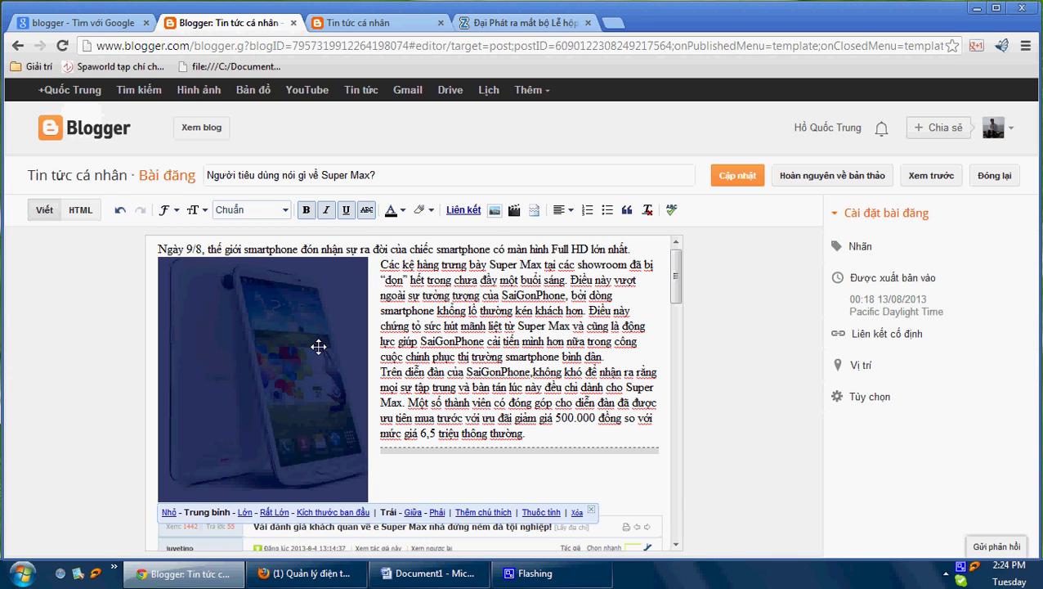
Update the Super Max post and open "Giám khảo Next Top Model 'vồ ếch' trước cả ngàn thí sinh" for editing.
left_click(738, 174)
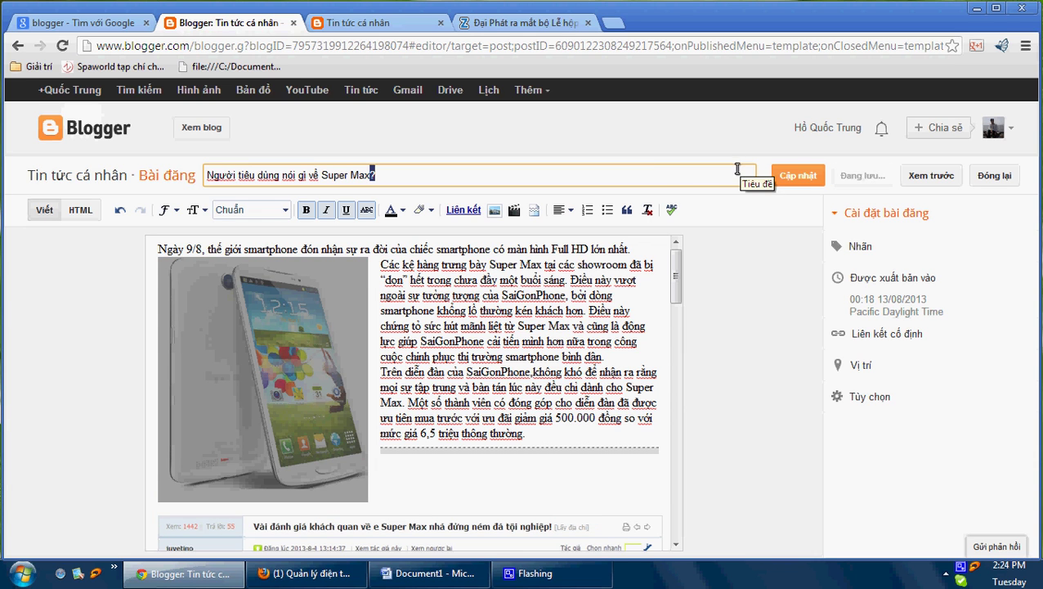
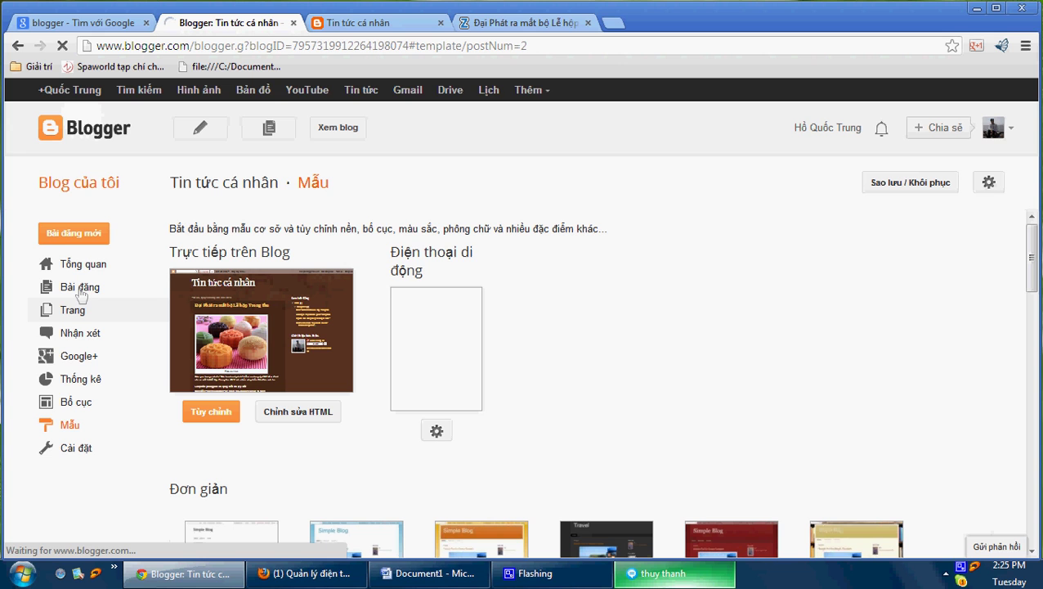
left_click(82, 292)
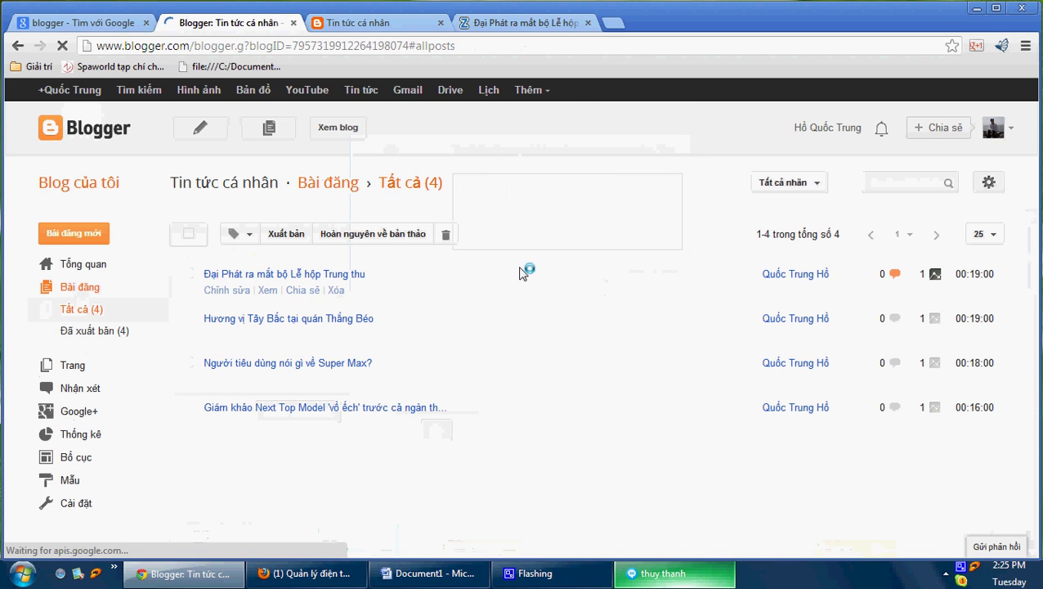
left_click(247, 414)
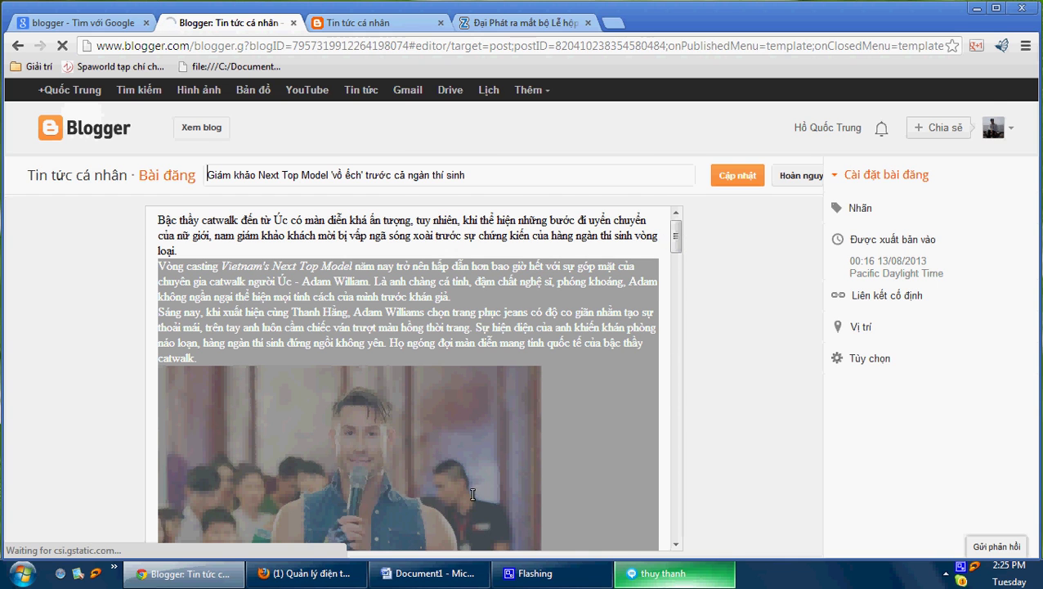
Switch to the Word document, add the bullet "Hi mạng load chậm quá" and return to Blogger.
left_click(429, 573)
key("Return")
type("h")
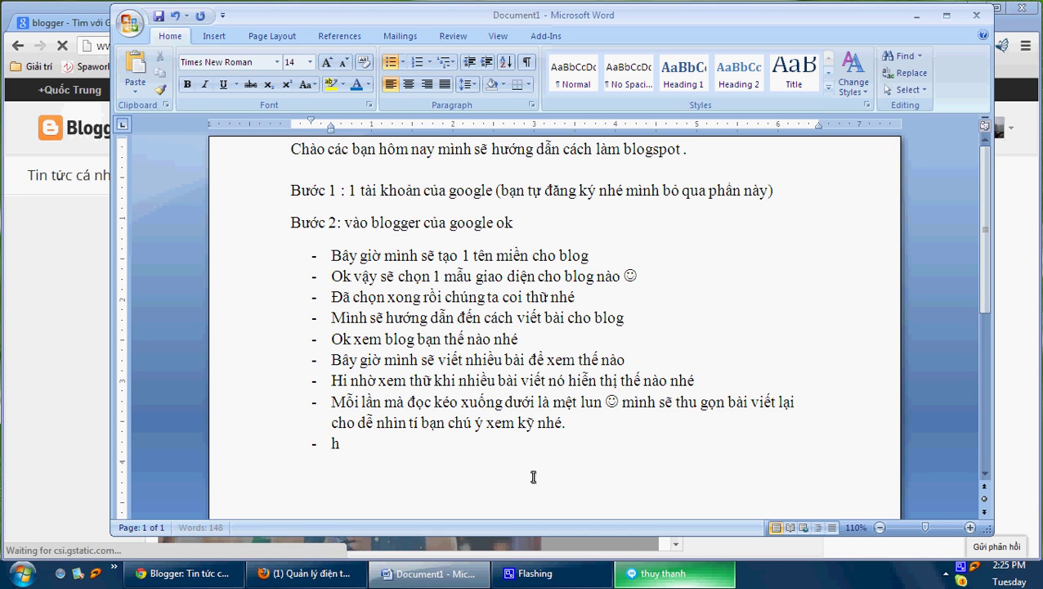
type("i mạng load chậm quá")
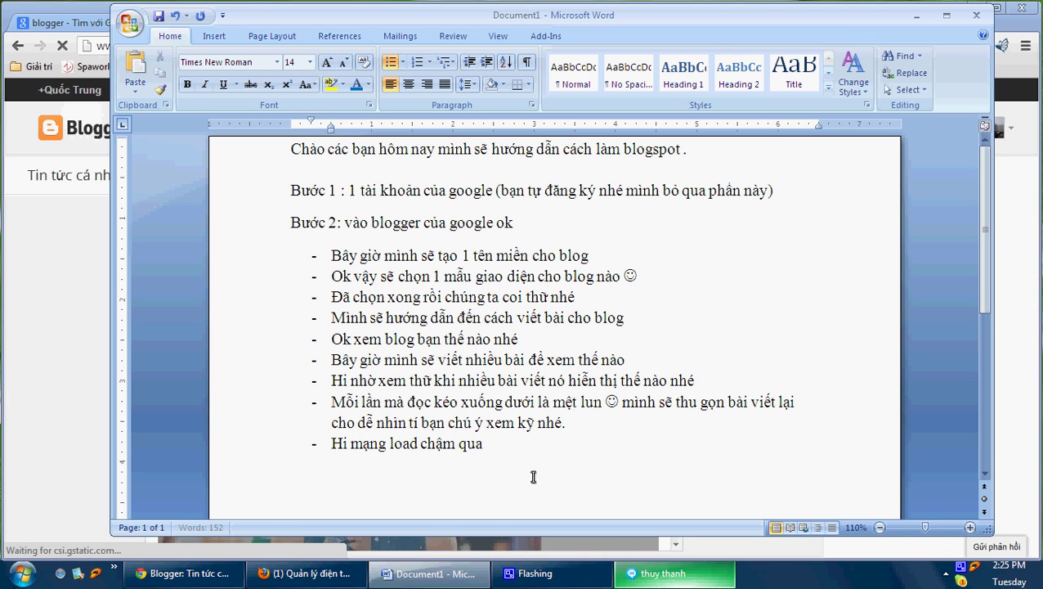
left_click(54, 277)
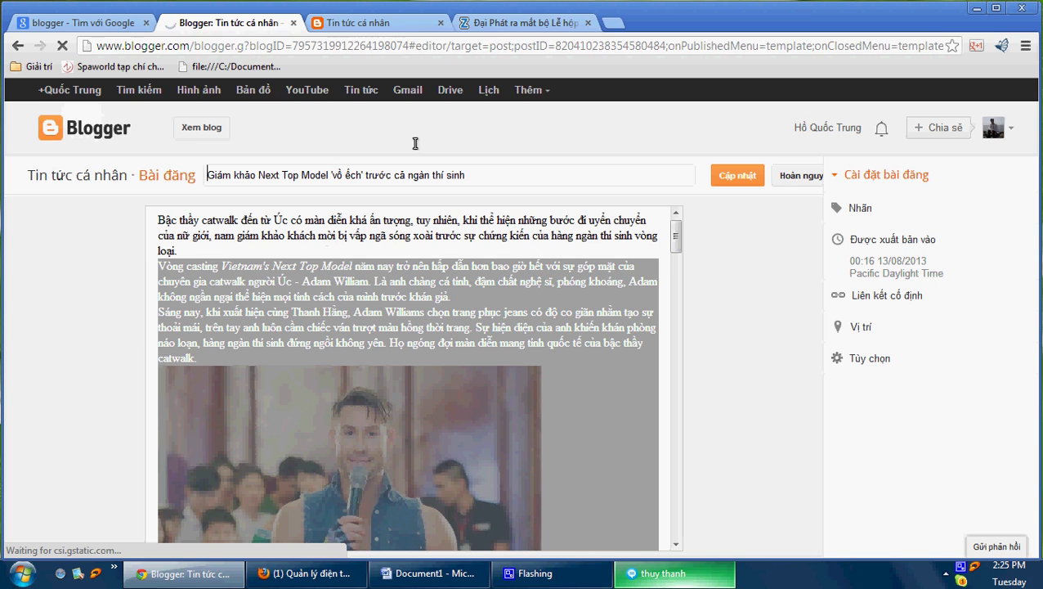
left_click(471, 46)
double_click(470, 46)
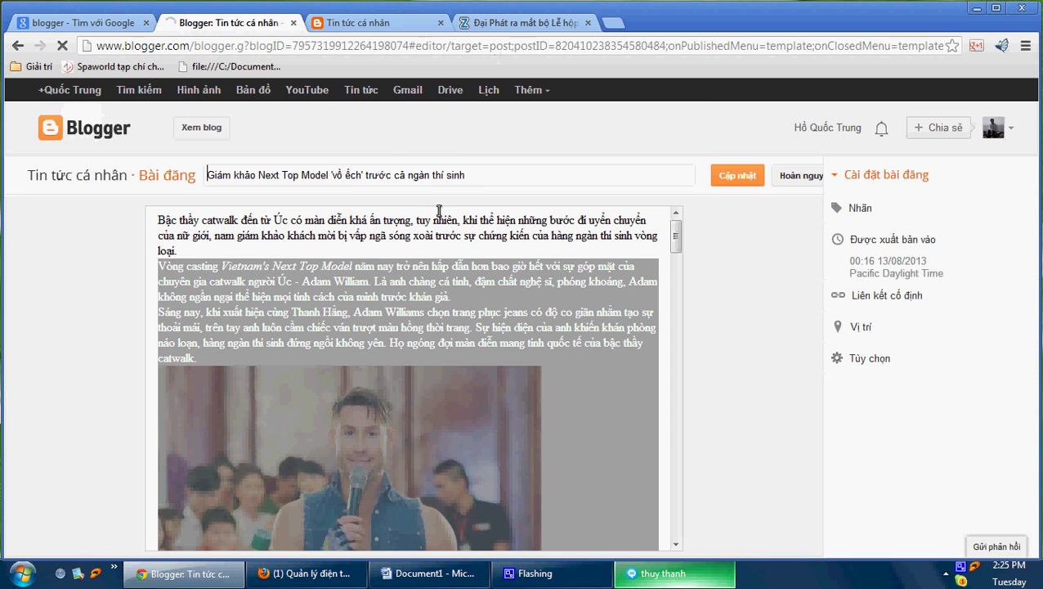
left_click(661, 278)
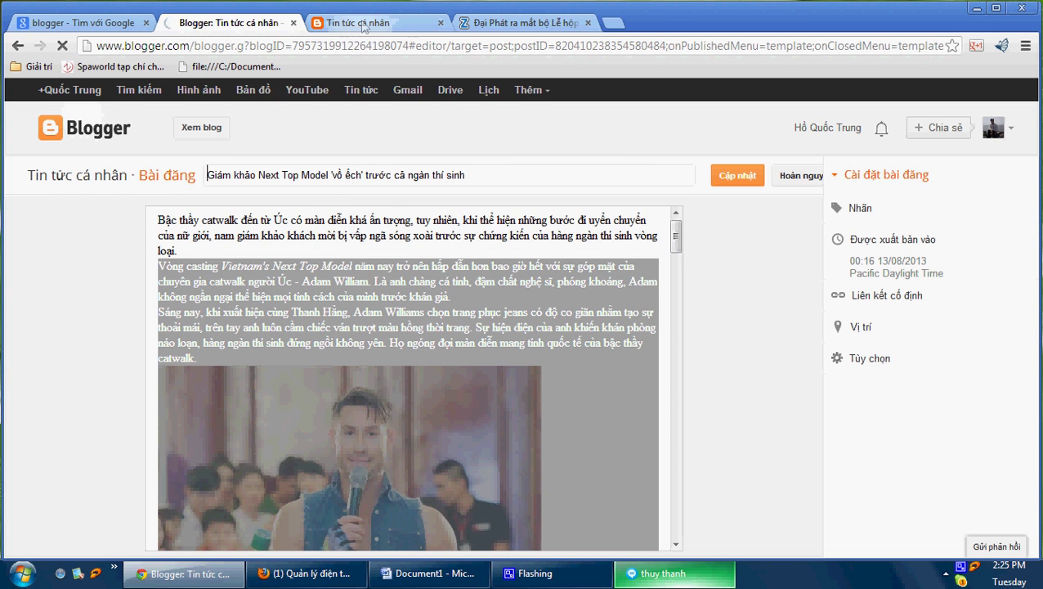
left_click(376, 23)
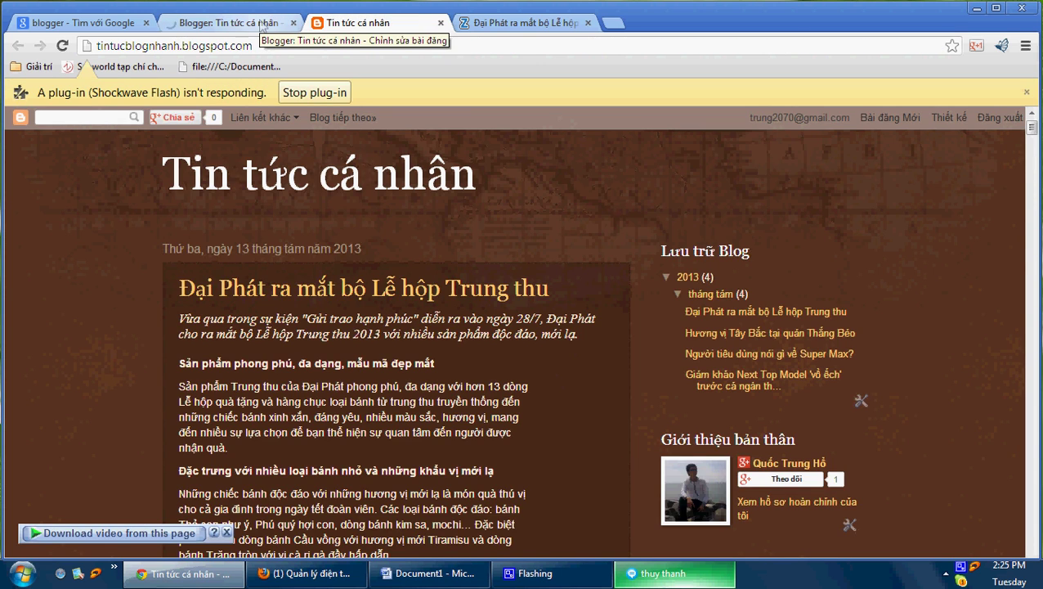
left_click(290, 23)
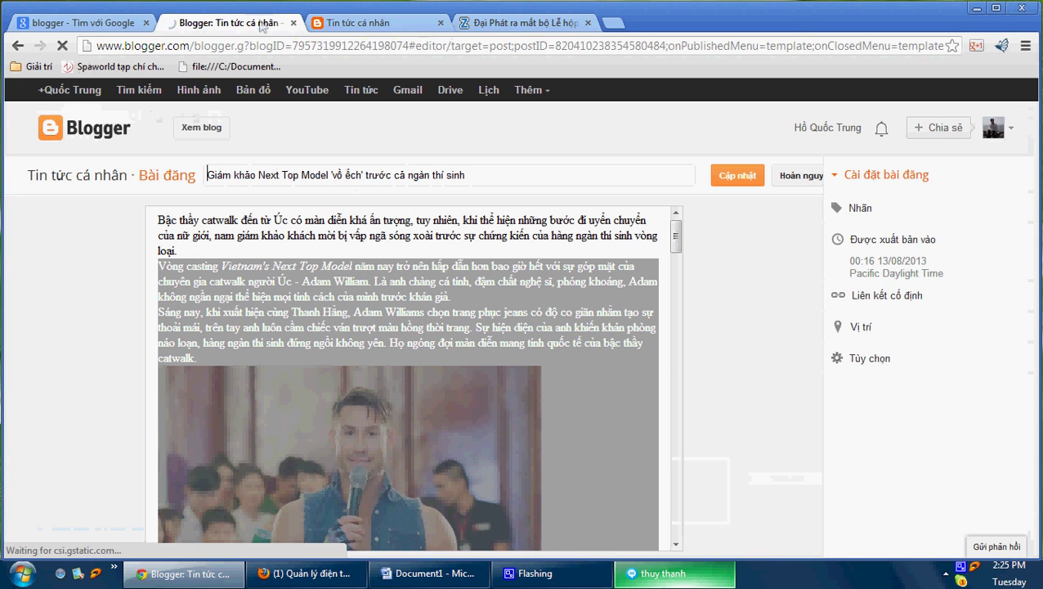
Switch to Word and extend the last bullet with ", bây giờ chúng ta xem bài viết".
left_click(428, 572)
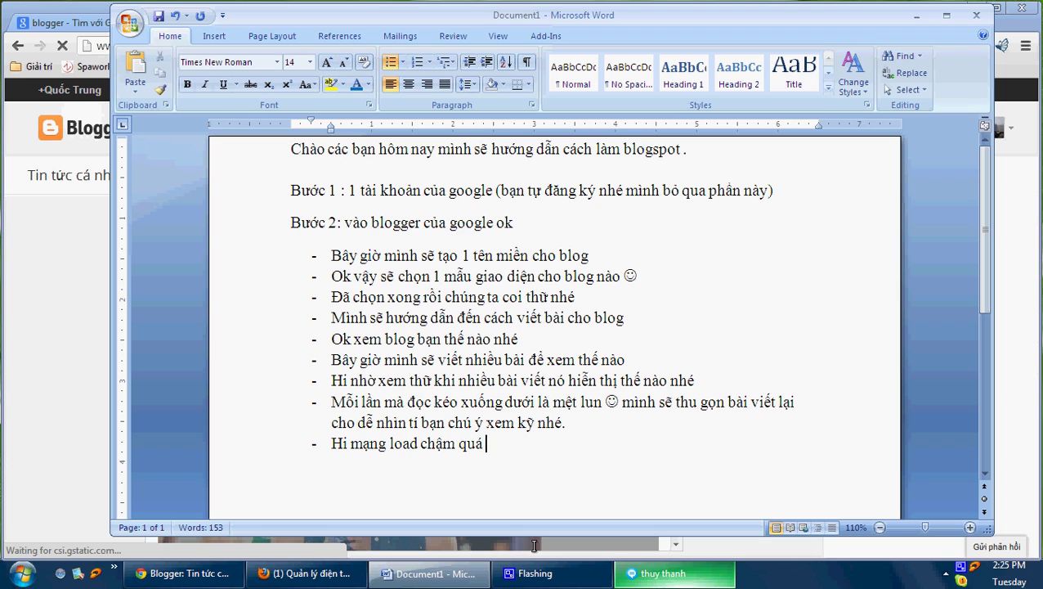
type(", bây gi")
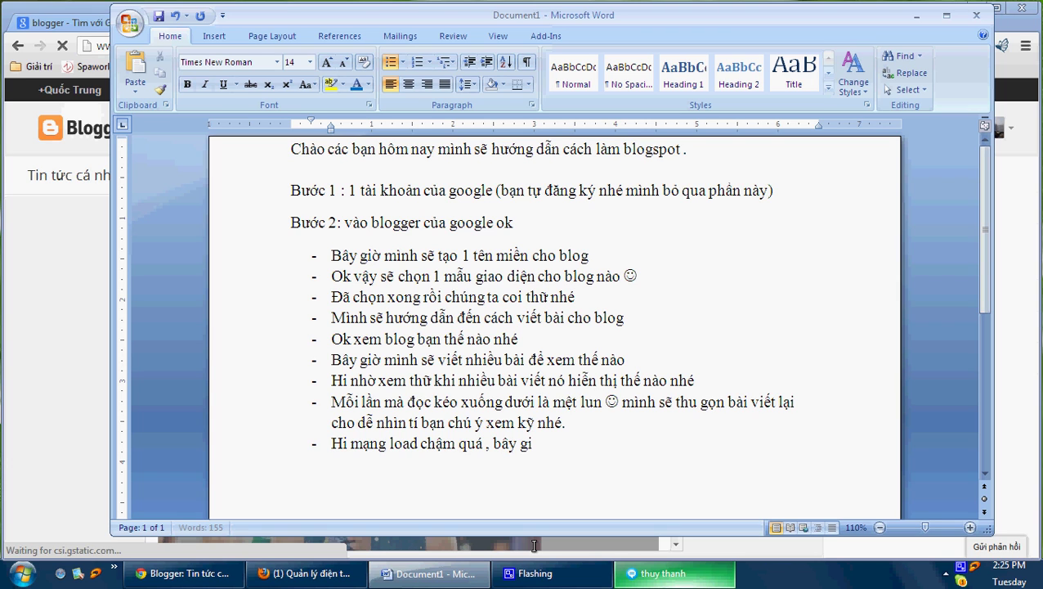
type("ờ chum")
key("BackSpace")
type("ng ta xm")
key("BackSpace")
type("e")
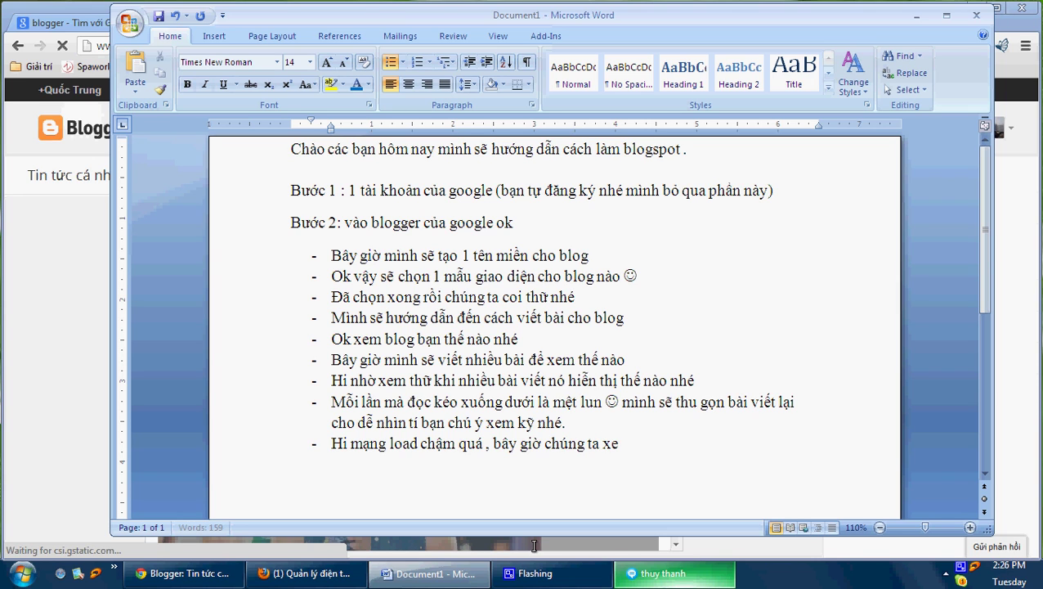
type("m cach")
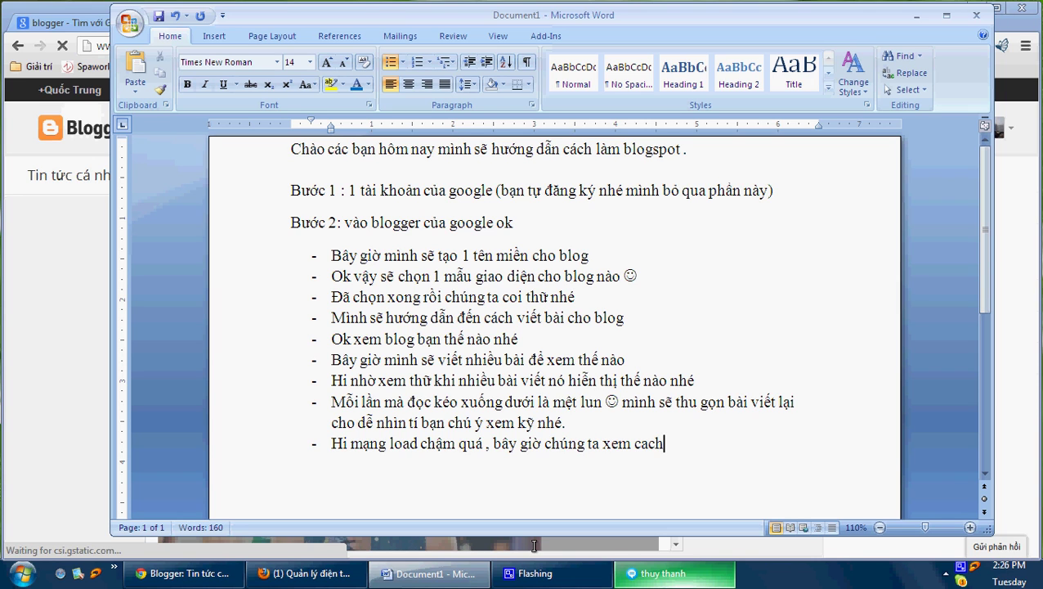
key("BackSpace")
key("BackSpace")
key("BackSpace")
key("BackSpace")
type("bài viết")
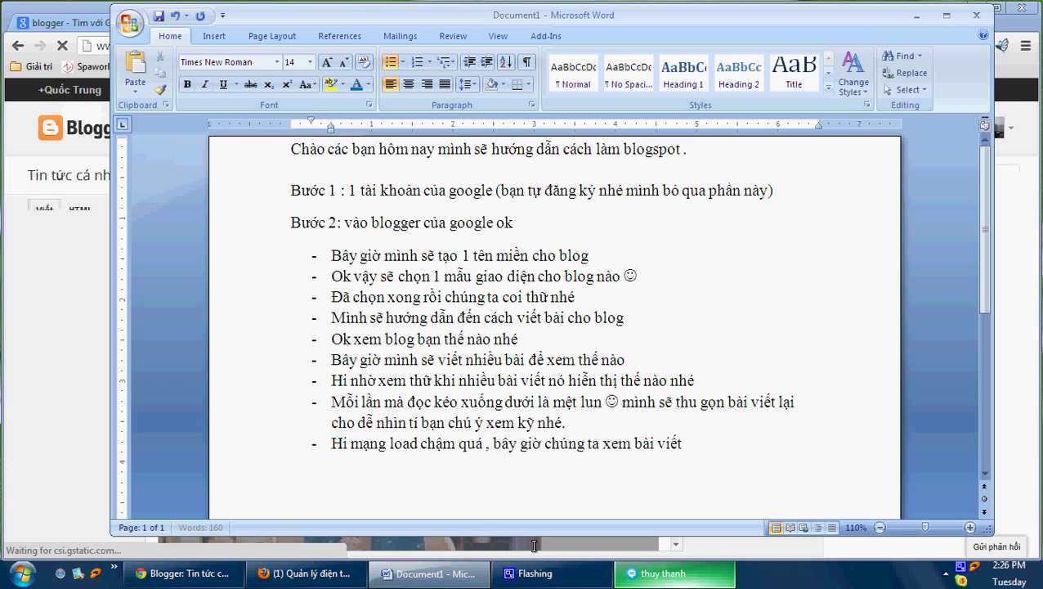
Complete the last bullet with "nó hiện ra có ngắn ngọn ko nhé" and switch back to the Blogger editor.
type(" nó hiện ra")
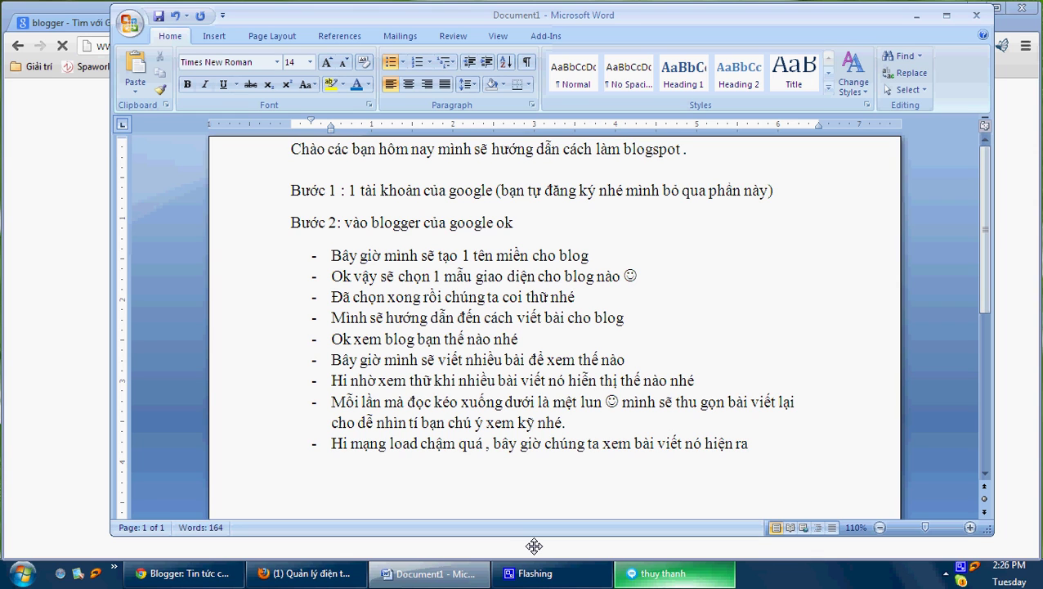
type(" có")
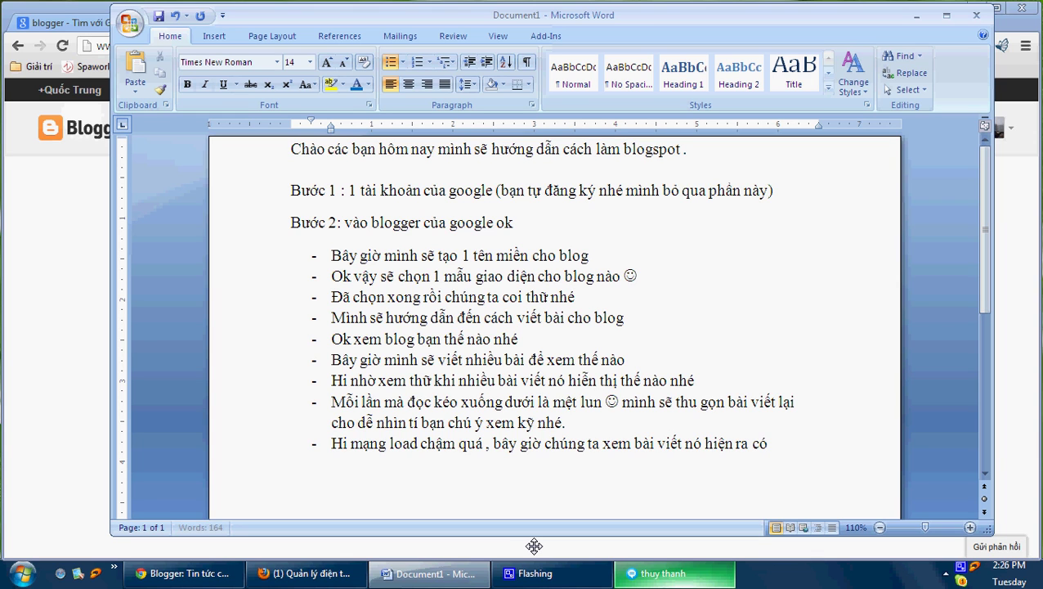
type(" nganws ng")
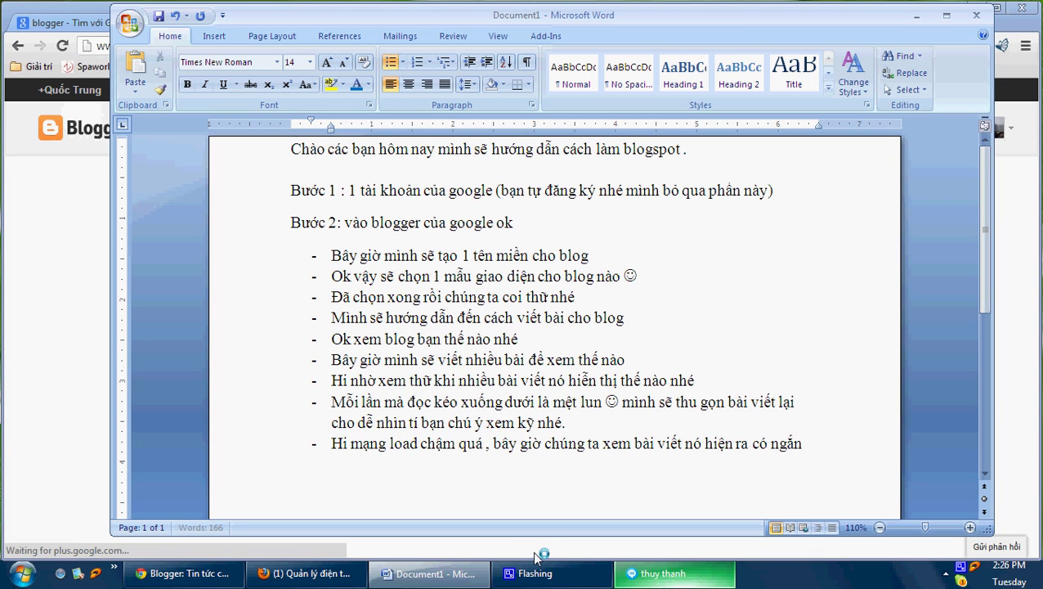
type("on")
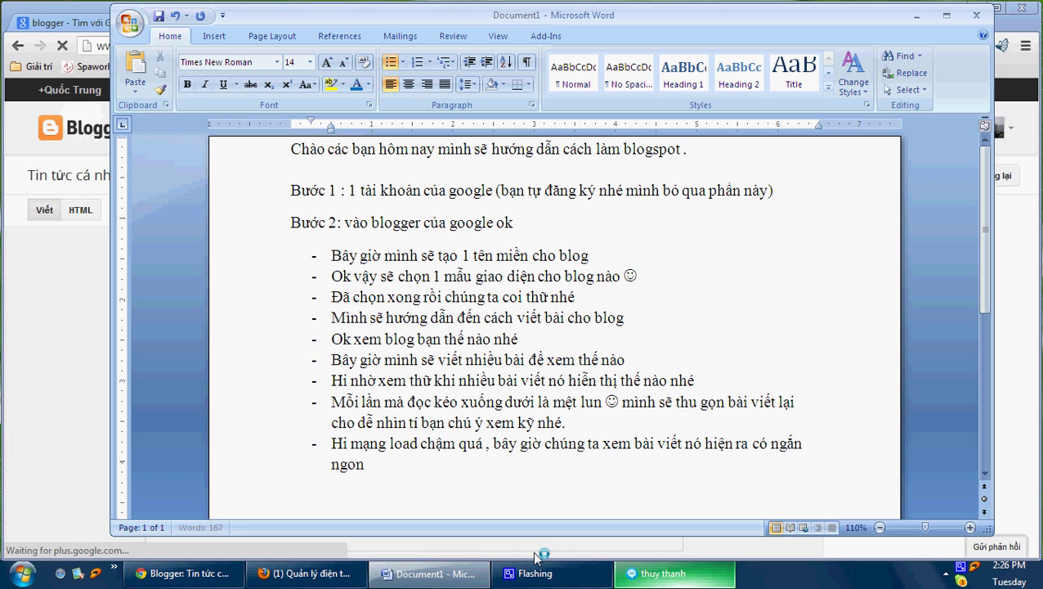
type("j ko nhes")
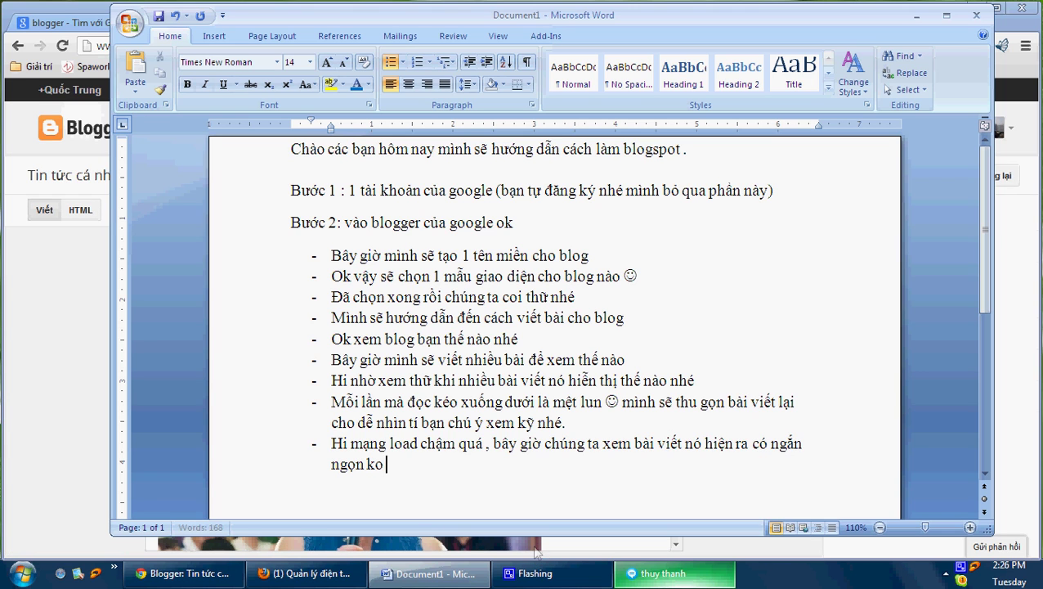
left_click(5, 385)
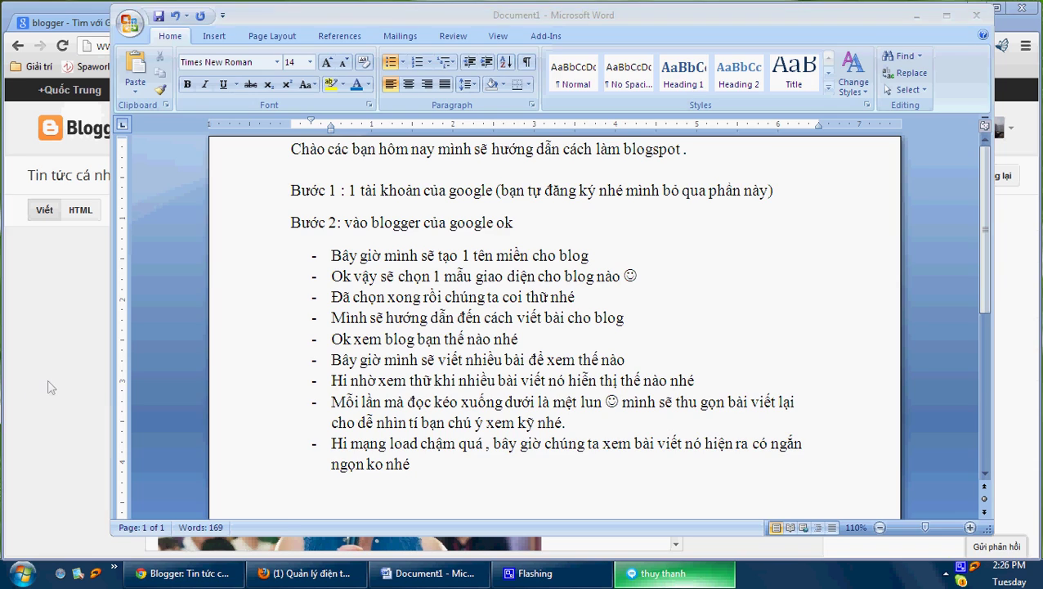
Resize the first photo in the Next Top Model post to medium (Trung bình) and move it below the opening paragraph.
left_click(363, 453)
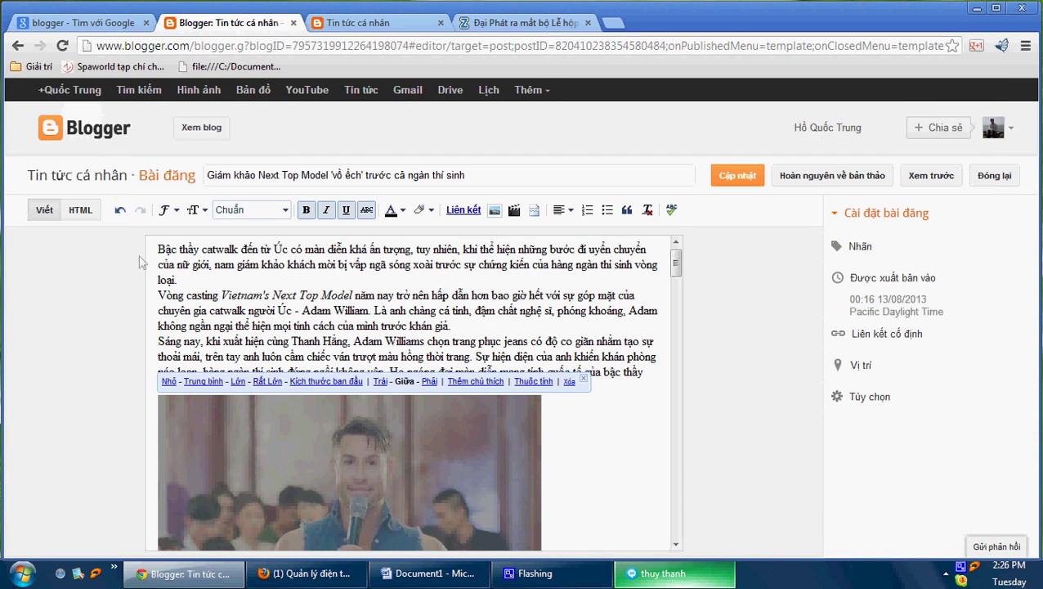
left_click(204, 382)
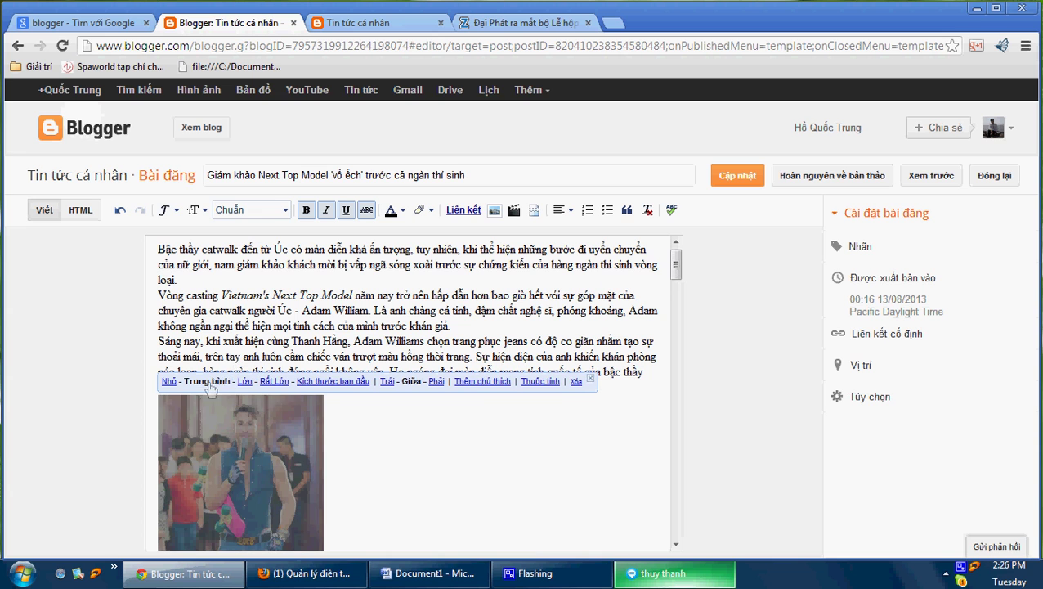
left_click(479, 384)
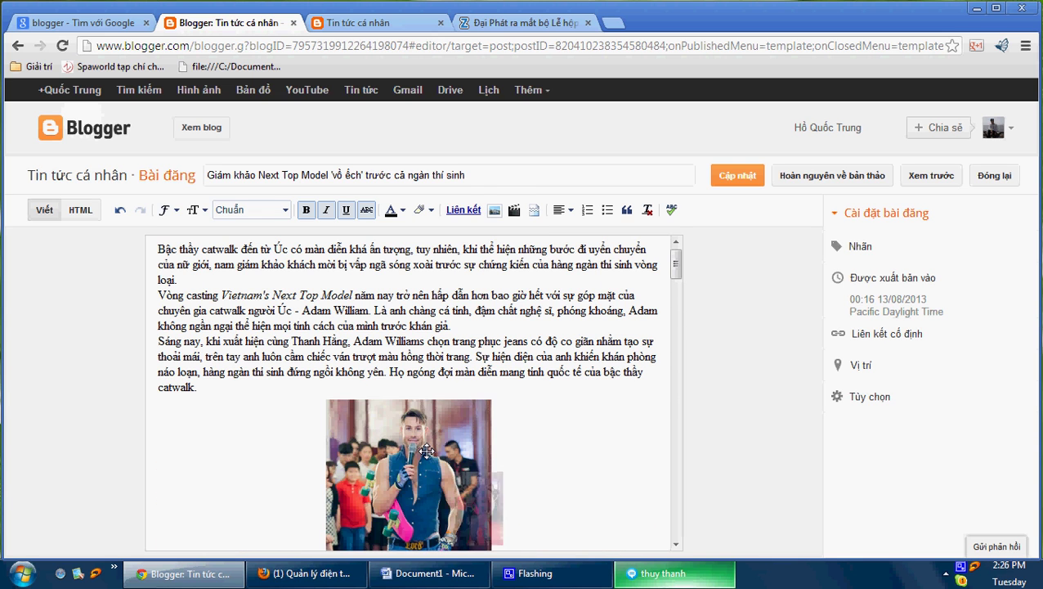
left_click(426, 451)
left_click(649, 389)
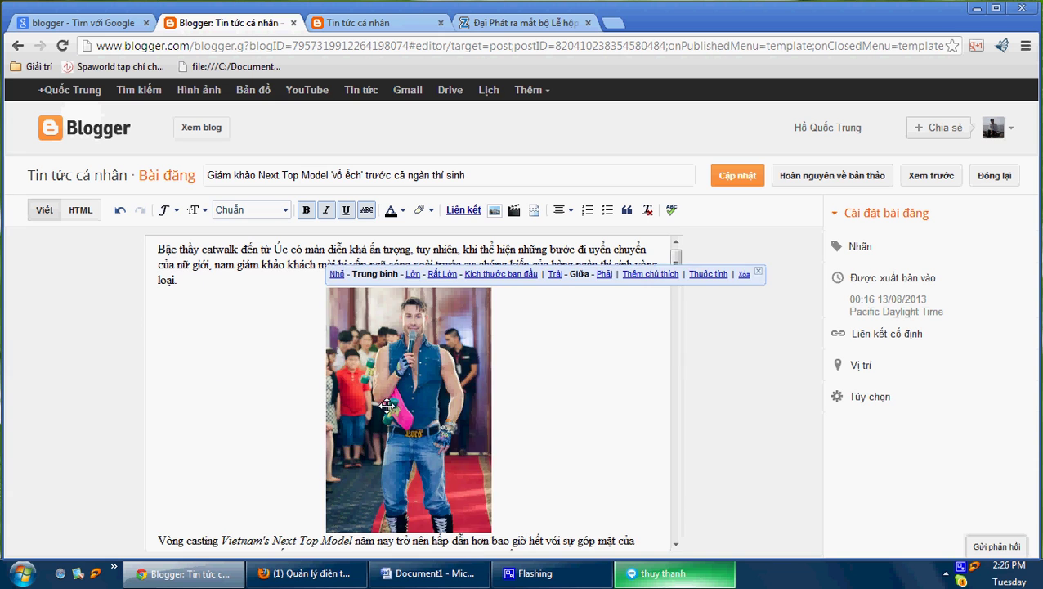
double_click(431, 400)
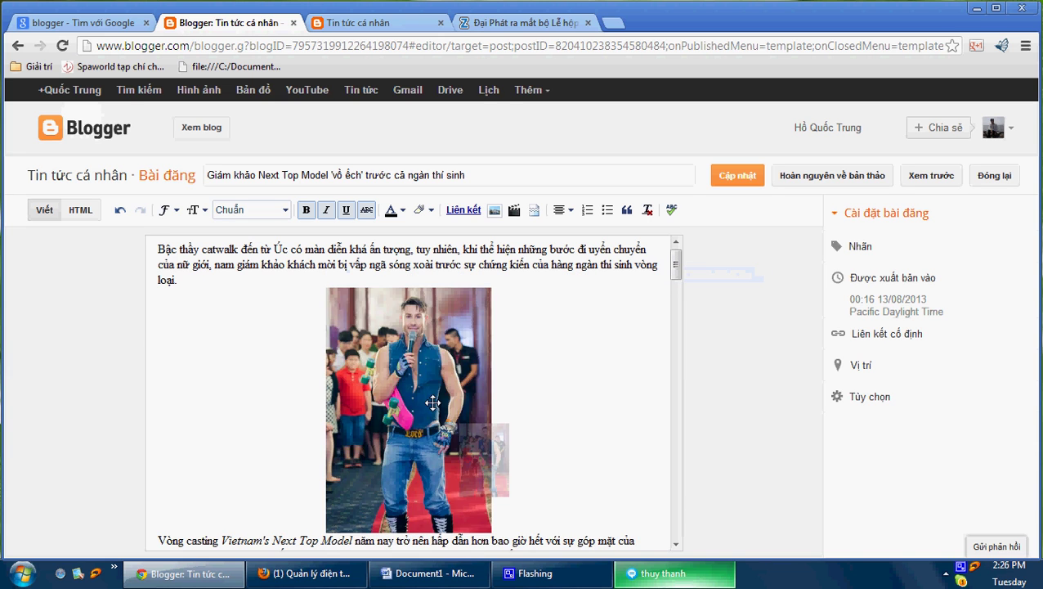
Align the photo below the opening paragraph left (Trái).
left_click(424, 344)
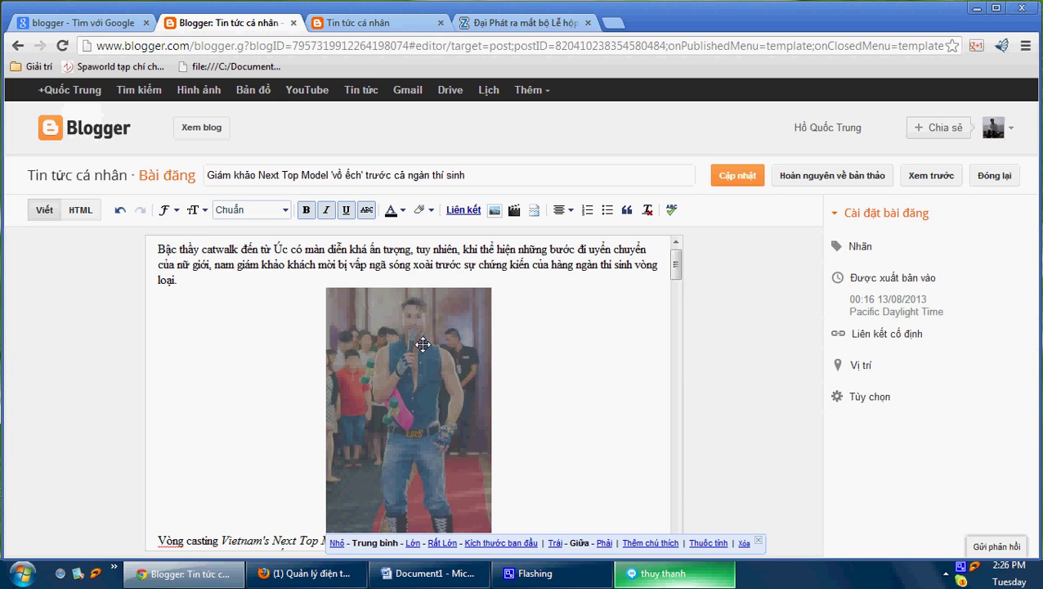
scroll(414, 300, "down", 2)
scroll(415, 301, "up", 2)
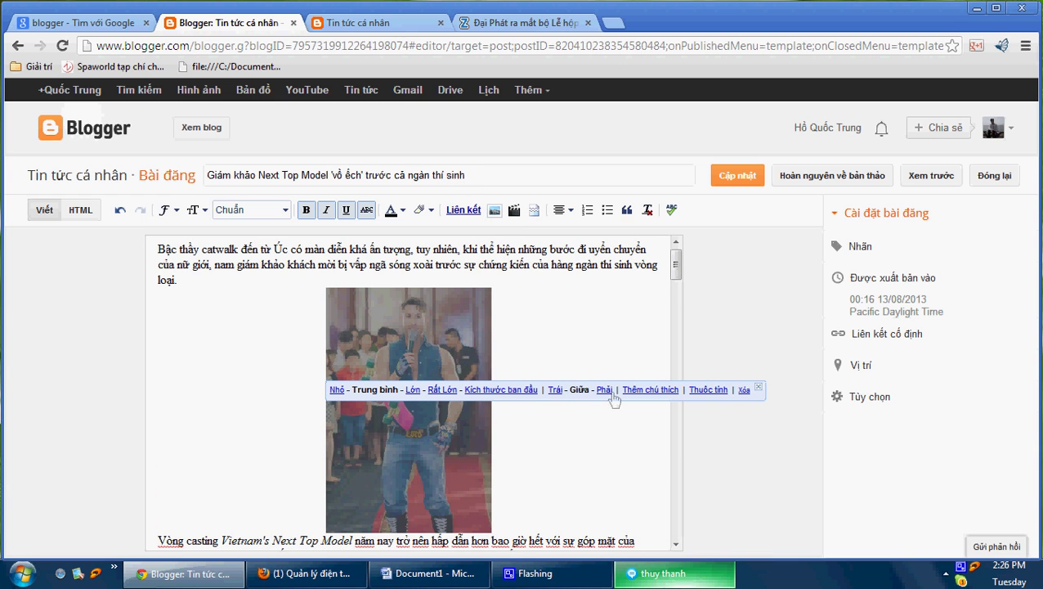
left_click(555, 390)
Insert a jump break after the paragraph ending "thán phục từ cả ngàn thí sinh." and update the post.
scroll(442, 406, "down", 3)
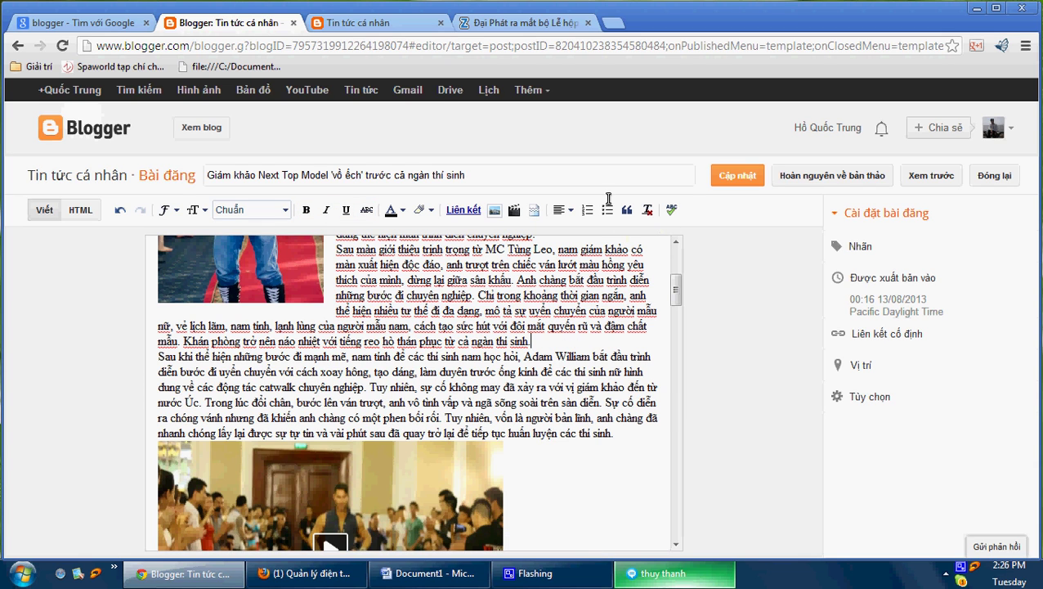
left_click(534, 210)
left_click(736, 177)
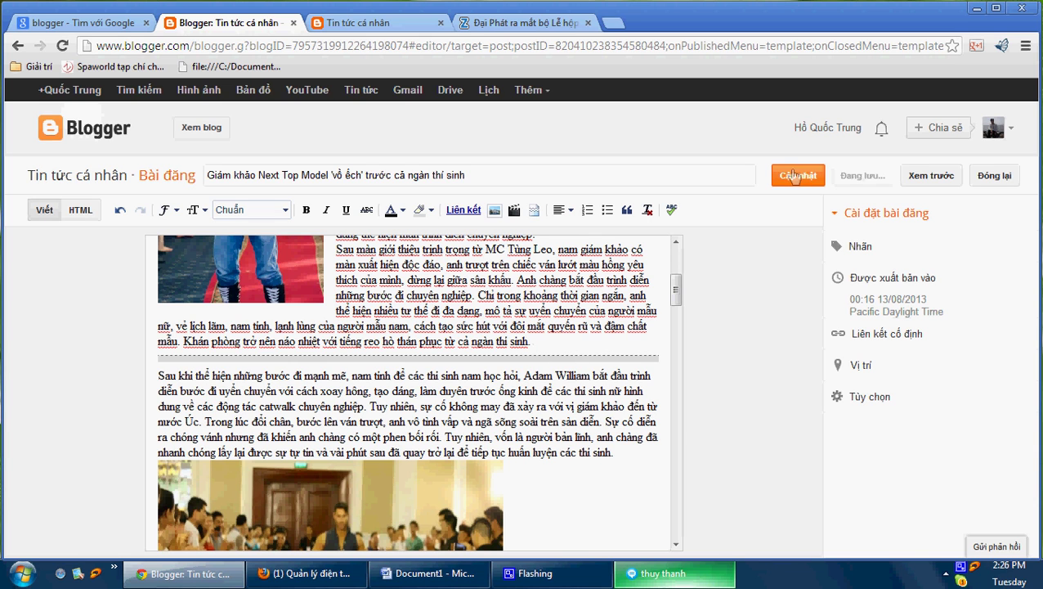
left_click(732, 178)
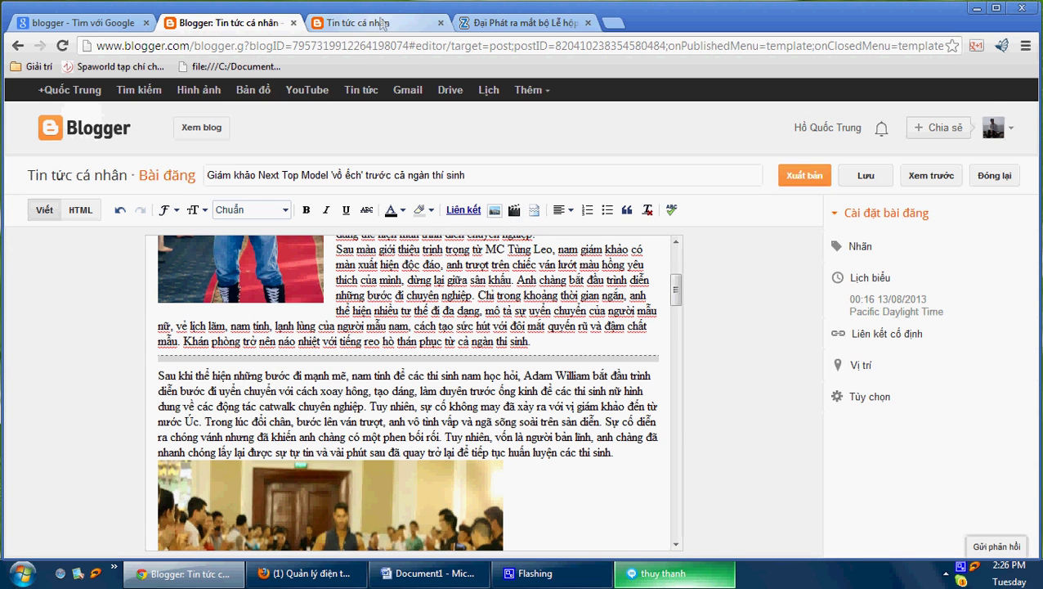
Publish the edited Next Top Model post, then reload the live blog and check the shortened posts down to the page's end.
left_click(808, 180)
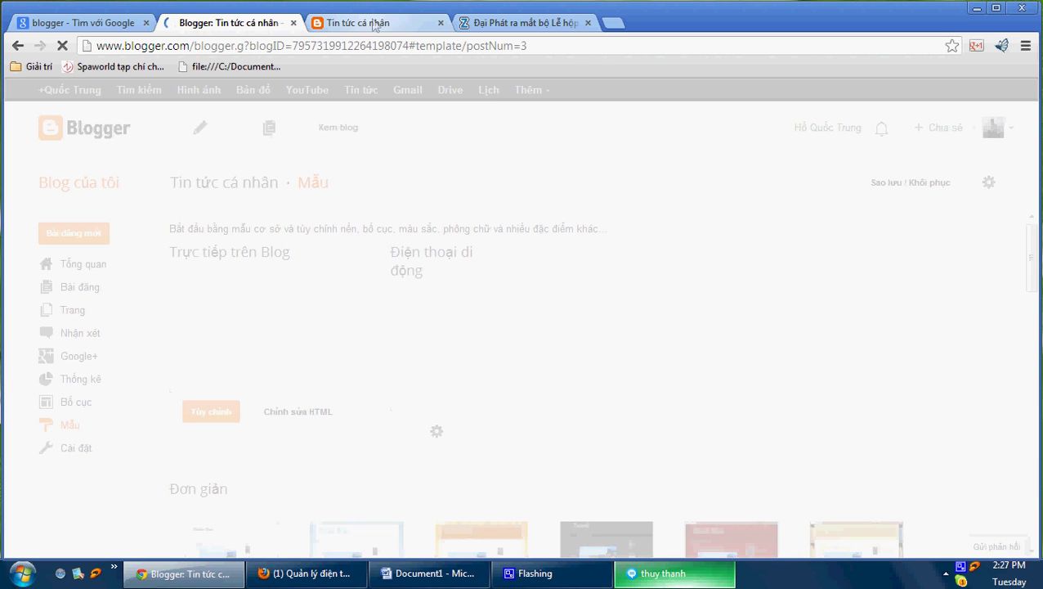
left_click(374, 24)
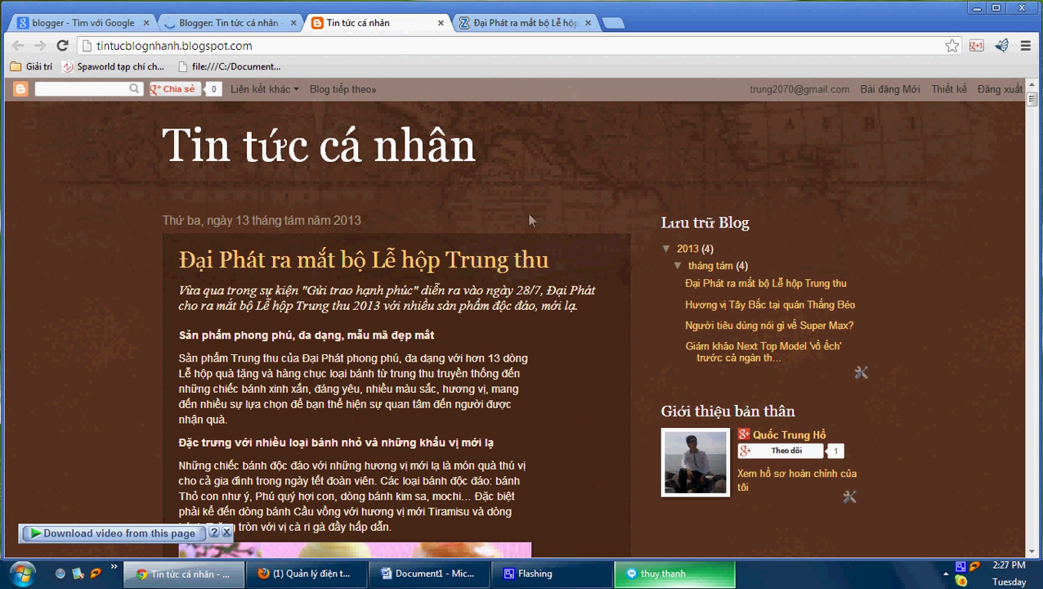
right_click(645, 142)
left_click(687, 189)
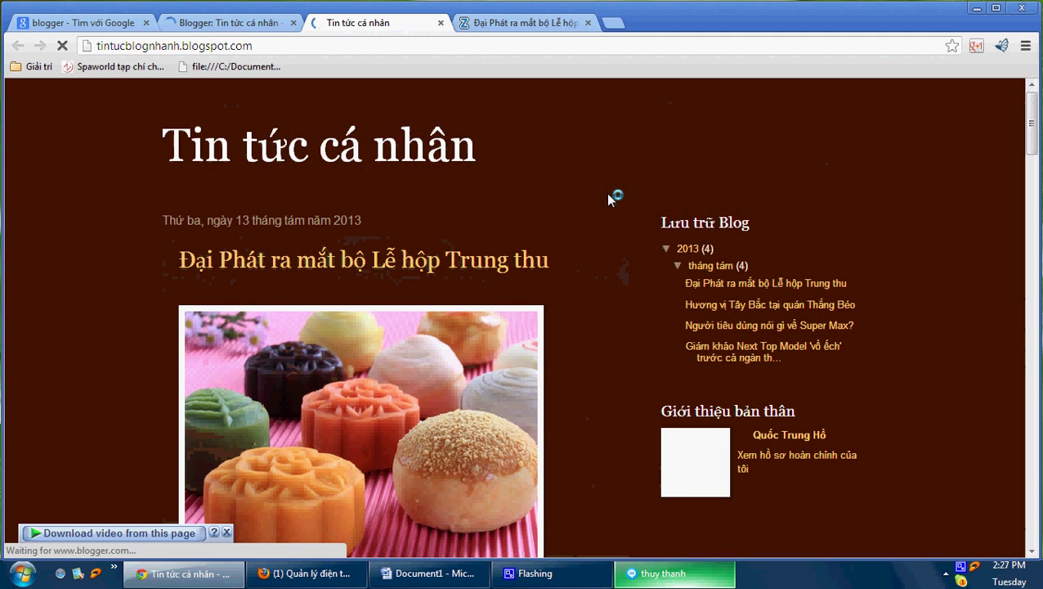
scroll(609, 199, "down", 7)
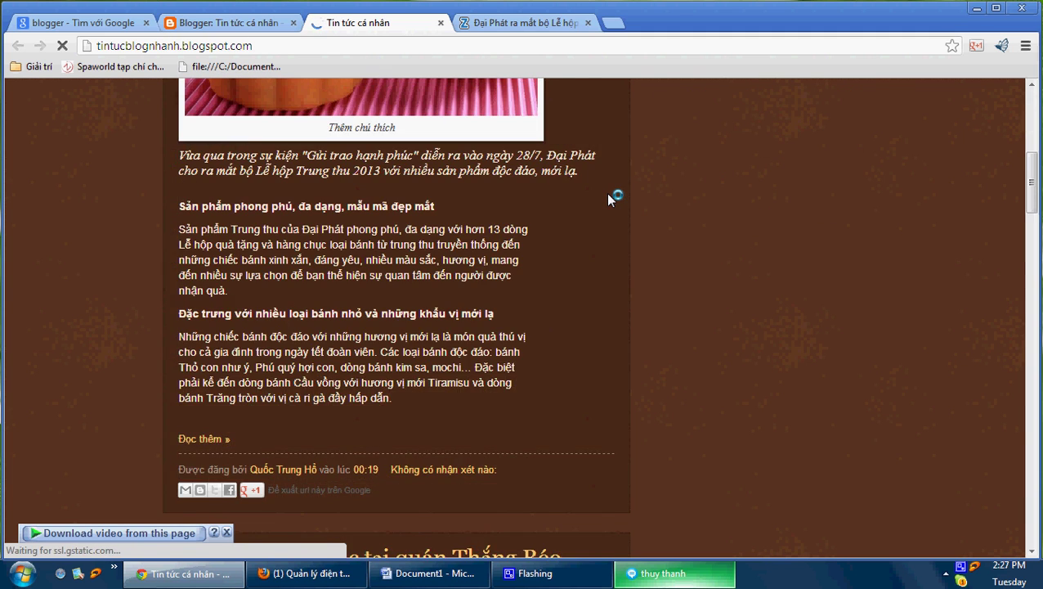
scroll(609, 195, "down", 8)
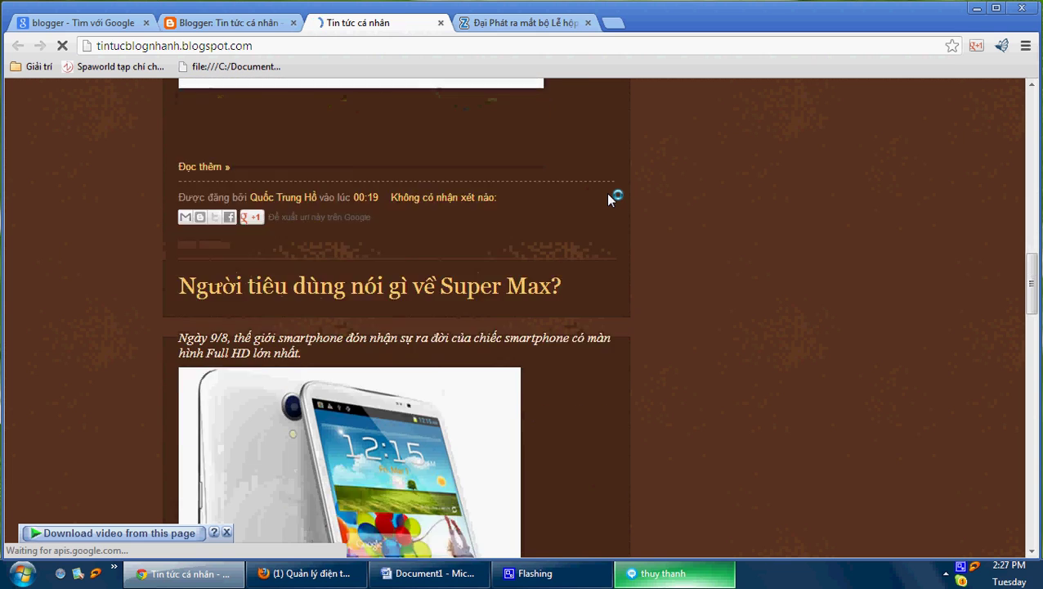
scroll(608, 194, "down", 10)
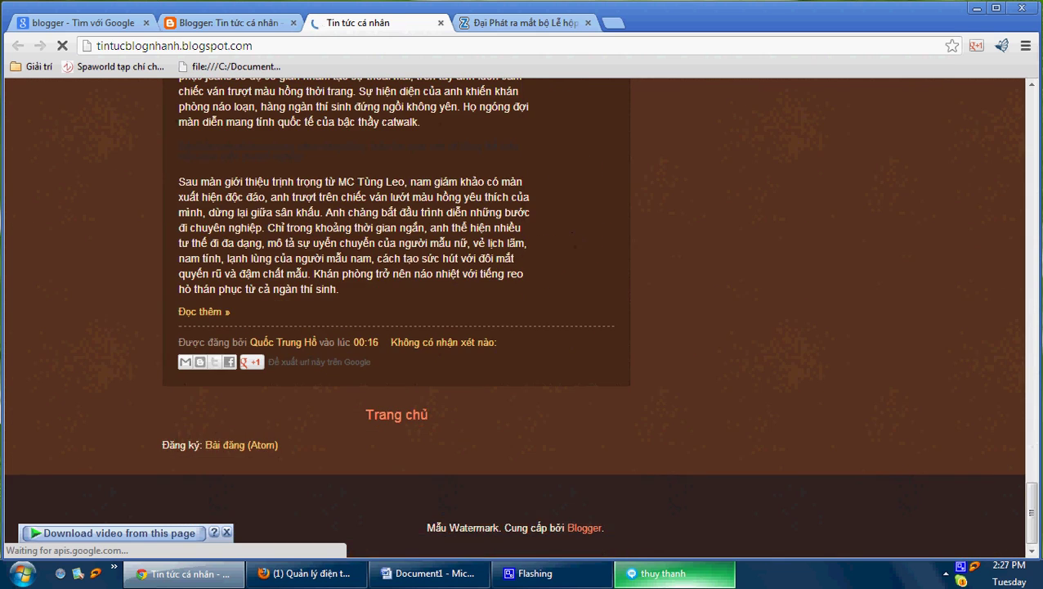
Switch to Word and write the next bullet as "Ok đã thu ngọn lại nếu số lượng bài viết của bạn nhiều lên.".
key("alt+Tab")
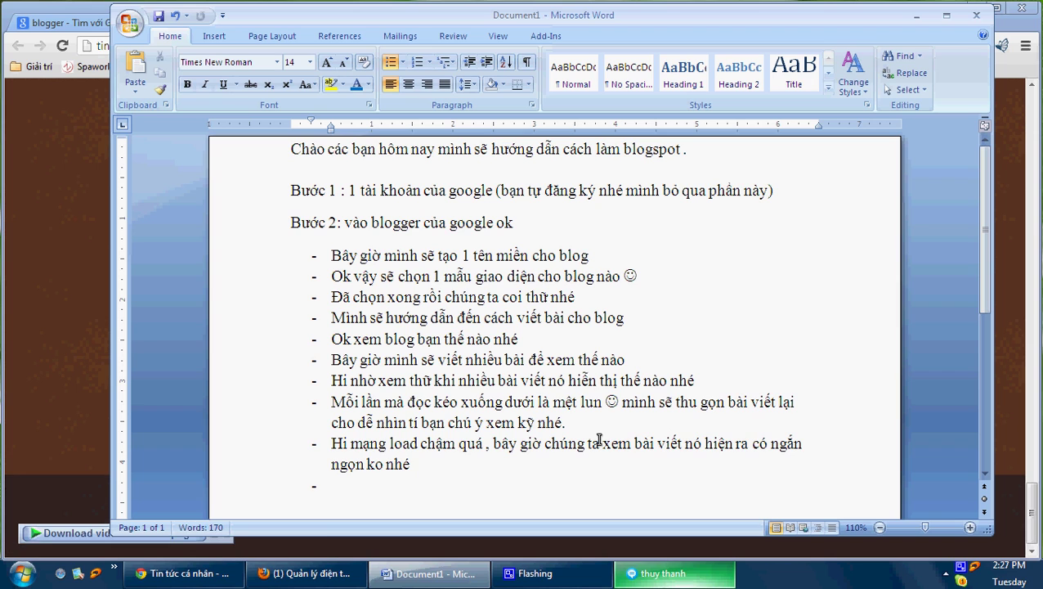
type("Ok da")
type(" thu n")
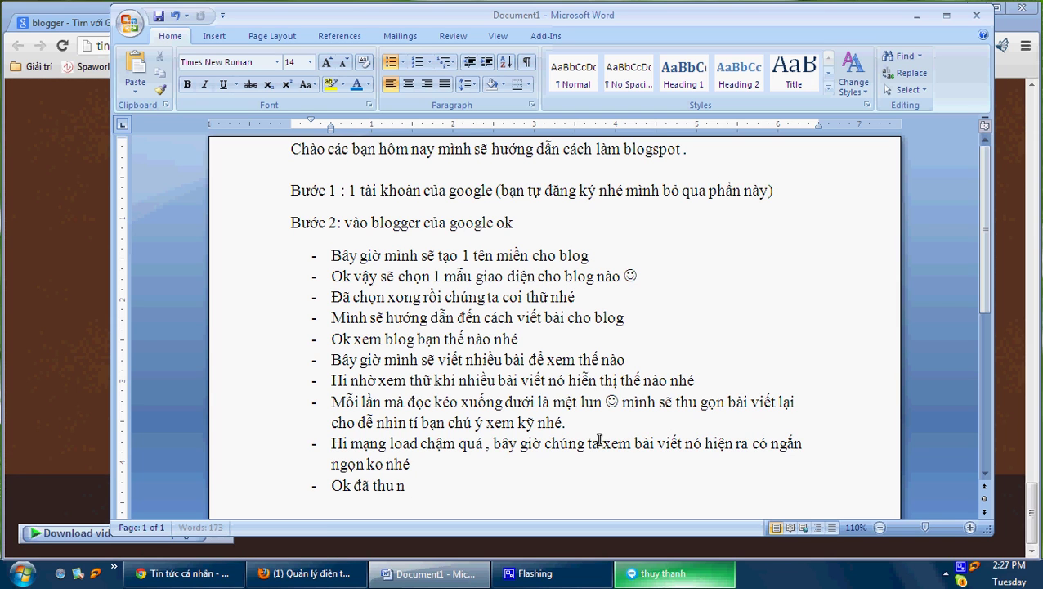
type("gọn lai")
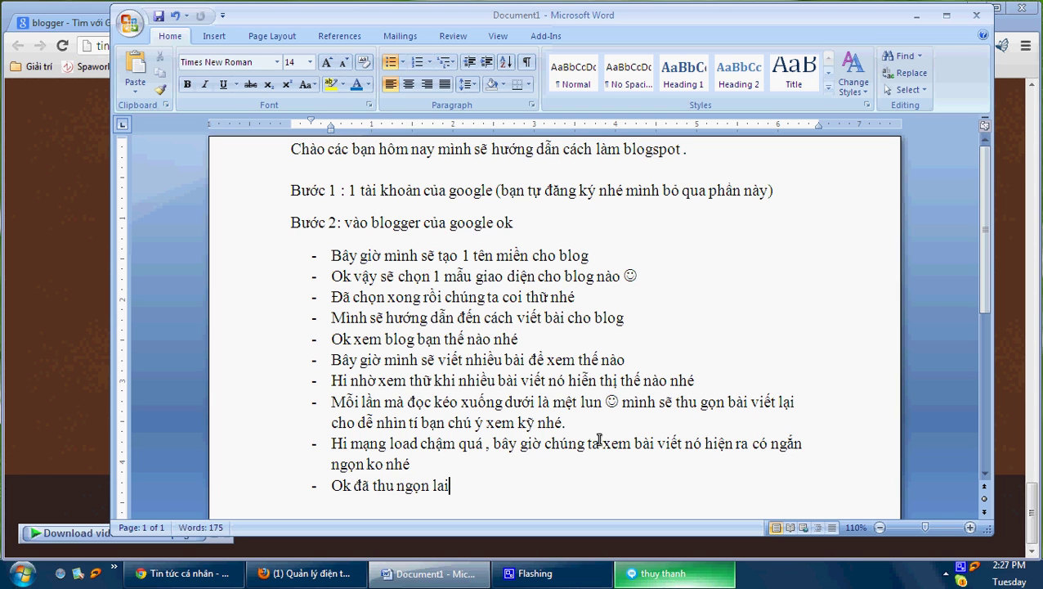
type("j neus soos luongwj")
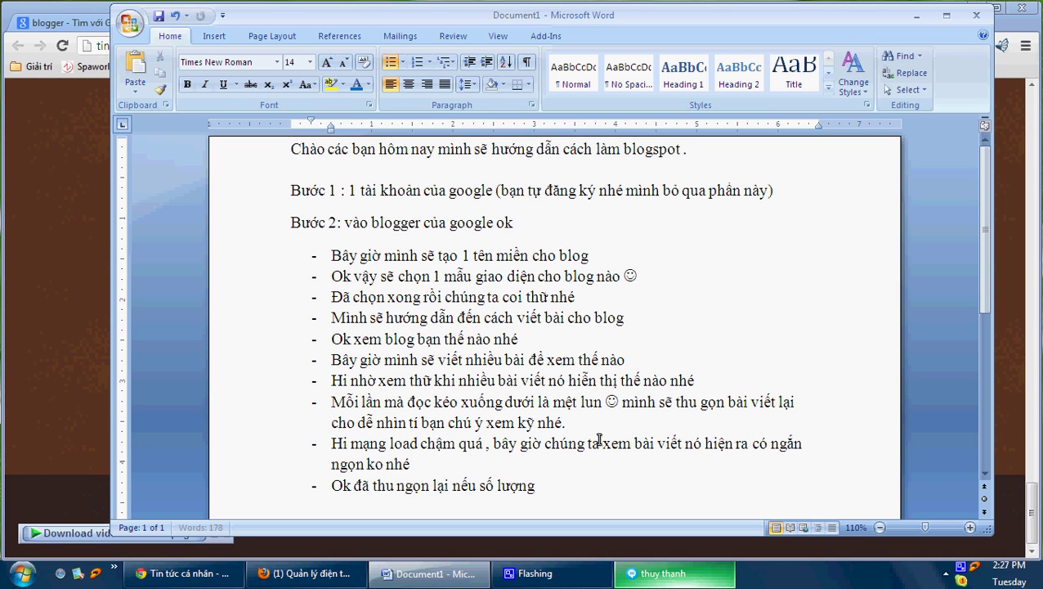
type(" baif vieets cuar bajn nhi")
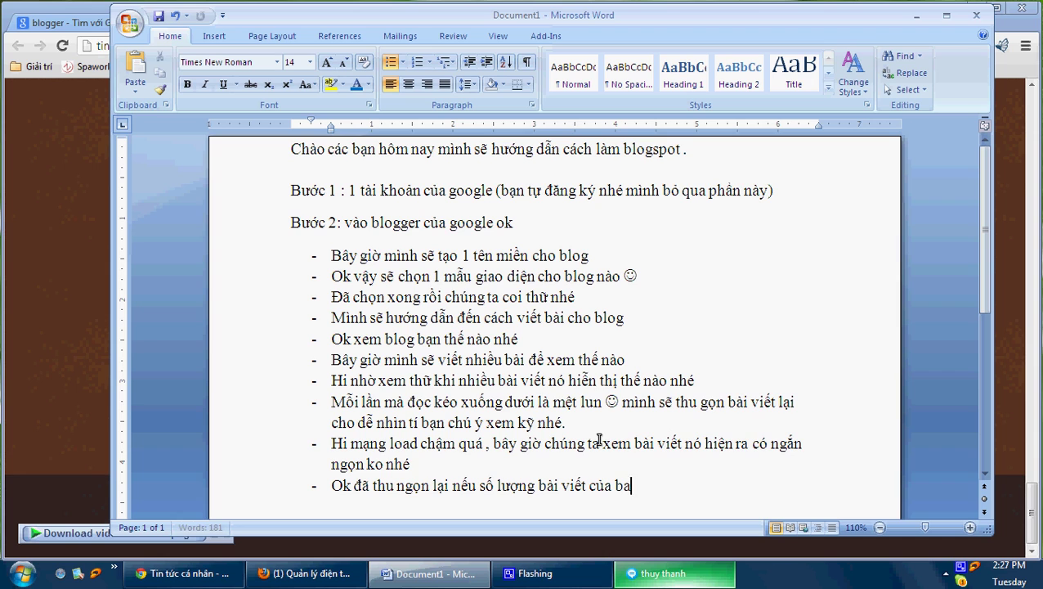
type("eeuf")
type(" len")
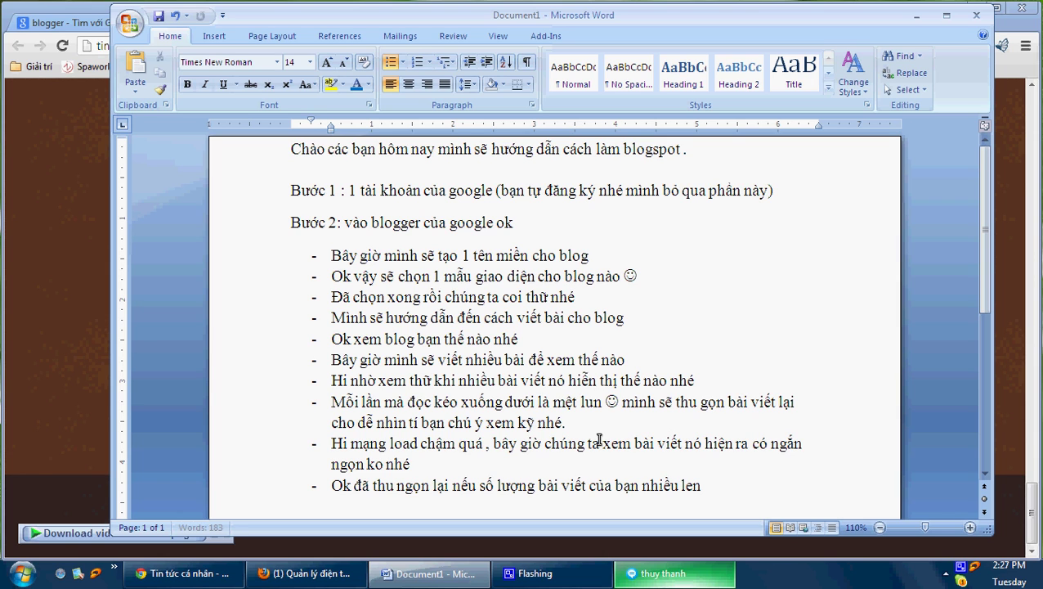
type("e.")
key("BackSpace")
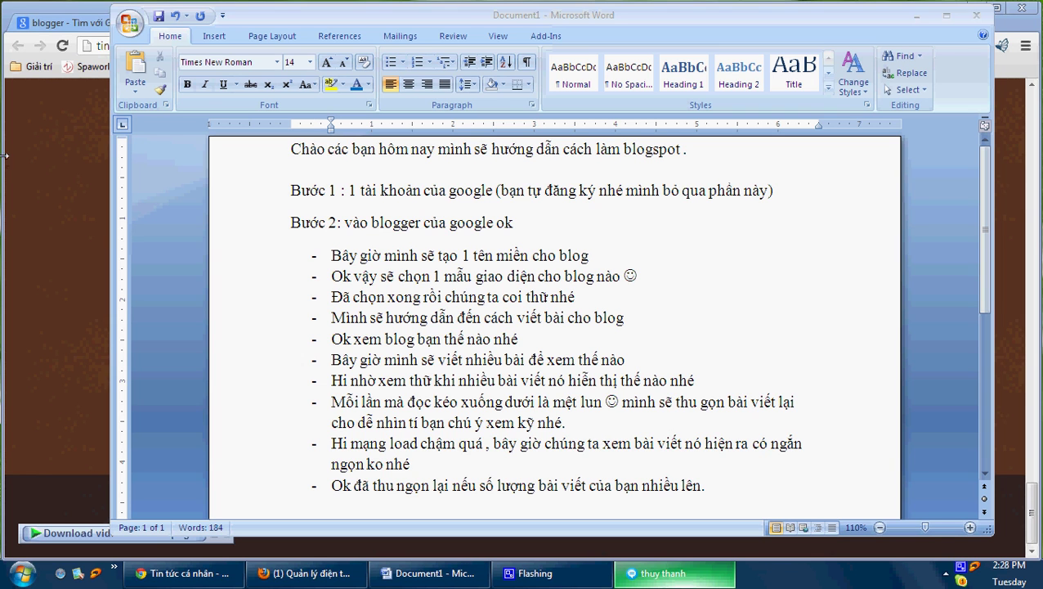
Switch back to the Blogger dashboard and cancel sharing the Next Top Model post on Google+.
left_click(18, 222)
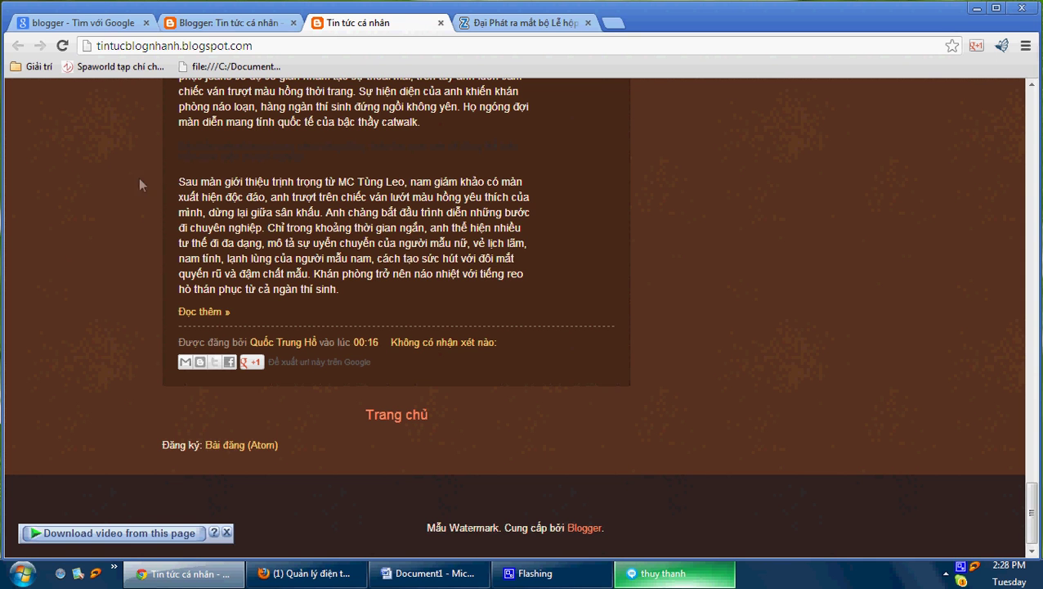
left_click(229, 22)
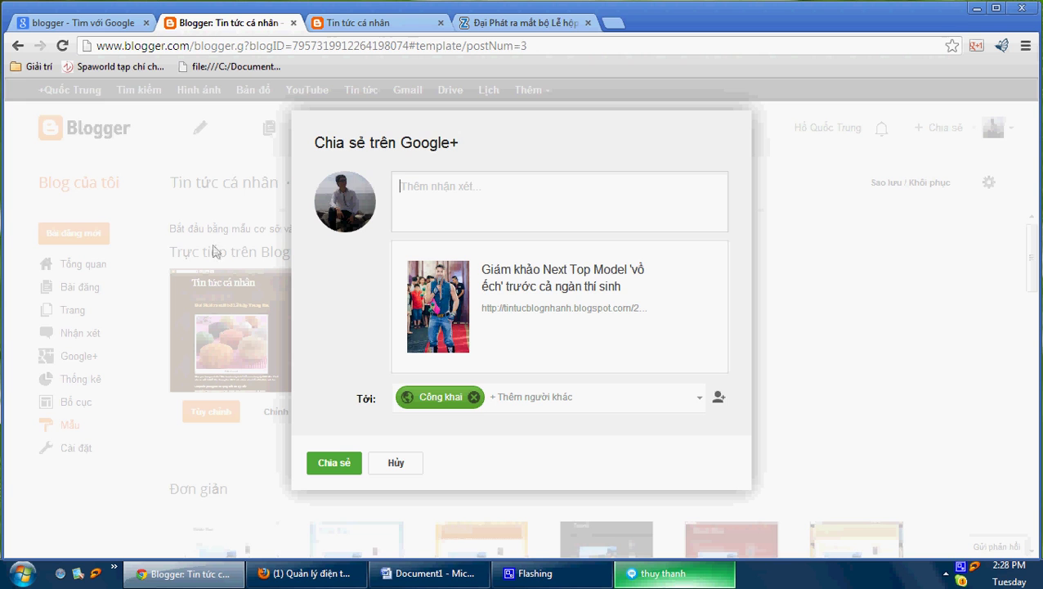
left_click(402, 463)
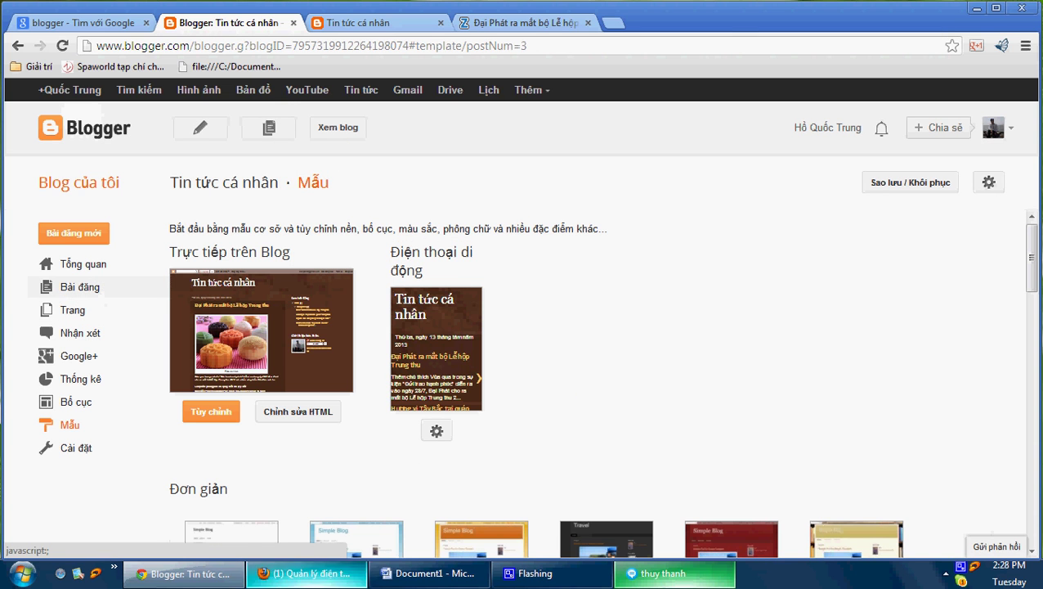
Switch to Word and add the unbulleted heading "Bước 3 : mục Trang" below the list, followed by a new line.
left_click(426, 577)
key("BackSpace")
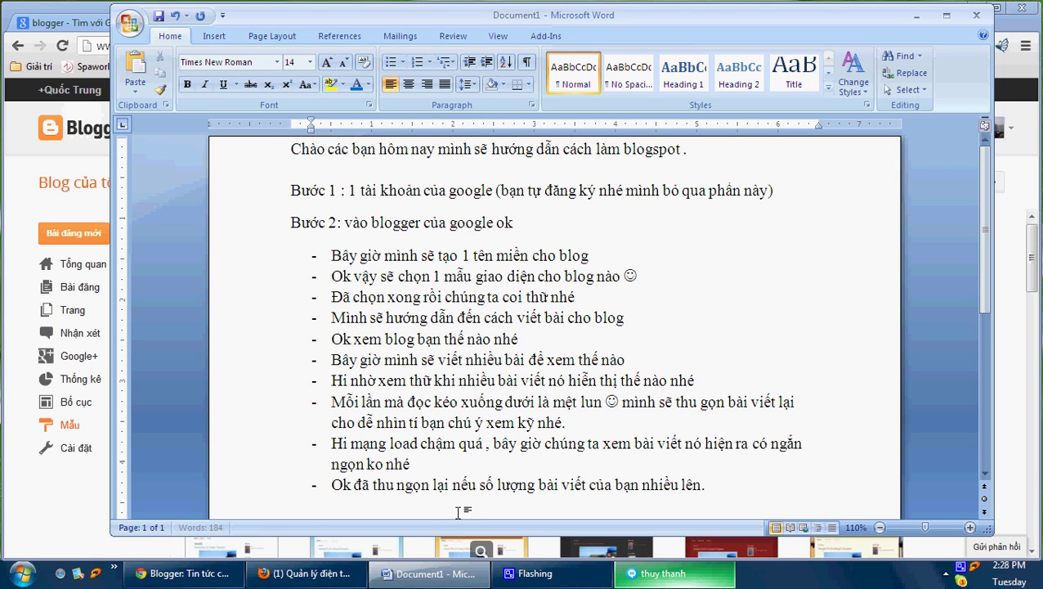
key("BackSpace")
type("Buoc")
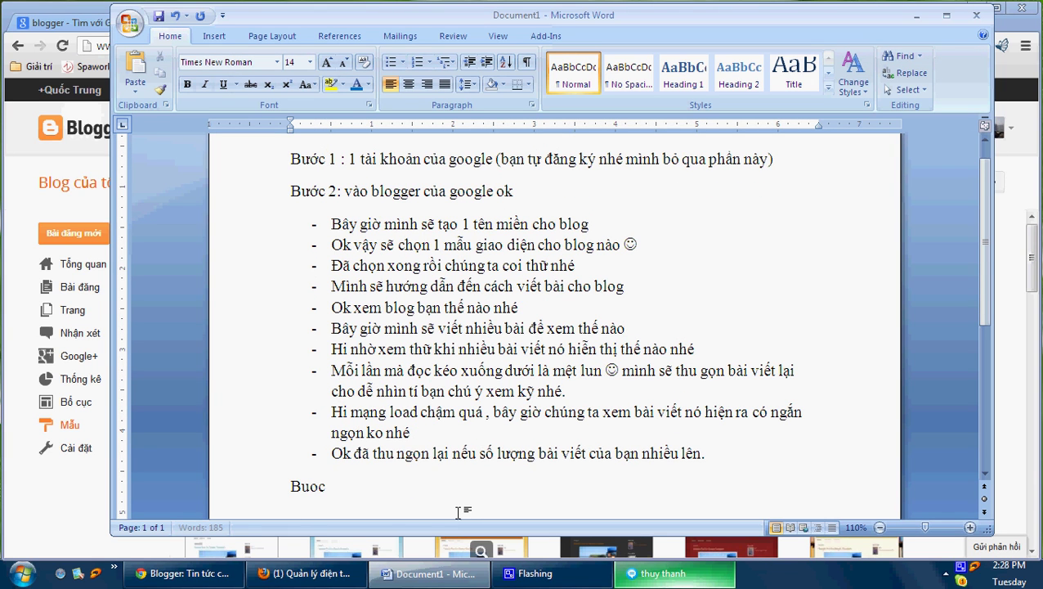
type("ws 3 ")
type(":")
type(" mucj")
type(" Trang")
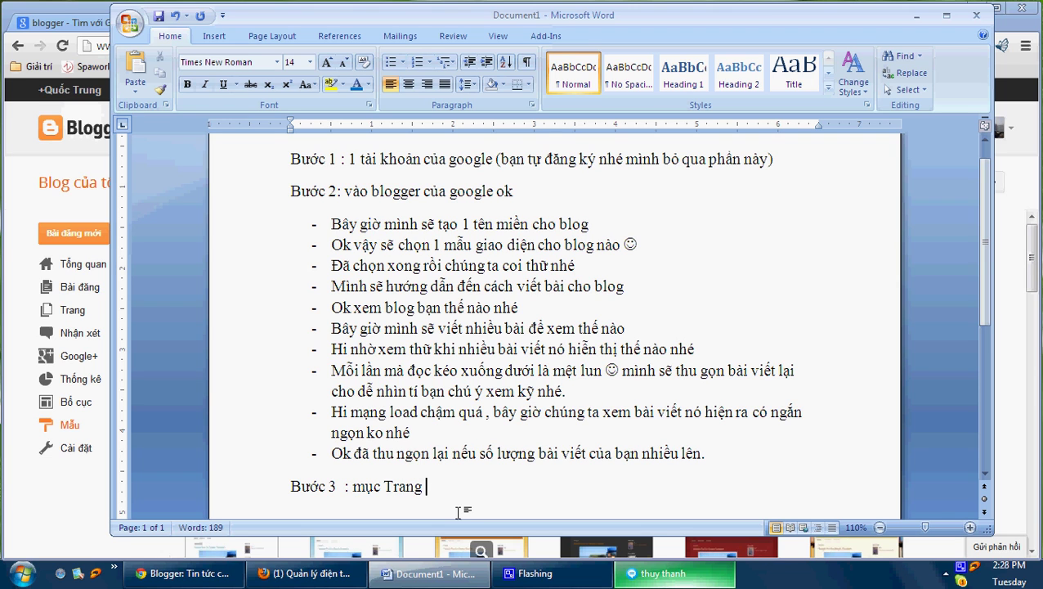
key("Return")
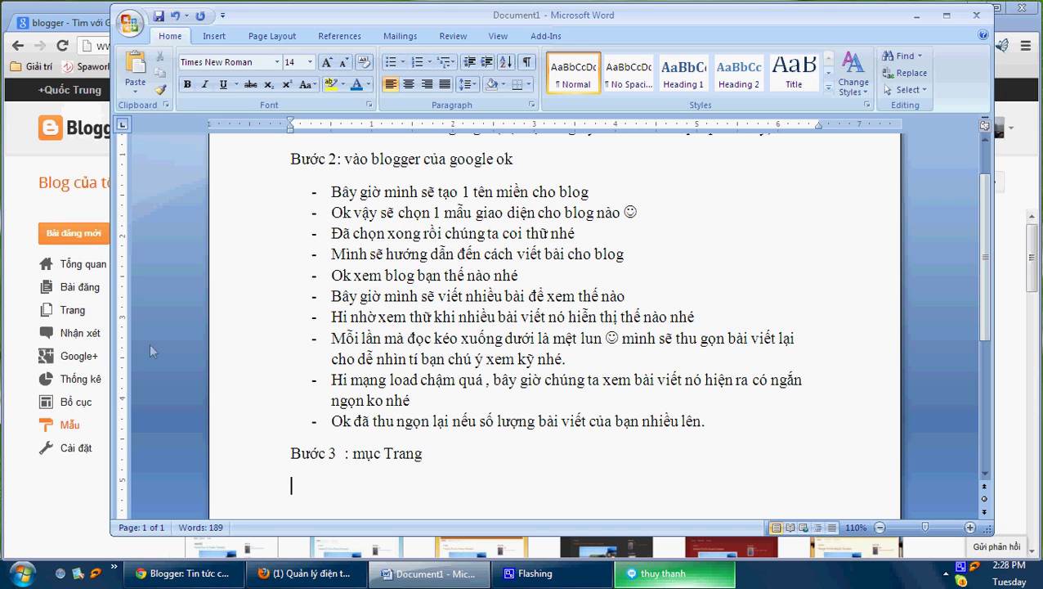
Switch back to Blogger and open the blog's page management section (Trang).
left_click(24, 270)
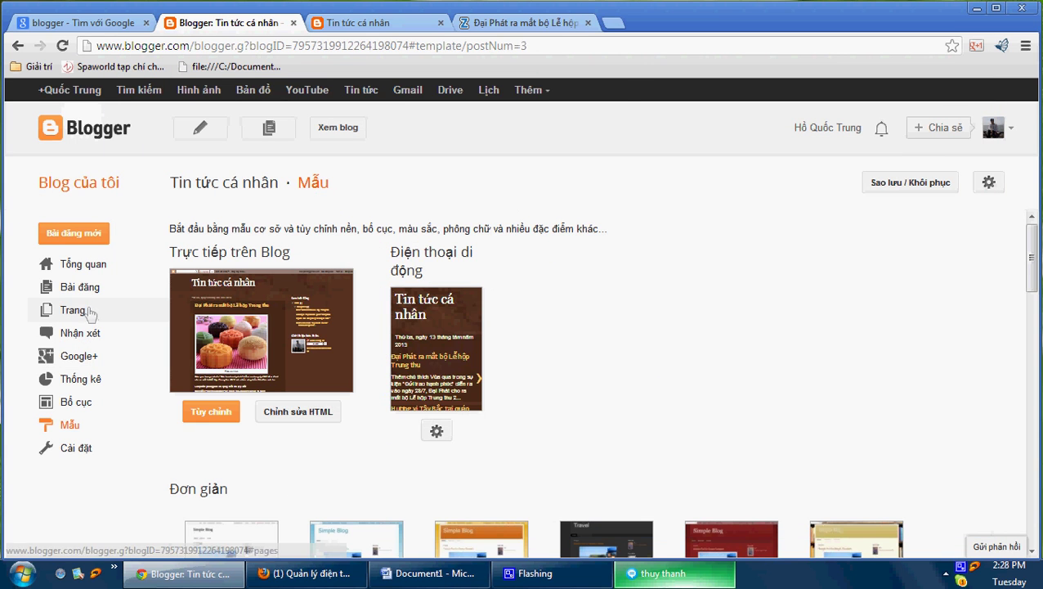
left_click(73, 311)
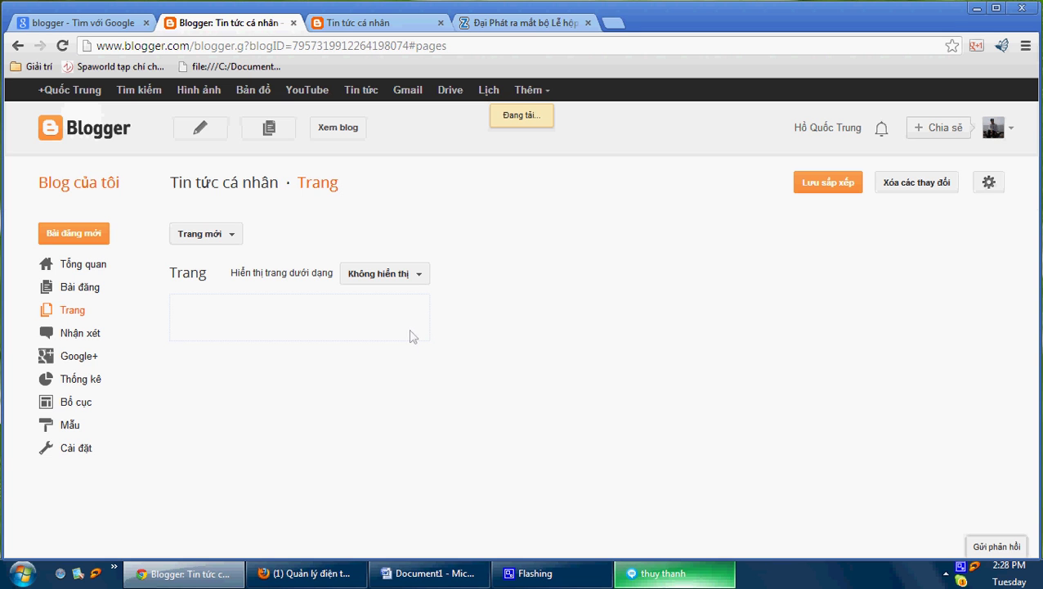
Switch to Word and add the bullet "Bước này mình sẽ tạo 1 thanh menu ở phía trên." under Bước 3, leaving the document unsaved.
left_click(430, 573)
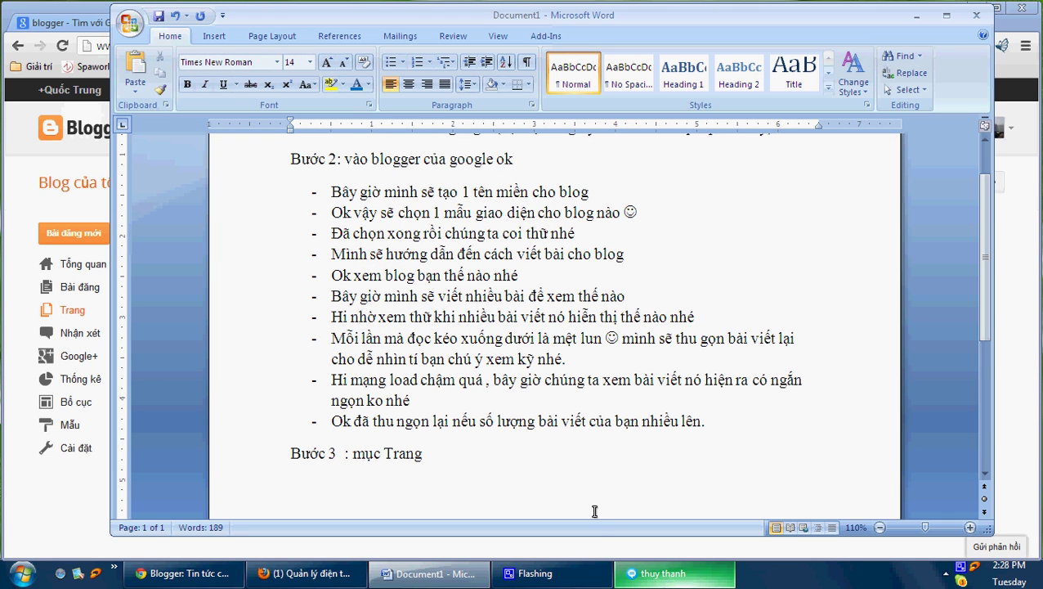
type("-")
key("shift+Return")
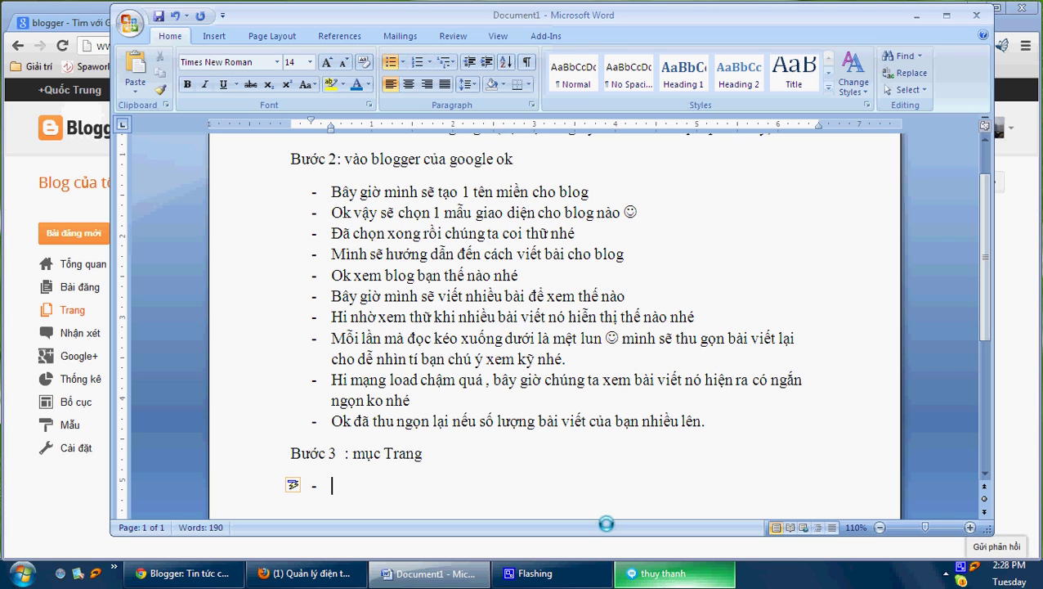
type("Bước")
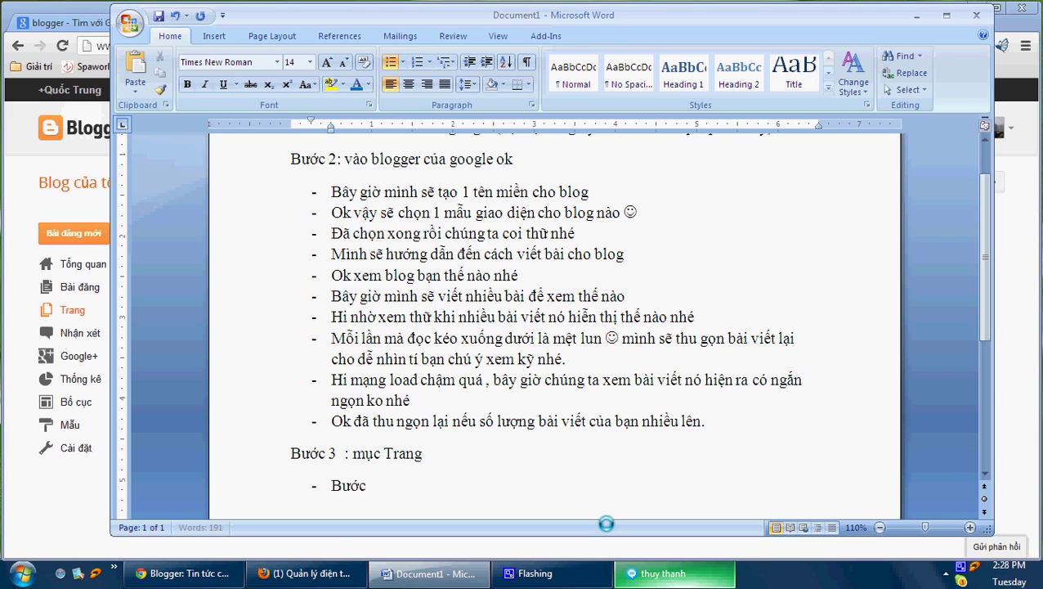
type(" nay mình sẽ")
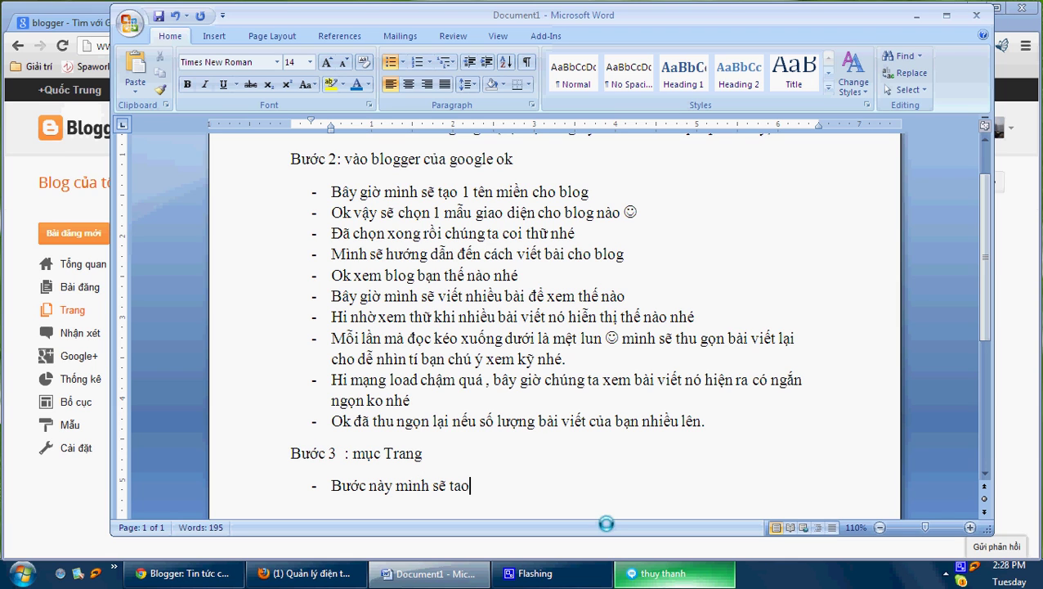
type(" tao")
type("j 1 thanh")
type(" menu")
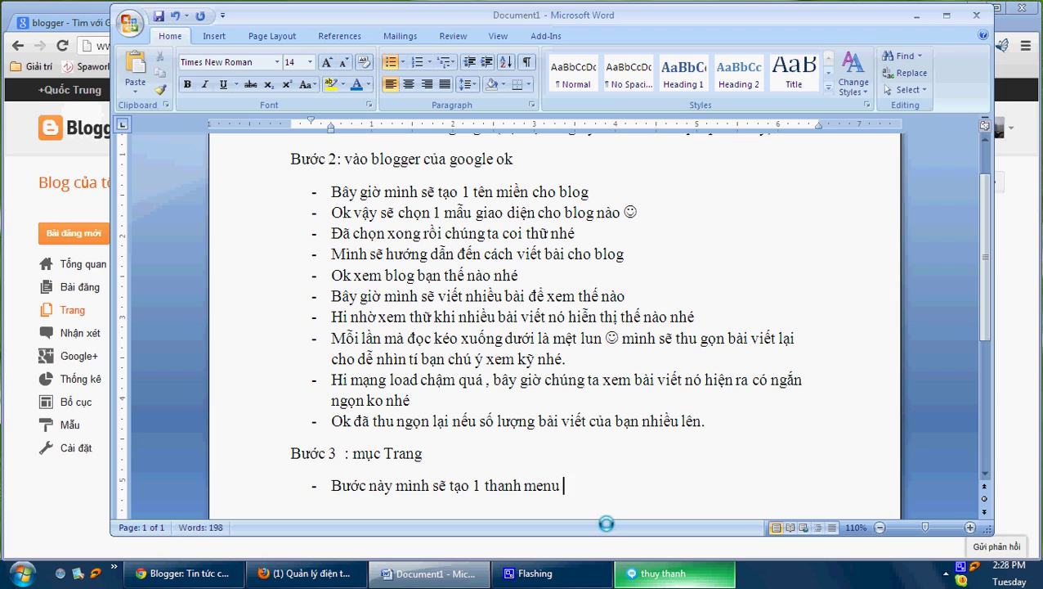
type(" ở phía trên")
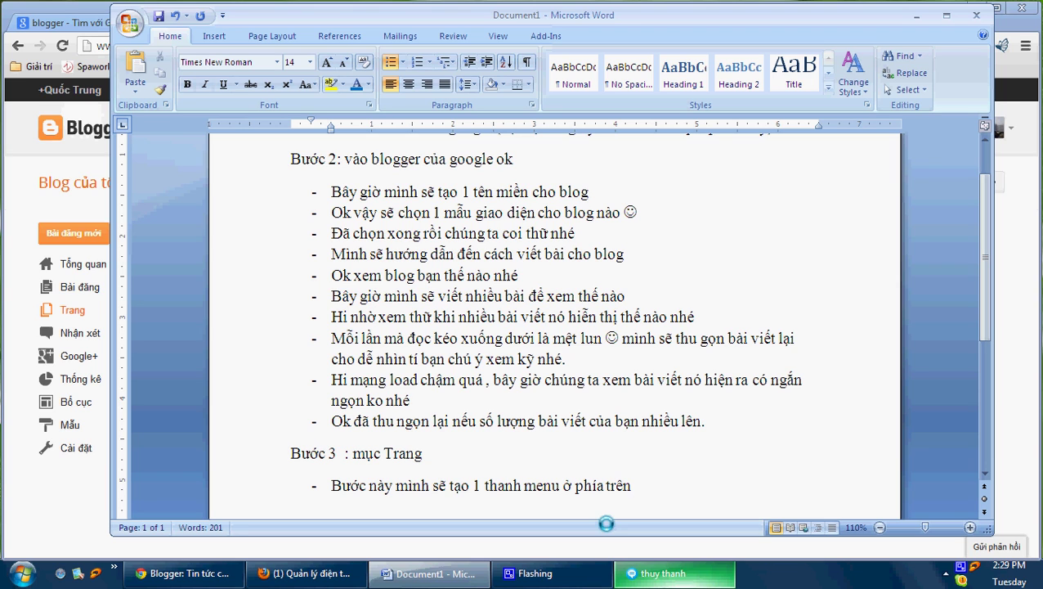
type(" .")
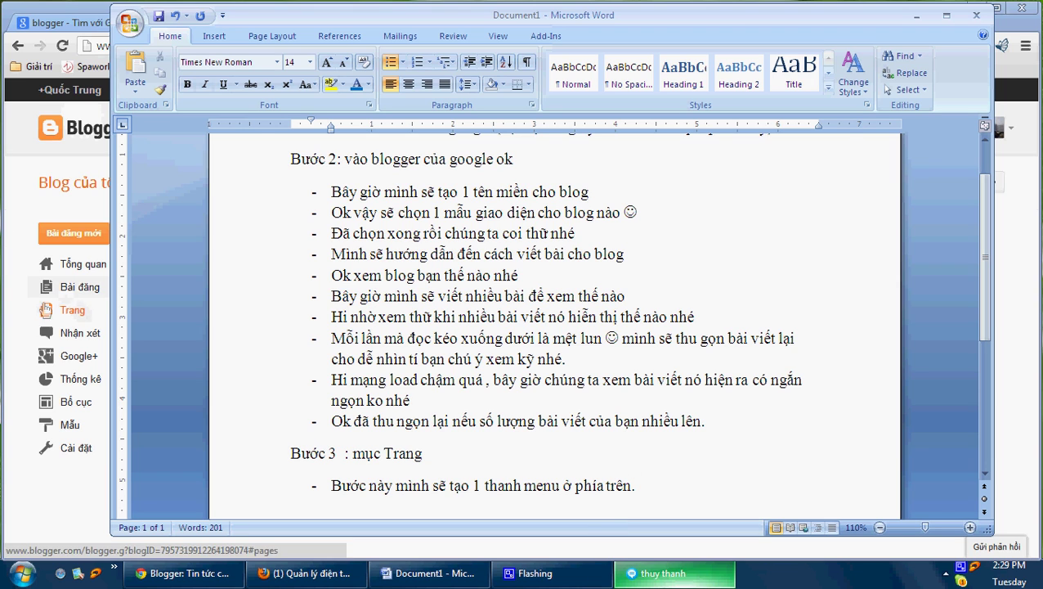
key("ctrl+s")
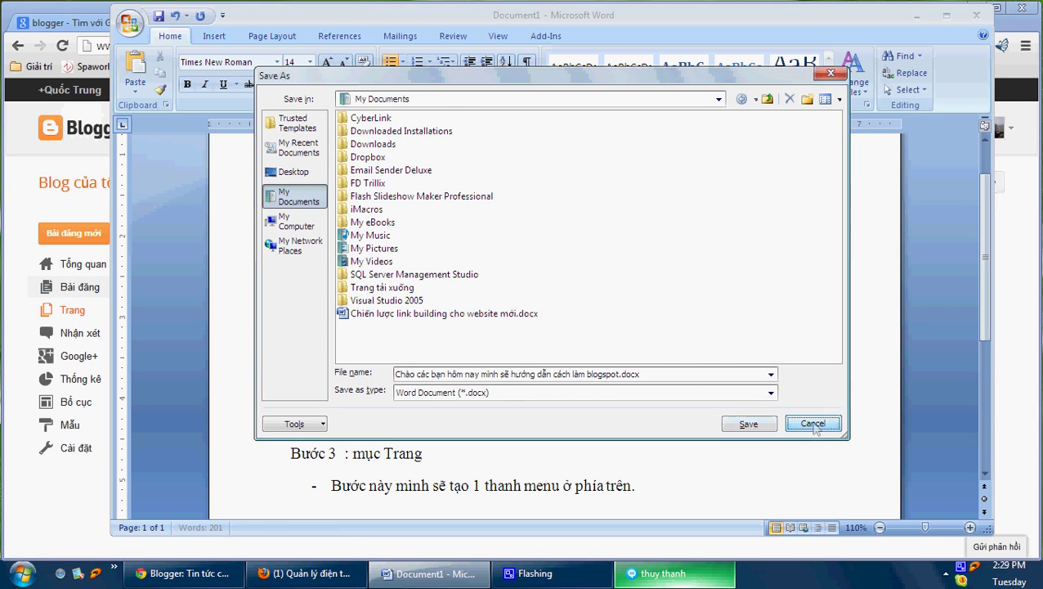
left_click(815, 428)
Switch back to Blogger, create a blank page (Trang trống) titled "Về tôi" and place the cursor in its body.
left_click(21, 352)
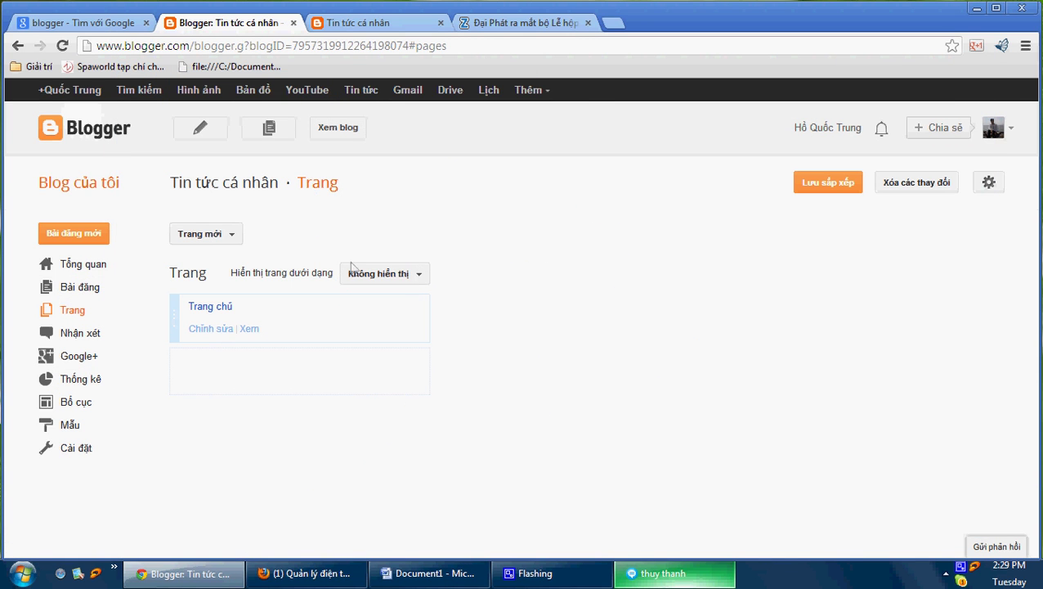
left_click(212, 236)
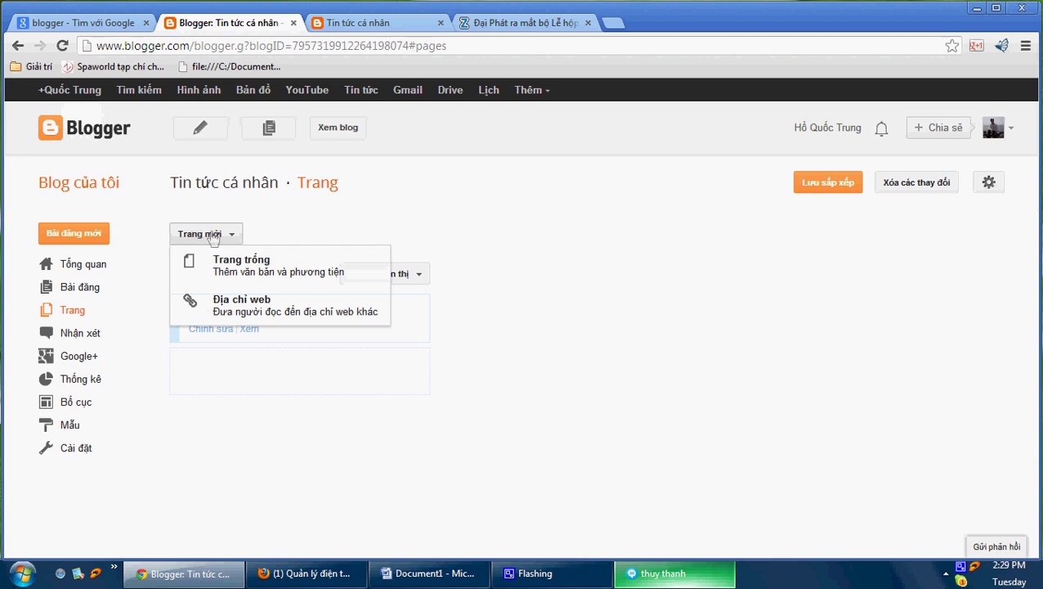
left_click(226, 268)
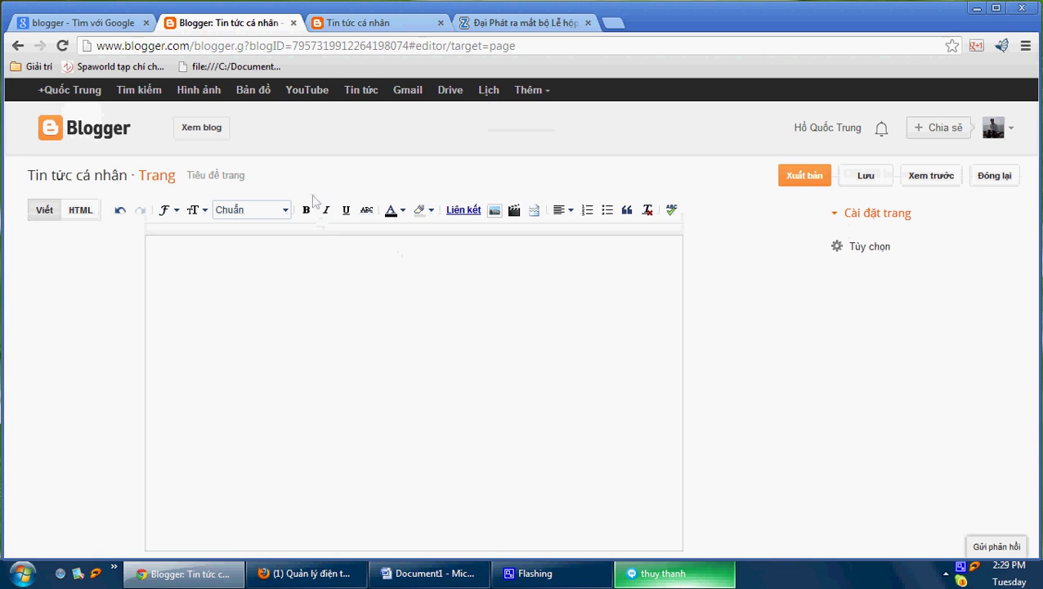
left_click(335, 172)
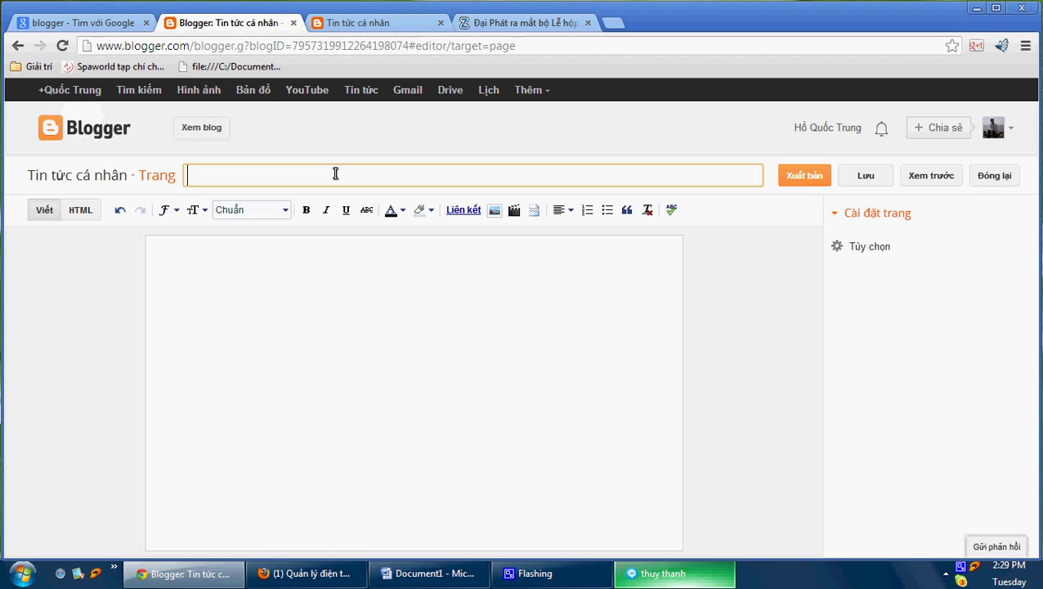
type("T")
key("BackSpace")
key("BackSpace")
type("tôi")
left_click(239, 282)
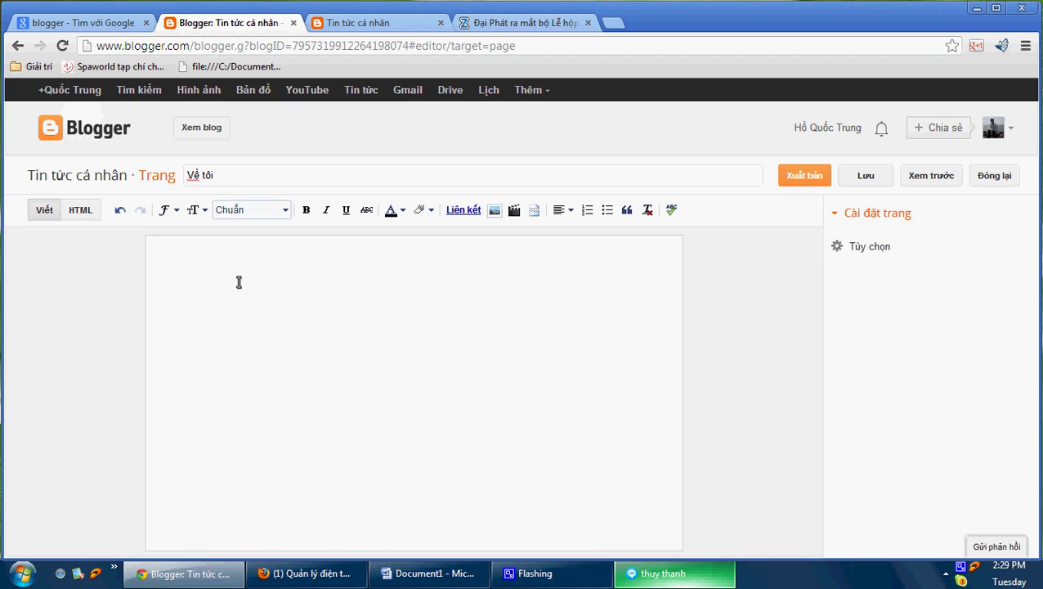
Enter the label "Họ và tên :" in the page body, followed by the author's name.
type("Họ")
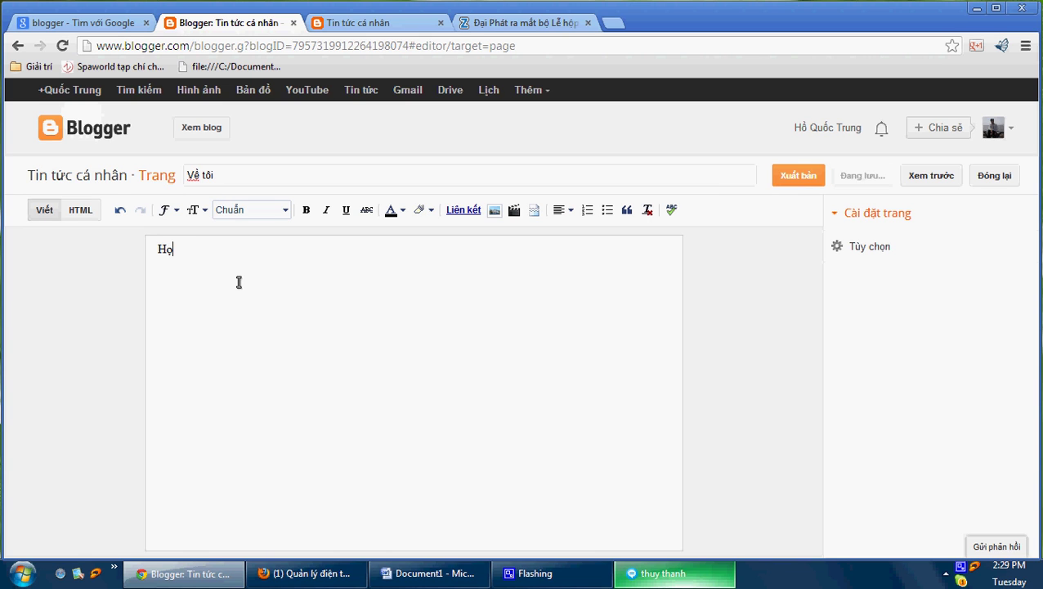
type(" và t")
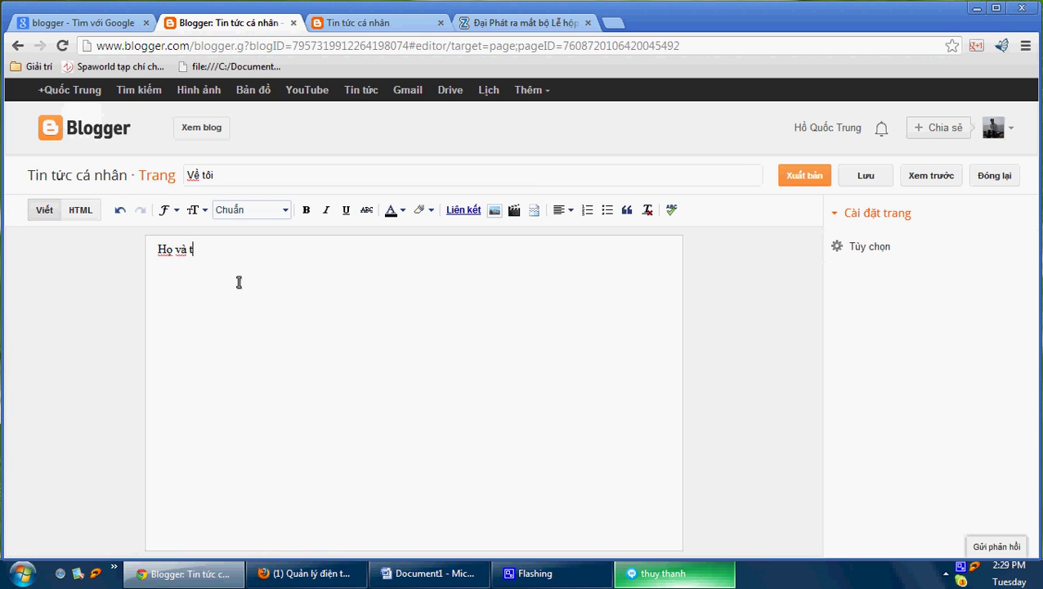
type("ên :")
type(" Quo")
type("c Tru")
type("ng")
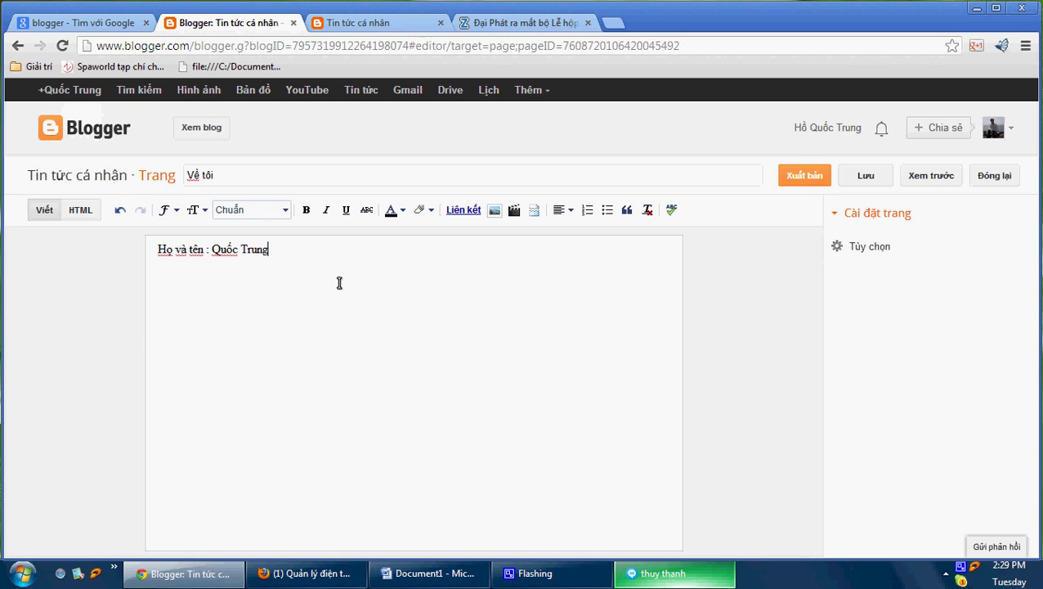
Add the line "Nghề nghệp : IT" below the name and publish the "Về tôi" page.
key("Return")
type("nhge")
key("BackSpace")
type("nghề")
key("BackSpace")
type("N")
key("Right")
key("Right")
type("nghép")
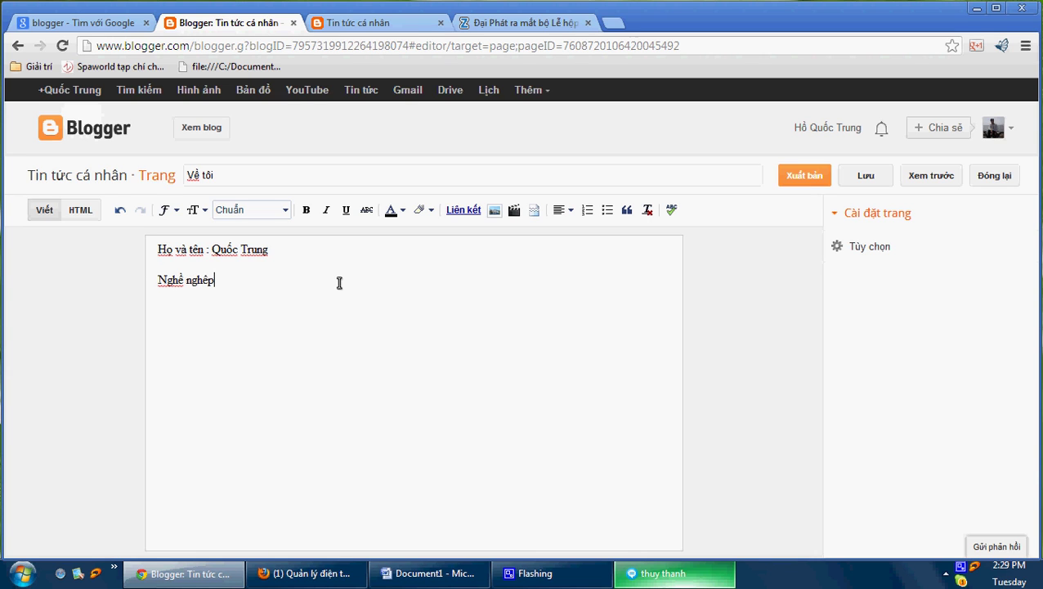
type(" : IT")
key("Return")
left_click(808, 177)
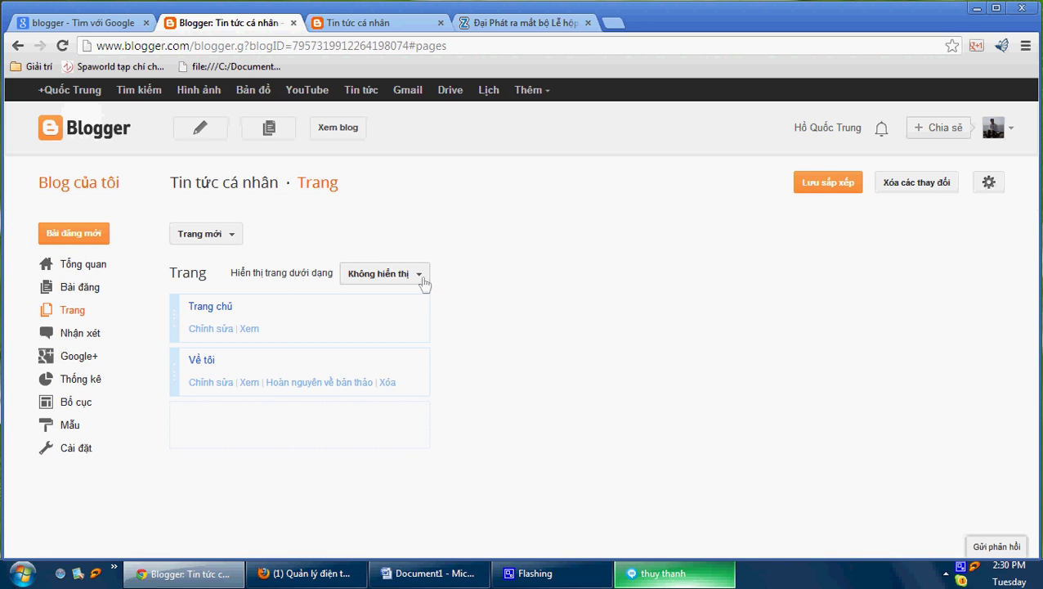
Create another blank page (Trang trống) titled "Thủ thuật" and place the cursor in its body.
left_click(237, 238)
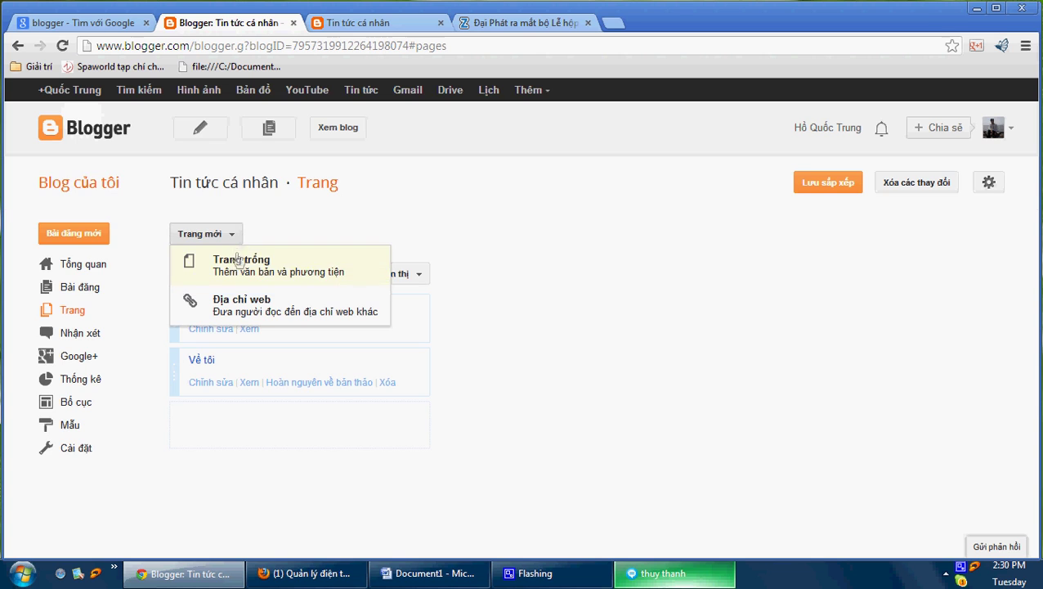
left_click(237, 263)
left_click(284, 175)
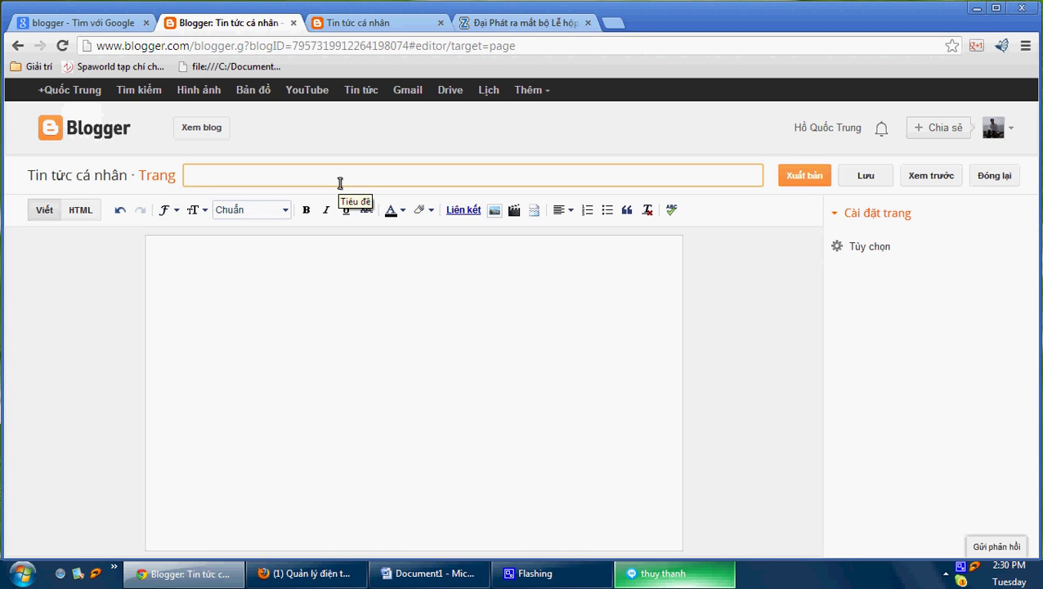
type("Thuws thuaatj")
left_click(269, 302)
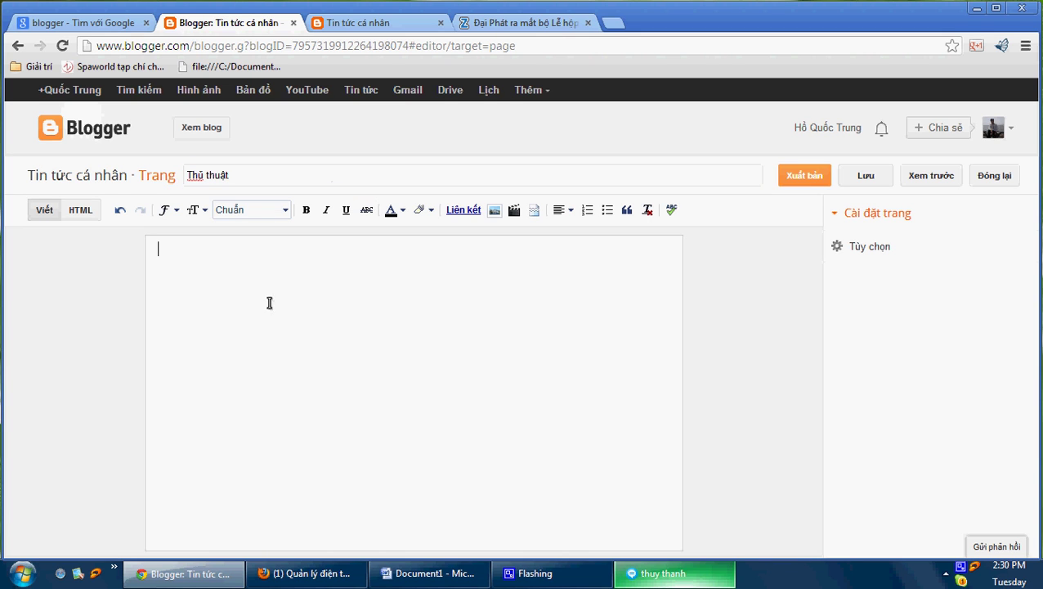
Write "sao đây là những thủ thuật trong blog của bạn xxxxx" as the page body and publish the page.
type("sao day")
type("a ")
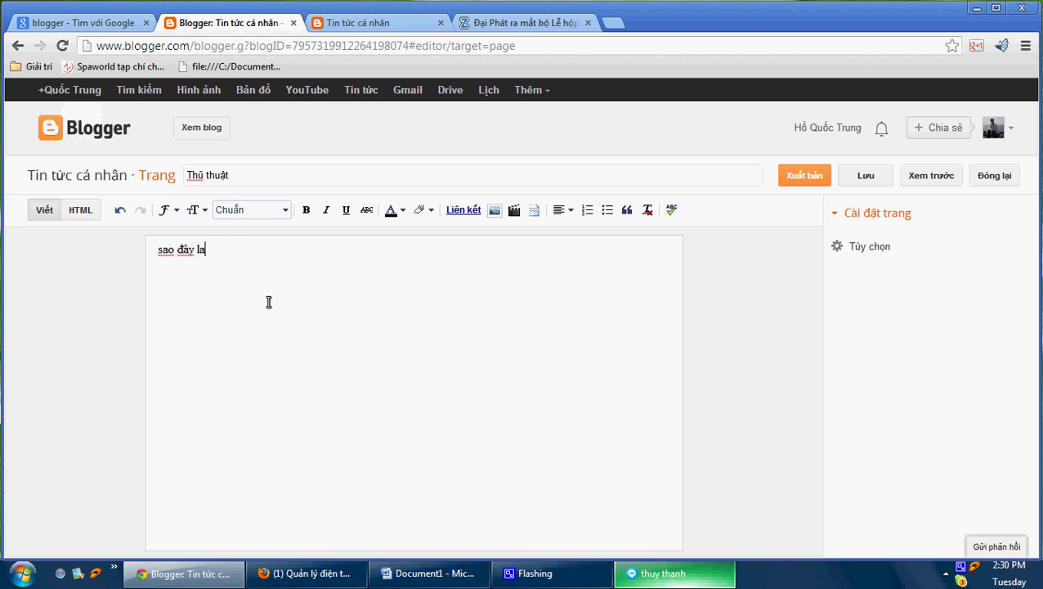
type("là những thủ thuat")
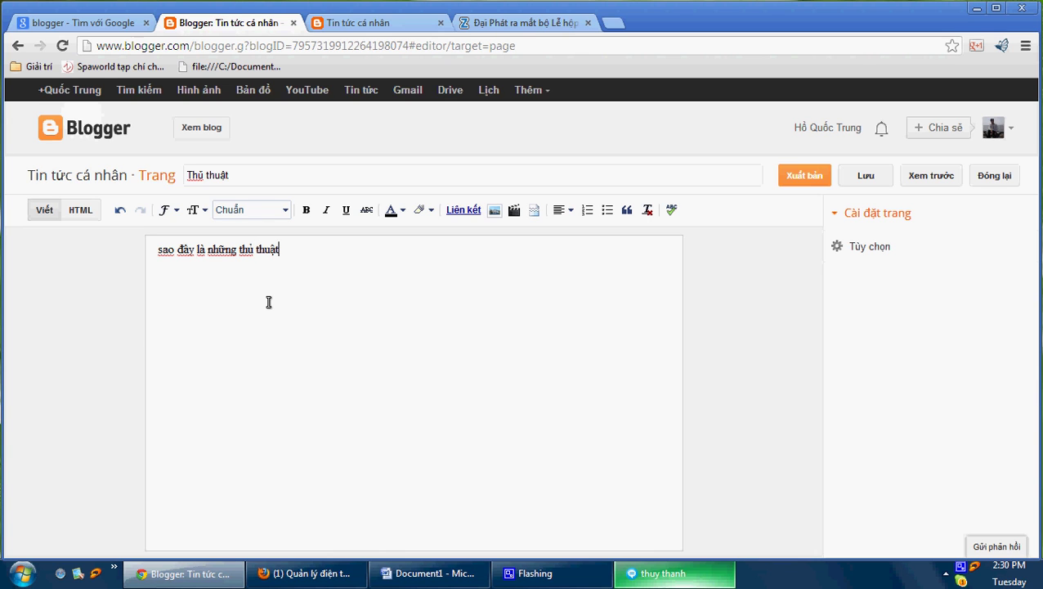
type(" trong blog của bạn")
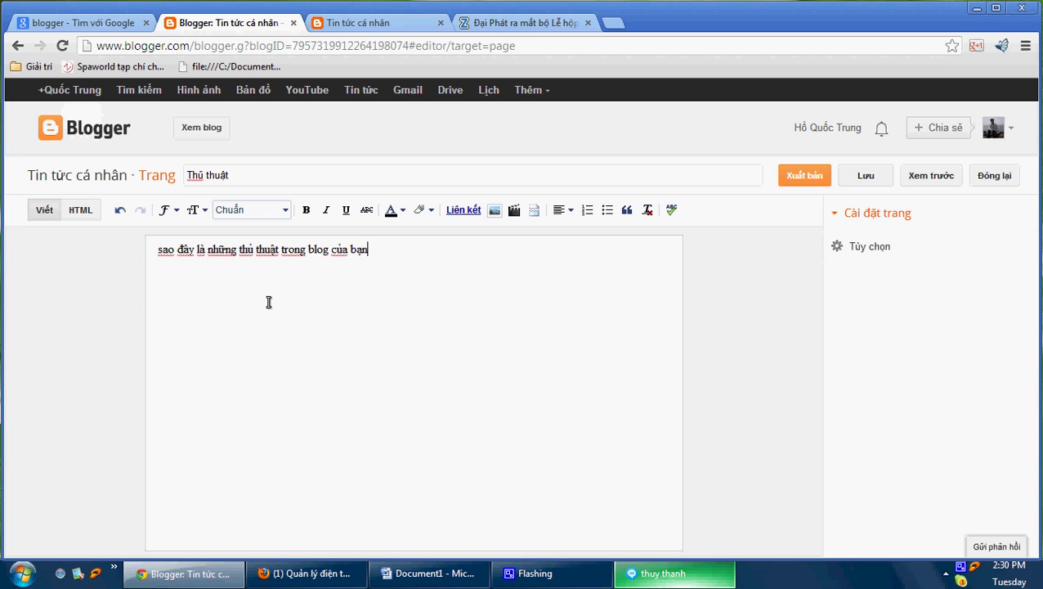
type(" xxxxx")
left_click(795, 175)
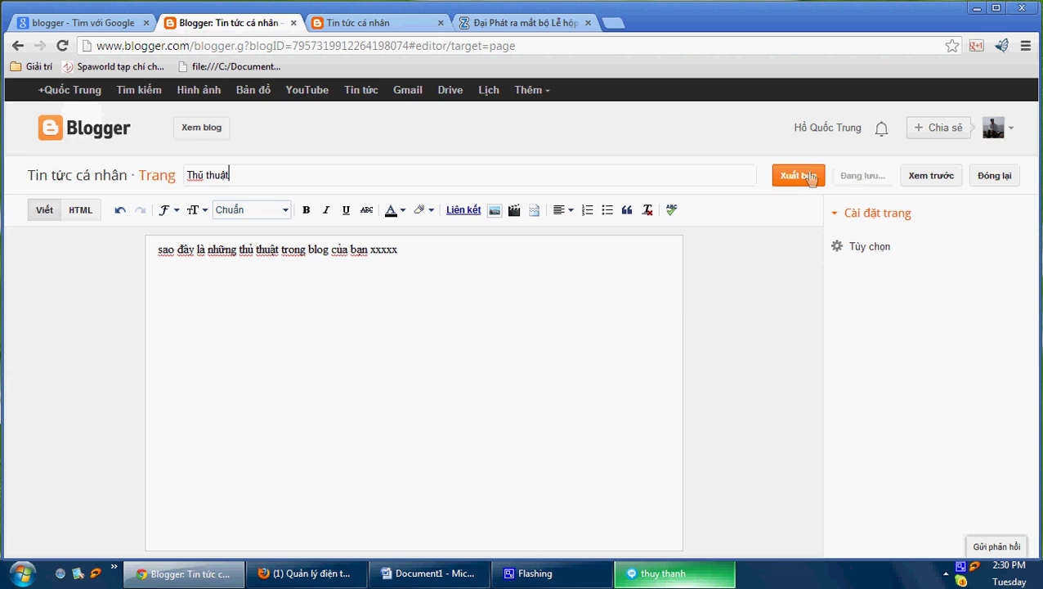
left_click(797, 176)
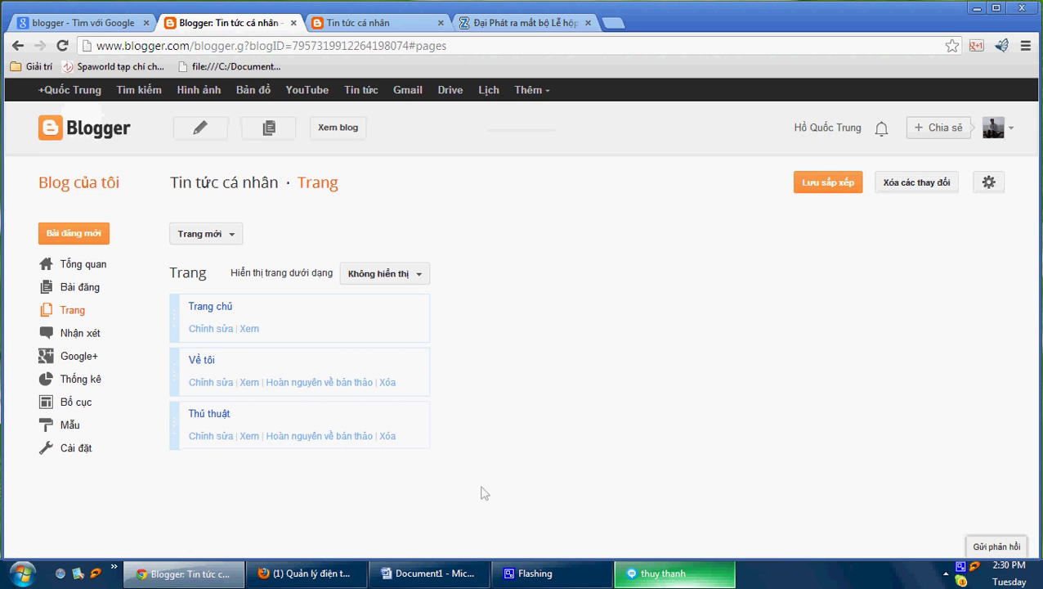
Switch to Word and add the bullet "Mình đã tạo ra 3 trang , bây giờ sẽ cho nó hiển thị trên menu blog" under Bước 3.
left_click(454, 575)
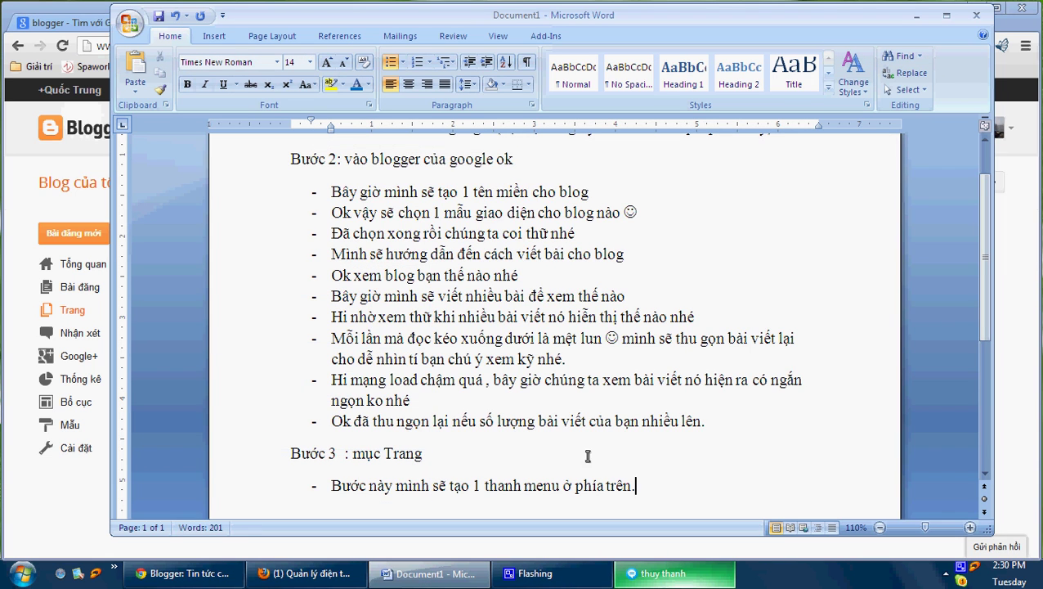
key("Return")
type("Mình da")
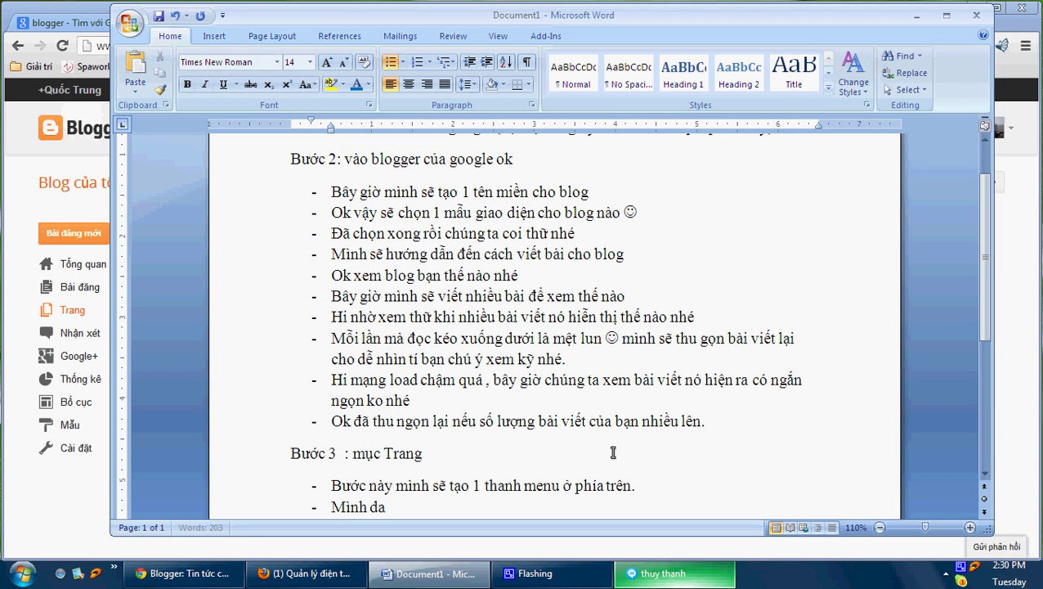
type(" tạo ra 3 trang ")
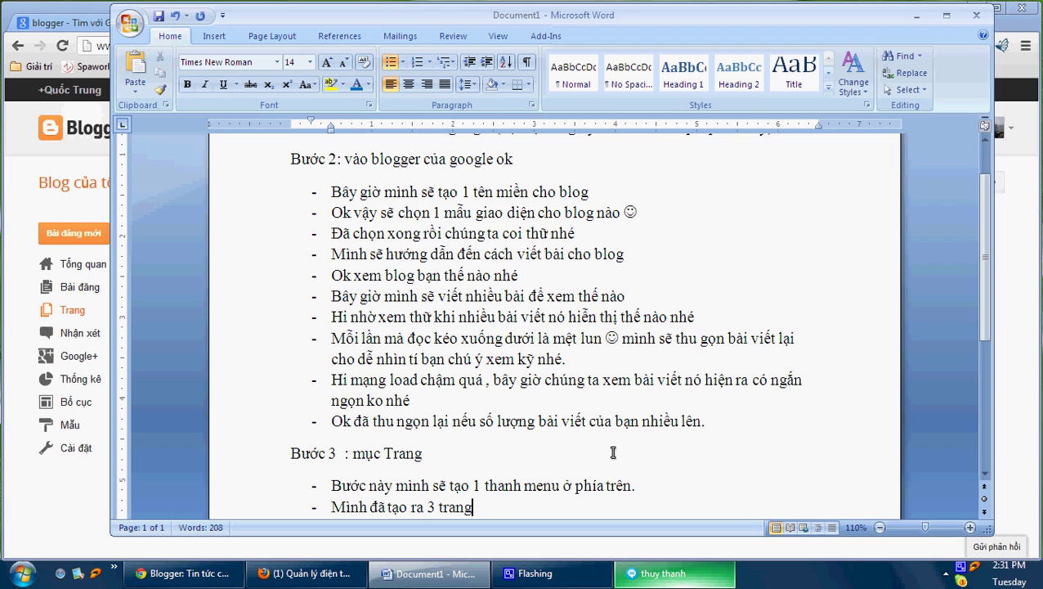
type(", bay giờ")
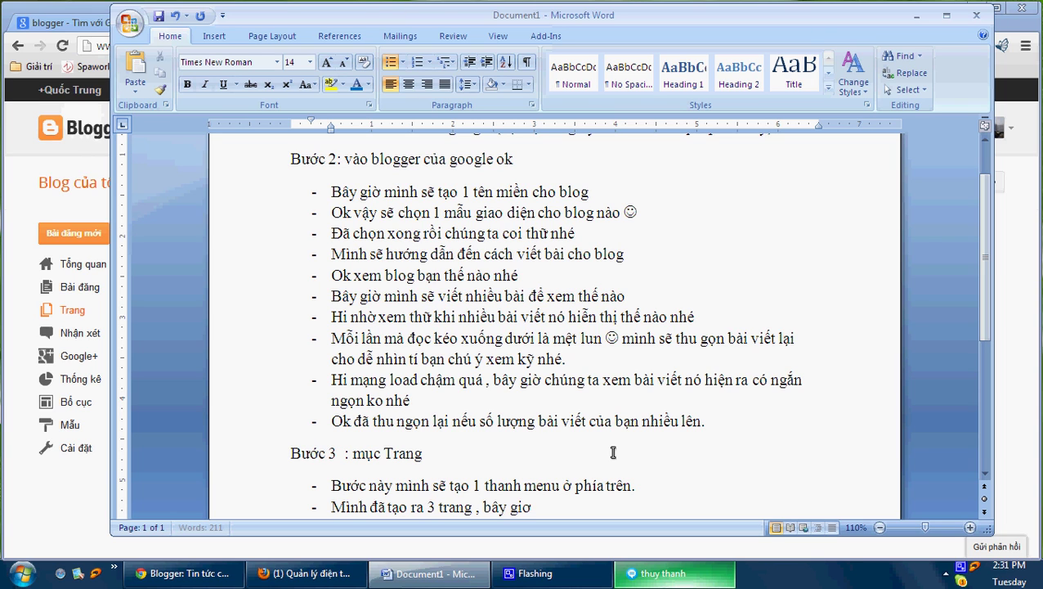
type(" sẽ cho nos hiên")
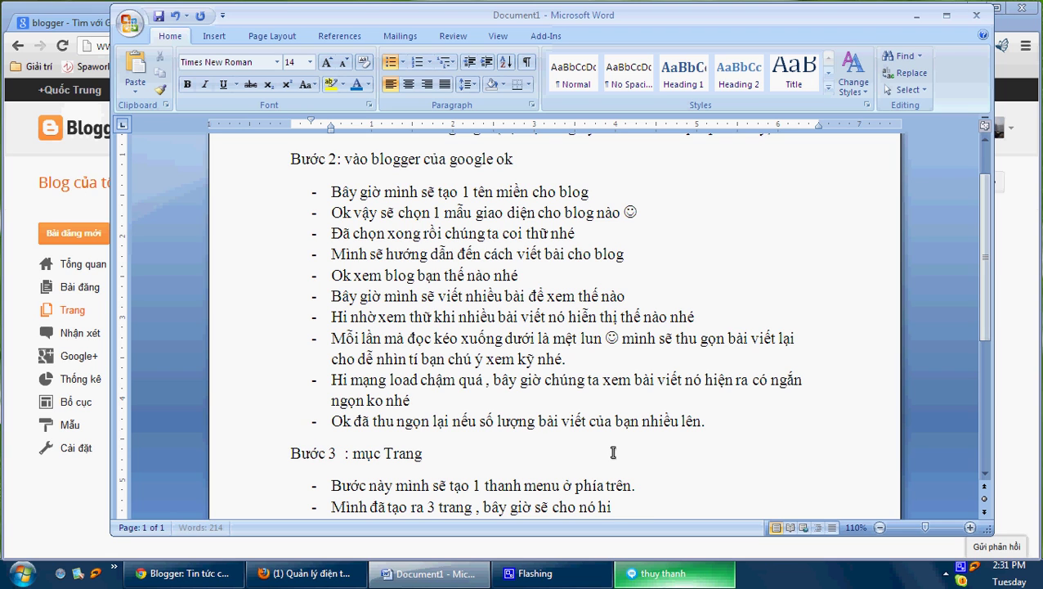
type("r thij")
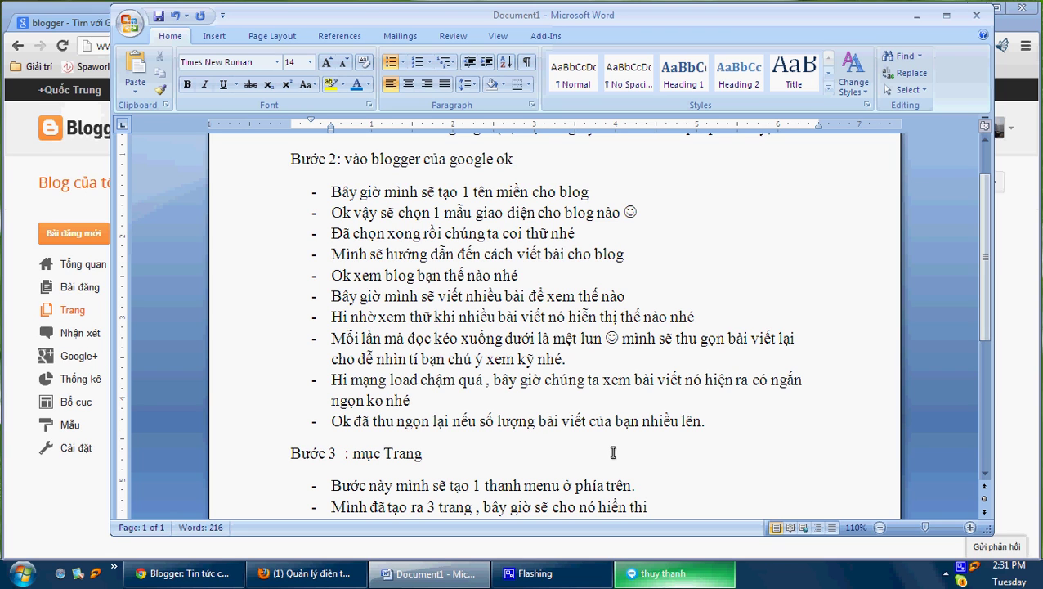
type(" trên menu")
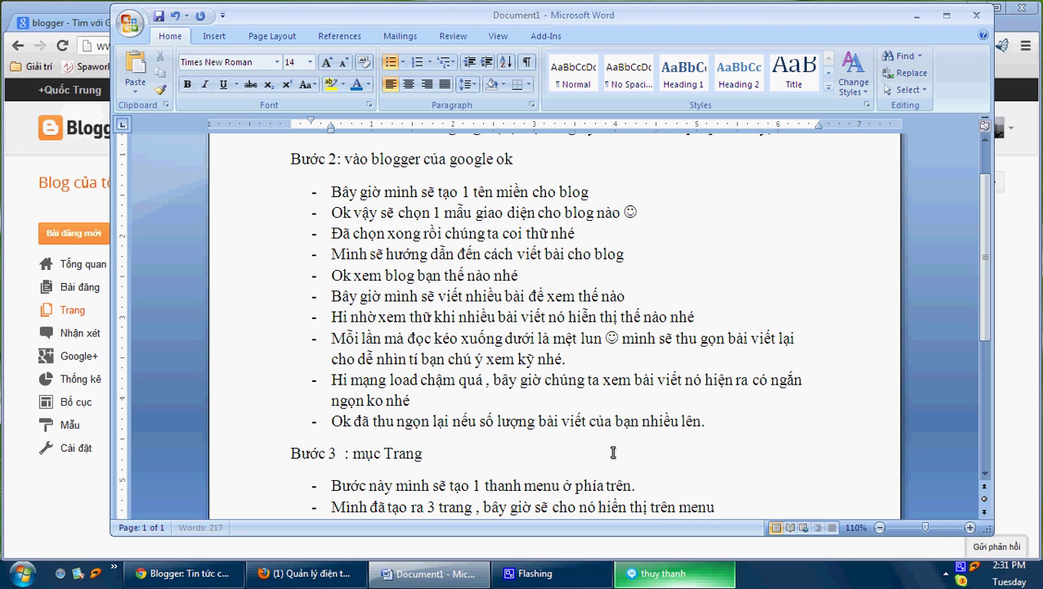
type(" blog")
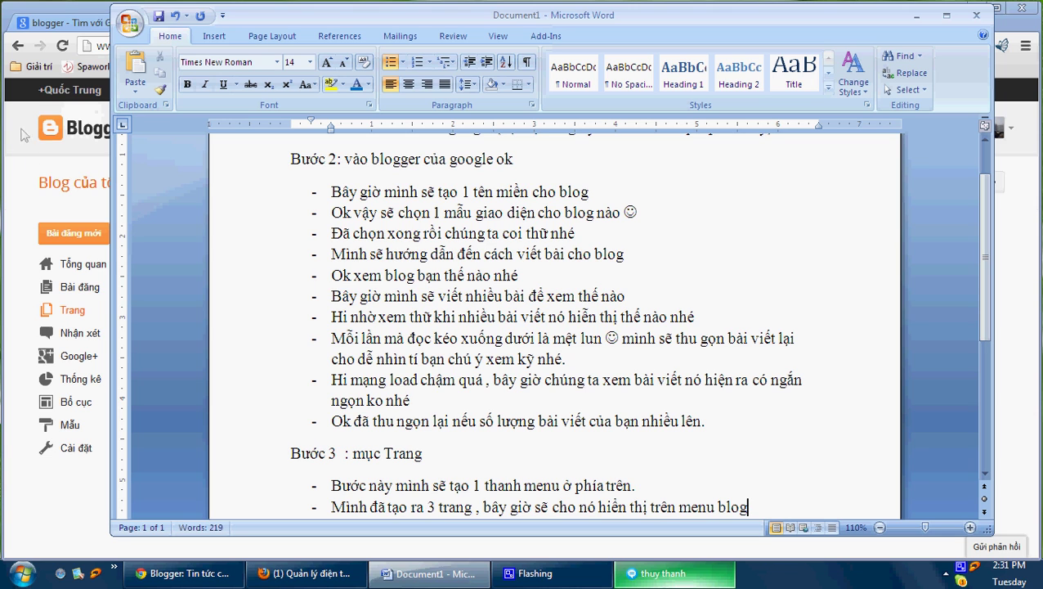
Switch back to Blogger, set the pages to display as "Tab trên đầu" and save the arrangement.
left_click(14, 218)
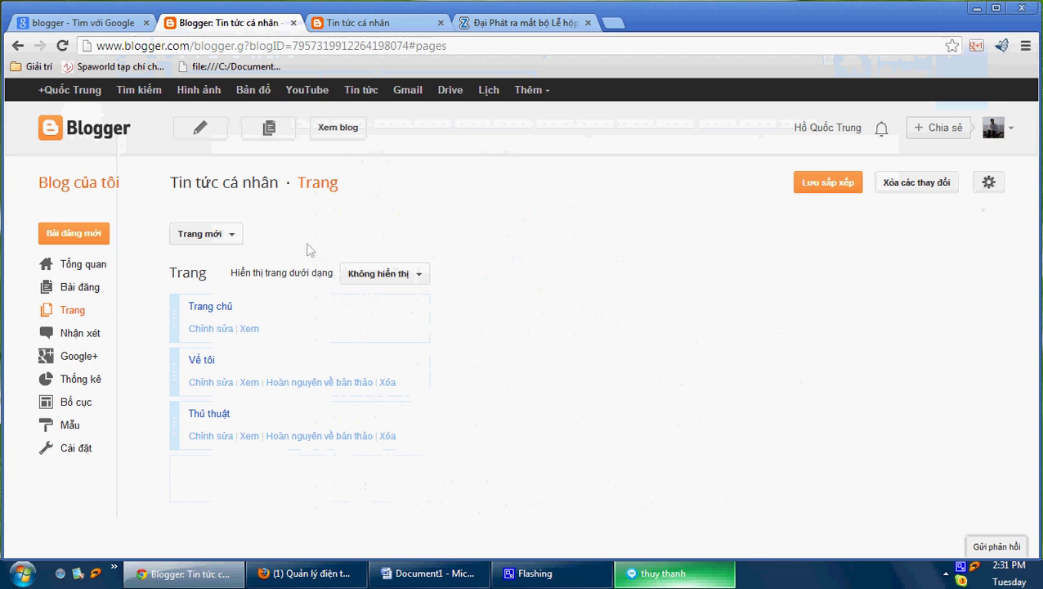
left_click(419, 274)
left_click(420, 300)
left_click(830, 182)
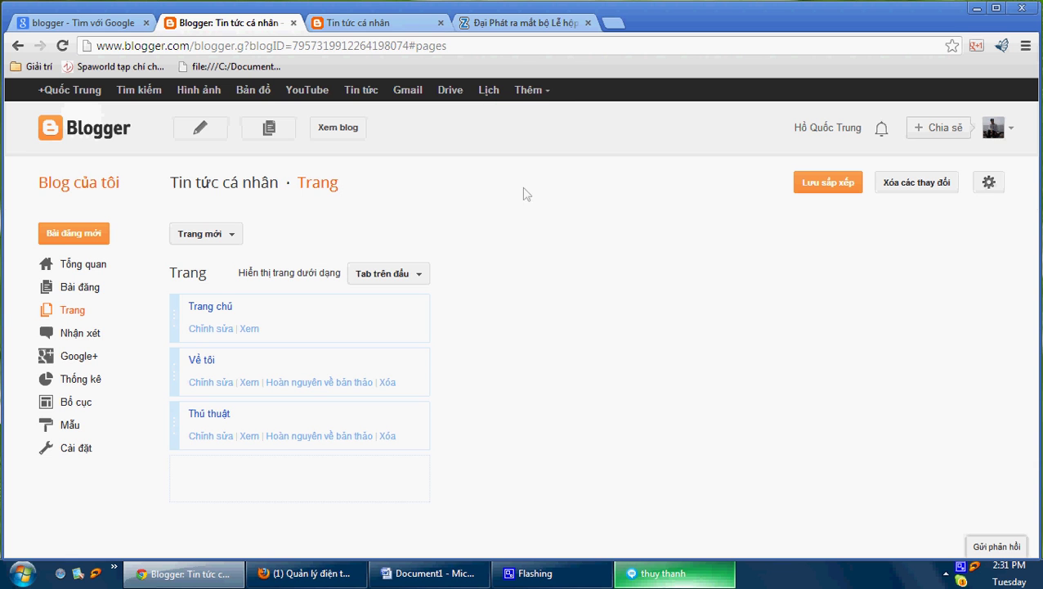
Go to the open "Tin tức cá nhân" blog and reload it from the top to check the page menu.
left_click(361, 25)
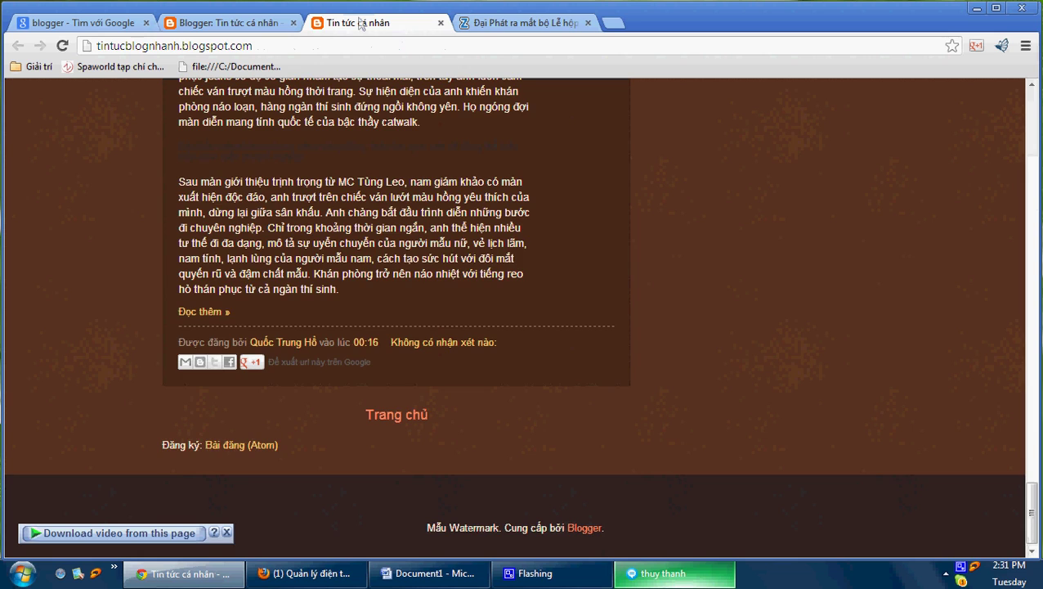
scroll(638, 219, "up", 6)
scroll(687, 255, "up", 15)
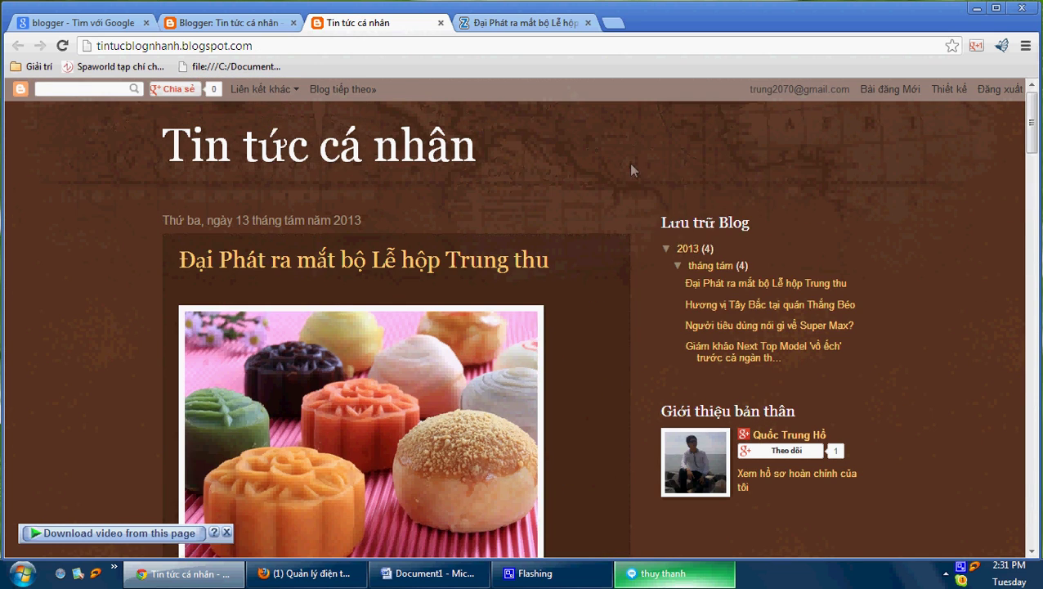
right_click(630, 165)
left_click(672, 211)
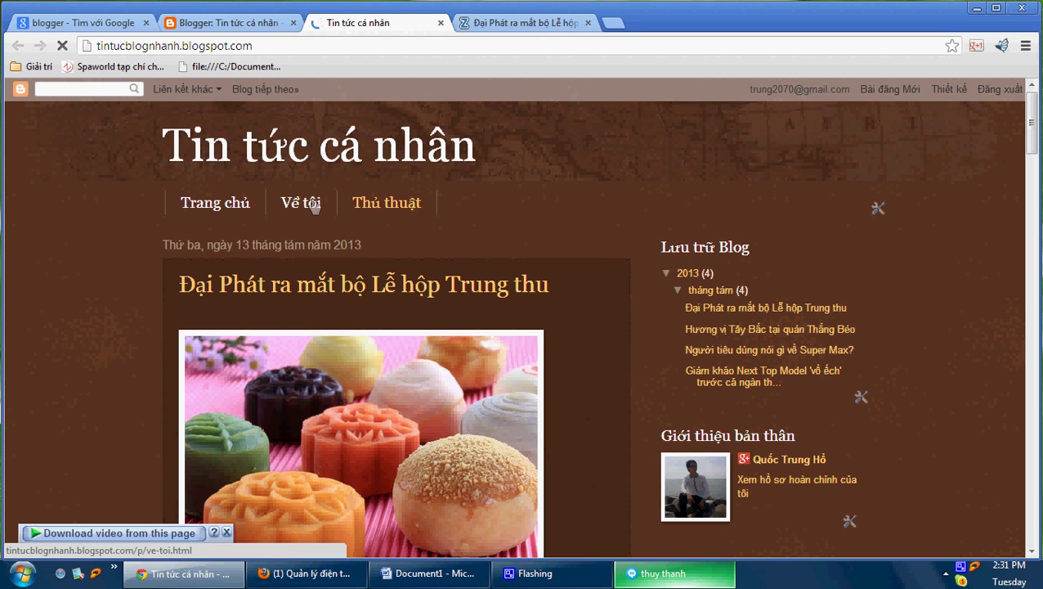
Open the "Về tôi" page from the blog's menu and reload it.
left_click(314, 204)
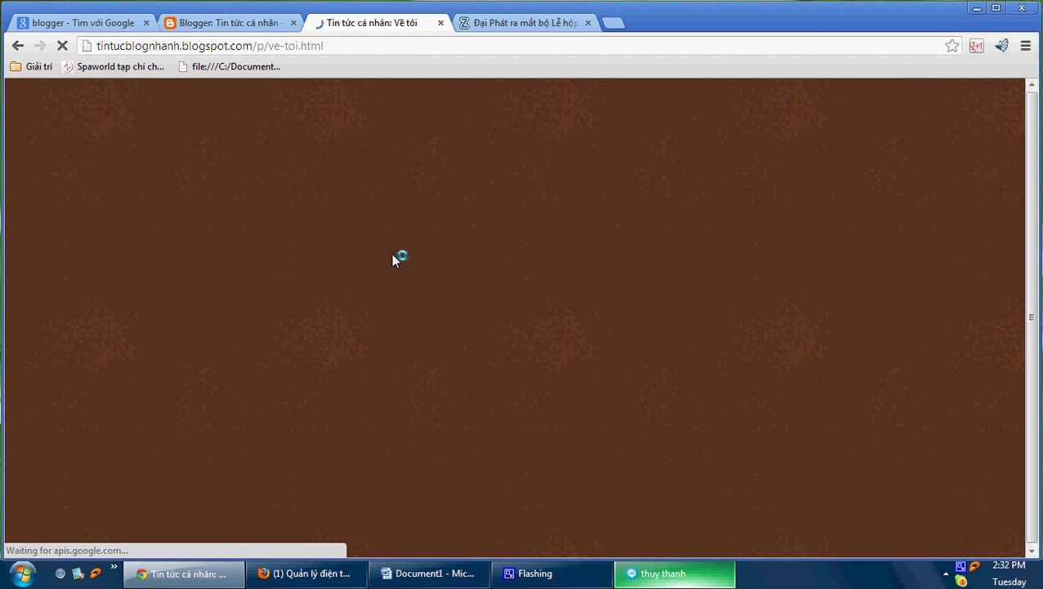
left_click(347, 47)
right_click(428, 163)
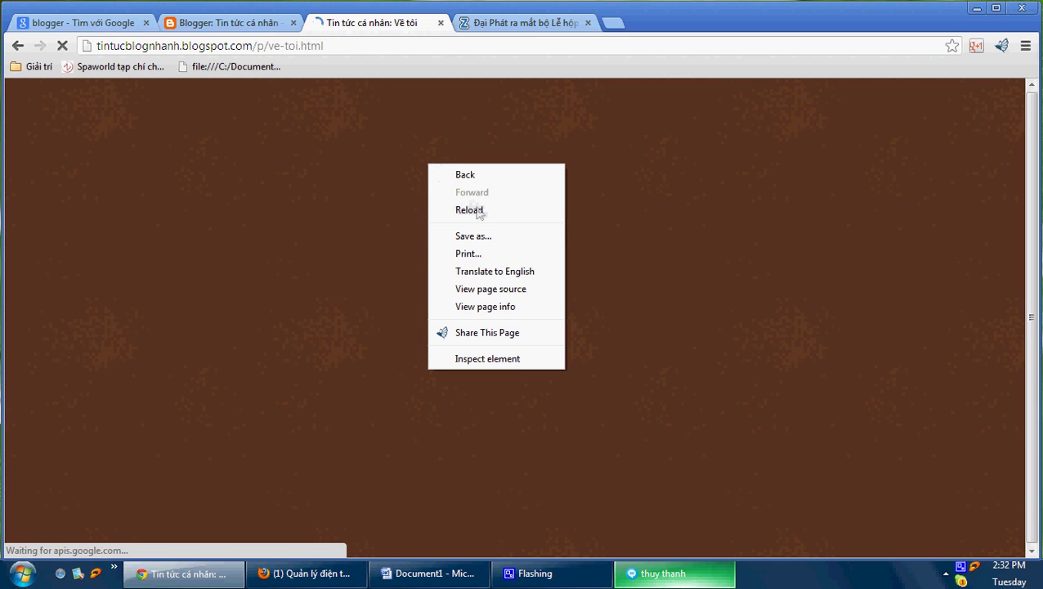
left_click(471, 210)
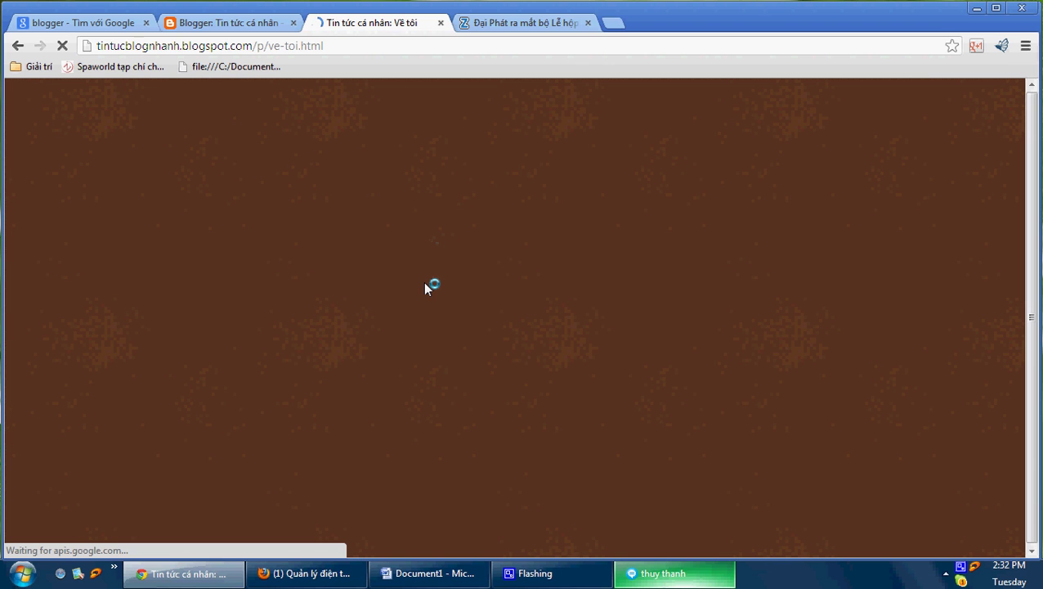
Switch to Word and add the bullet "Hix lâu quá @@!" at the end of the Bước 3 list.
left_click(433, 572)
scroll(538, 484, "down", 1)
type("hi")
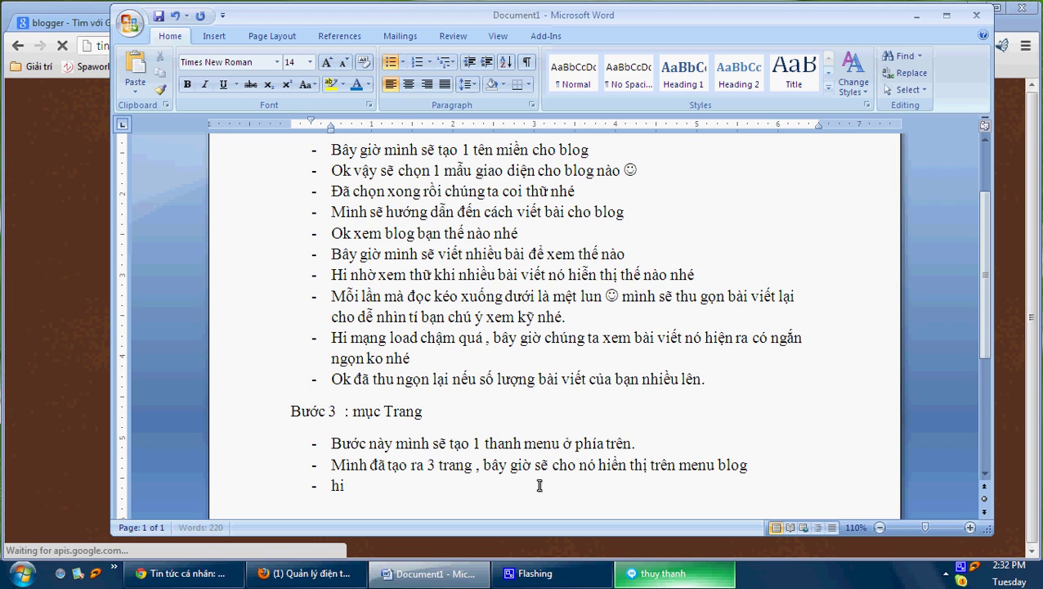
type("x lâu quá ")
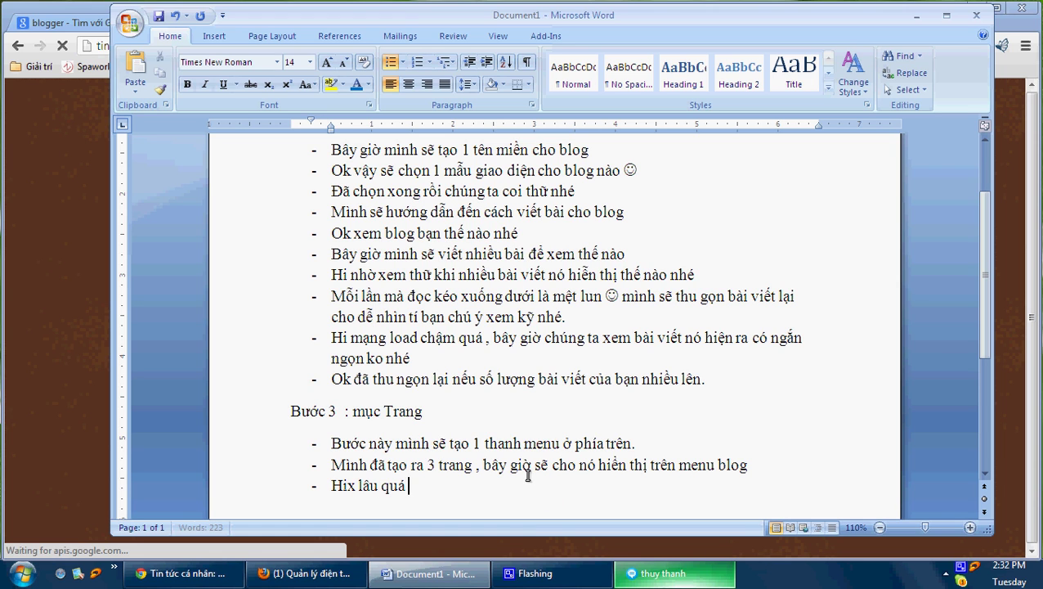
type("@@!")
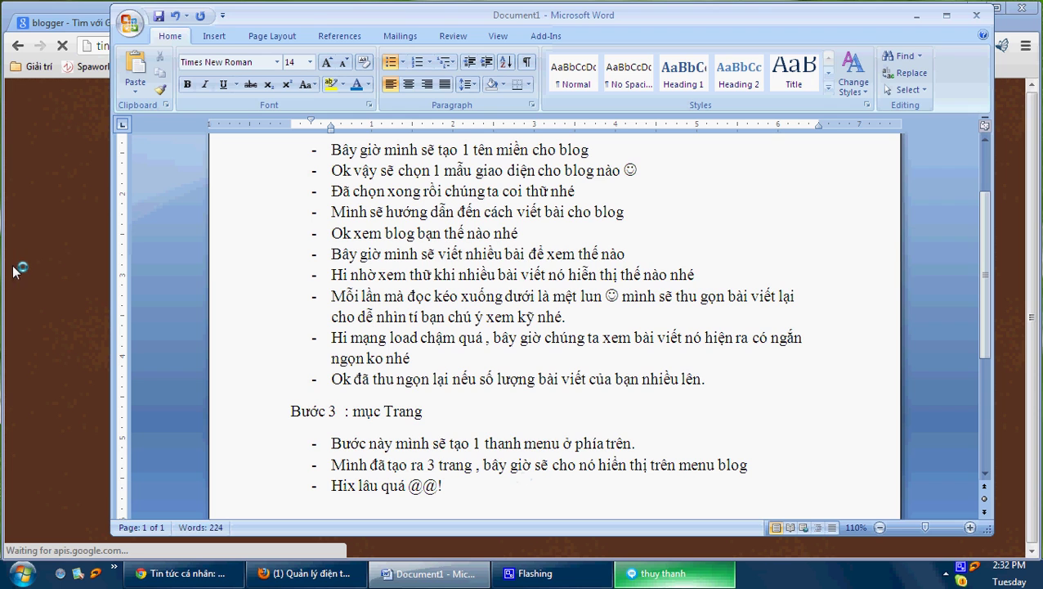
Switch back to the blog and view the "Thủ thuật" page and the home page (Trang chủ) through its menu.
left_click(14, 270)
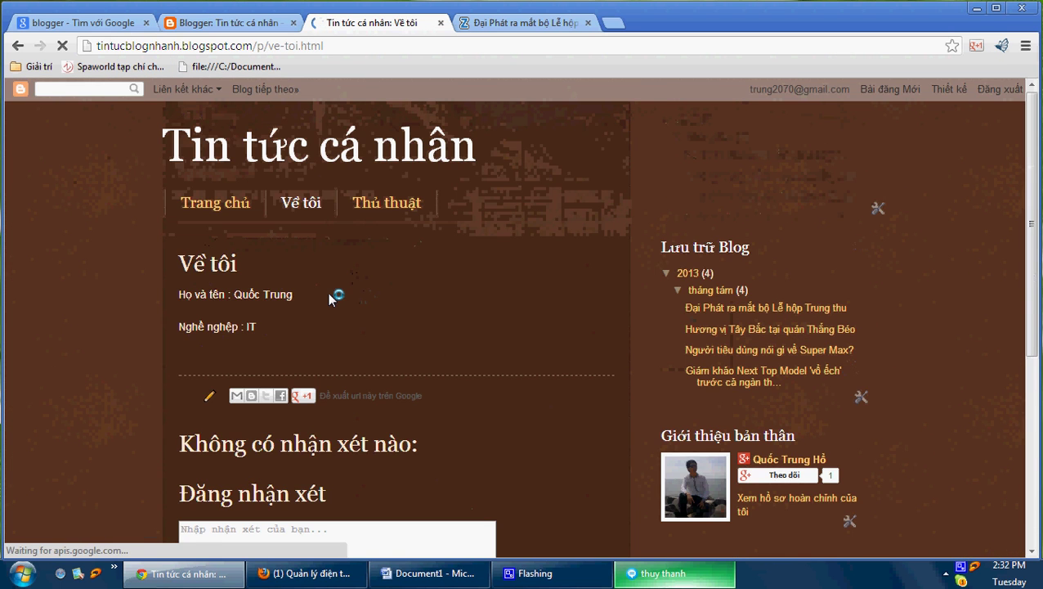
left_click(384, 204)
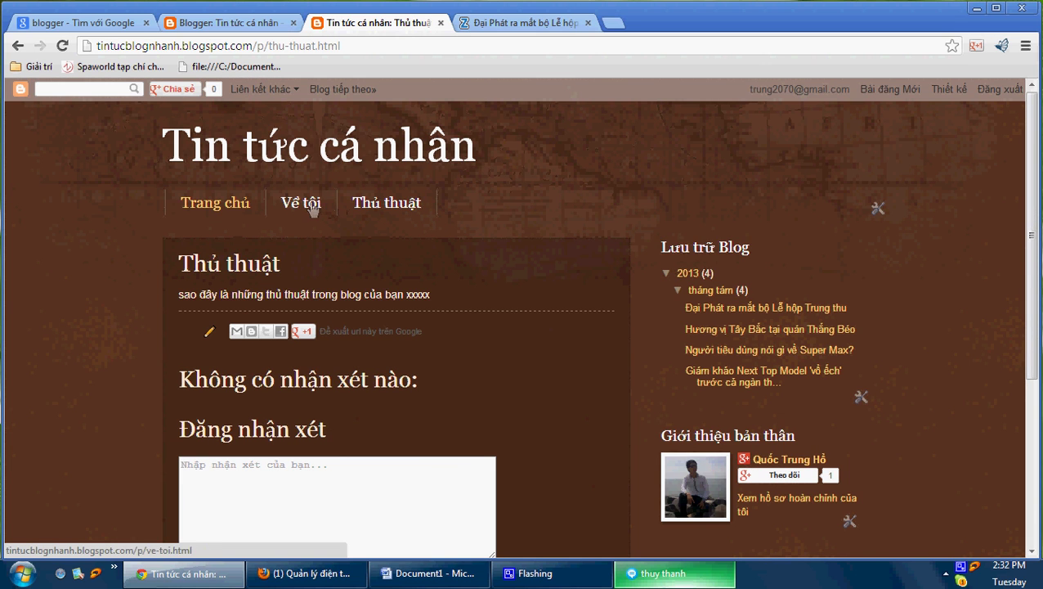
left_click(228, 207)
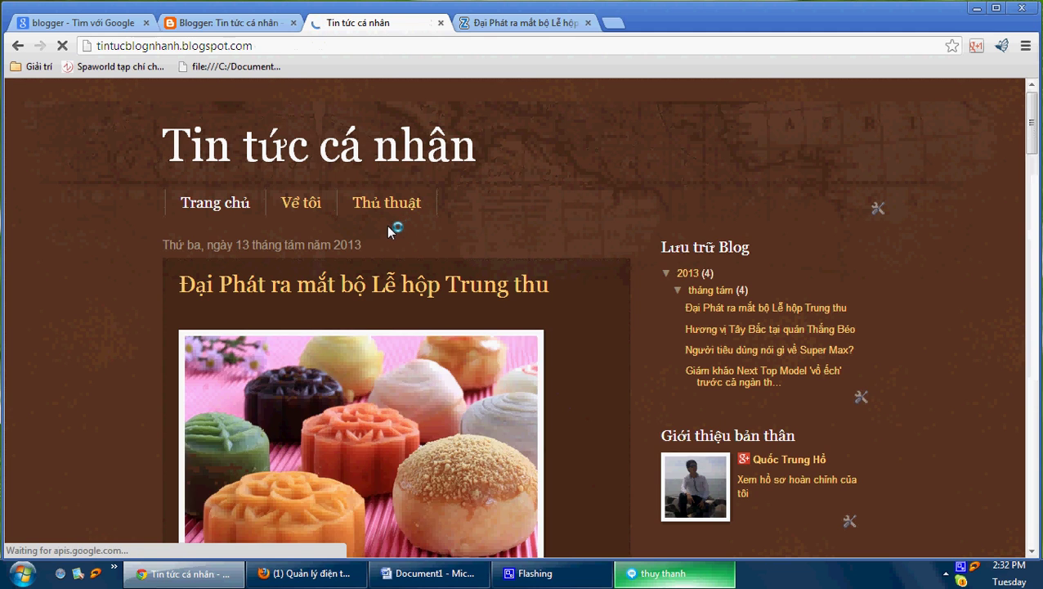
Switch to Word and add bullet "Ok ưu điểm của trang là chúng ta sẽ tạo được 1 trang trên thanh menu và chỉ có 1 bài viết".
left_click(416, 573)
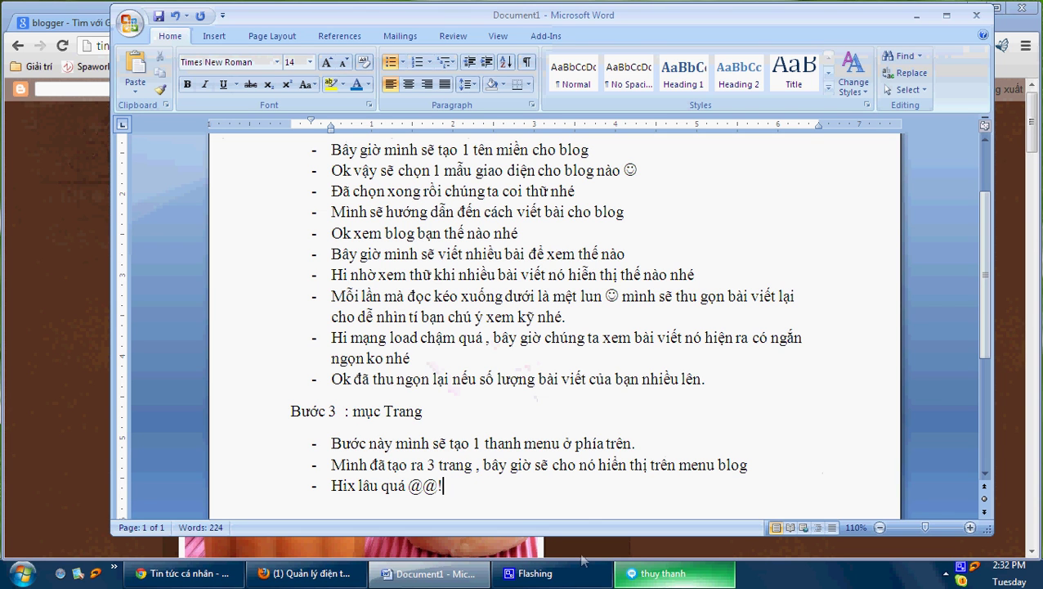
key("Return")
type("ok")
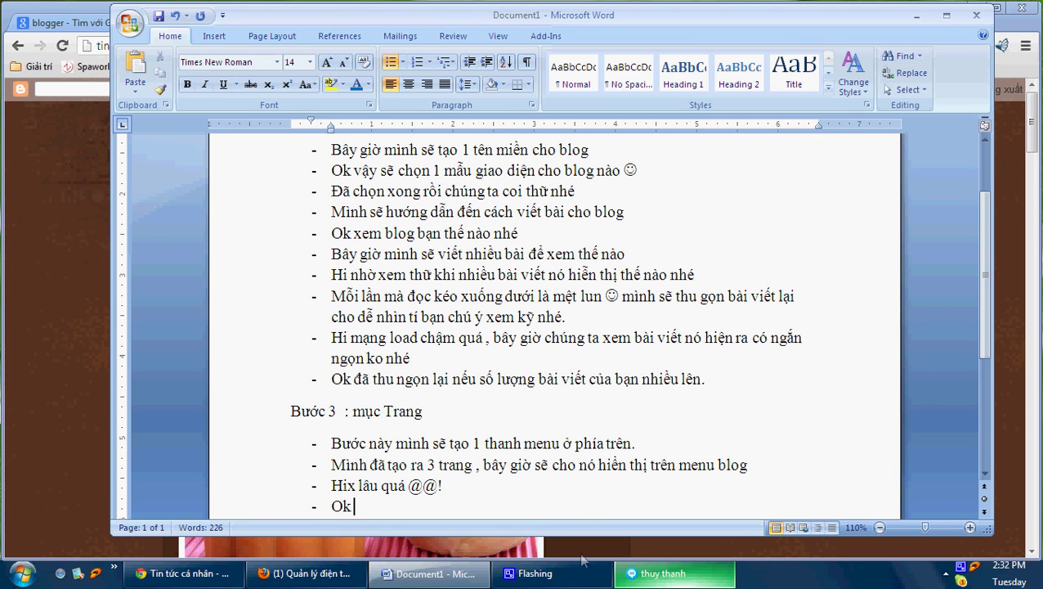
type(" ưu điểm")
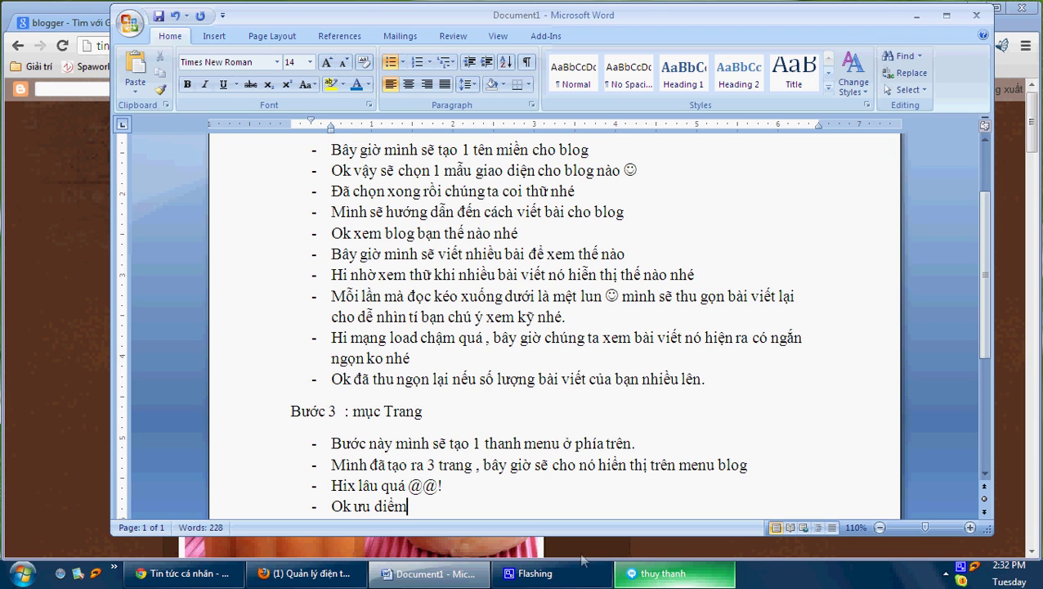
type(" cu")
type(" t")
type("rang là")
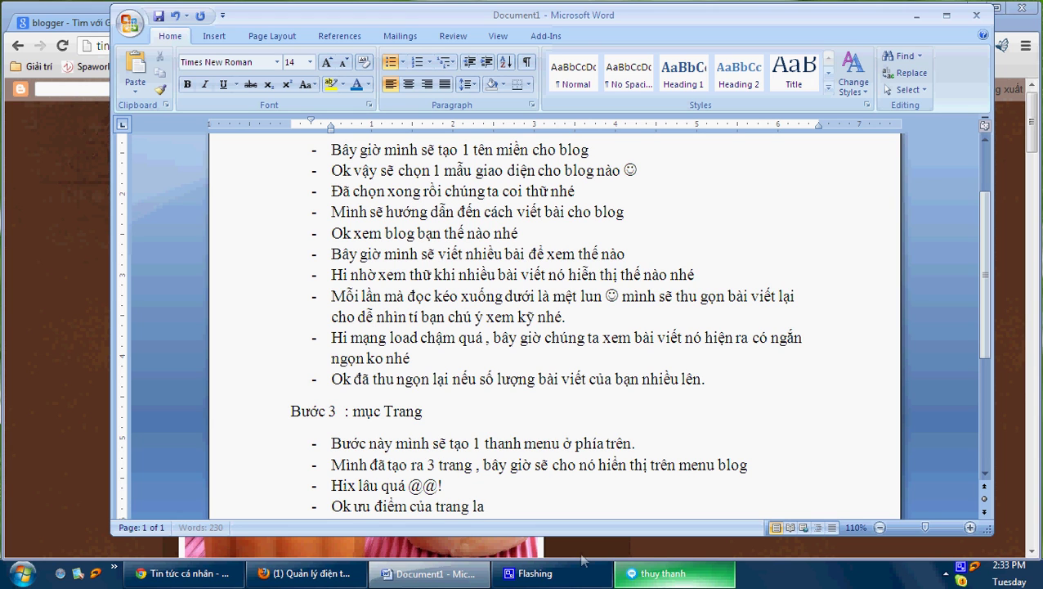
type(" chúng ta sẽ")
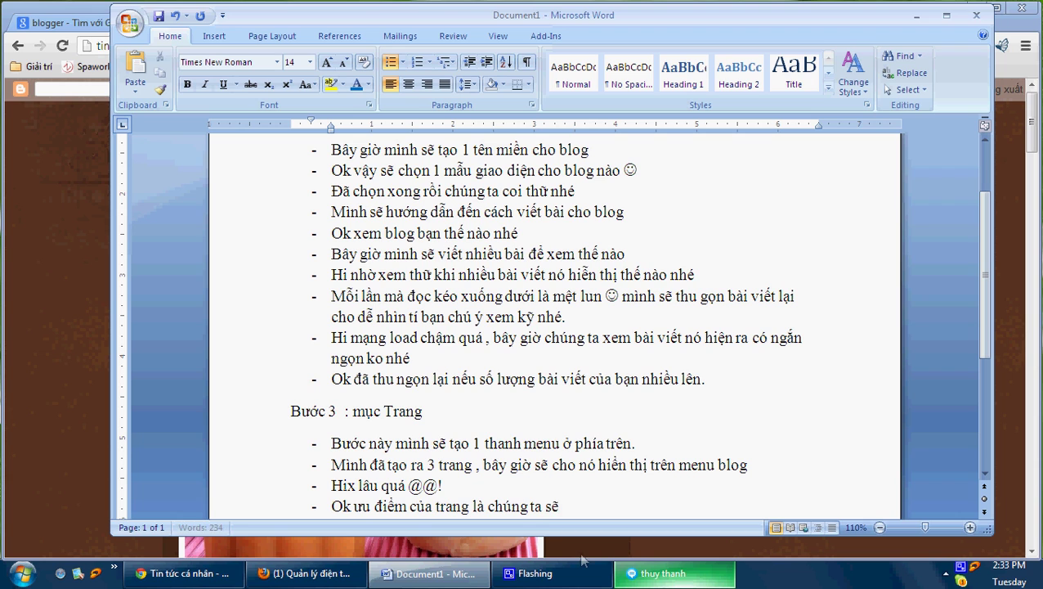
type(" taoj đduo")
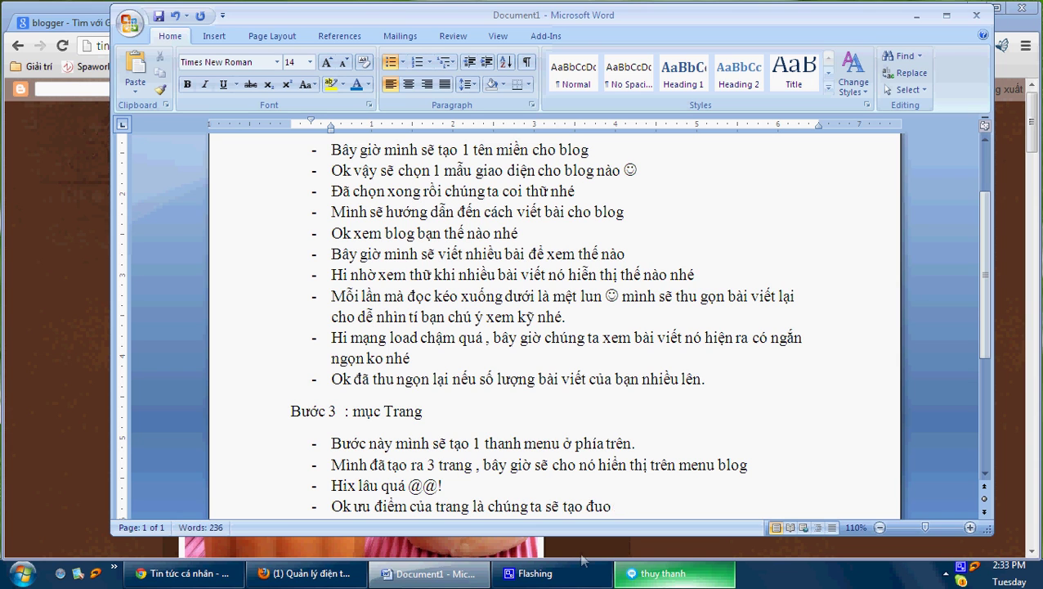
type("wcj 1 trang")
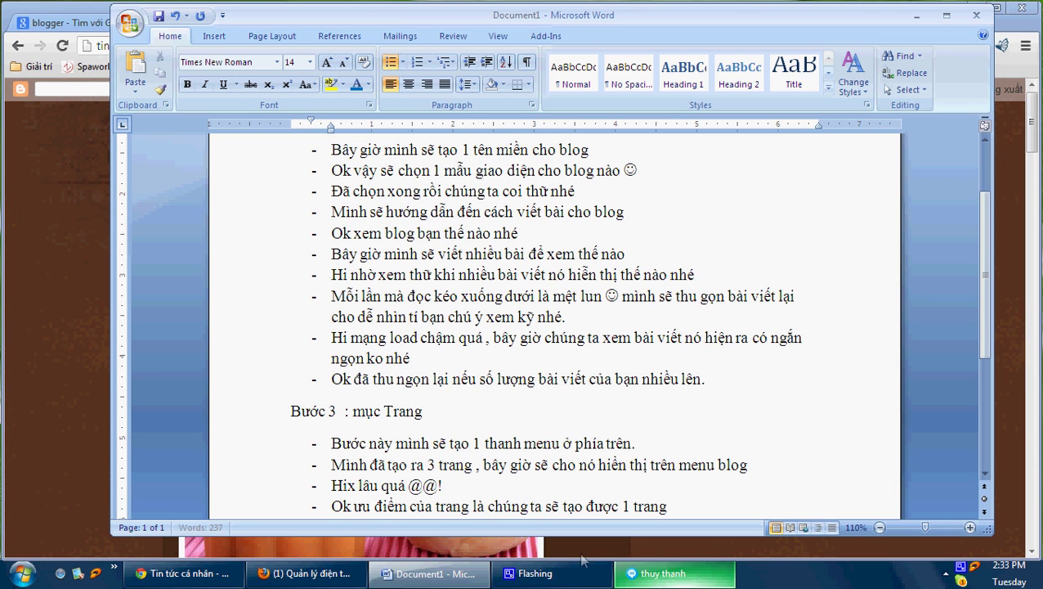
type(" treen")
type(" thanh menu")
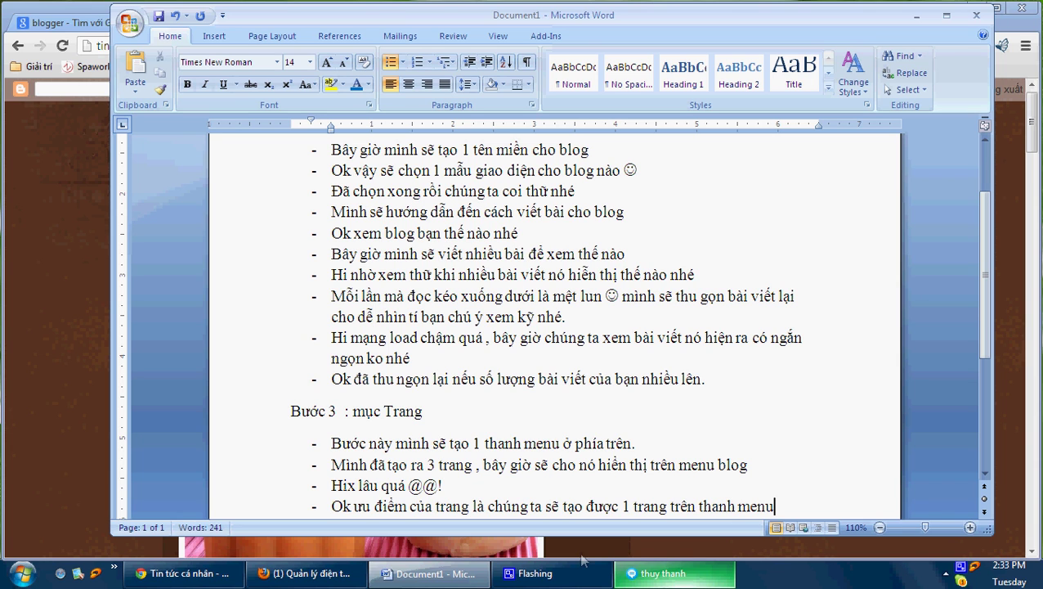
type(" va")
key("BackSpace")
key("BackSpace")
type("và chi có 1")
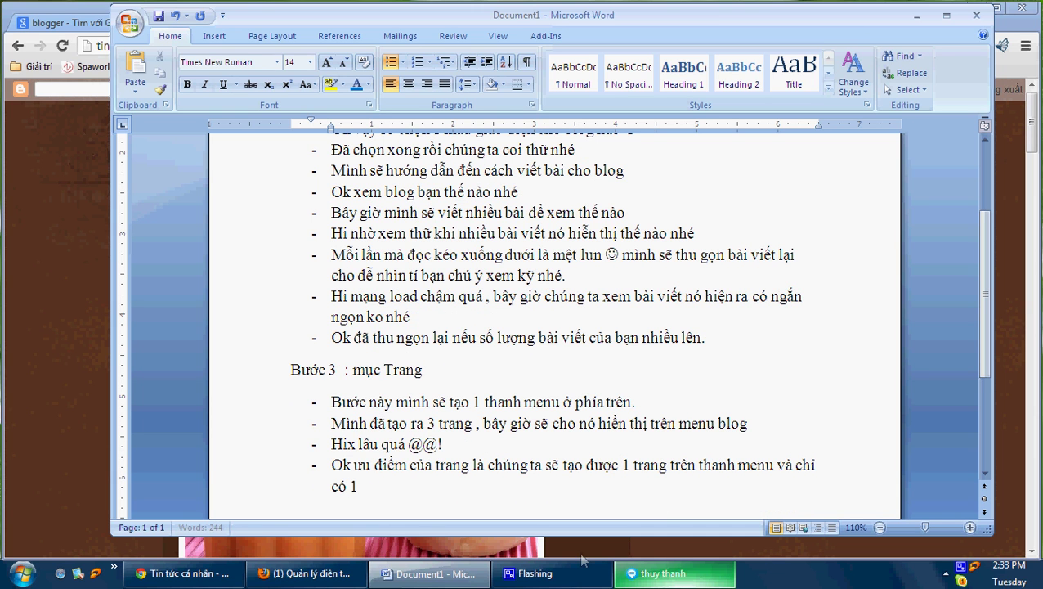
type(" bai viet")
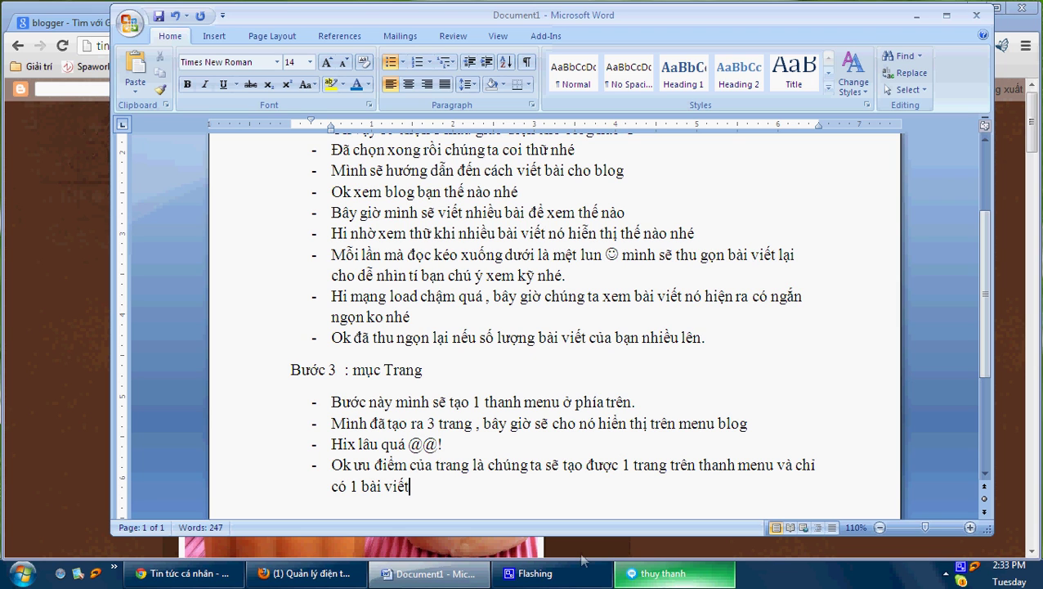
Add the bullet "Khuyết điểm là không viết được nhiều bài viết trên 1 trang menu đó được ☺".
key("Return")
type("khuyết điem")
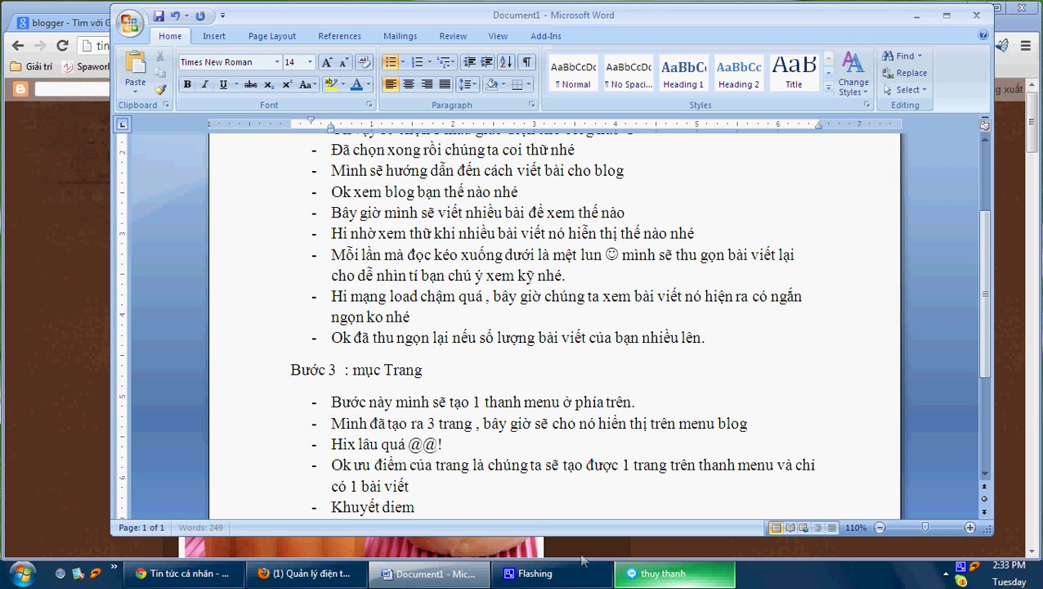
type("er laf ")
type("k")
type("hoong v")
type("i")
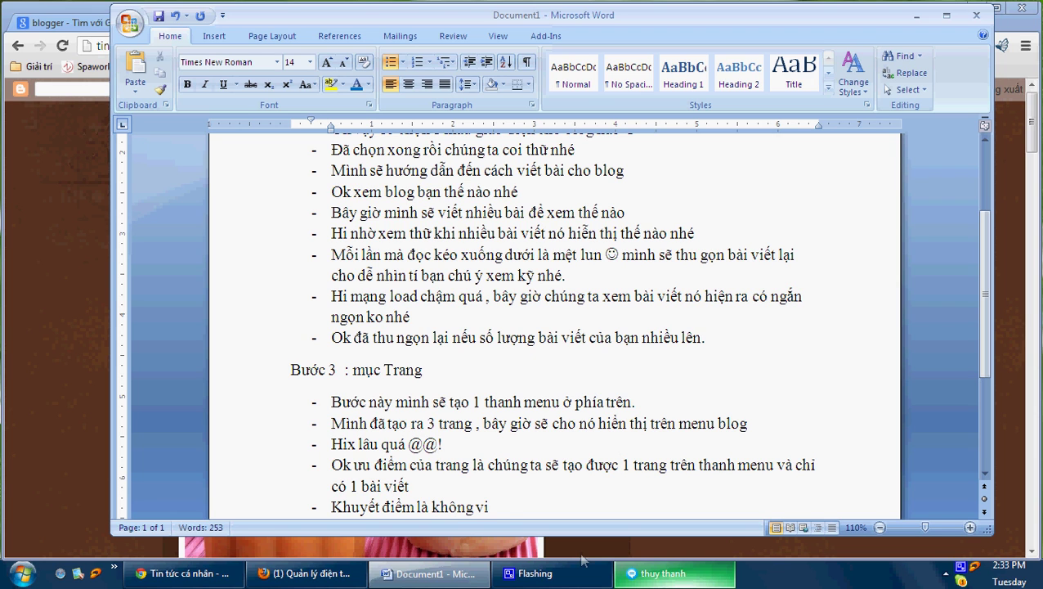
type("eets dduowcj")
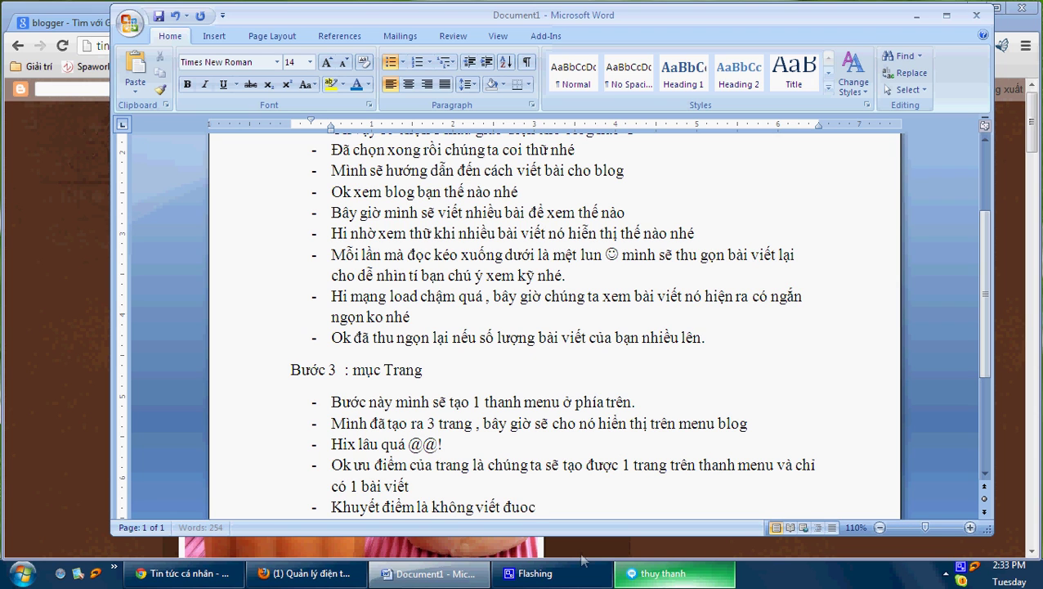
type(" nhieeuf baif v")
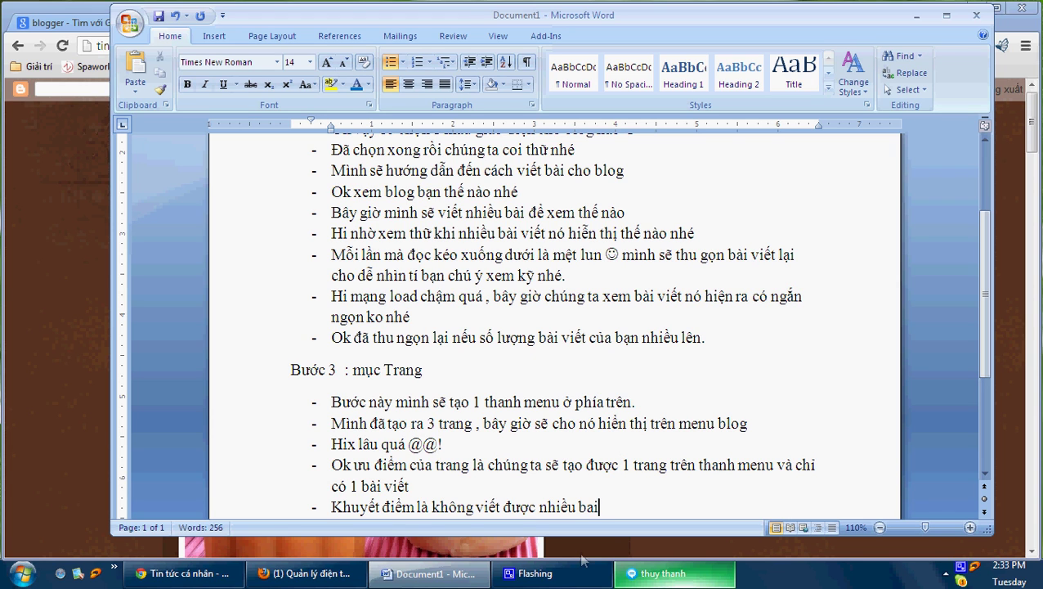
type("ieets treen")
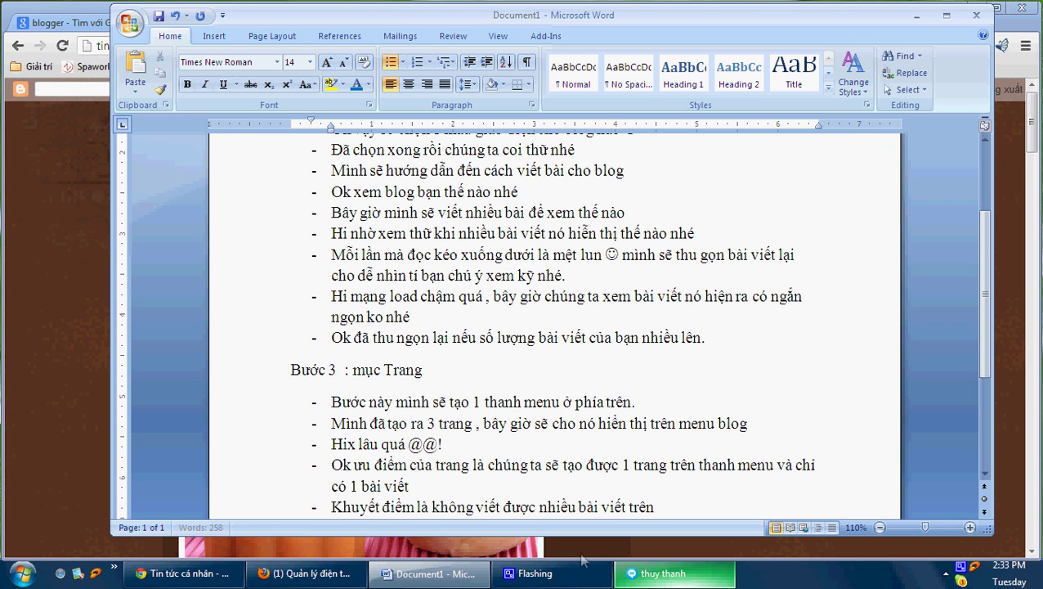
type(" 1 trang menu đó d")
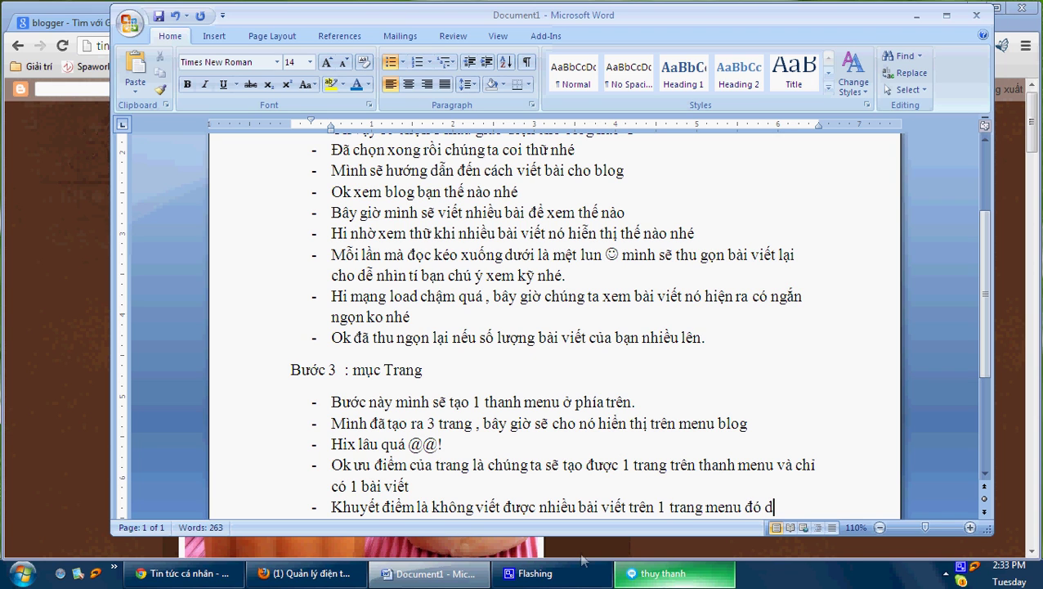
type("ược ")
type(":)")
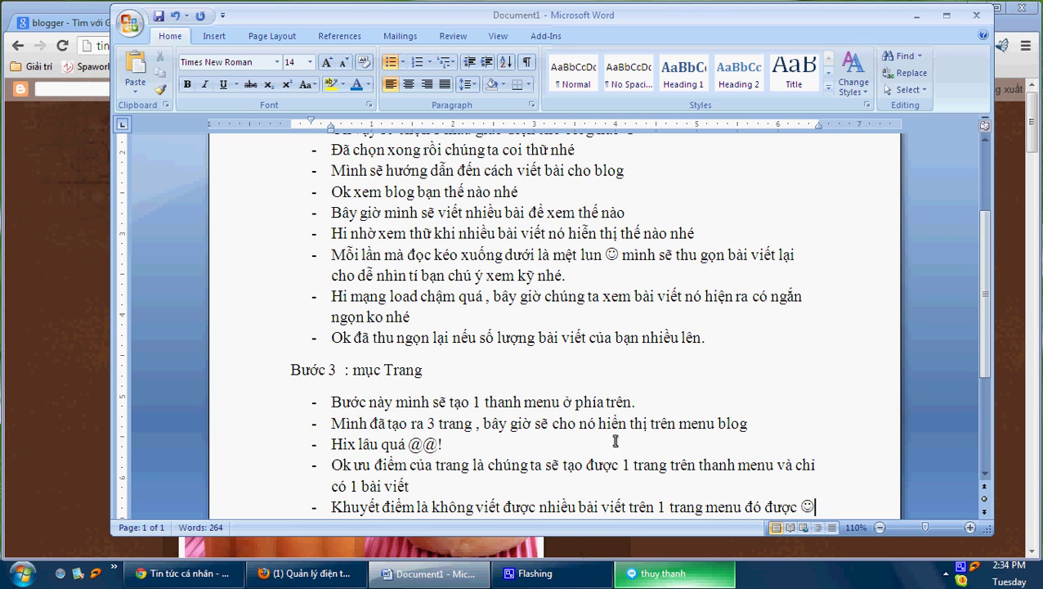
scroll(615, 440, "down", 1)
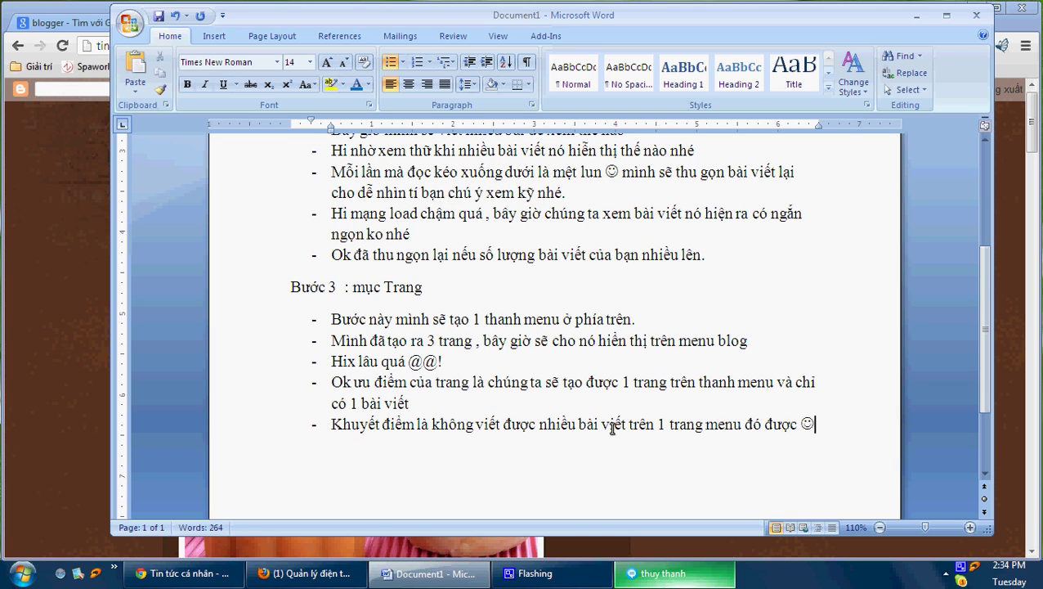
key("ctrl+s")
left_click(805, 427)
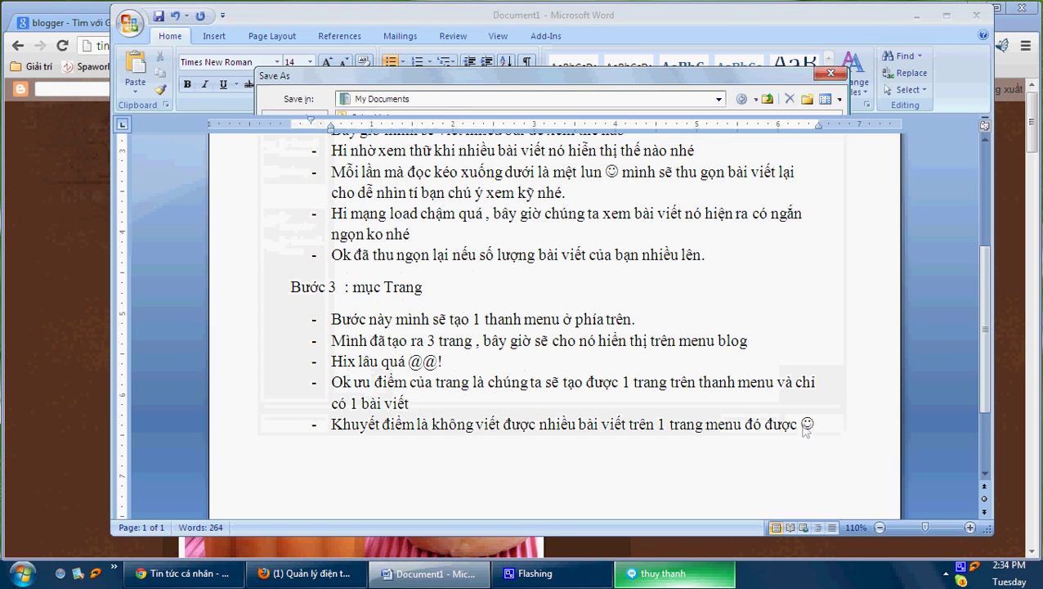
End the Bước 3 bullet list and add the unbulleted heading "Bước 4 : Bố cục của blog" below it.
key("Return")
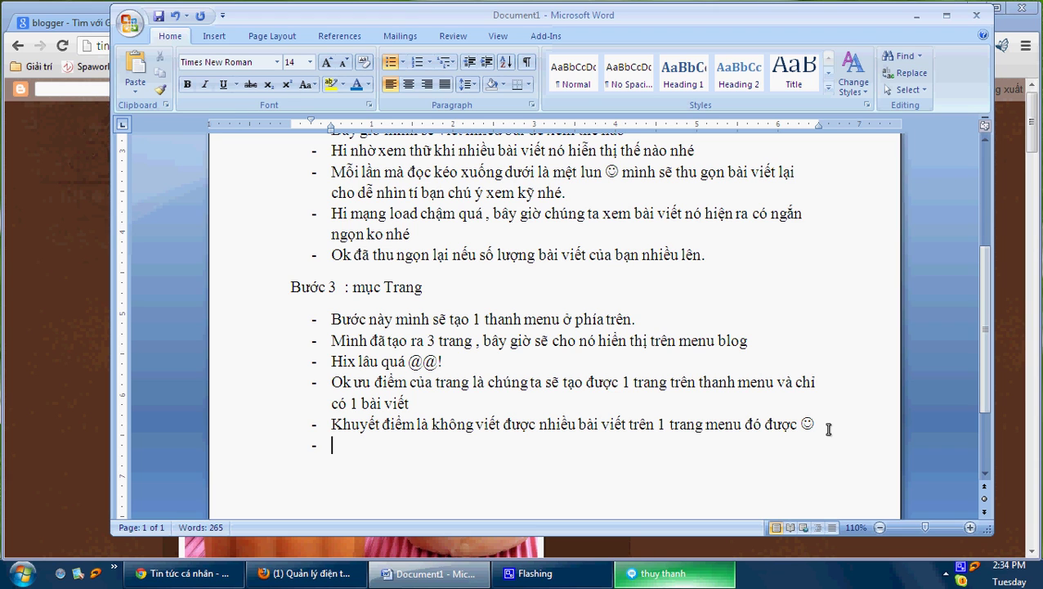
key("Return")
key("BackSpace")
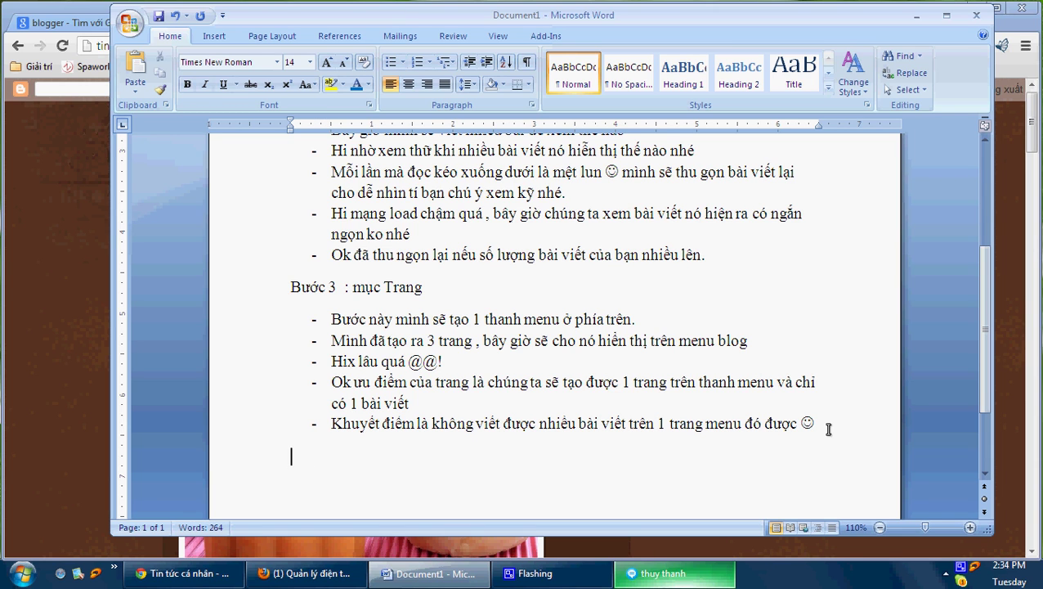
type("Bước")
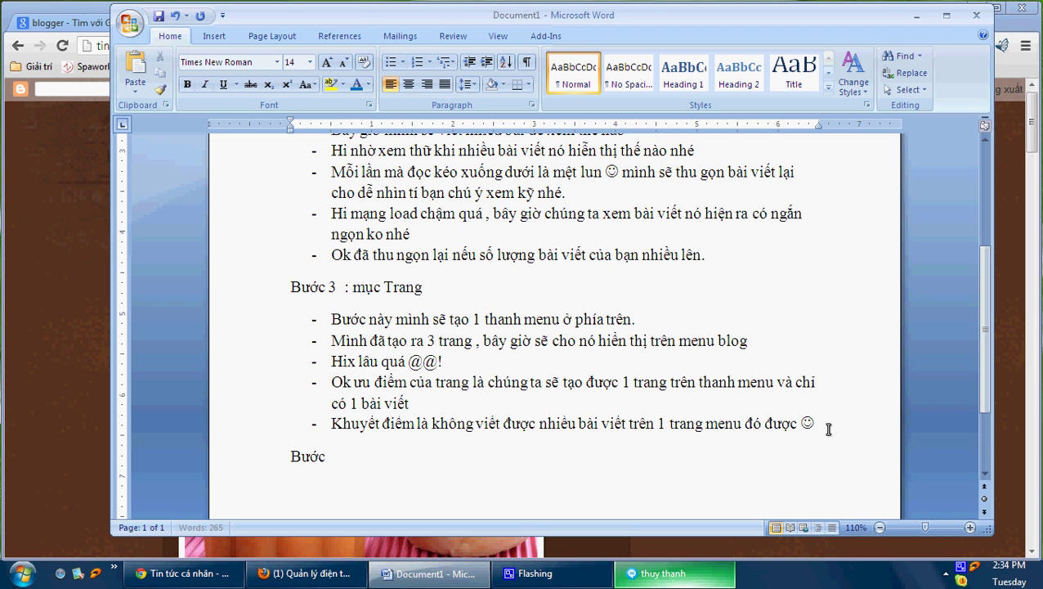
type(" 4 :")
type("Bố cục cua blog")
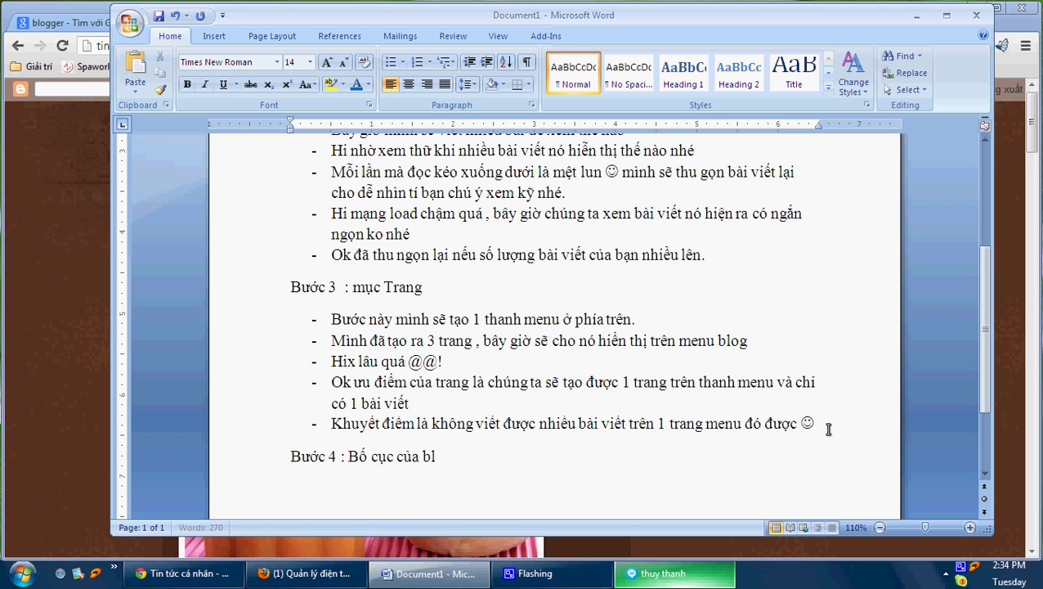
Switch to the Blogger dashboard of "Tin tức cá nhân" and open its layout page (Bố cục).
left_click(72, 262)
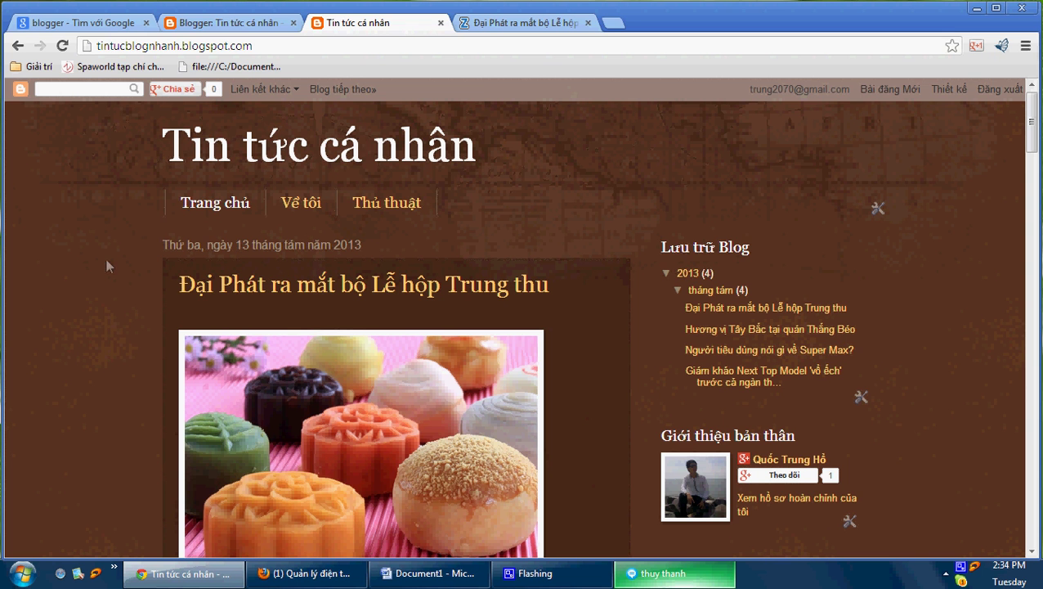
key("ctrl+shift+Tab")
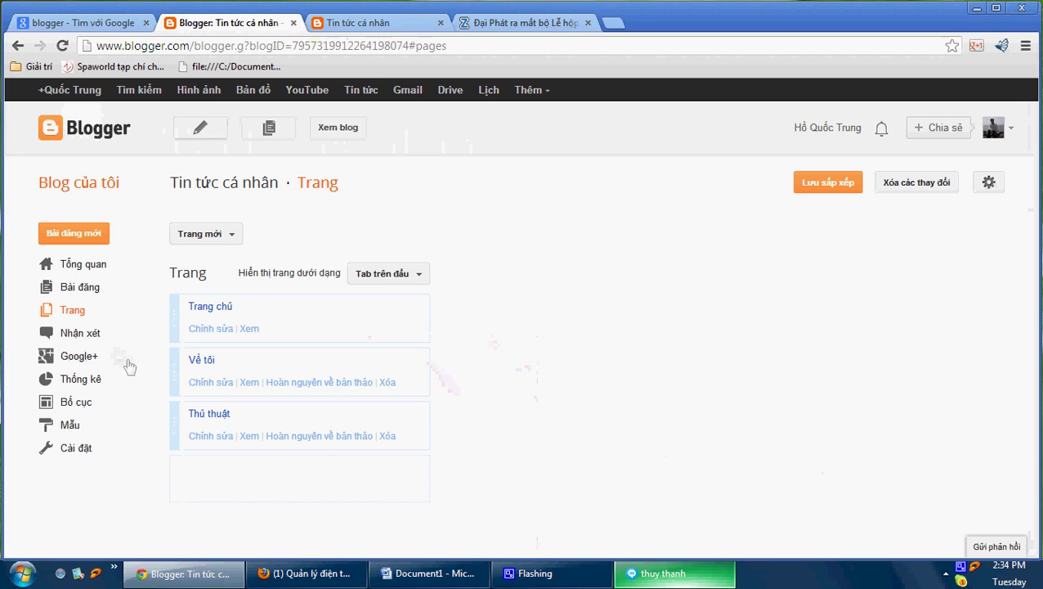
left_click(76, 402)
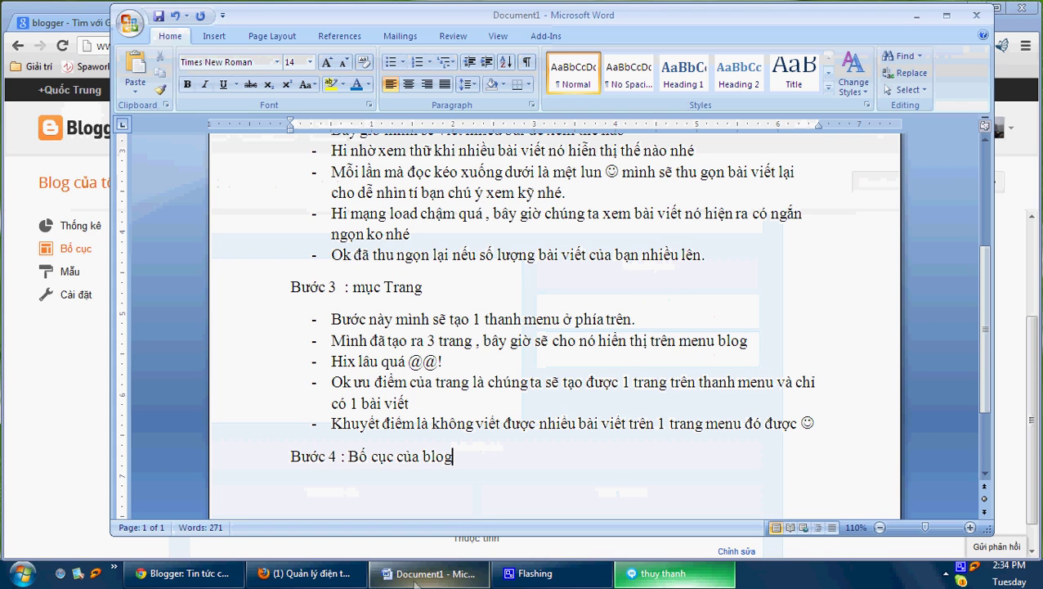
Switch to Word, add the bullet "Thêm những tiện ích có sẵn vào blog , bạn quan sát kỹ nh" under Bước 4, and return to Blogger.
left_click(425, 573)
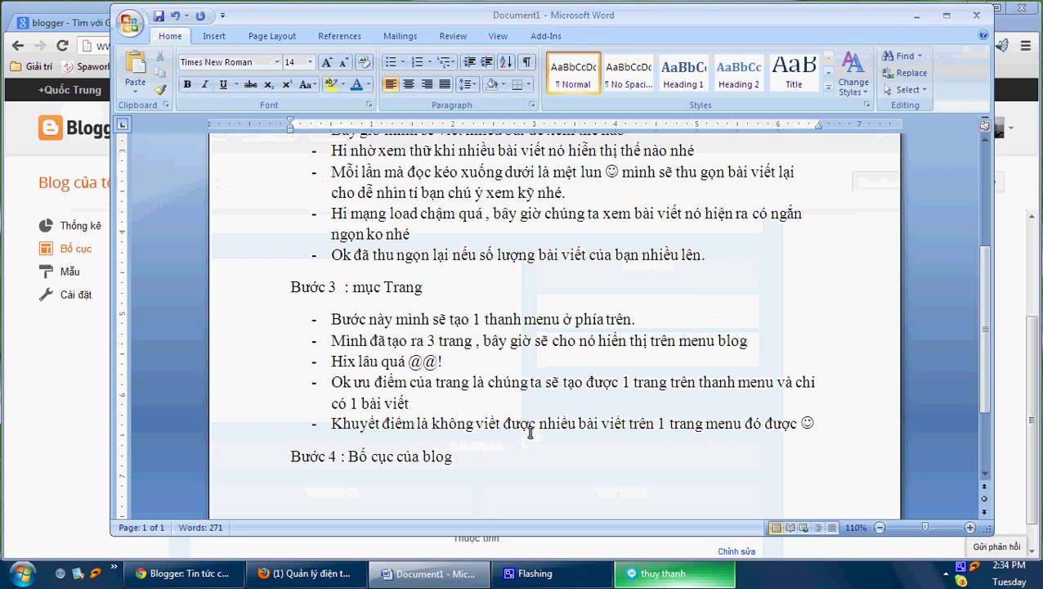
key("Return")
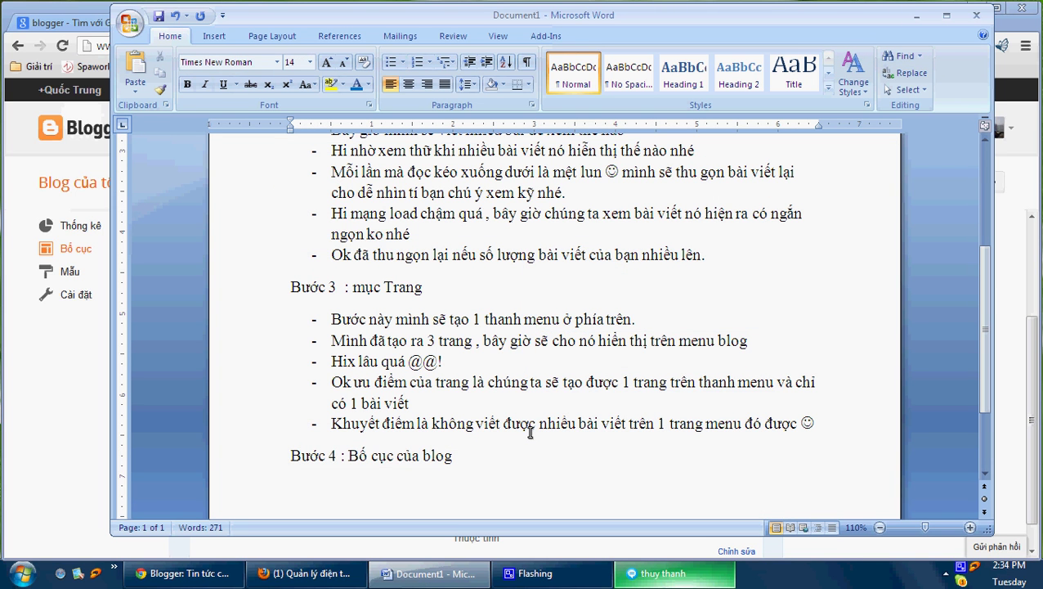
type("-")
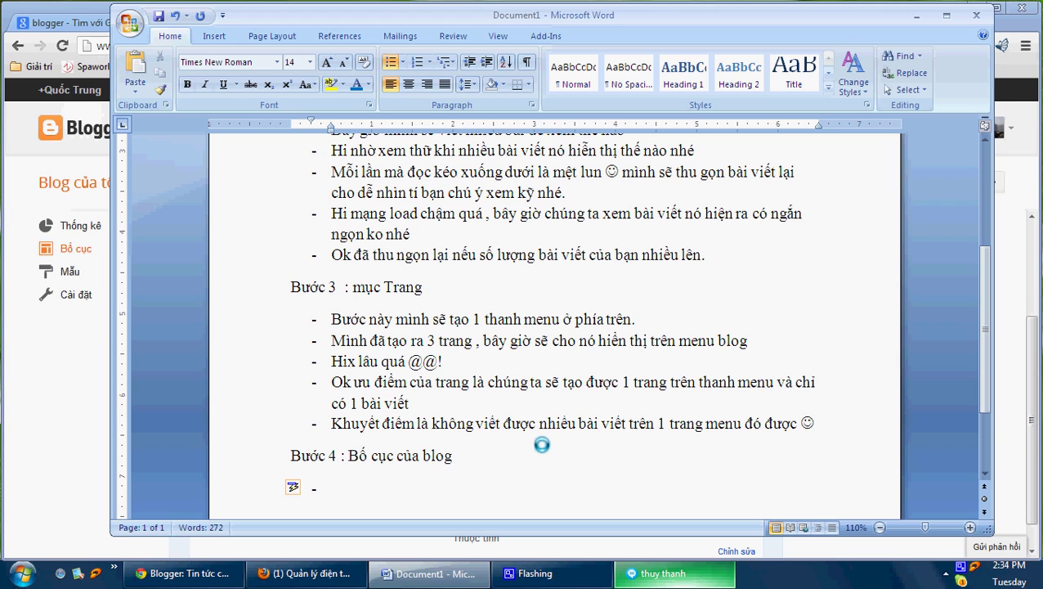
type(" Thêm")
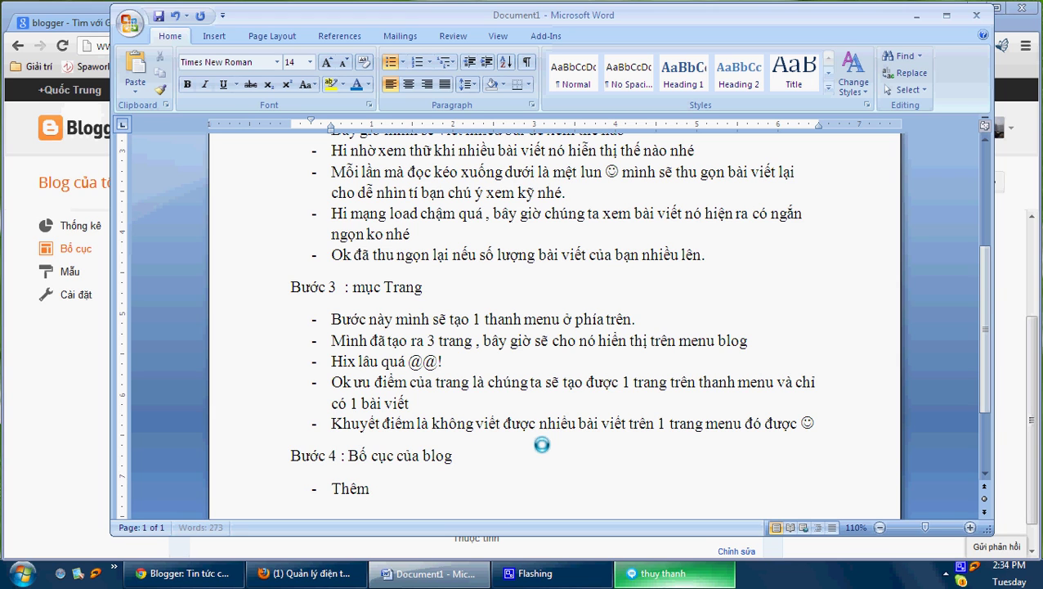
type(" nhuững tiện ích")
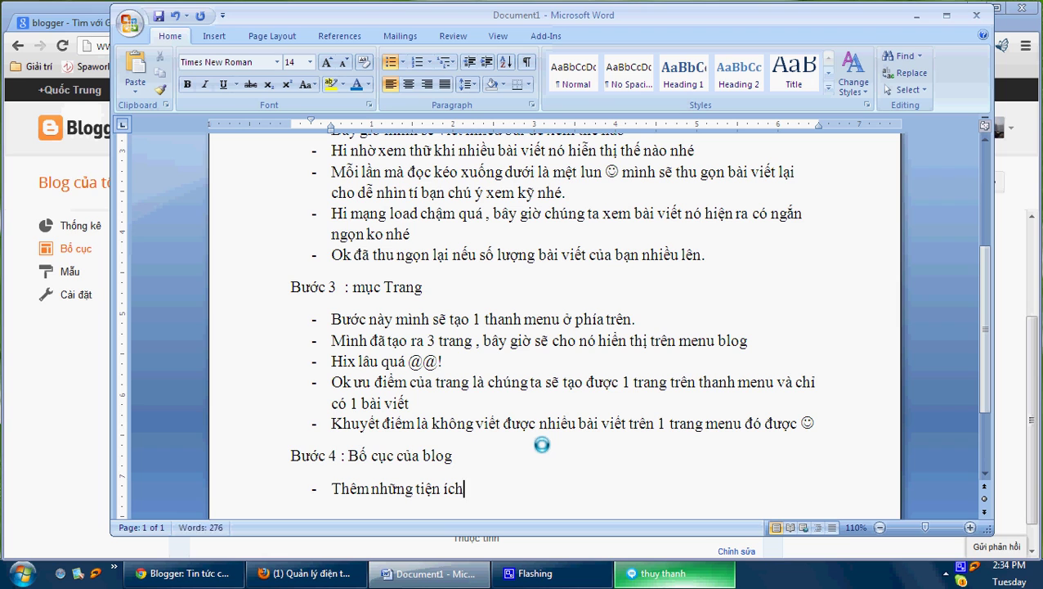
type("có san")
type("wx ")
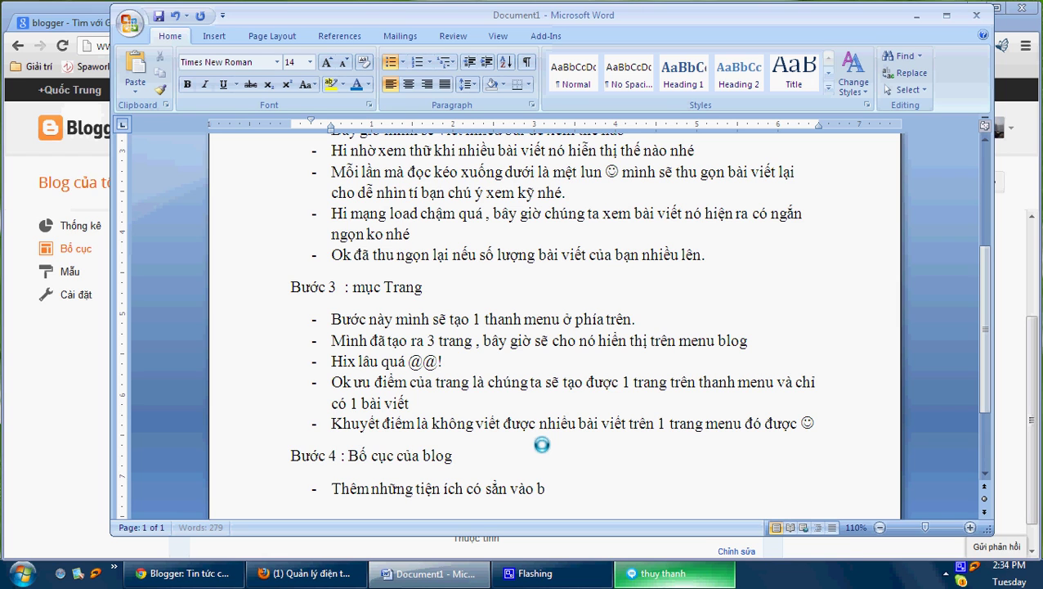
type(" vào blog , qua")
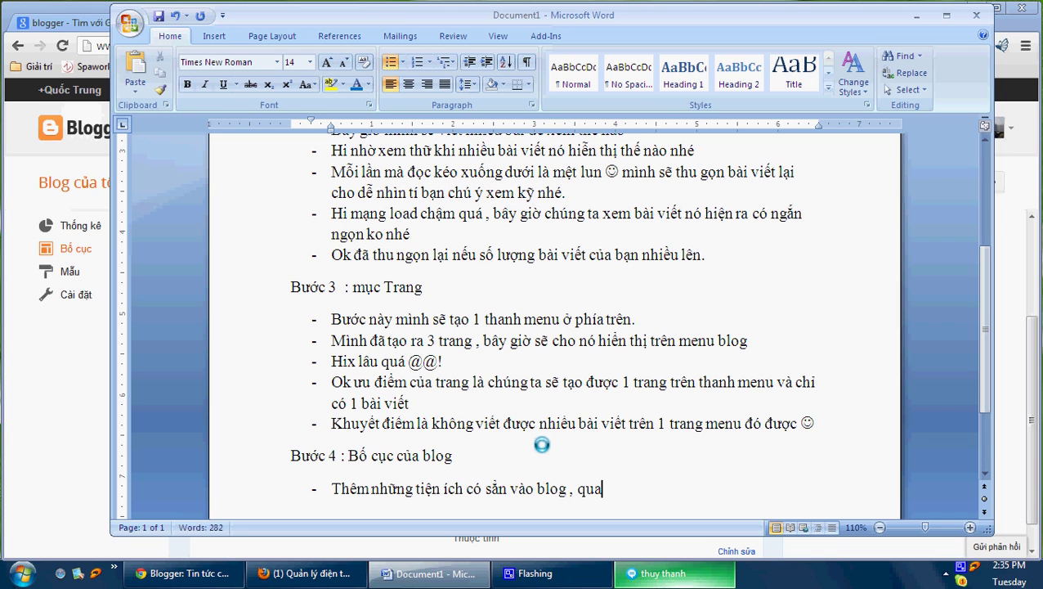
key("BackSpace")
key("BackSpace")
key("BackSpace")
type("ban")
type("j qua")
type("n sats")
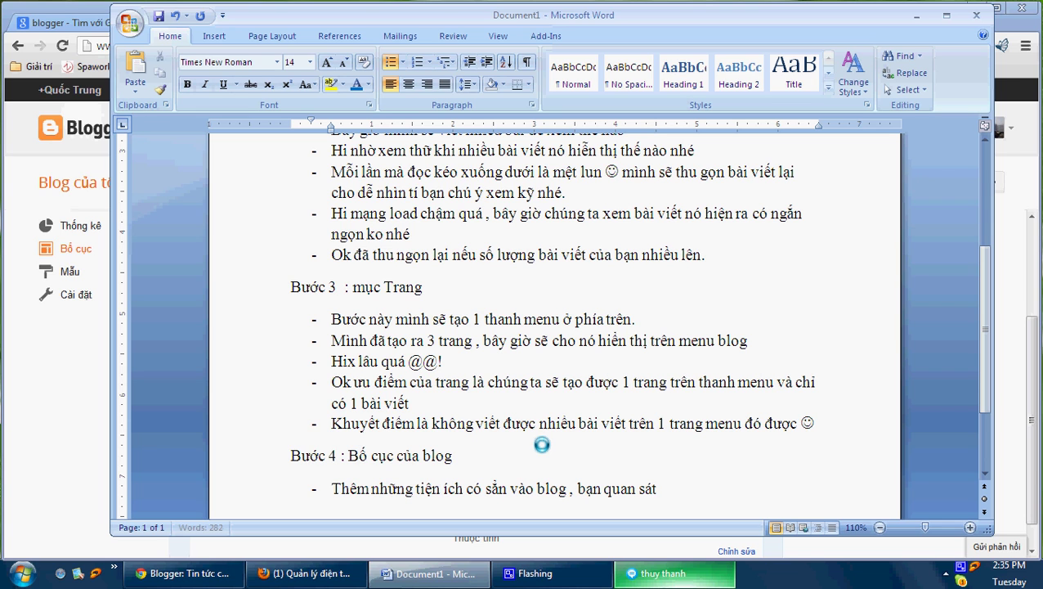
type(" kyx nh")
left_click(34, 321)
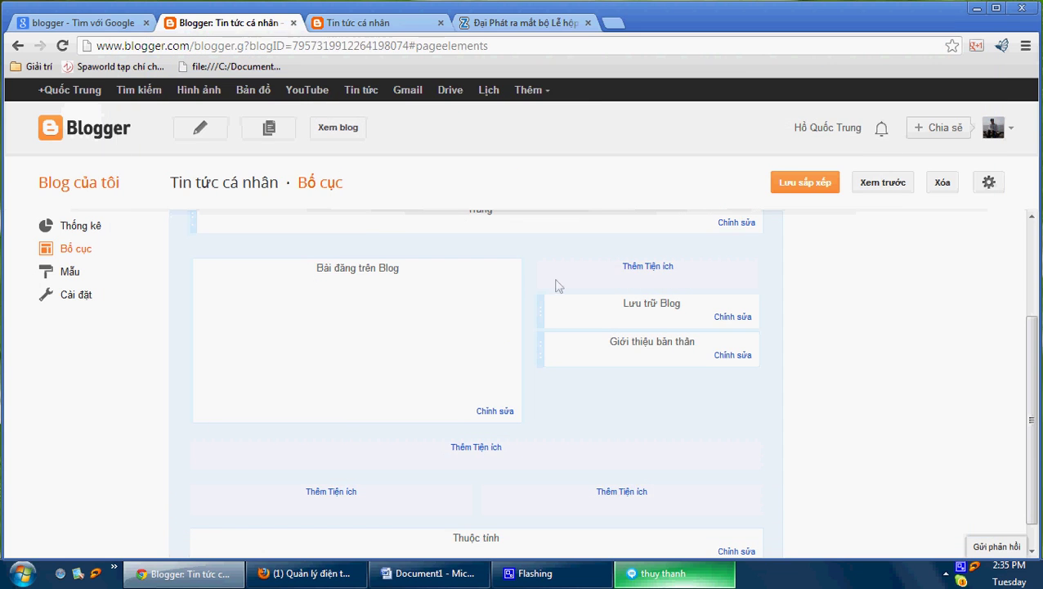
Add the "Bài đăng phổ biến" gadget to the blog's sidebar and save it with its default settings.
left_click(668, 267)
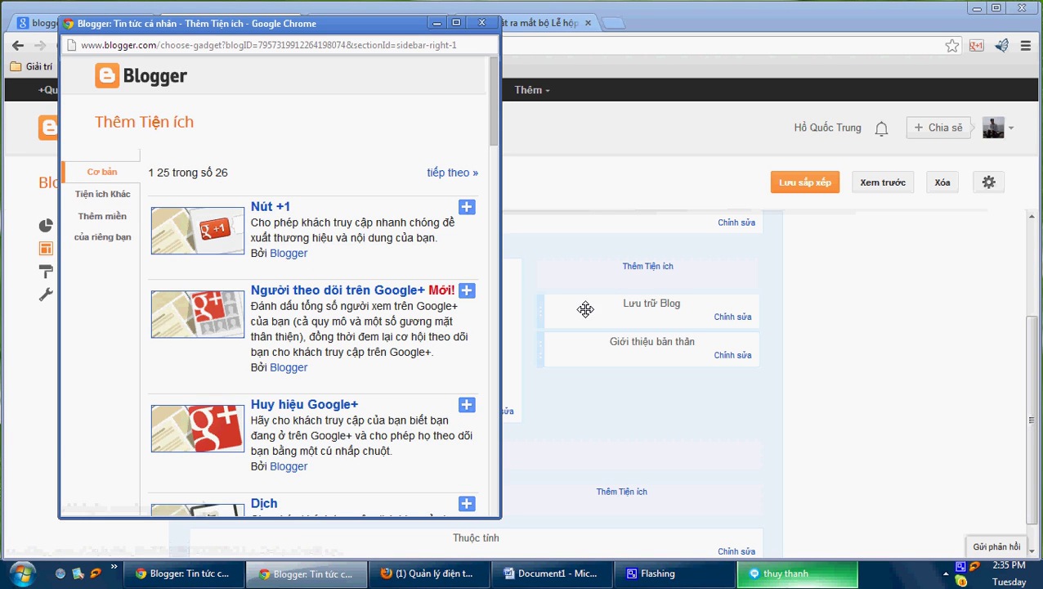
scroll(413, 259, "down", 6)
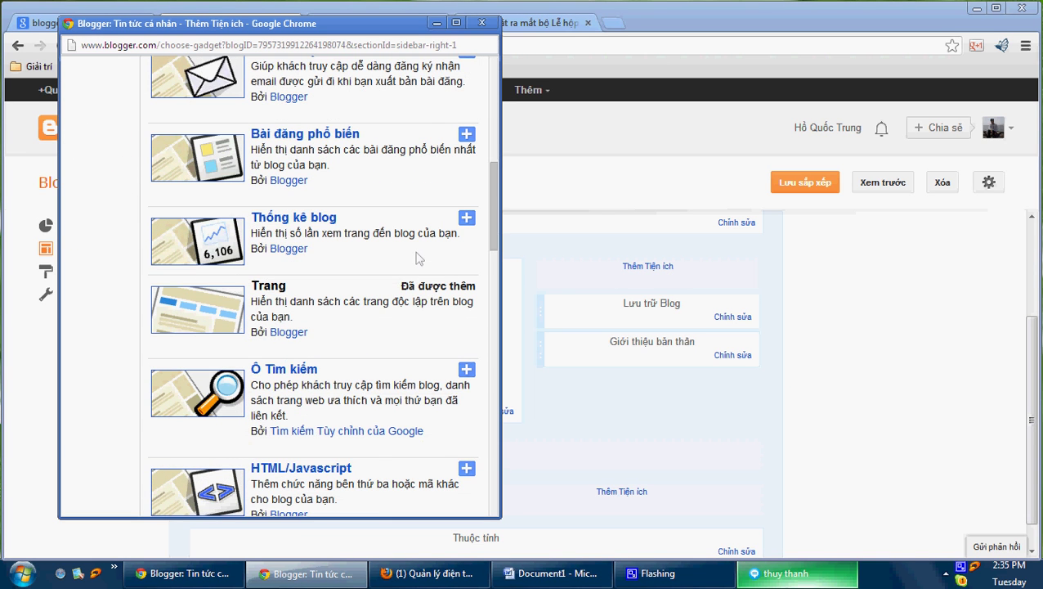
scroll(414, 262, "up", 2)
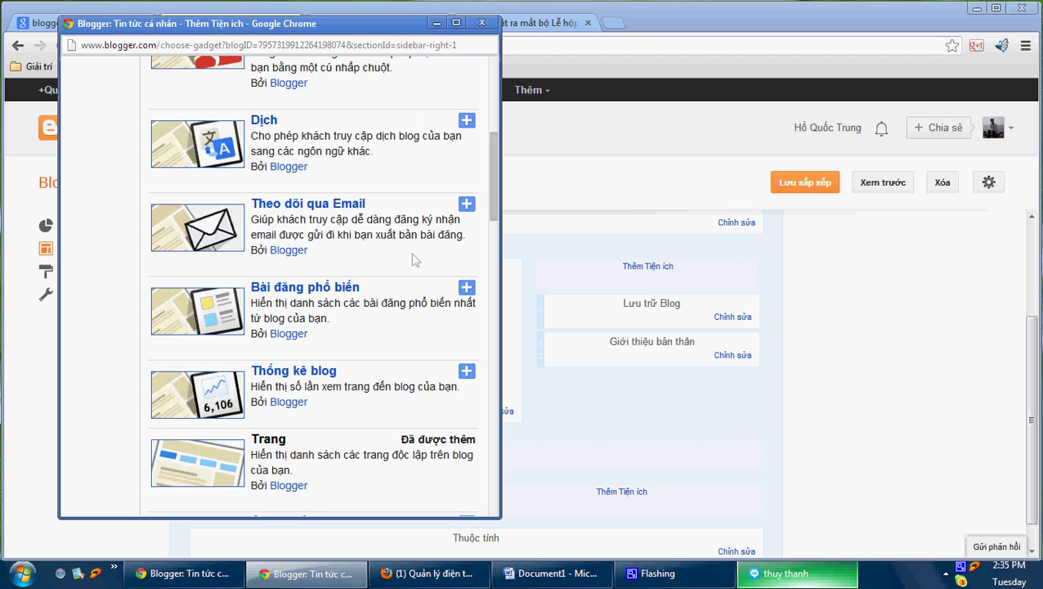
scroll(413, 260, "down", 1)
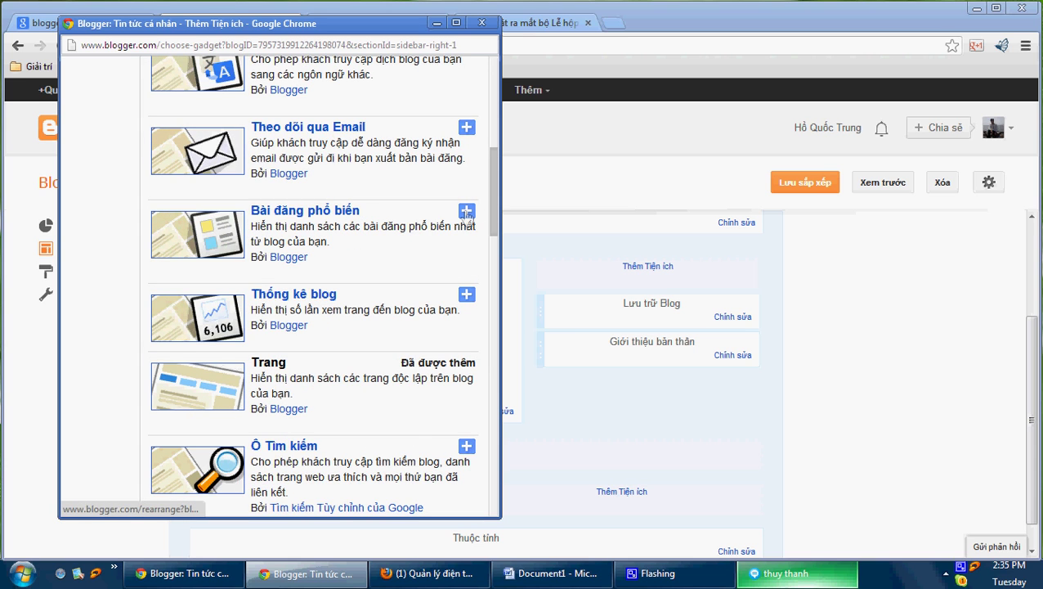
left_click(466, 211)
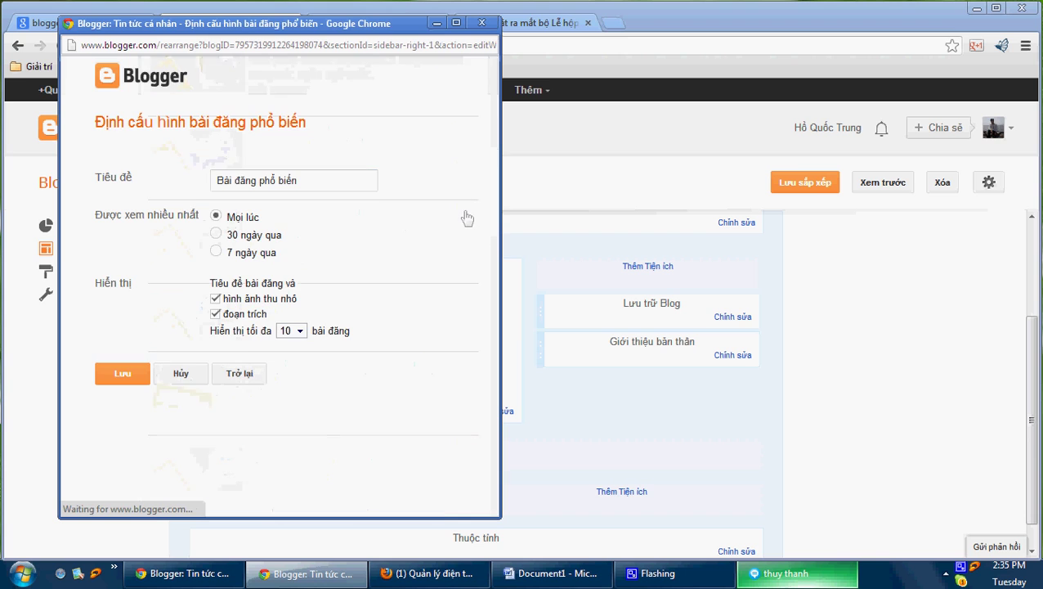
left_click(136, 380)
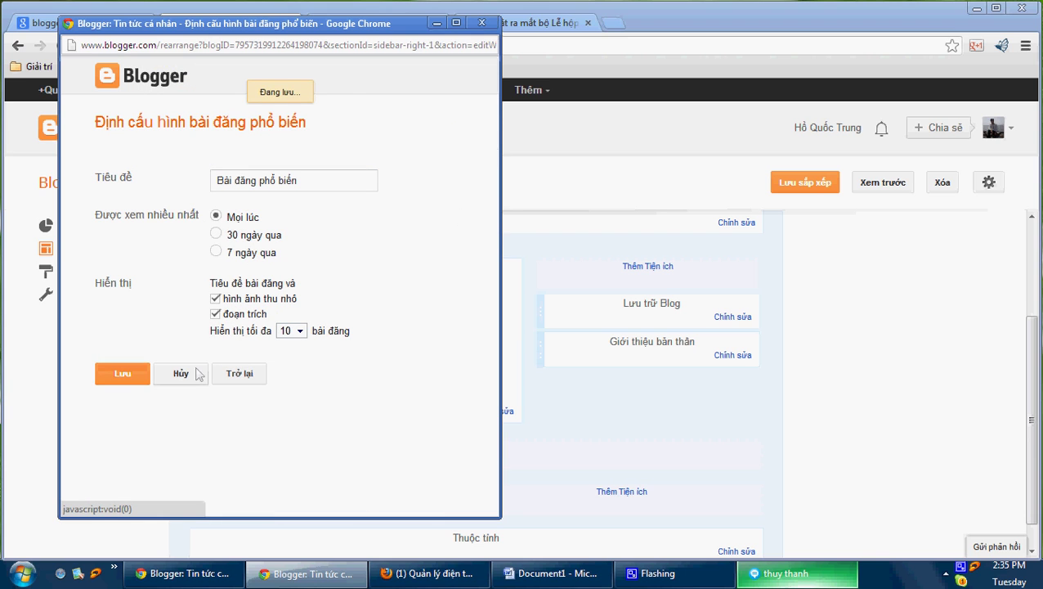
Add the "Thống kê blog" gadget to the sidebar, using the flip-counter style without the graph, and save it.
left_click(647, 265)
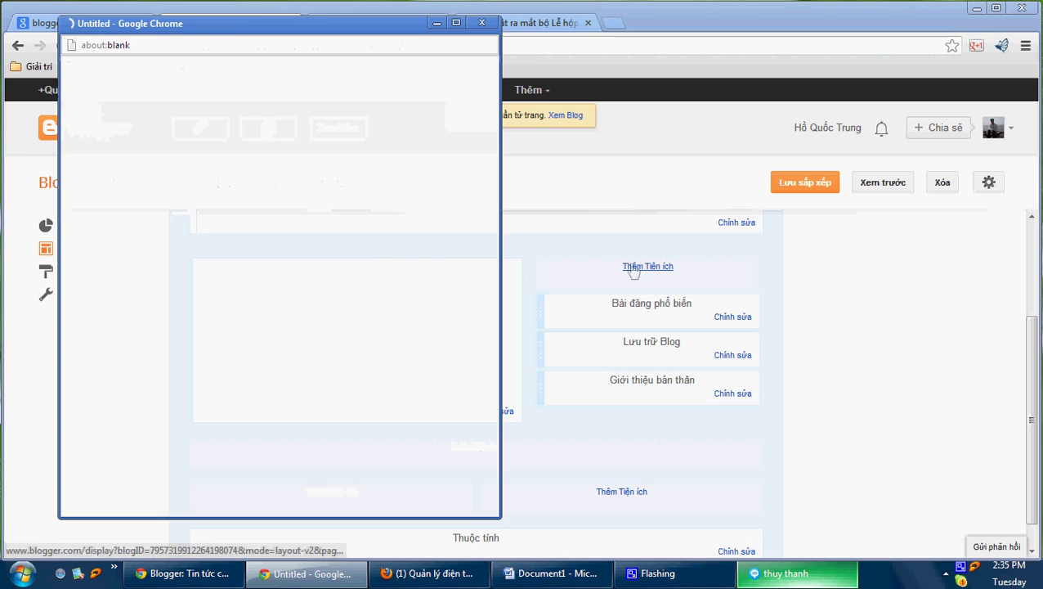
scroll(339, 372, "down", 10)
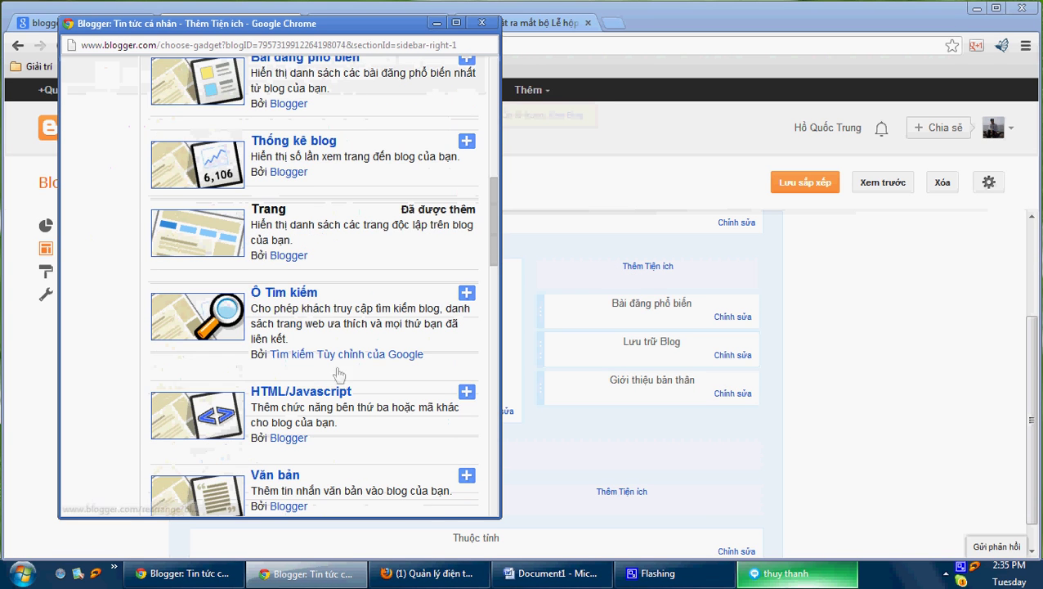
scroll(338, 374, "down", 3)
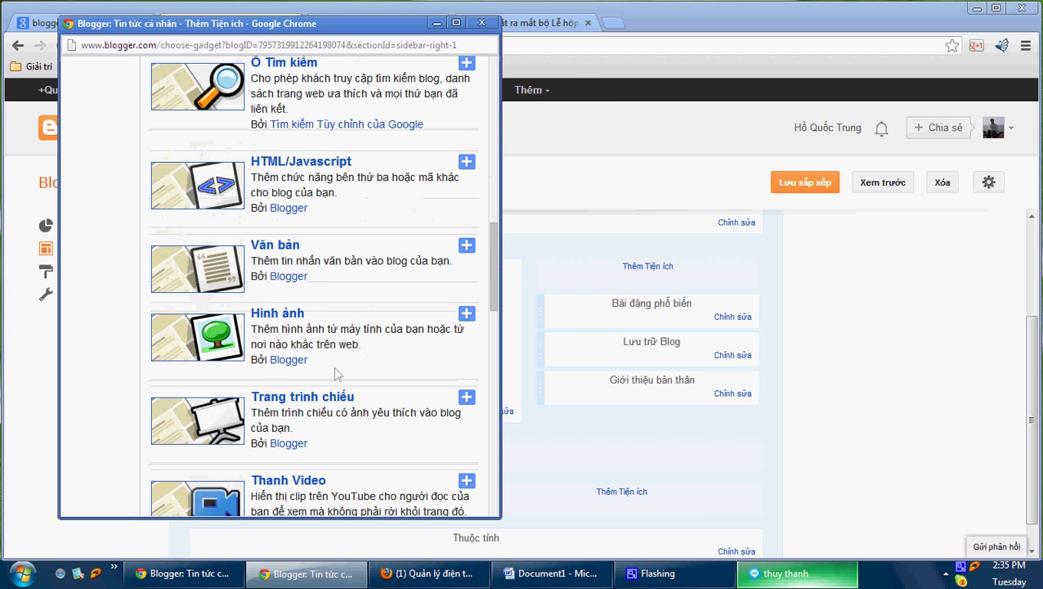
scroll(338, 373, "down", 14)
scroll(332, 376, "up", 1)
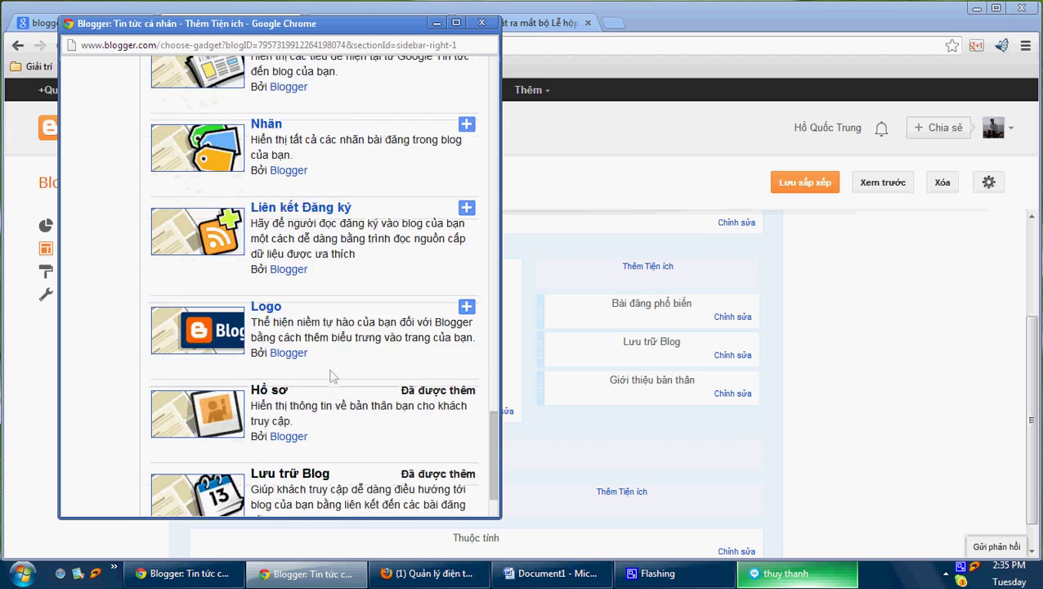
scroll(332, 376, "up", 3)
scroll(332, 376, "down", 5)
scroll(332, 375, "up", 10)
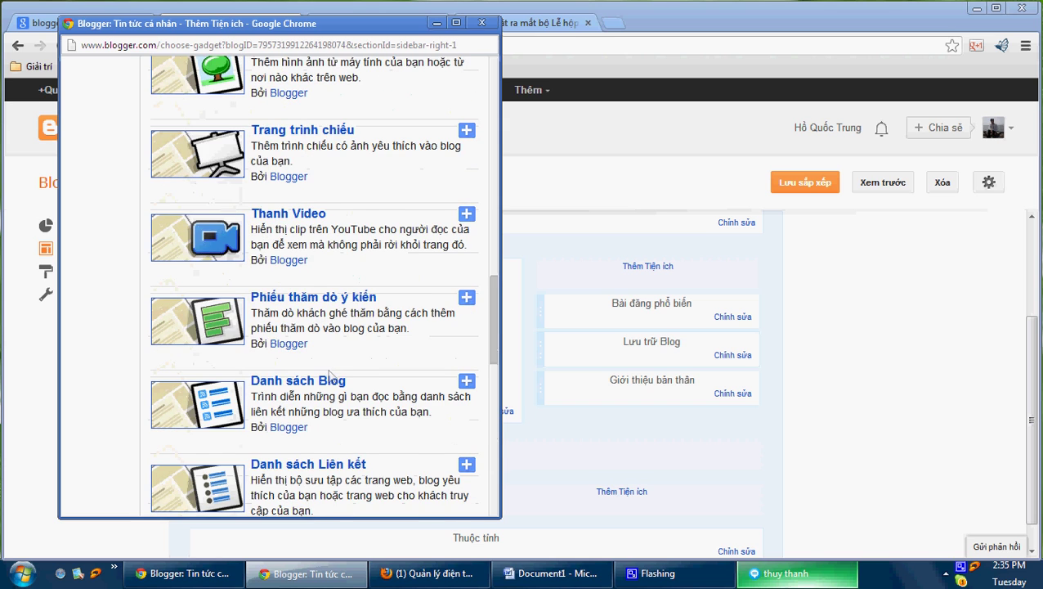
scroll(330, 374, "up", 2)
scroll(352, 350, "up", 2)
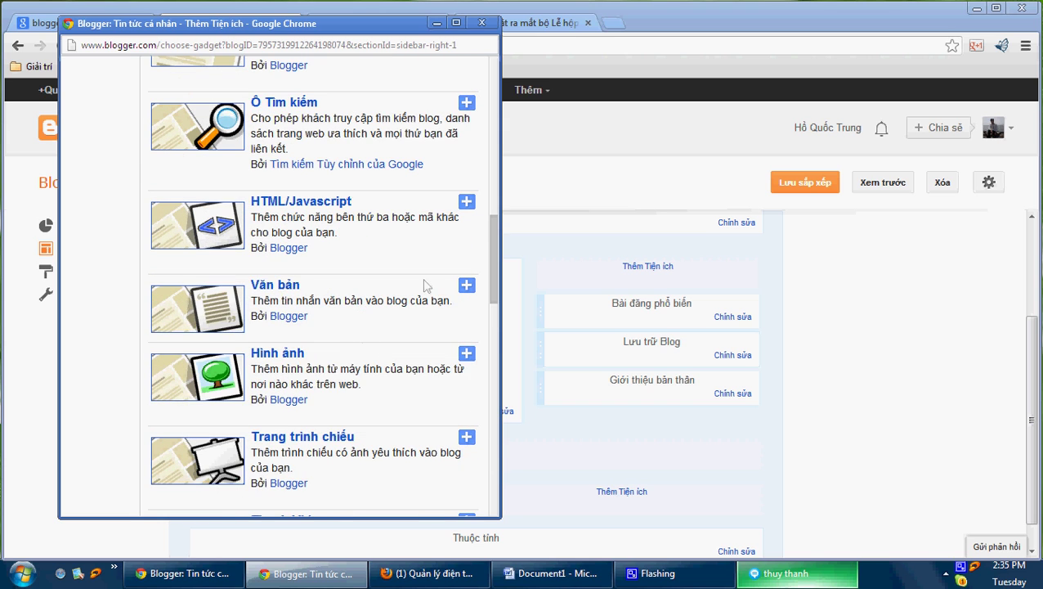
scroll(425, 285, "up", 4)
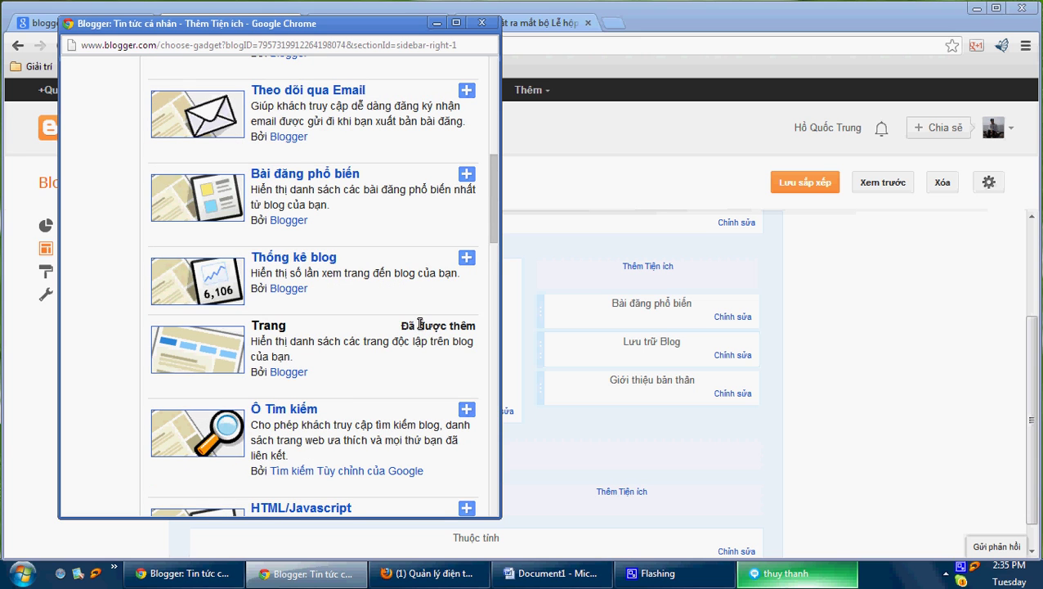
left_click(466, 257)
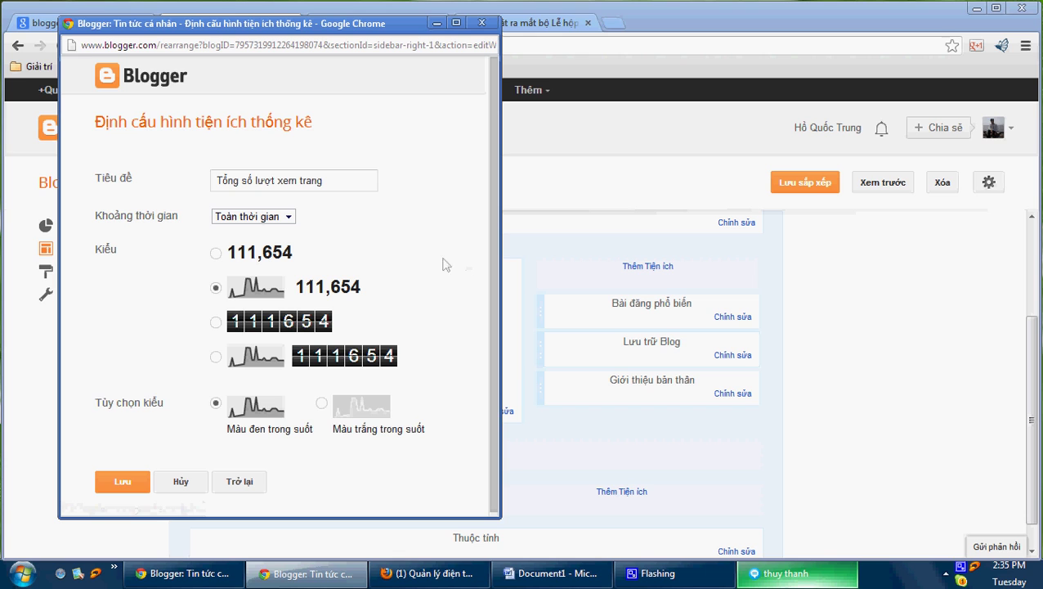
left_click(216, 322)
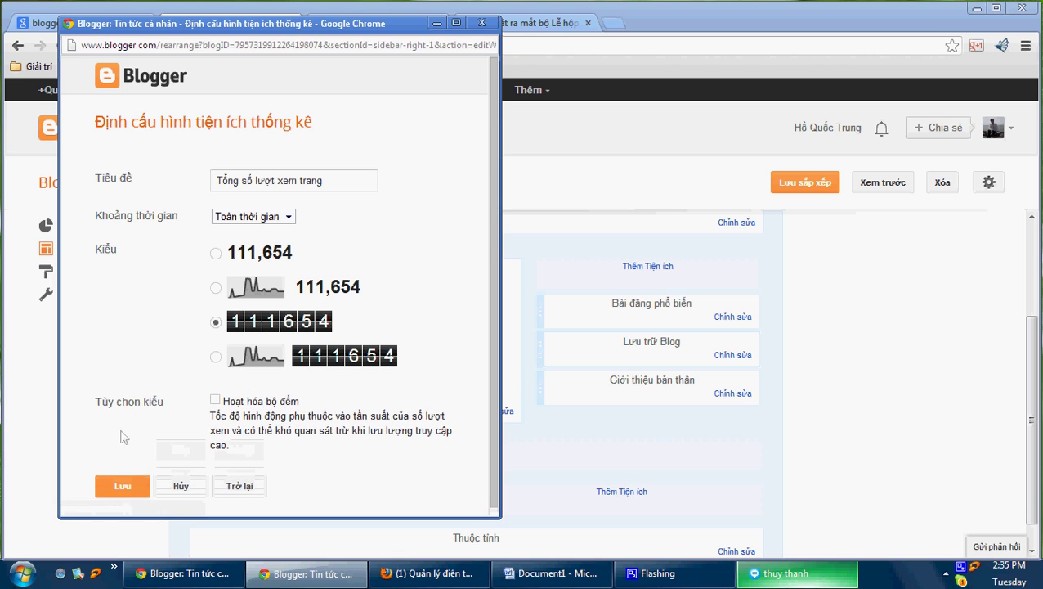
left_click(124, 488)
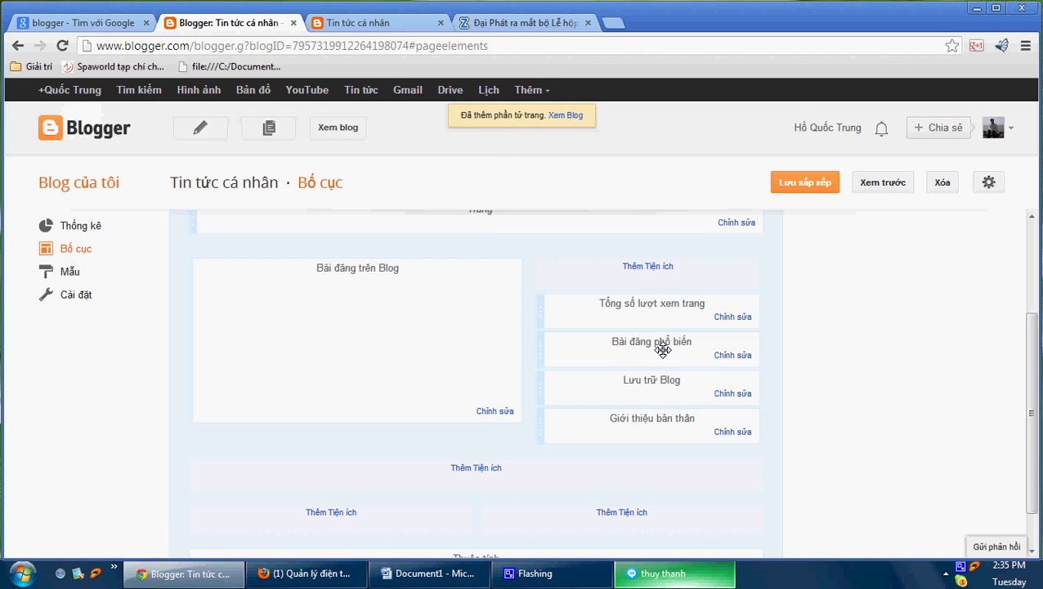
Move the "Tổng số lượt xem trang" gadget below "Giới thiệu bản thân" and save the layout arrangement.
left_click_drag(682, 344, 677, 461)
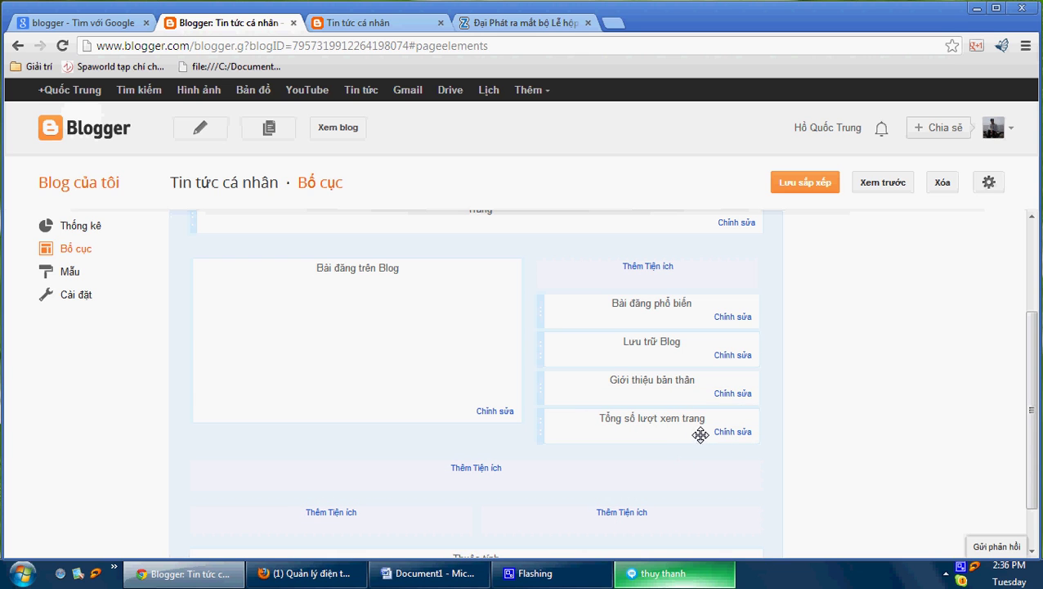
left_click(804, 186)
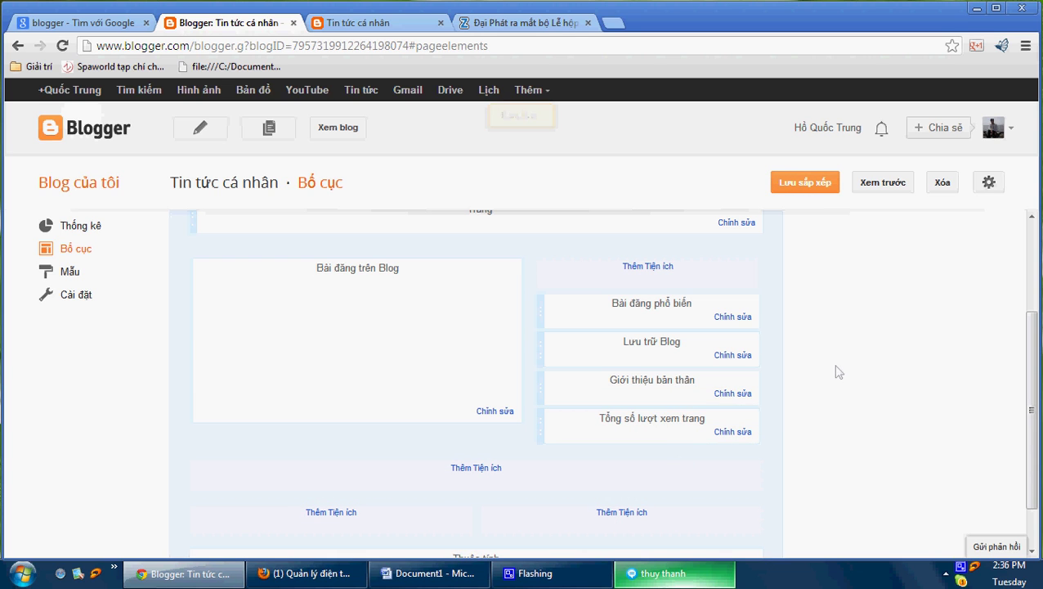
Reload the public "Tin tức cá nhân" blog page and examine the popular posts and page view gadgets in its sidebar.
left_click(357, 24)
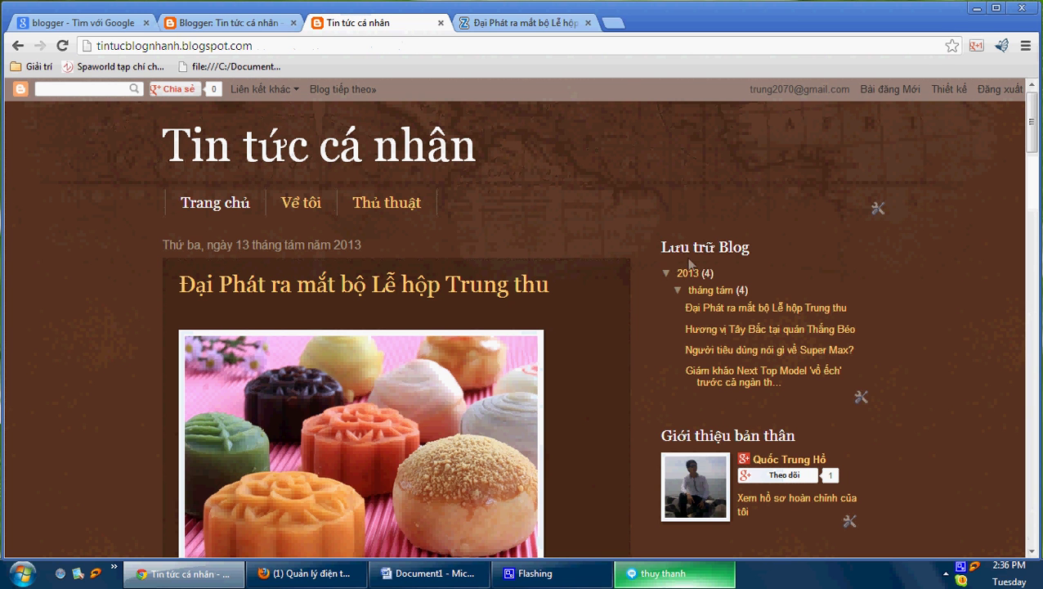
right_click(708, 165)
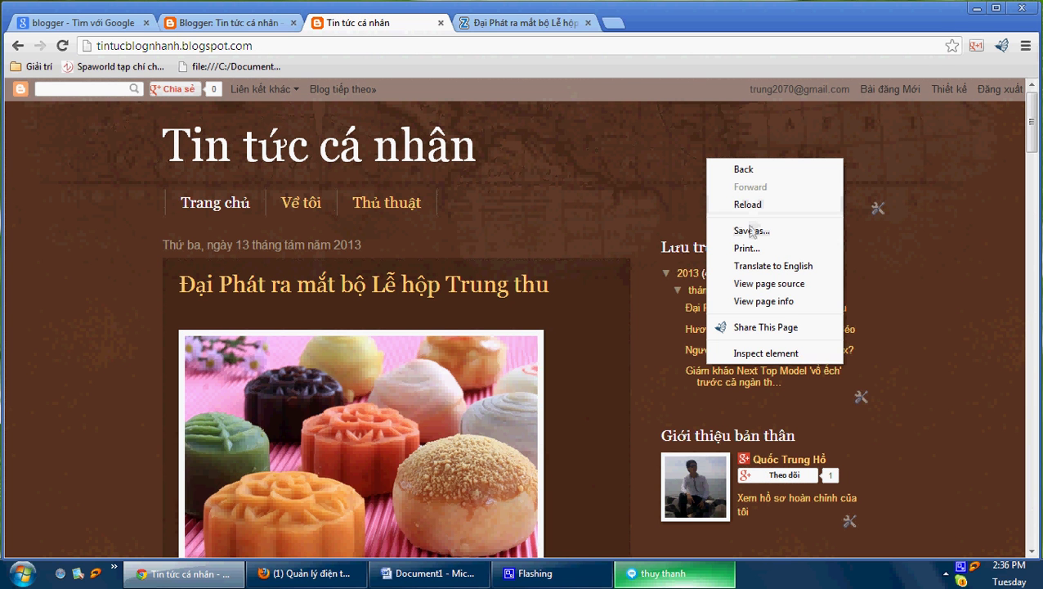
left_click(747, 205)
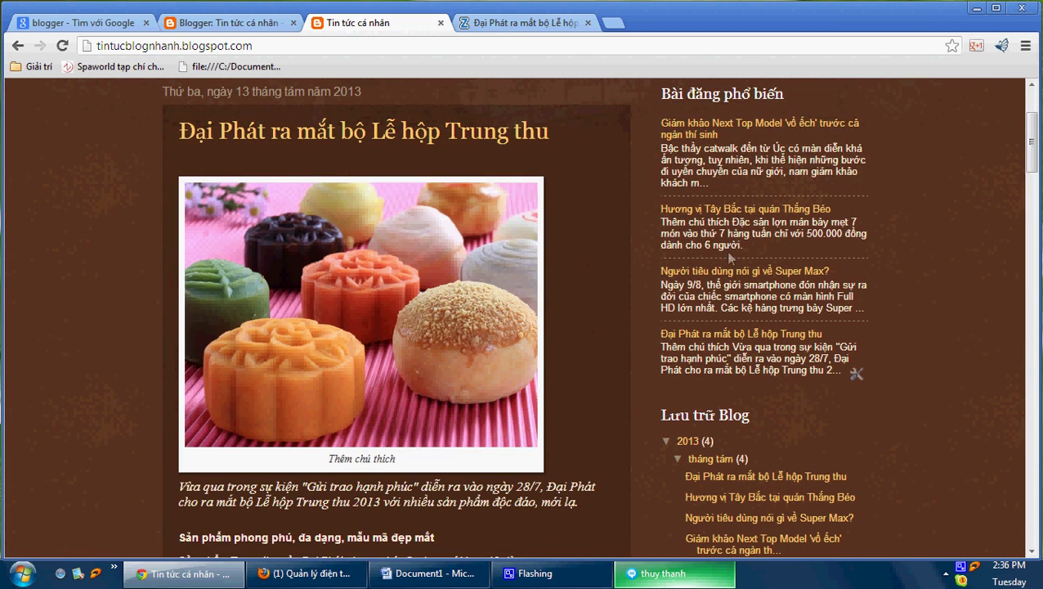
scroll(730, 266, "up", 1)
scroll(744, 302, "up", 1)
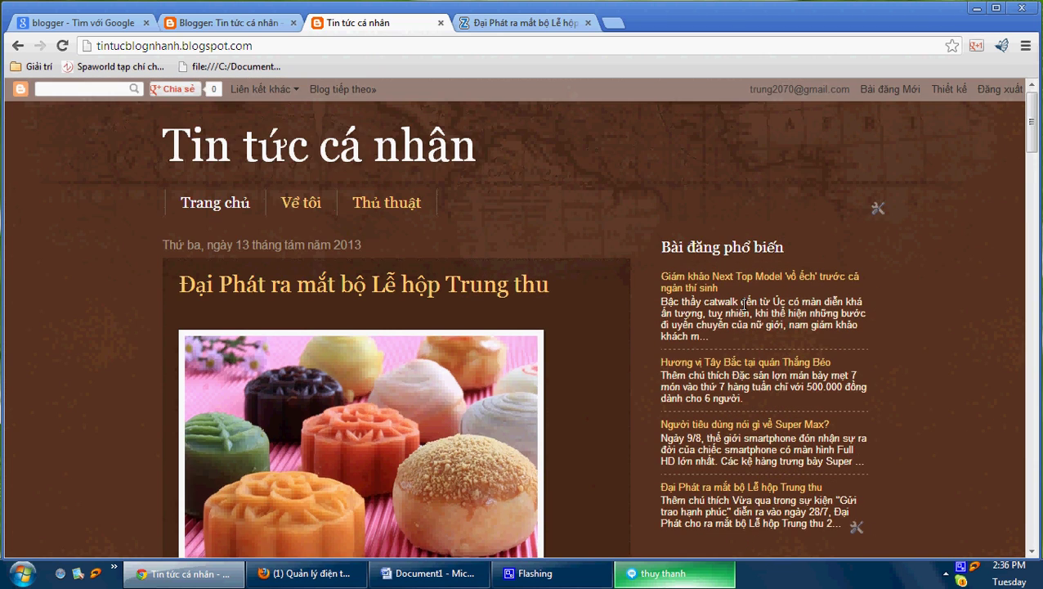
scroll(746, 308, "down", 4)
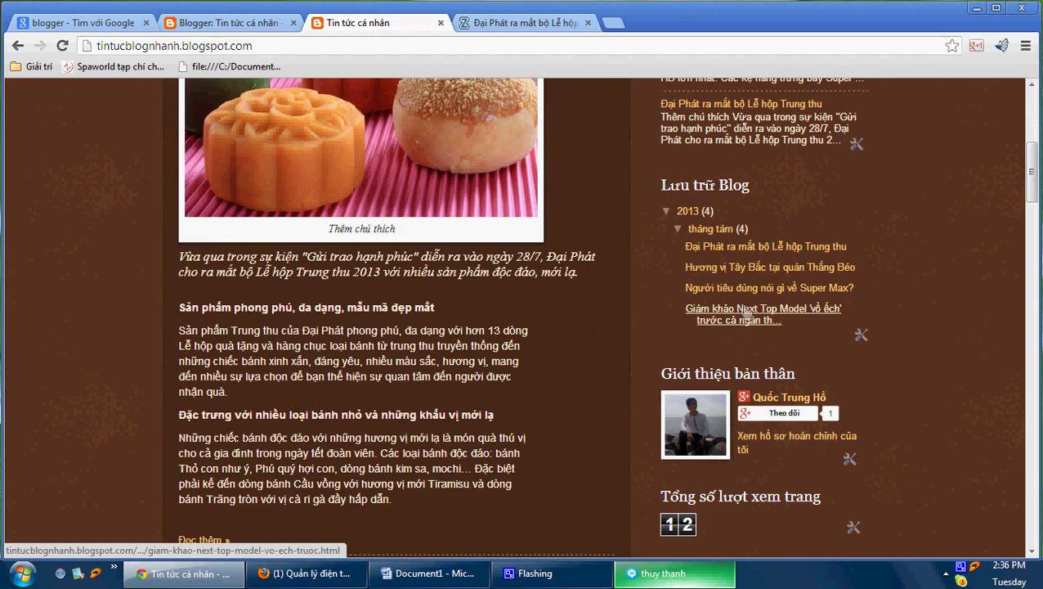
scroll(745, 307, "down", 1)
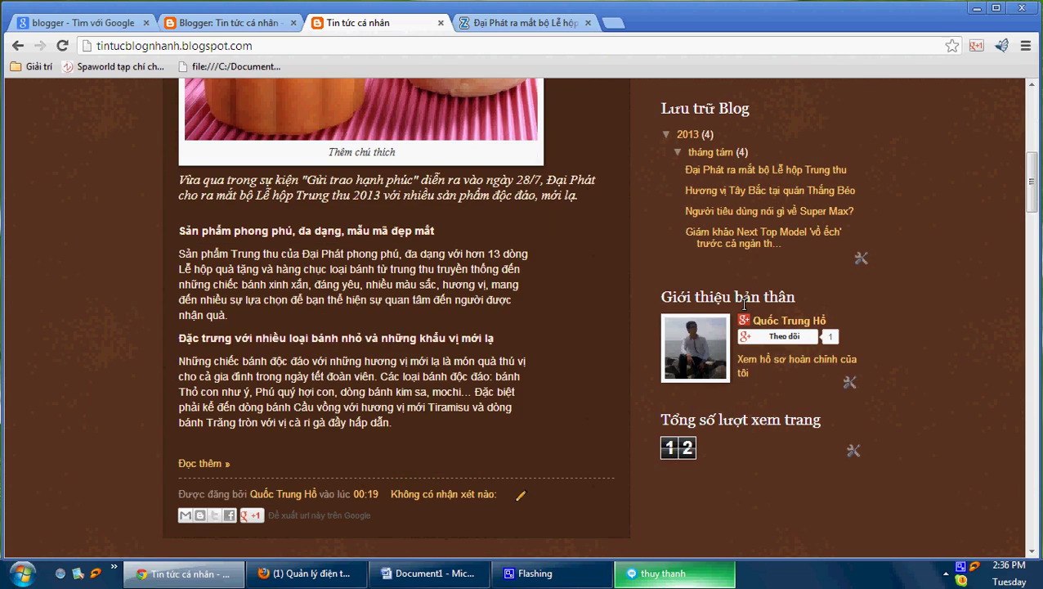
scroll(745, 303, "up", 6)
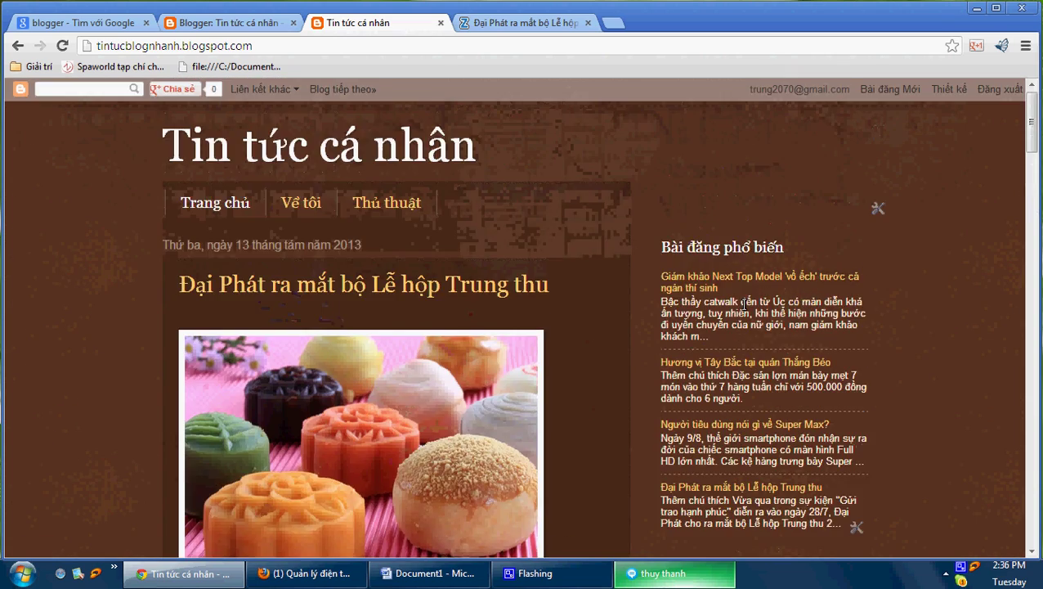
scroll(742, 304, "down", 4)
scroll(743, 304, "down", 4)
scroll(744, 304, "up", 7)
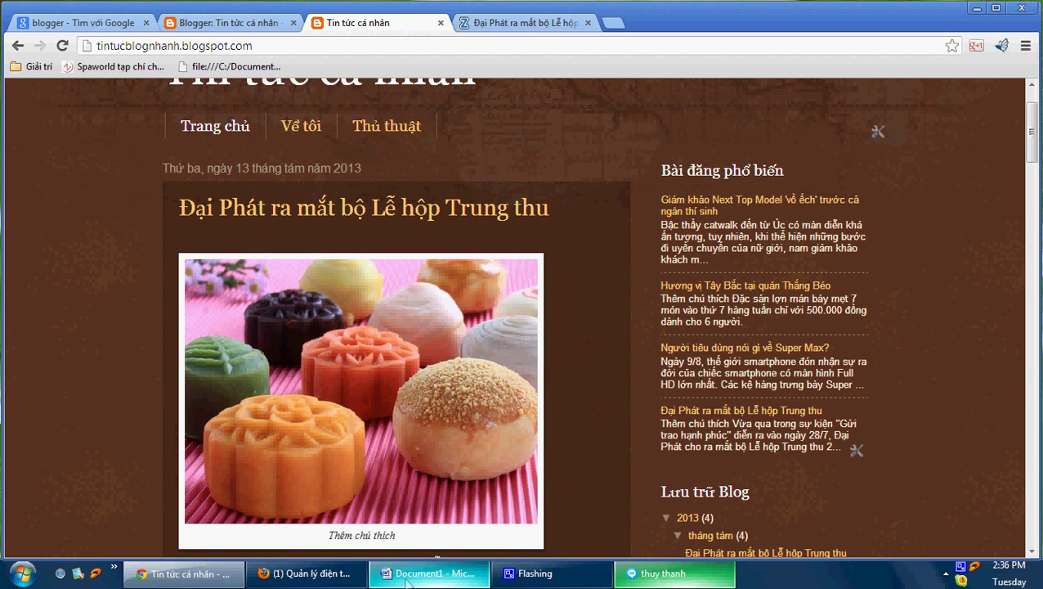
Switch to Word and add the bullet "Ok bạn có thể vọc thêm những tiện ích có sẵn trong blog ." under Bước 4.
left_click(672, 575)
left_click(672, 575)
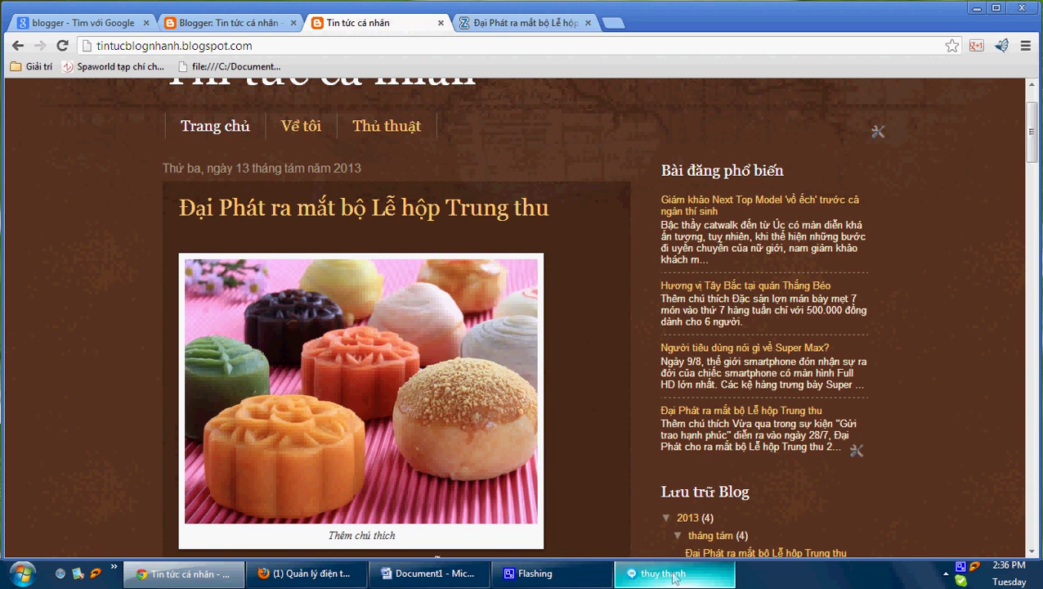
left_click(417, 564)
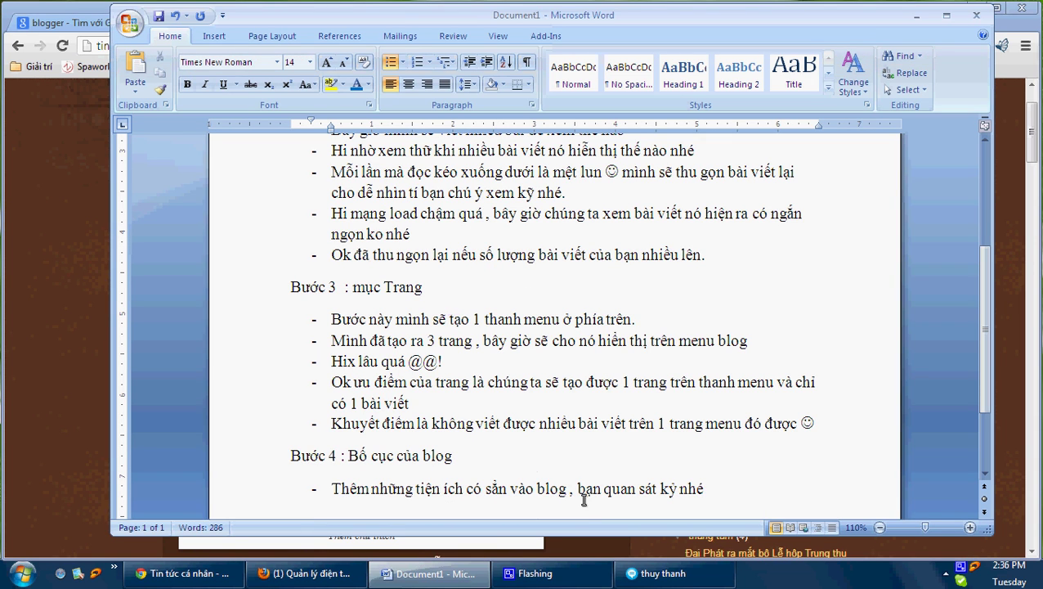
key("Return")
type("ok bạn c")
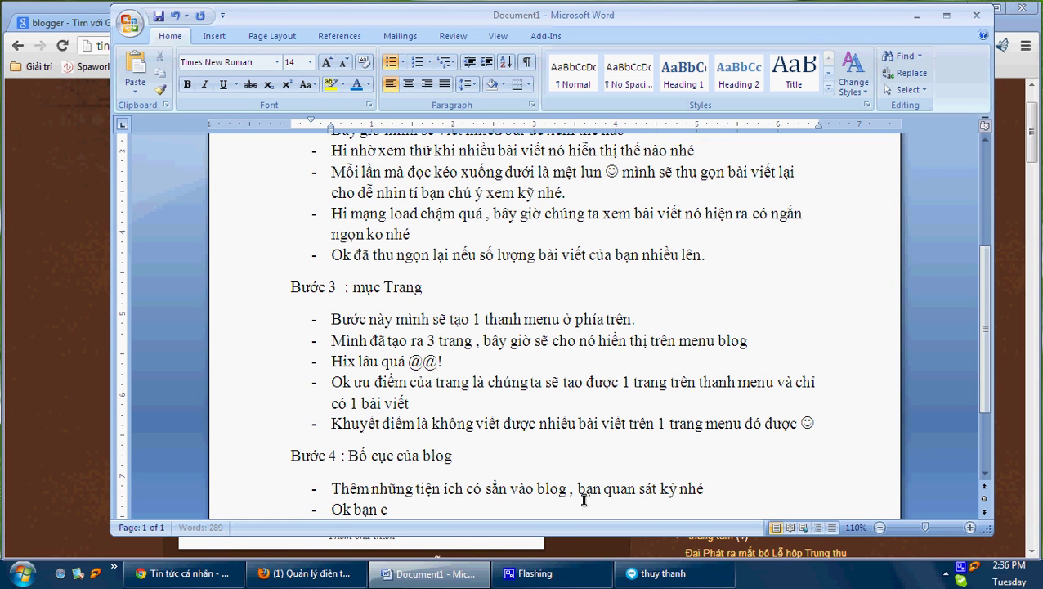
type("ó thể vọc them")
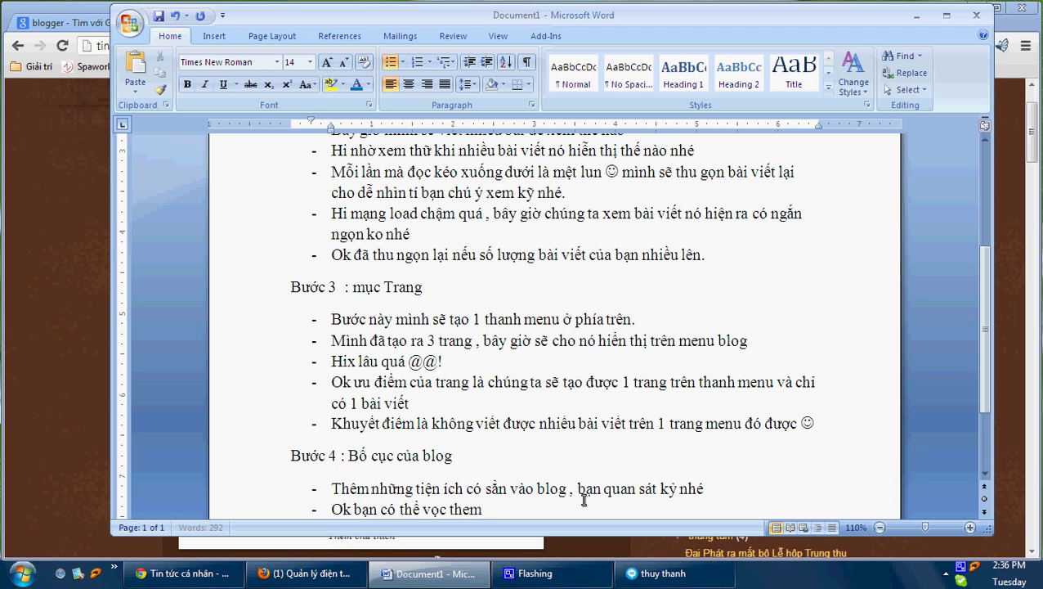
type("e n")
type("hững tienej ic")
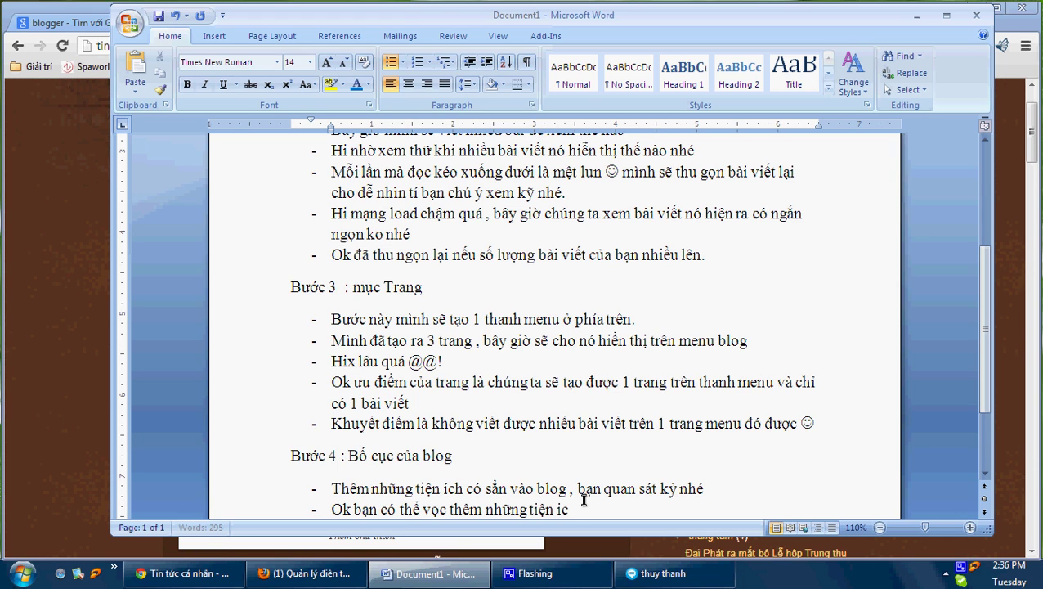
type("h có sẵn trong b")
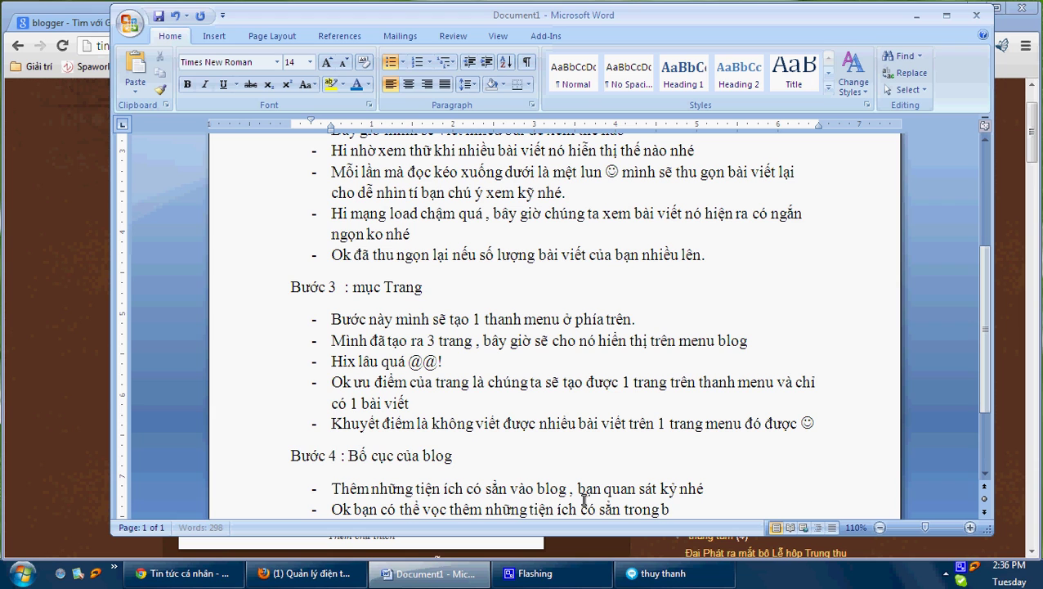
type("log .")
Add another bullet under Bước 4 reading "Đến phần thống kê blog của bạn".
key("Return")
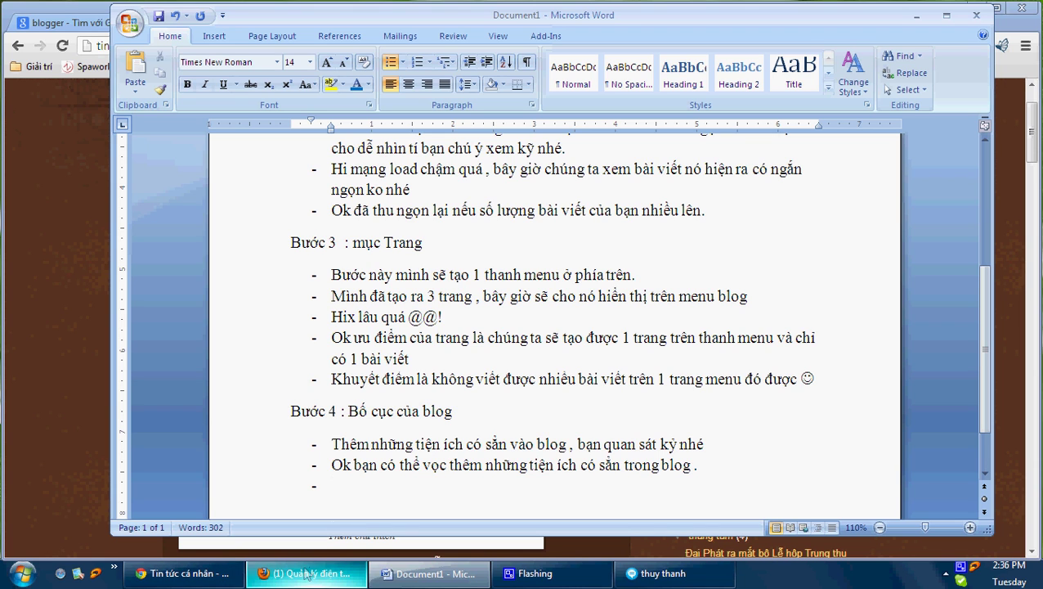
type("bay")
key("BackSpace")
type("s phan")
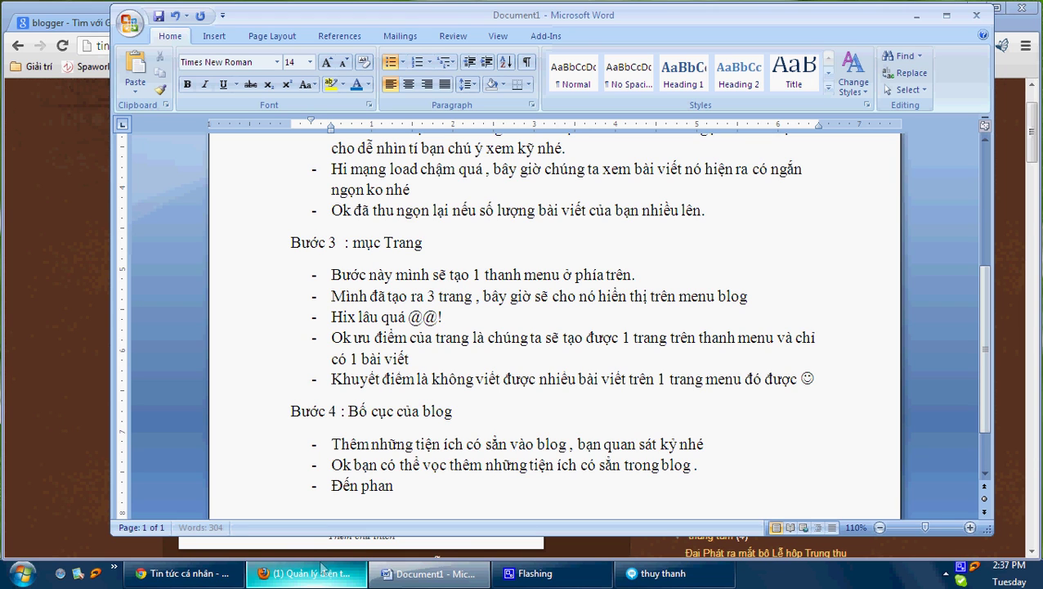
type("th")
type("oongs")
type(" kee b")
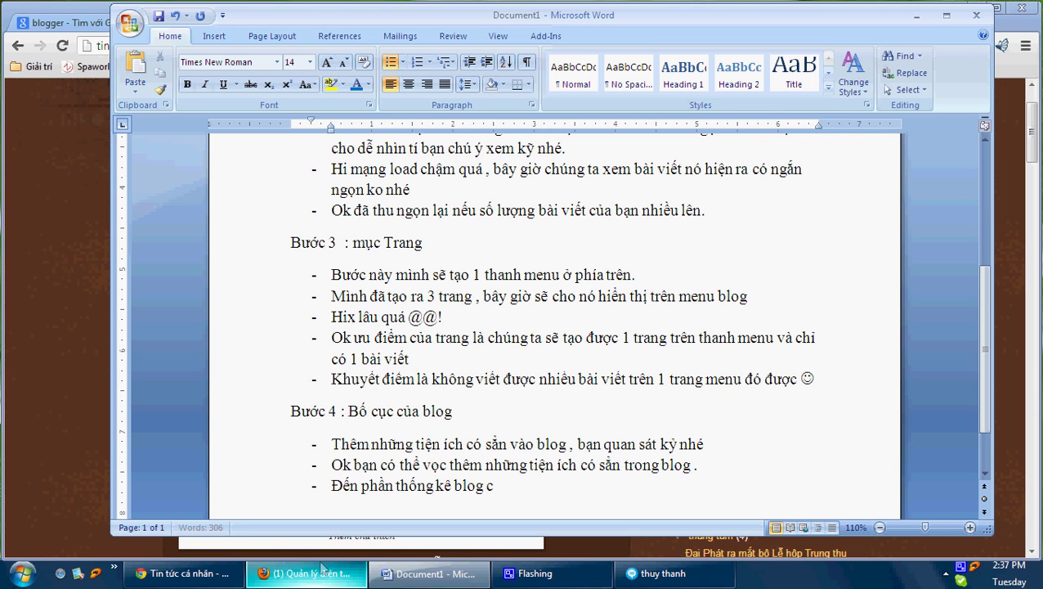
type("log cuar banj")
Return to the Blogger dashboard in Chrome, open the blog's statistics overview (Thống kê) and look through its view figures.
left_click(15, 269)
left_click(200, 23)
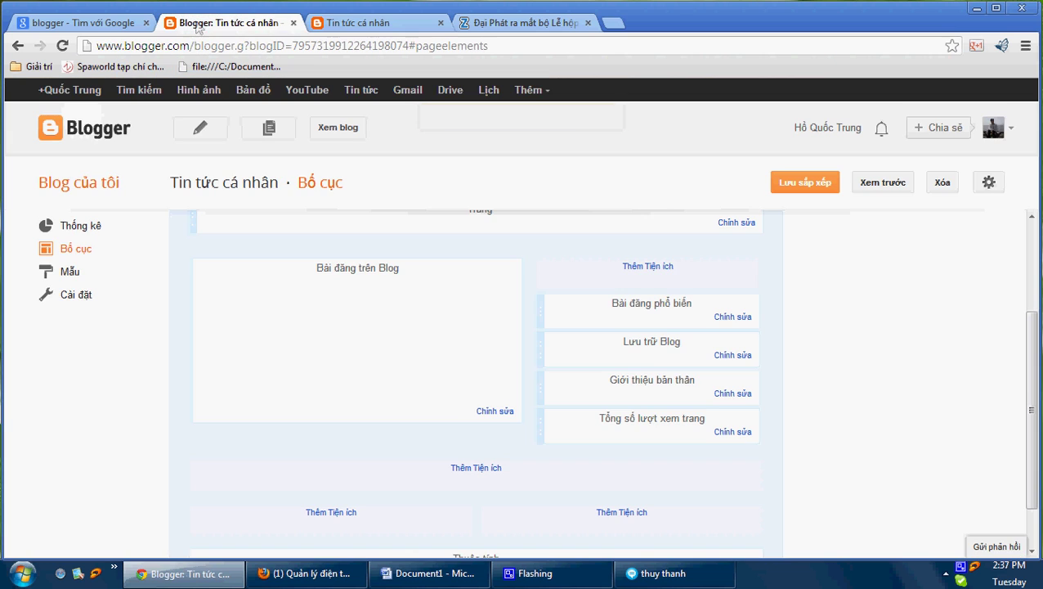
left_click(81, 226)
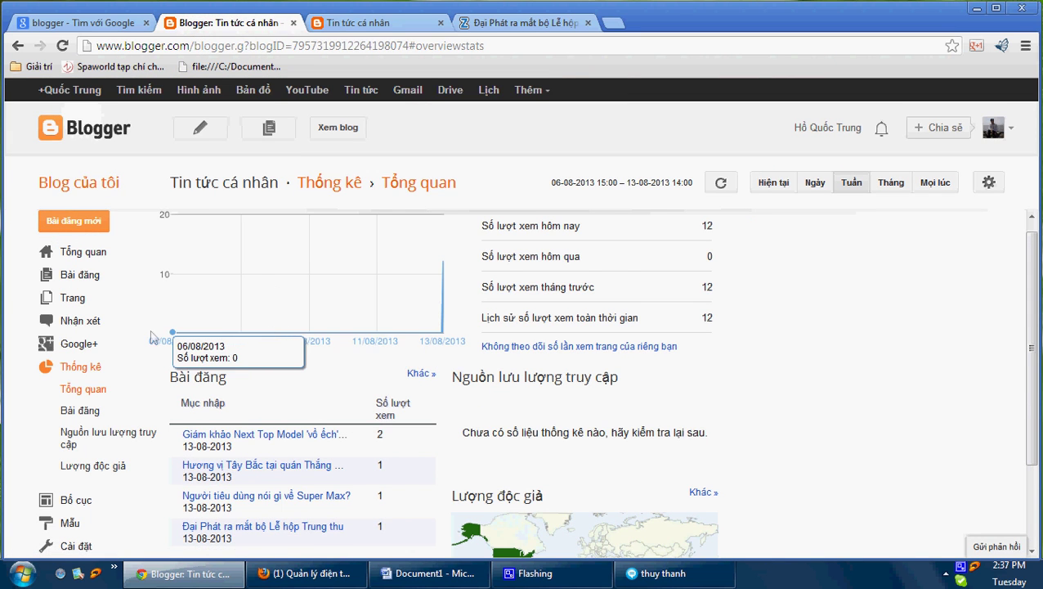
scroll(170, 335, "down", 1)
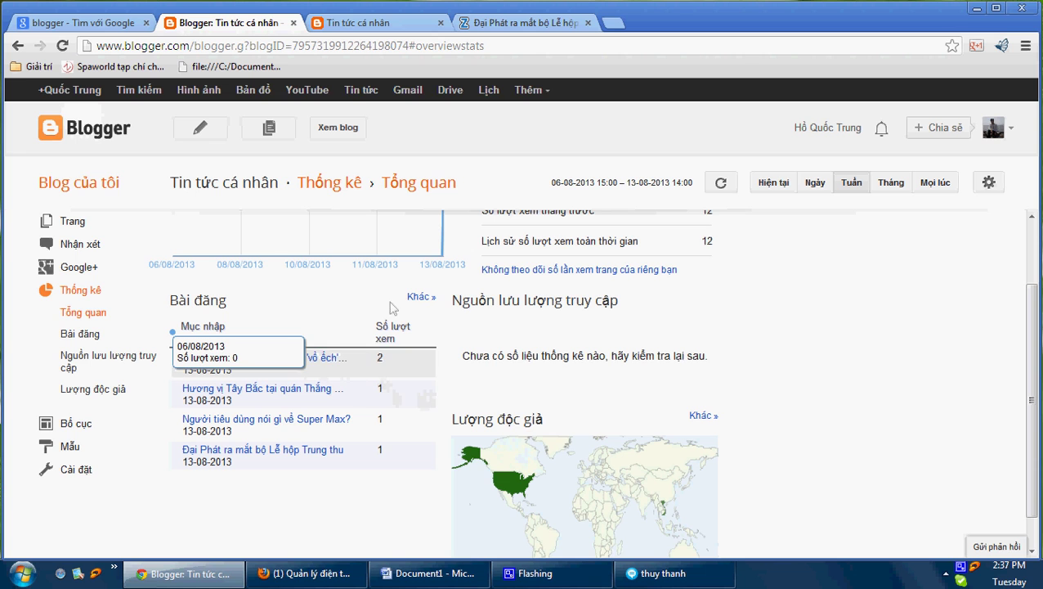
scroll(782, 365, "up", 2)
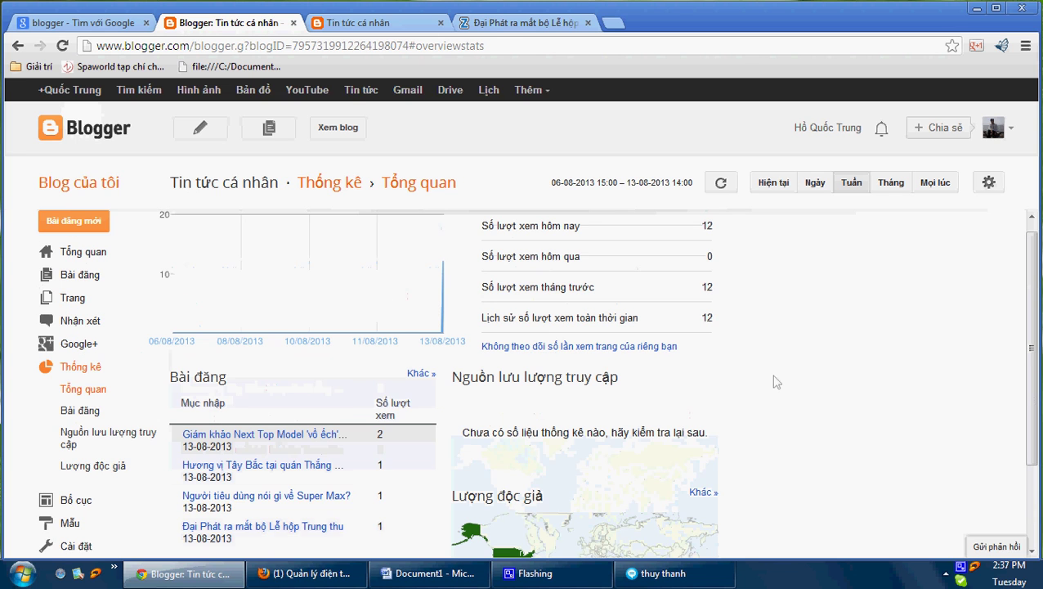